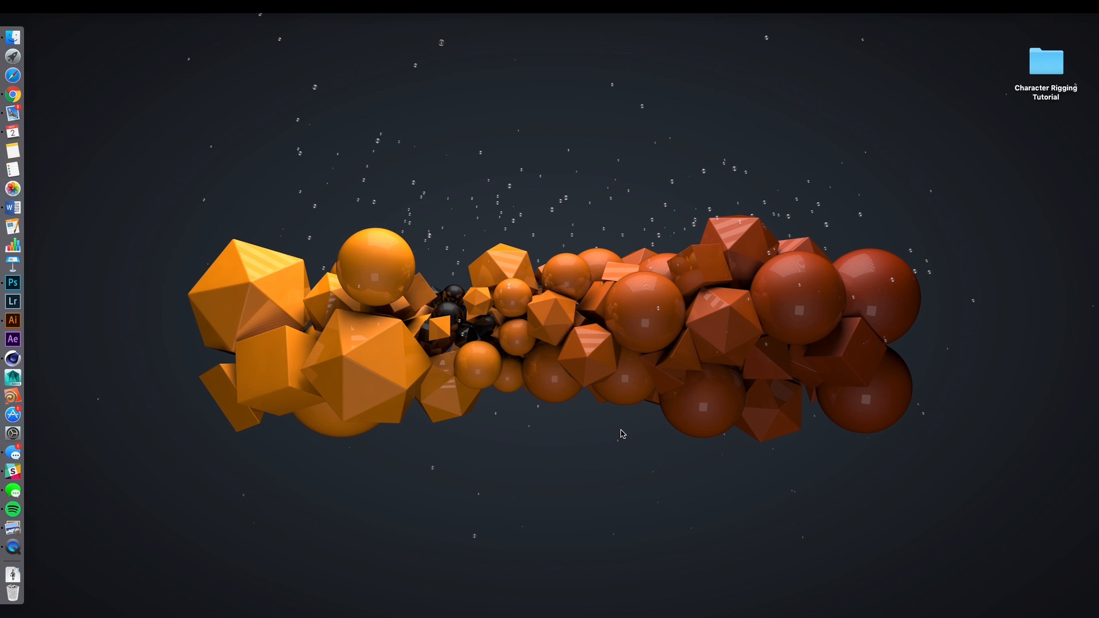
Step: Minimise the lafitte.png reference image and switch to the lafitte.ai drawing in Illustrator
{"action": "left_click_drag", "start_coordinate": [817, 73], "coordinate": [595, 83]}
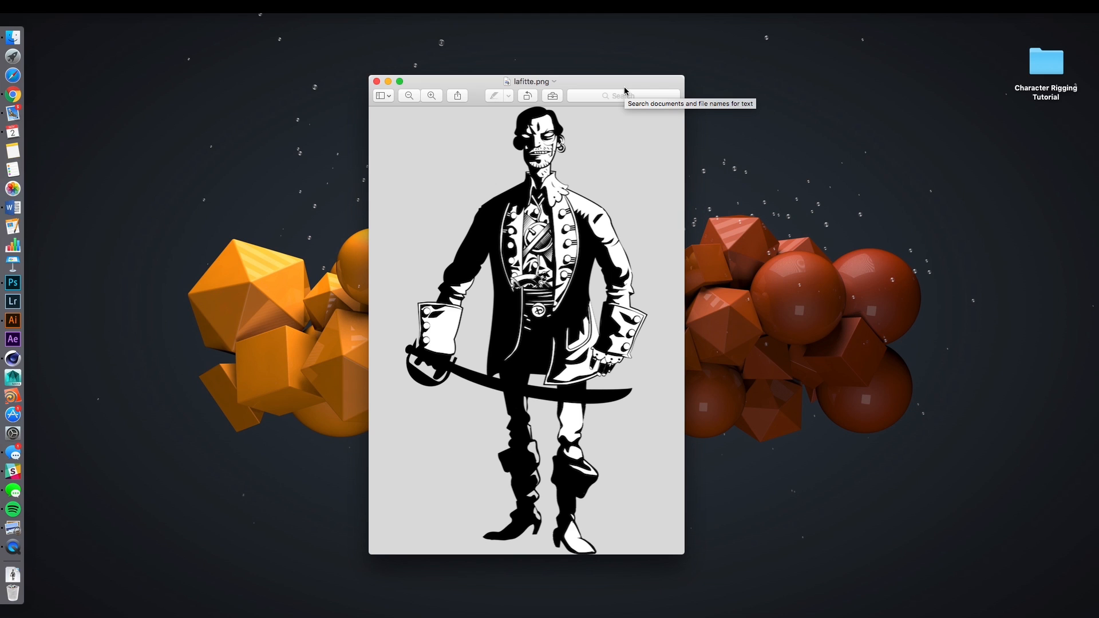
{"action": "left_click_drag", "start_coordinate": [624, 90], "coordinate": [628, 87]}
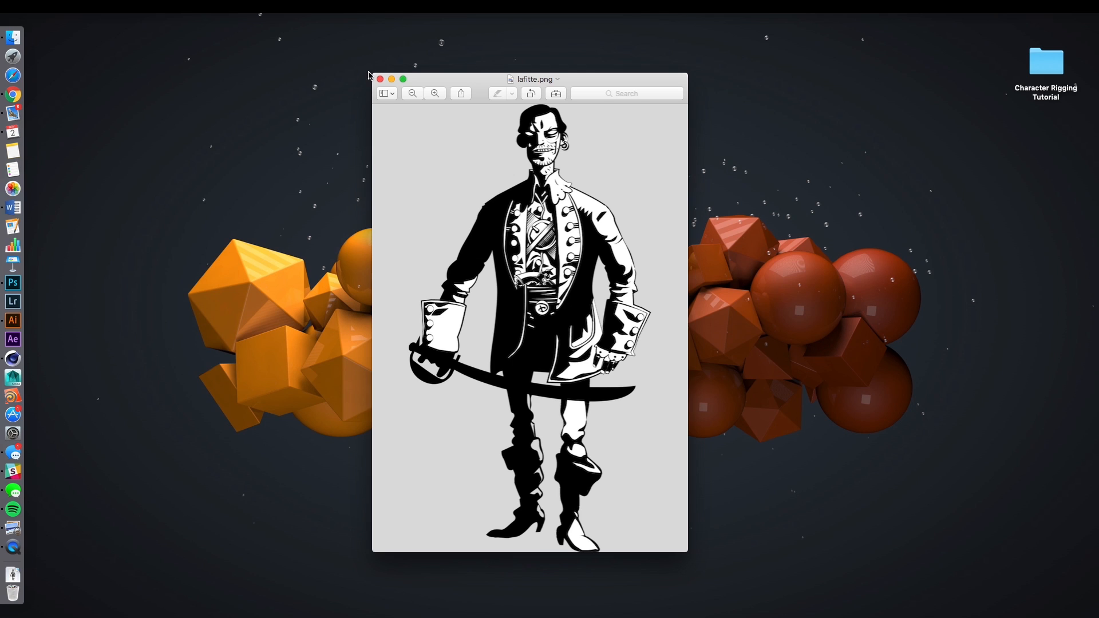
{"action": "left_click", "coordinate": [392, 79]}
{"action": "left_click", "coordinate": [13, 321]}
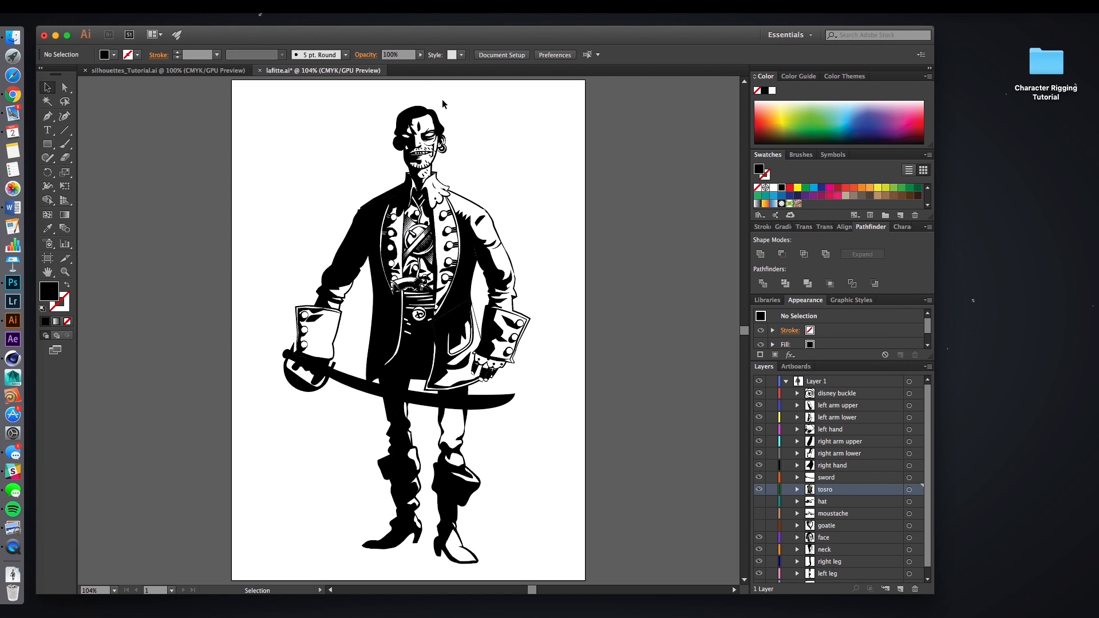
Step: Examine how the character is divided into separate groups by selecting the left upper arm, lower arm, hand and the face
{"action": "left_click", "coordinate": [496, 225]}
{"action": "left_click", "coordinate": [500, 306]}
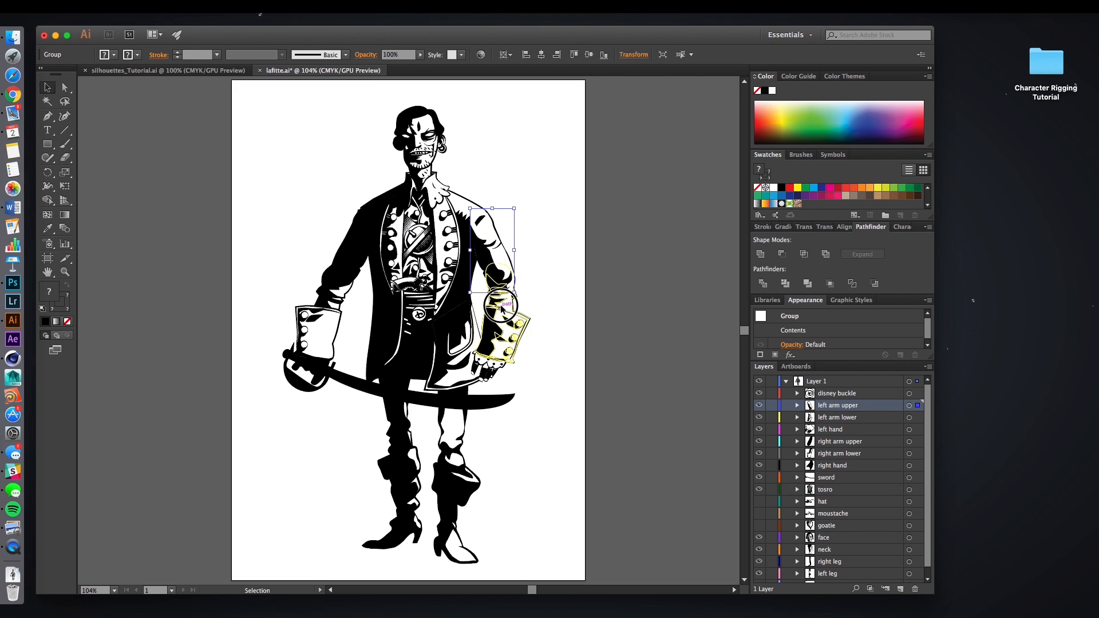
{"action": "left_click", "coordinate": [493, 236]}
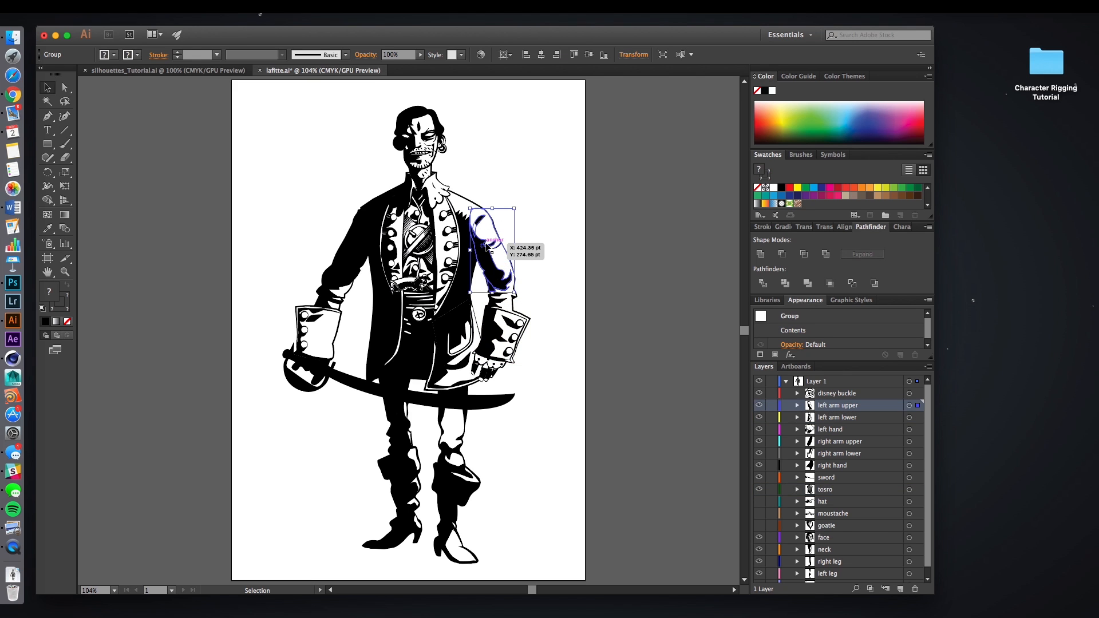
{"action": "left_click", "coordinate": [502, 310]}
{"action": "left_click", "coordinate": [487, 377]}
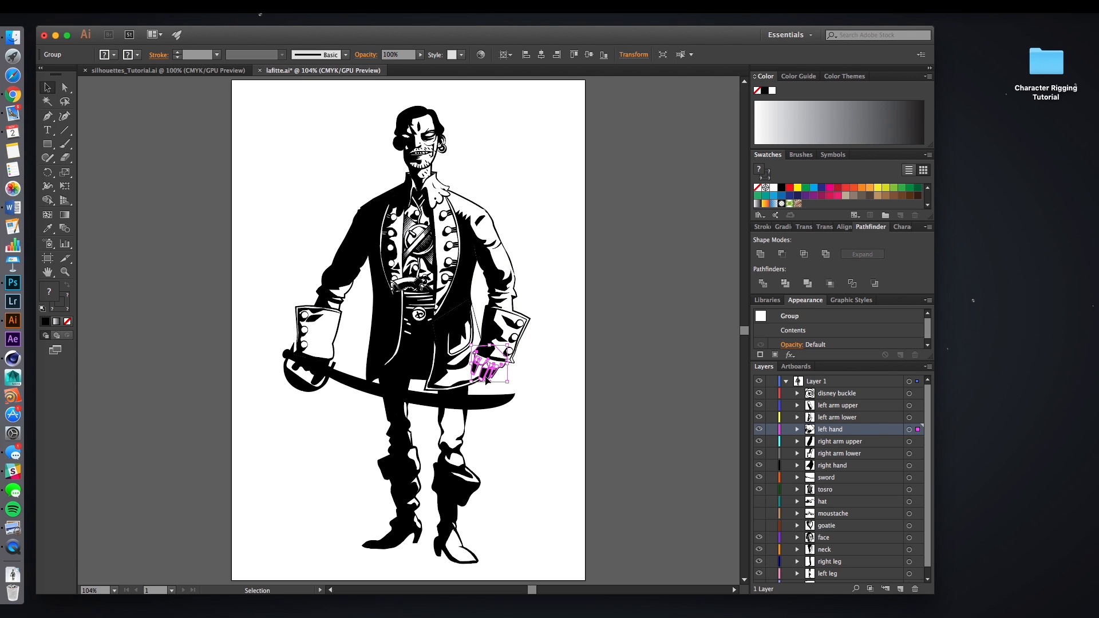
{"action": "left_click", "coordinate": [502, 182]}
{"action": "scroll", "coordinate": [421, 130], "scroll_direction": "up", "scroll_amount": 5, "text": "alt"}
{"action": "left_click", "coordinate": [433, 153]}
{"action": "left_click_drag", "start_coordinate": [531, 157], "coordinate": [483, 217]}
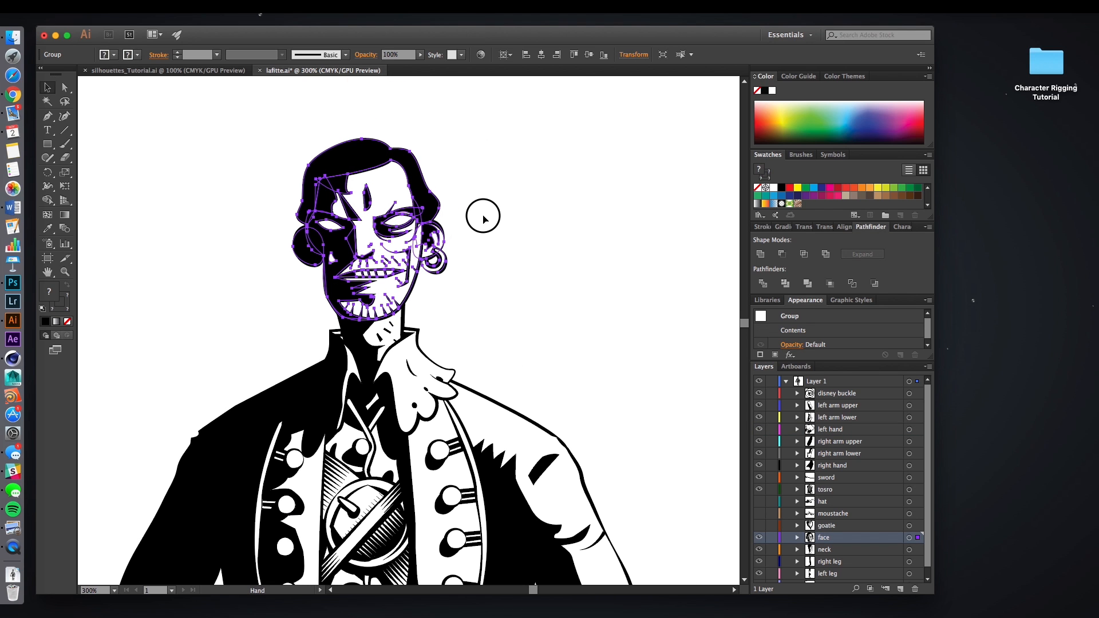
{"action": "left_click", "coordinate": [452, 132]}
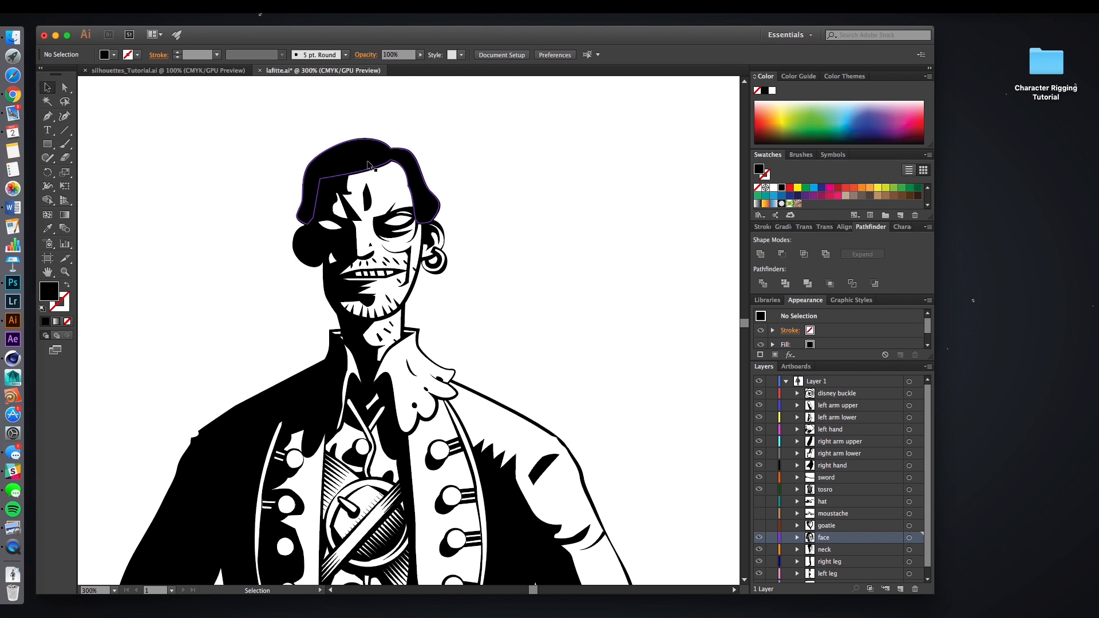
{"action": "scroll", "coordinate": [518, 199], "scroll_direction": "down", "scroll_amount": 2, "text": "alt"}
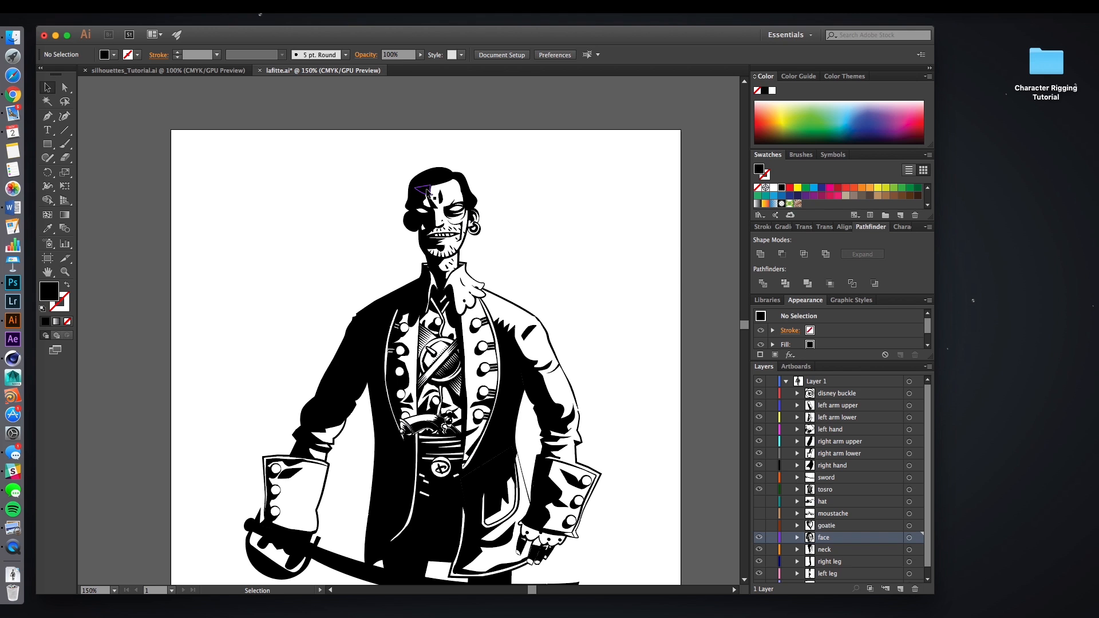
Step: Duplicate the face group to the right of the character's head and merge the copy into one shape with Pathfinder Unite
{"action": "left_click_drag", "start_coordinate": [427, 190], "coordinate": [543, 191], "text": "alt"}
{"action": "key", "text": "super+equal"}
{"action": "left_click_drag", "start_coordinate": [632, 204], "coordinate": [570, 212]}
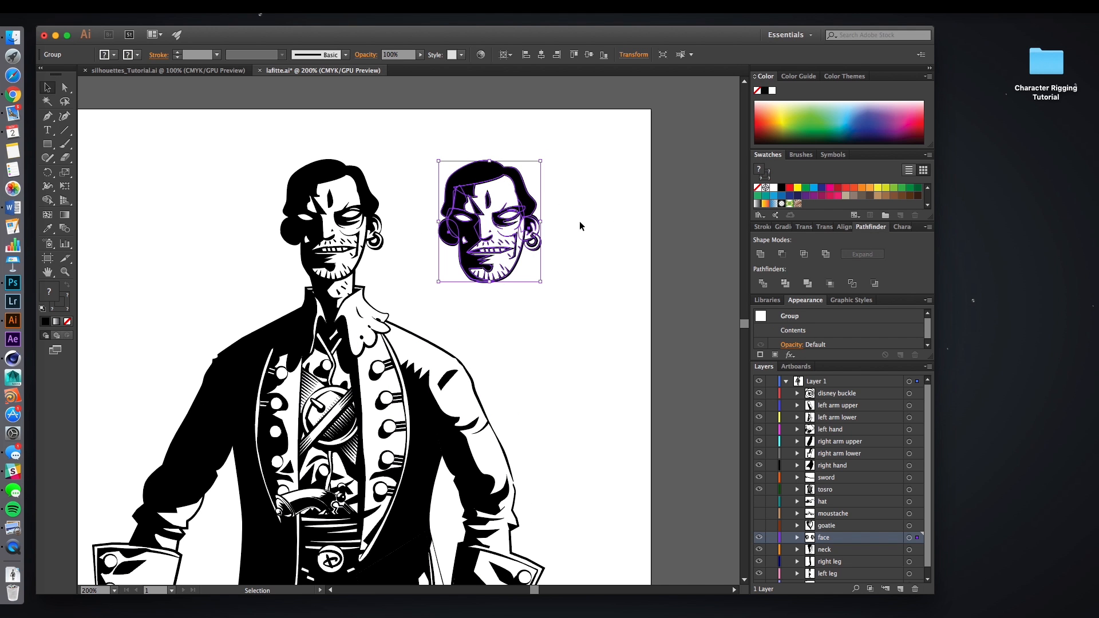
{"action": "left_click", "coordinate": [761, 254]}
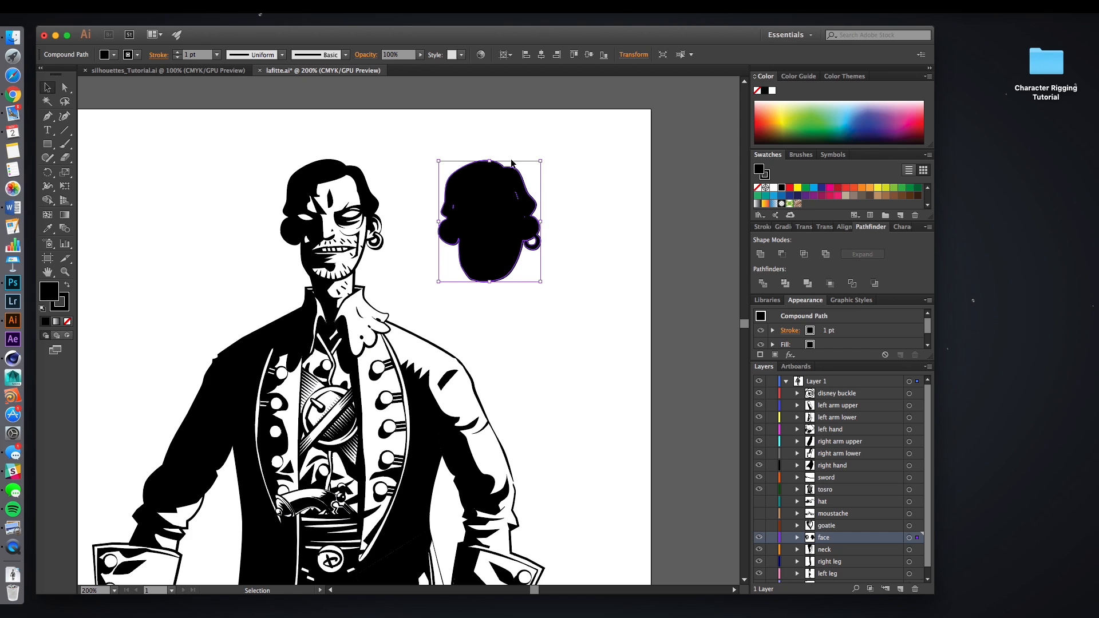
{"action": "scroll", "coordinate": [558, 252], "scroll_direction": "up", "scroll_amount": 1}
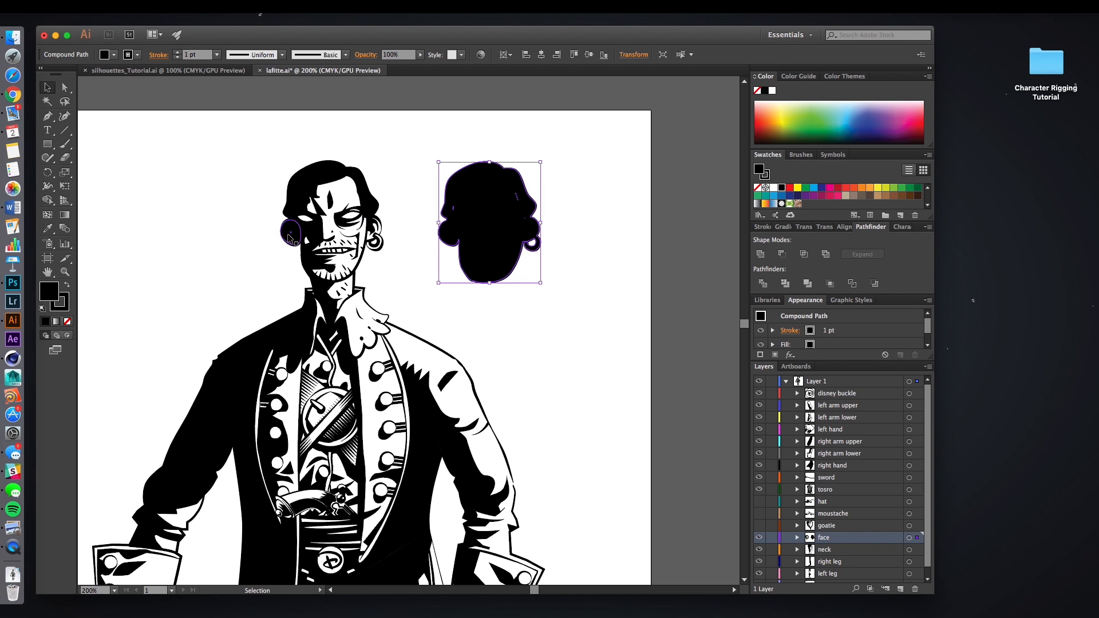
Step: Delete the small stray paths left inside the merged head silhouette
{"action": "left_click", "coordinate": [478, 303]}
{"action": "left_click", "coordinate": [494, 238]}
{"action": "scroll", "coordinate": [500, 200], "scroll_direction": "up", "scroll_amount": 2, "text": "alt"}
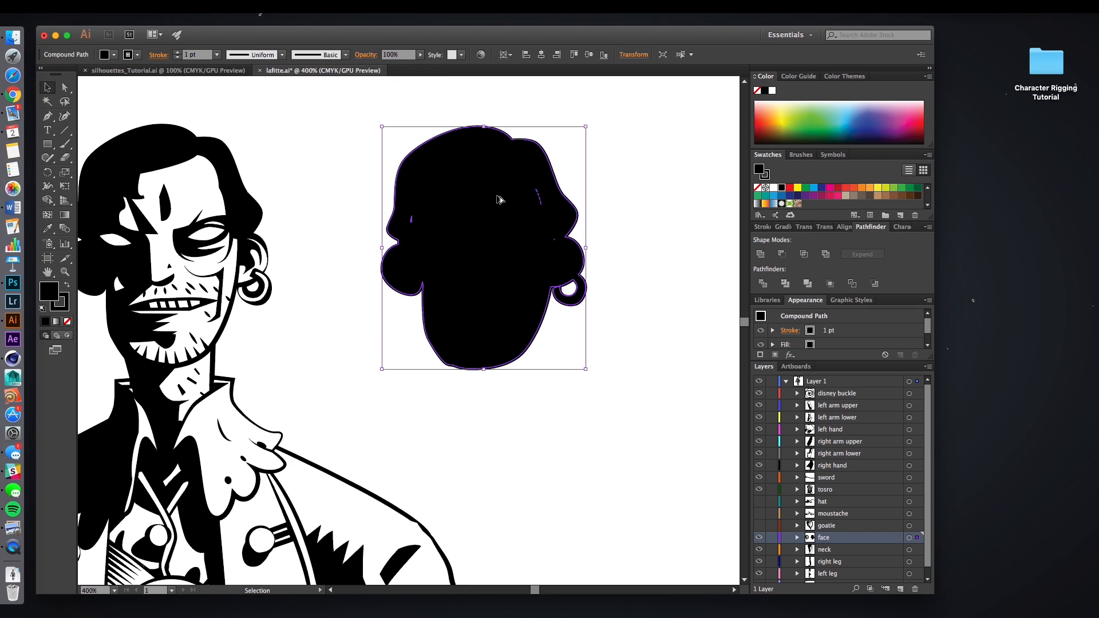
{"action": "scroll", "coordinate": [500, 199], "scroll_direction": "up", "scroll_amount": 1, "text": "alt"}
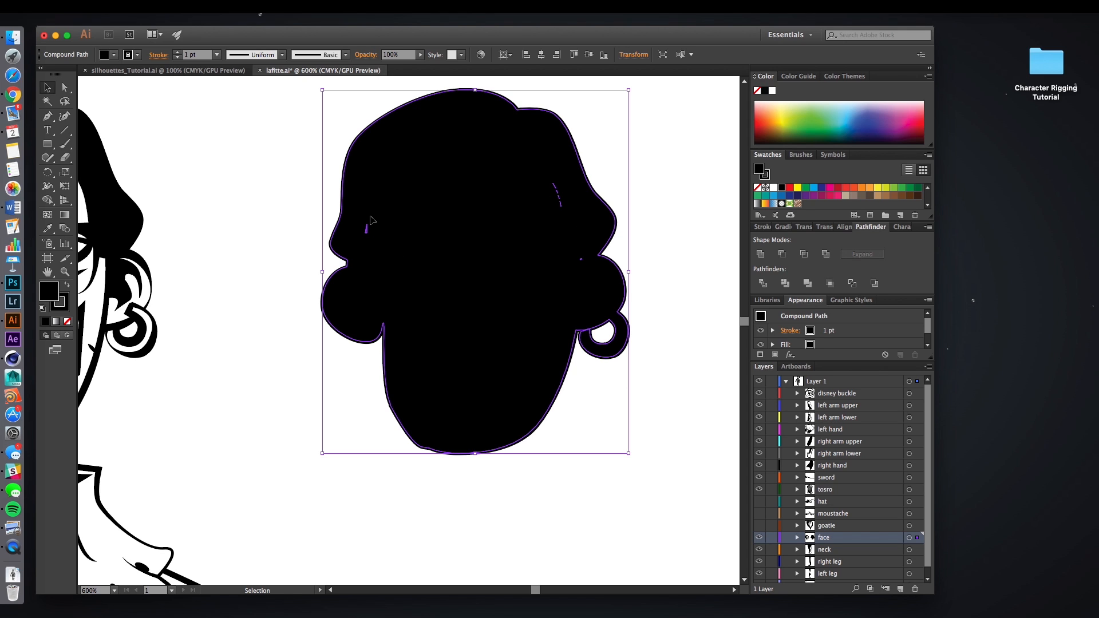
{"action": "left_click", "coordinate": [65, 88]}
{"action": "left_click", "coordinate": [474, 171]}
{"action": "scroll", "coordinate": [549, 186], "scroll_direction": "up", "scroll_amount": 2, "text": "alt"}
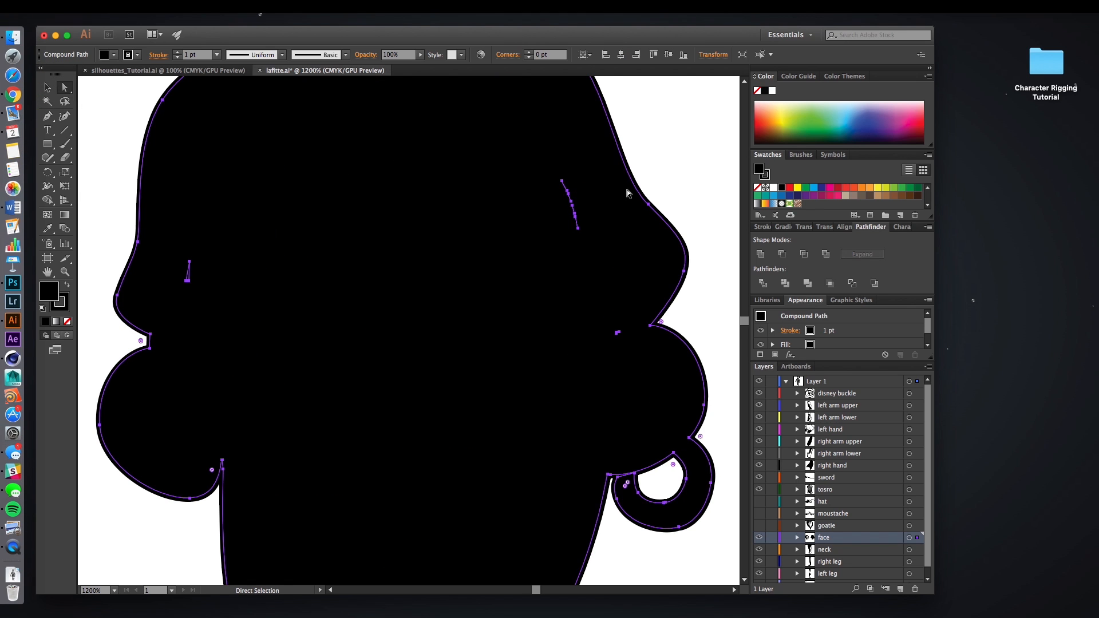
{"action": "left_click", "coordinate": [652, 173]}
{"action": "left_click", "coordinate": [570, 191]}
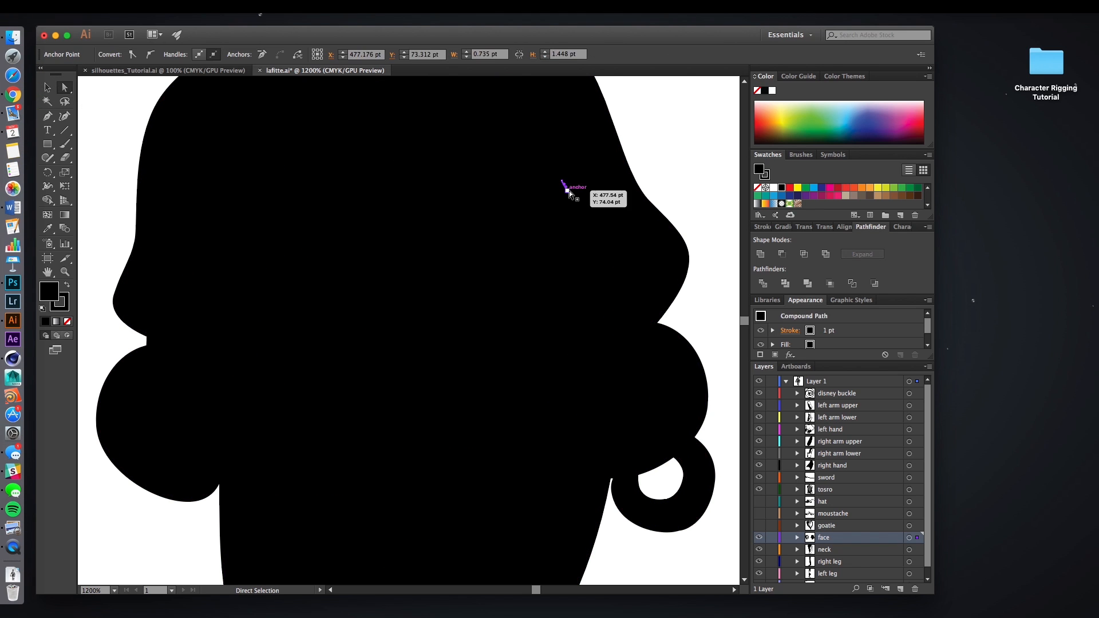
{"action": "left_click", "coordinate": [572, 209]}
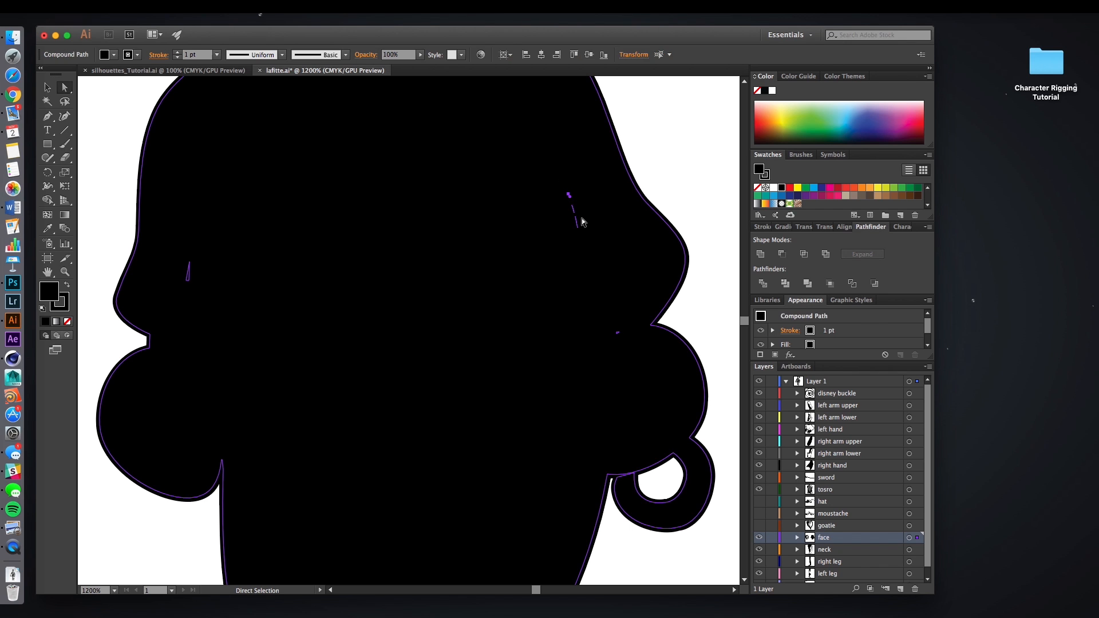
{"action": "key", "text": "Delete"}
{"action": "left_click", "coordinate": [576, 225]}
{"action": "key", "text": "Delete"}
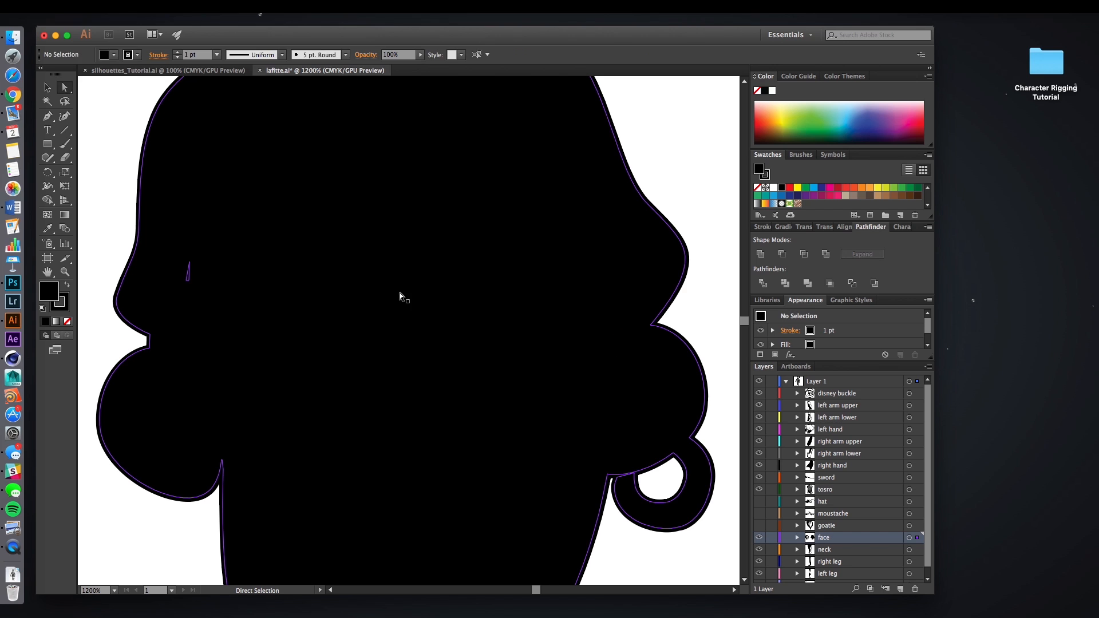
{"action": "left_click", "coordinate": [188, 265]}
{"action": "key", "text": "Delete"}
Step: Remove the stroke from the head silhouette, setting it to None
{"action": "scroll", "coordinate": [641, 500], "scroll_direction": "up", "scroll_amount": 1, "text": "alt"}
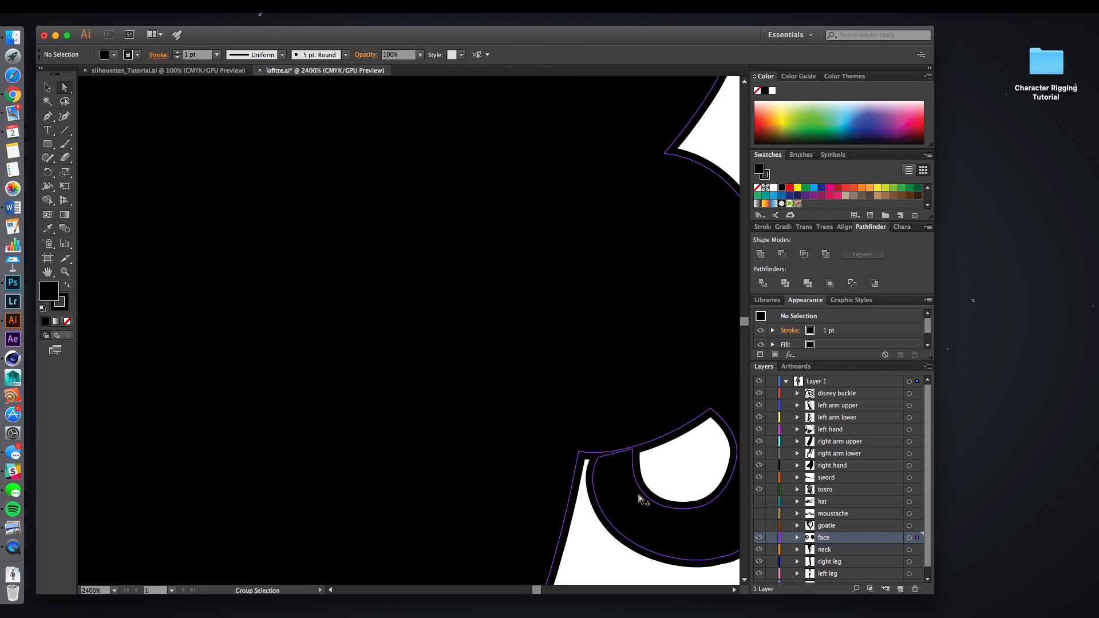
{"action": "scroll", "coordinate": [642, 500], "scroll_direction": "up", "scroll_amount": 2, "text": "alt"}
{"action": "left_click_drag", "start_coordinate": [575, 428], "coordinate": [388, 285]}
{"action": "left_click", "coordinate": [180, 137]}
{"action": "key", "text": "v"}
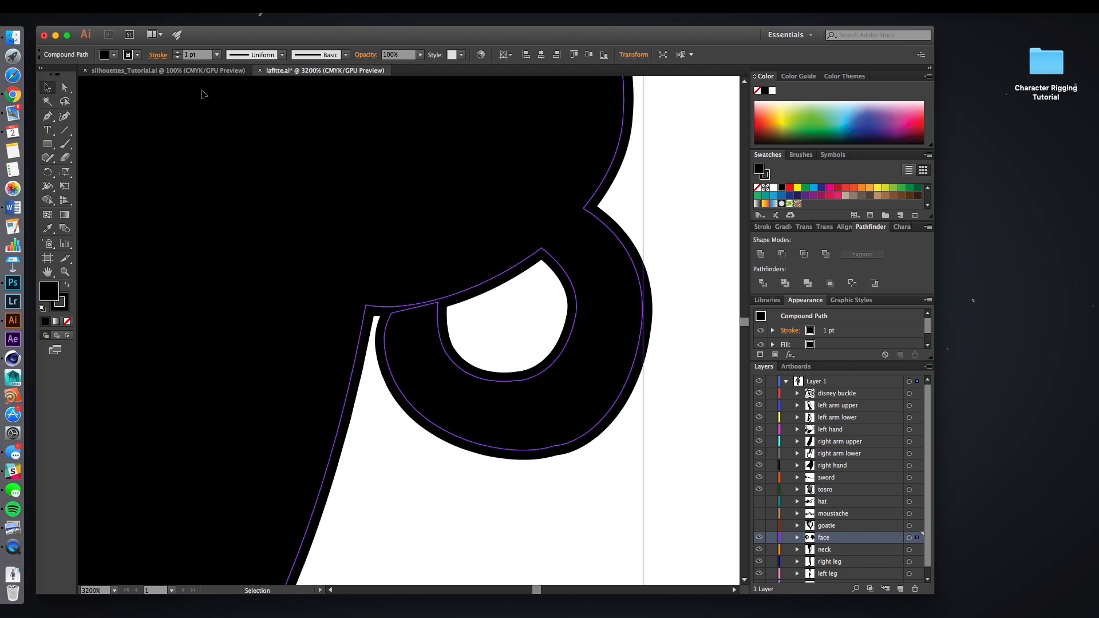
{"action": "left_click", "coordinate": [138, 55]}
{"action": "left_click", "coordinate": [32, 73]}
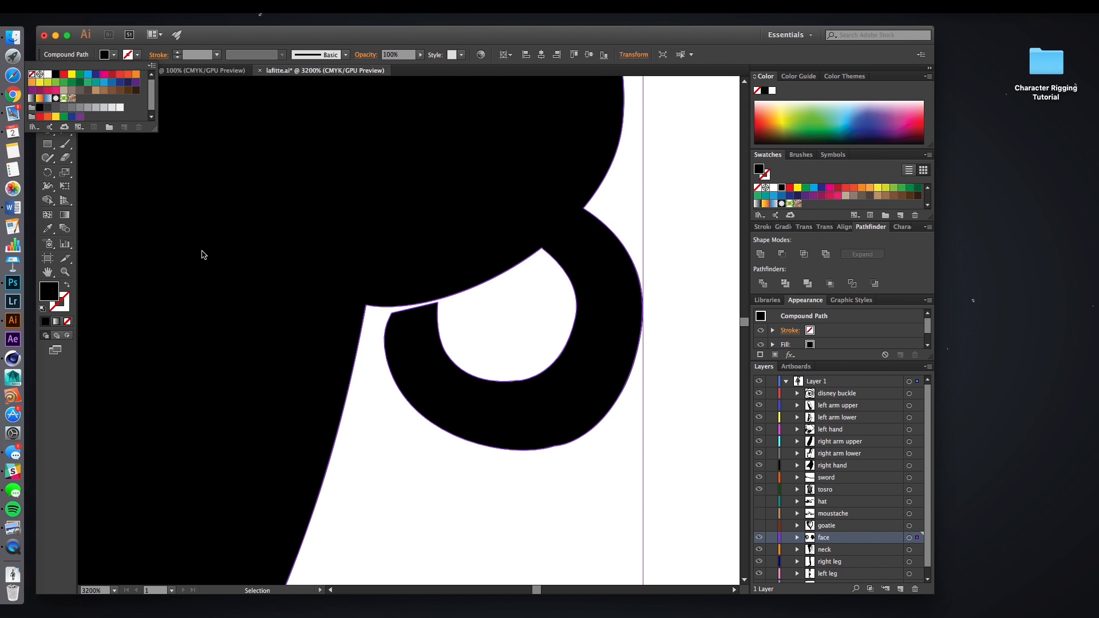
{"action": "left_click", "coordinate": [405, 339]}
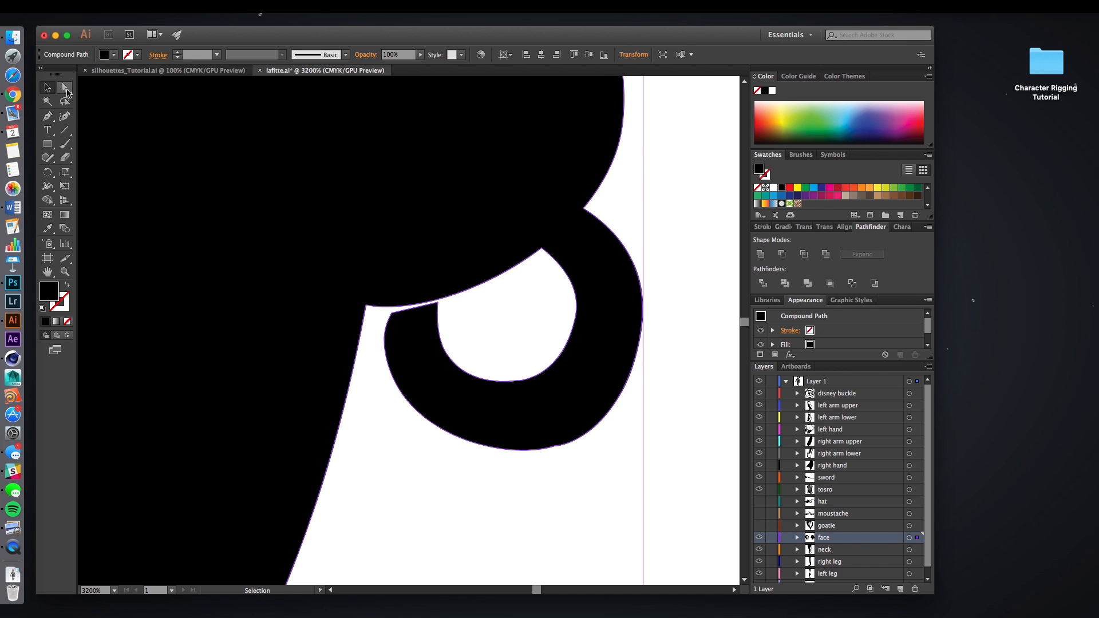
Step: Close the gap between the earring and the ear on the head silhouette by adjusting the anchor points at the earring's open end
{"action": "left_click", "coordinate": [66, 88]}
{"action": "left_click", "coordinate": [393, 315]}
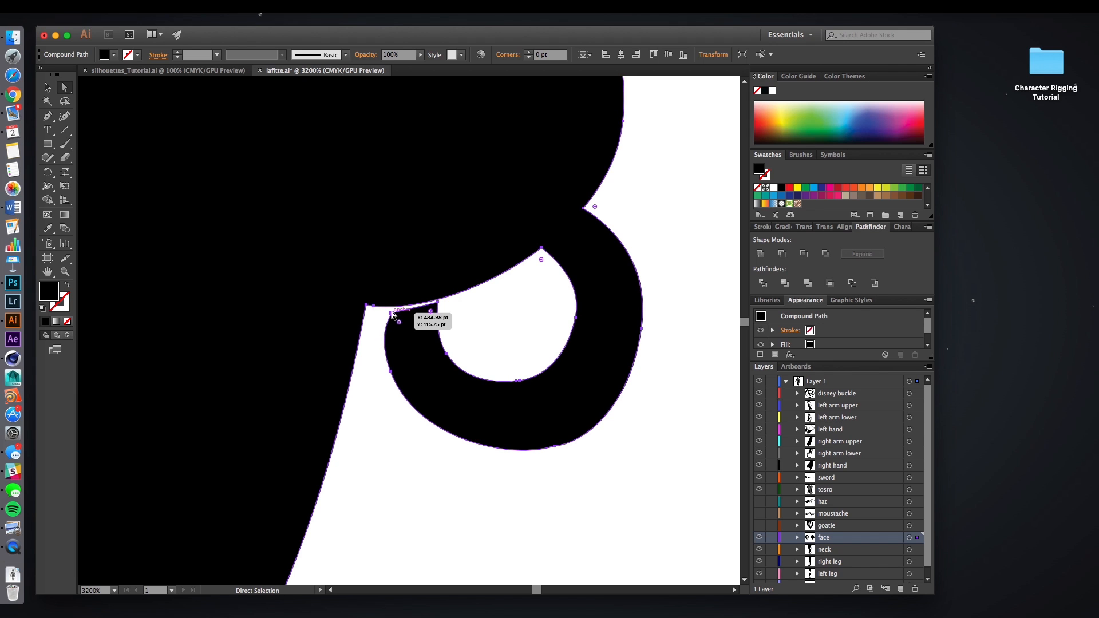
{"action": "left_click_drag", "start_coordinate": [392, 311], "coordinate": [418, 316]}
{"action": "key", "text": "shift+m"}
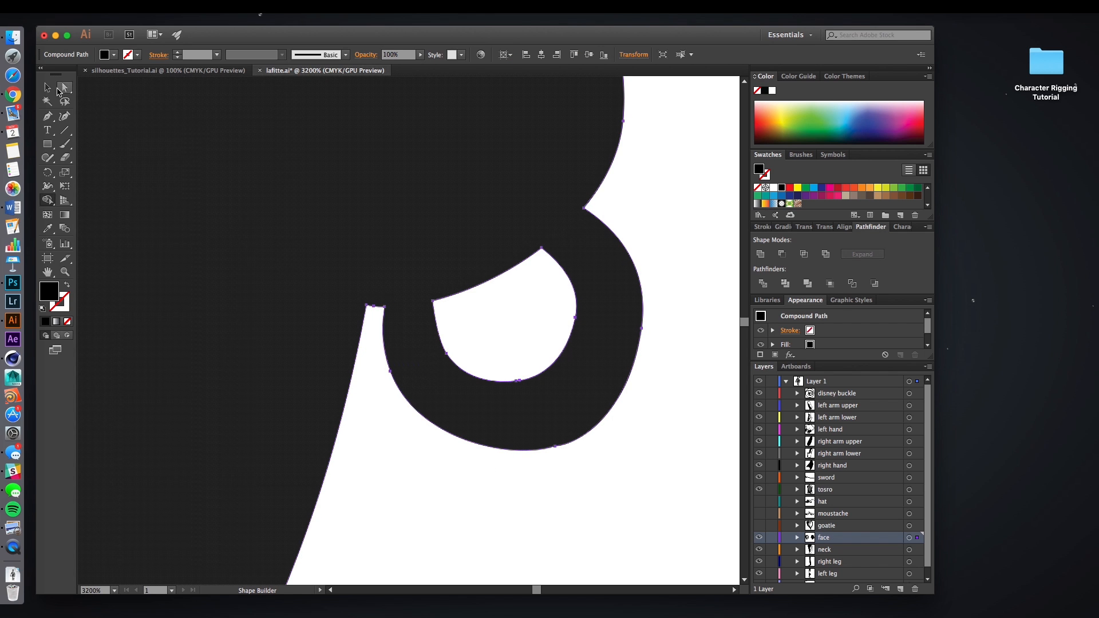
{"action": "left_click", "coordinate": [47, 87]}
Step: Review the cleaned head silhouette and its anchor points beside the original character
{"action": "scroll", "coordinate": [243, 259], "scroll_direction": "down", "scroll_amount": 7, "text": "alt"}
{"action": "left_click_drag", "start_coordinate": [301, 249], "coordinate": [480, 293]}
{"action": "scroll", "coordinate": [384, 298], "scroll_direction": "up", "scroll_amount": 1, "text": "alt"}
{"action": "left_click", "coordinate": [569, 281]}
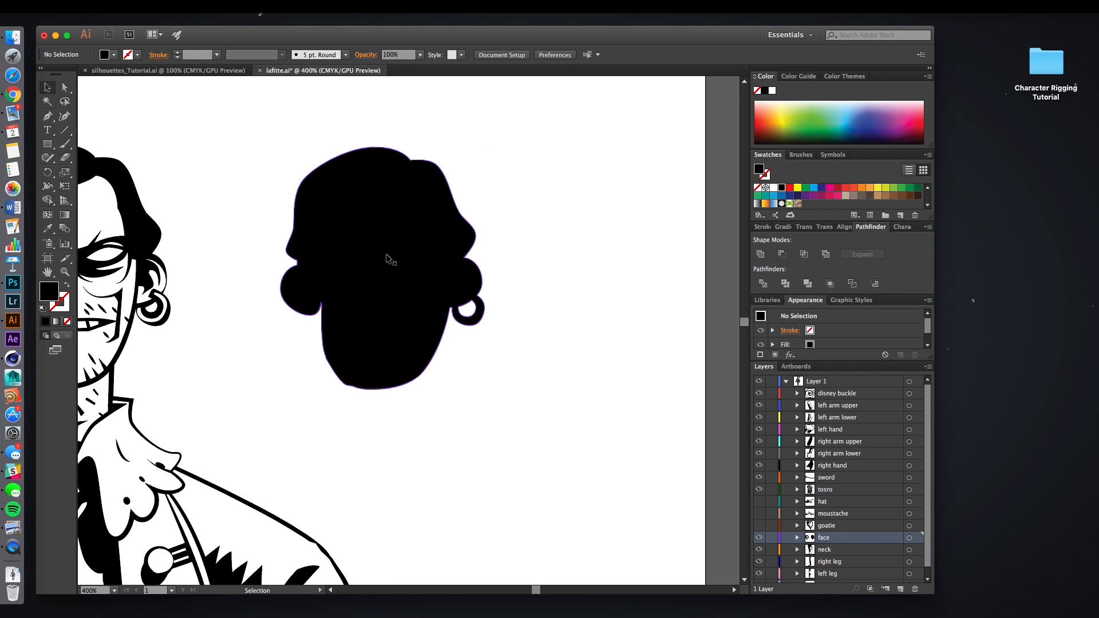
{"action": "scroll", "coordinate": [440, 382], "scroll_direction": "down", "scroll_amount": 2, "text": "alt"}
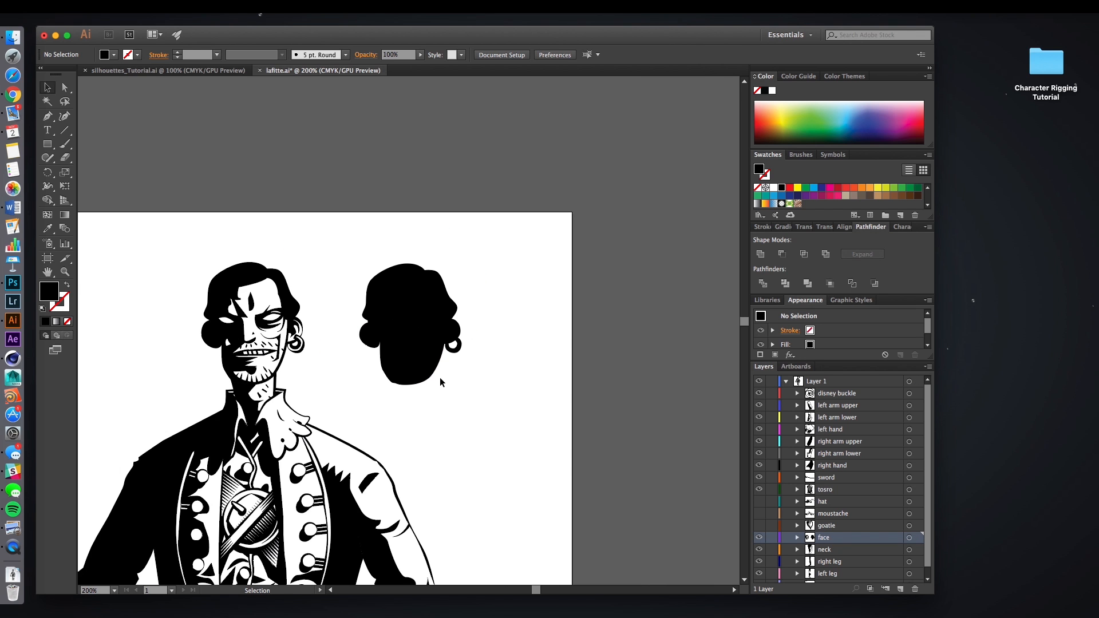
{"action": "scroll", "coordinate": [439, 382], "scroll_direction": "up", "scroll_amount": 2, "text": "alt"}
{"action": "left_click", "coordinate": [366, 341]}
{"action": "left_click", "coordinate": [64, 87]}
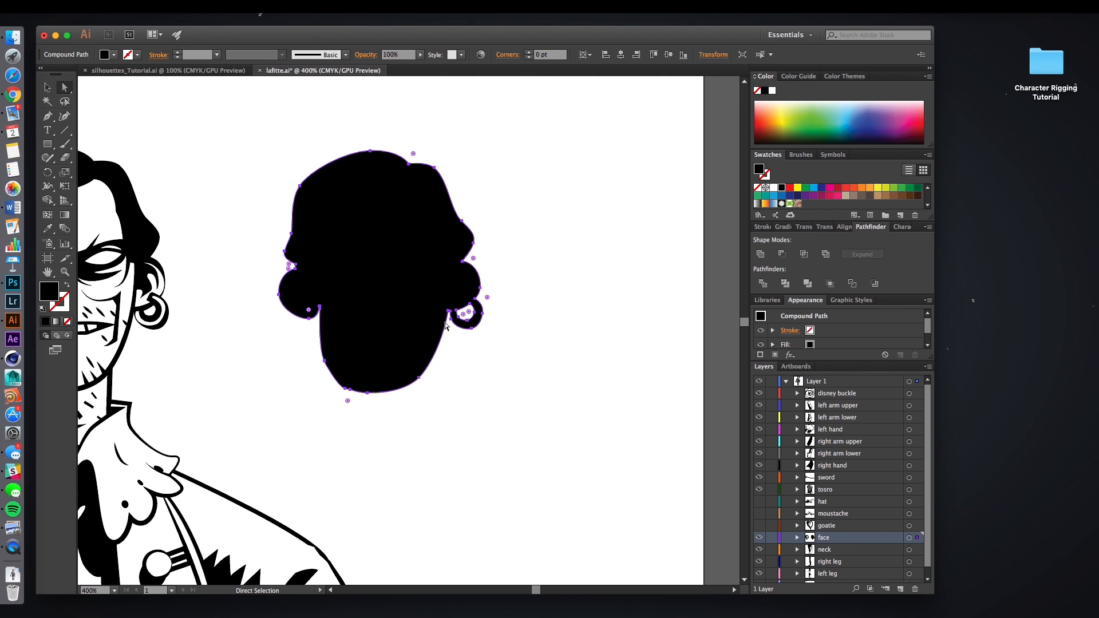
{"action": "left_click_drag", "start_coordinate": [456, 371], "coordinate": [602, 348]}
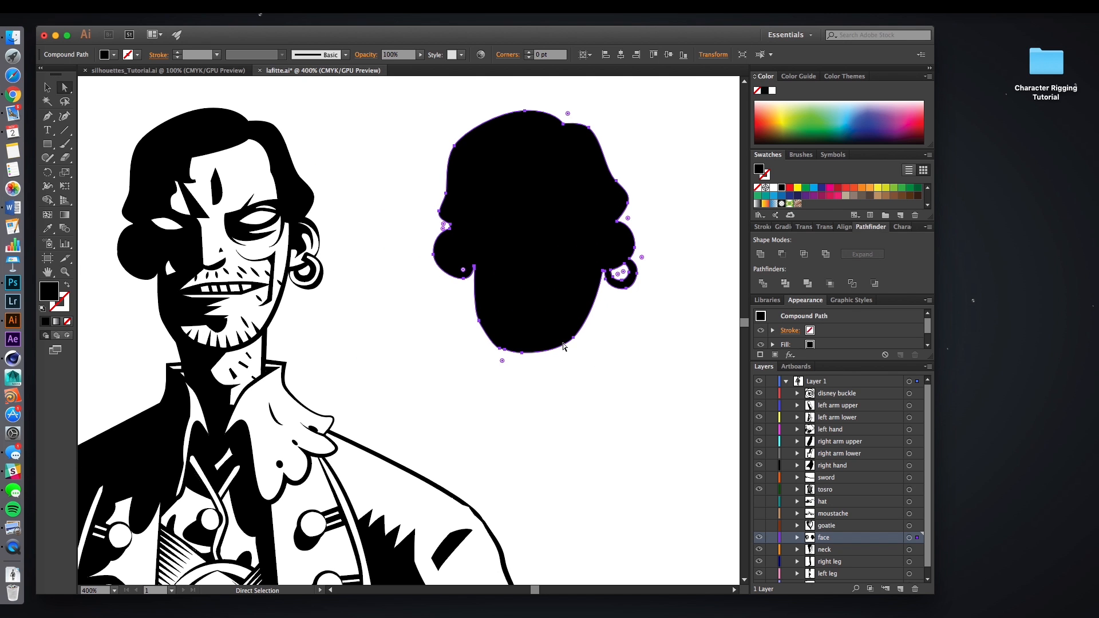
{"action": "scroll", "coordinate": [551, 344], "scroll_direction": "down", "scroll_amount": 4, "text": "alt"}
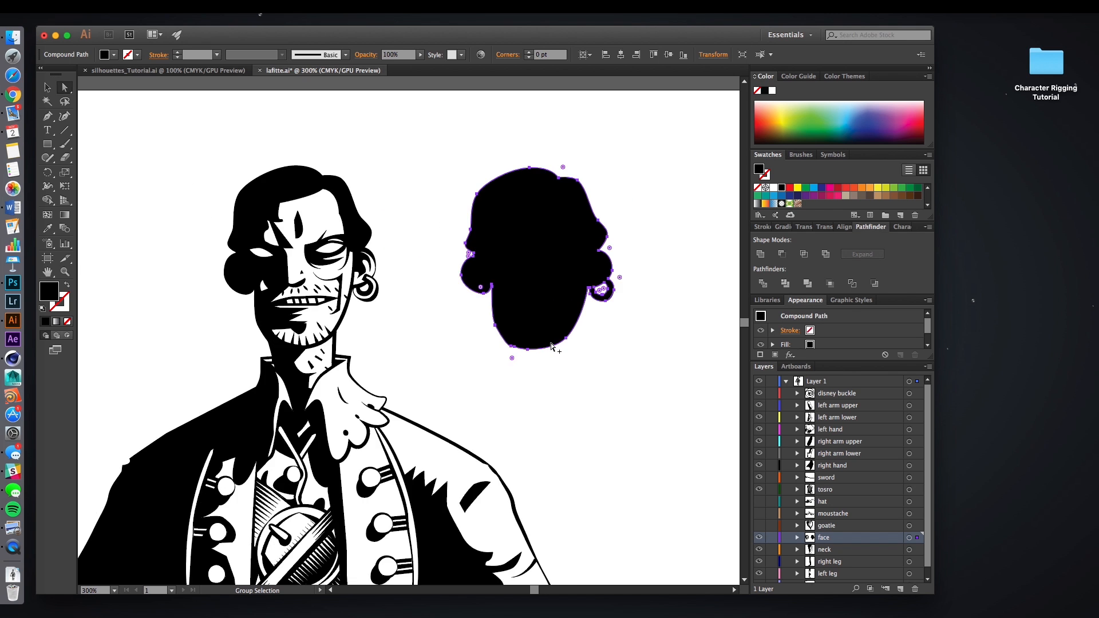
{"action": "left_click_drag", "start_coordinate": [570, 377], "coordinate": [493, 283]}
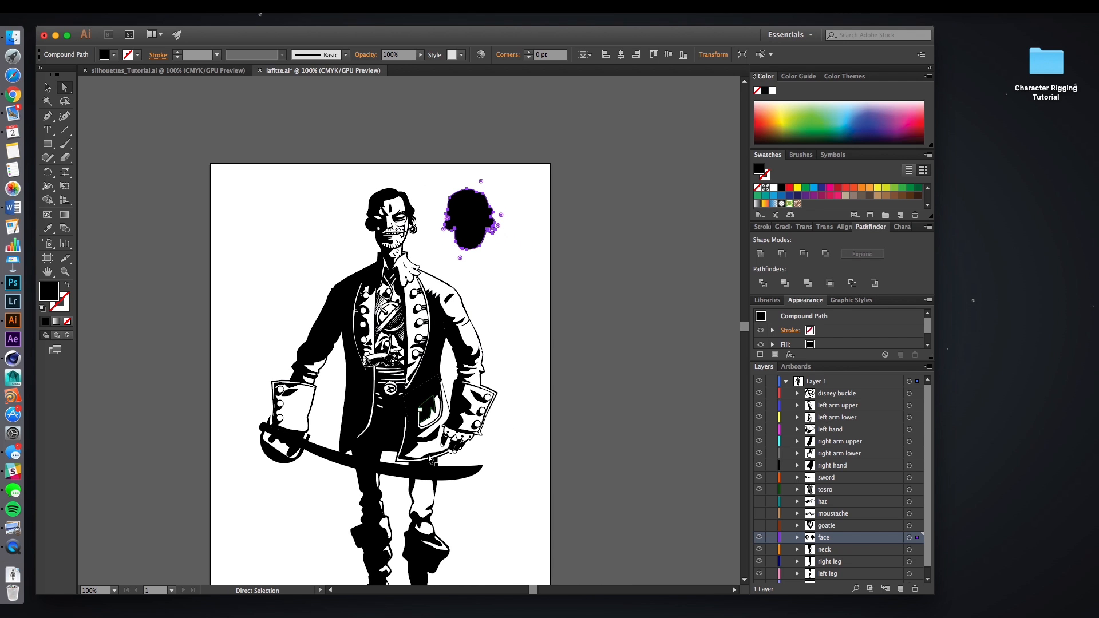
Step: Switch to silhouettes_Tutorial.ai and examine the separate silhouettes of the head, neck, torso, arms and hands
{"action": "left_click", "coordinate": [213, 70]}
{"action": "left_click_drag", "start_coordinate": [503, 257], "coordinate": [504, 208]}
{"action": "left_click", "coordinate": [517, 422]}
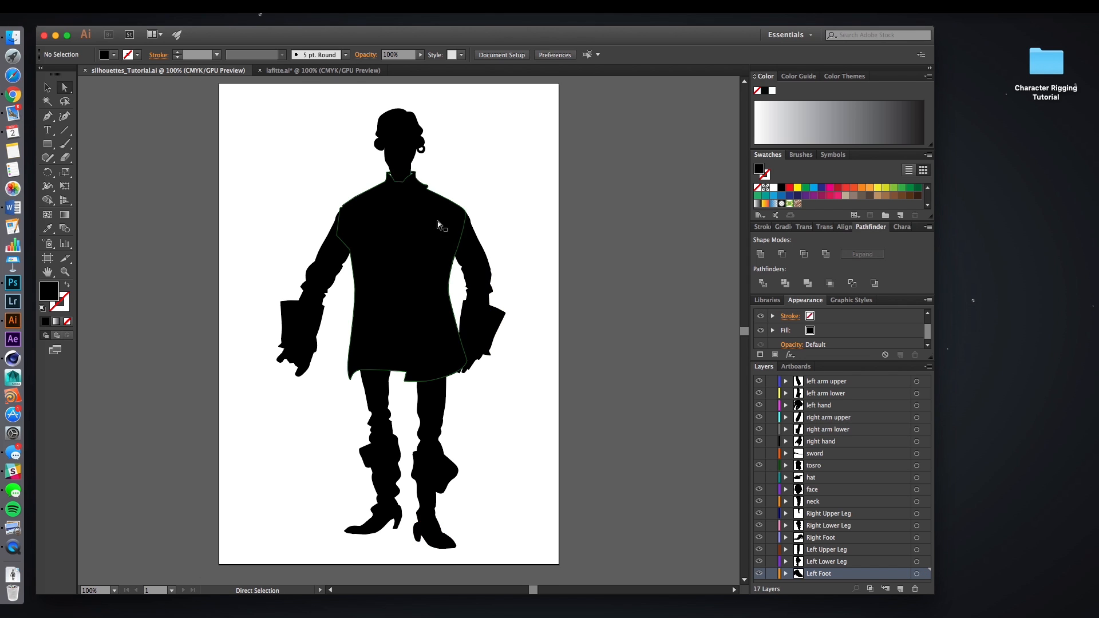
{"action": "left_click", "coordinate": [405, 149]}
{"action": "left_click", "coordinate": [402, 170]}
{"action": "left_click", "coordinate": [407, 228]}
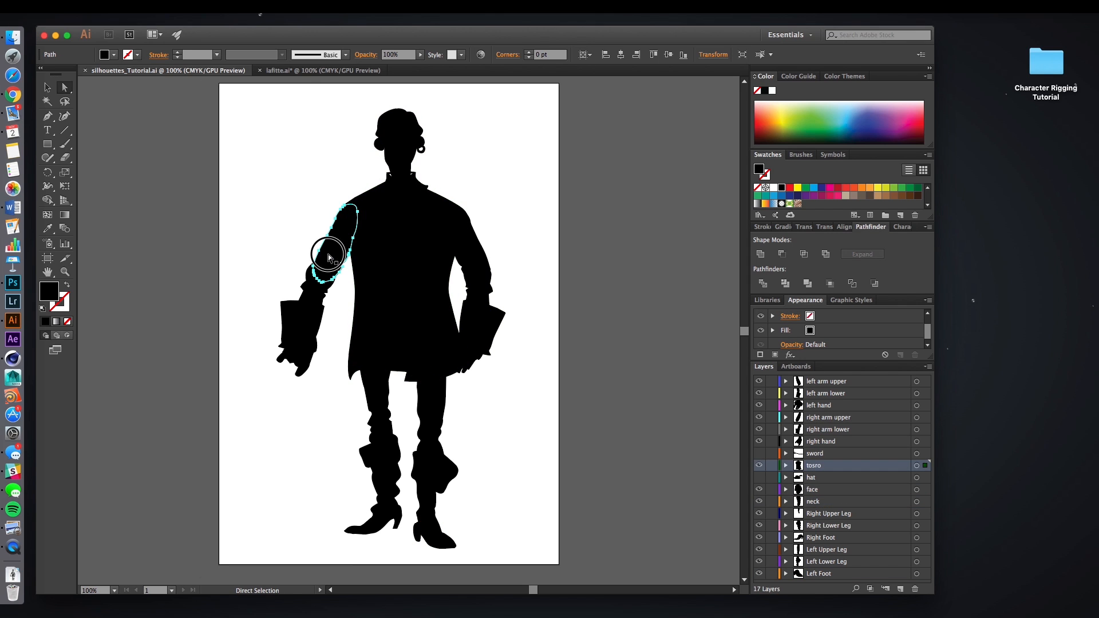
{"action": "left_click", "coordinate": [314, 290]}
{"action": "left_click", "coordinate": [297, 363]}
{"action": "left_click", "coordinate": [473, 247]}
{"action": "left_click", "coordinate": [480, 301]}
{"action": "left_click", "coordinate": [469, 360]}
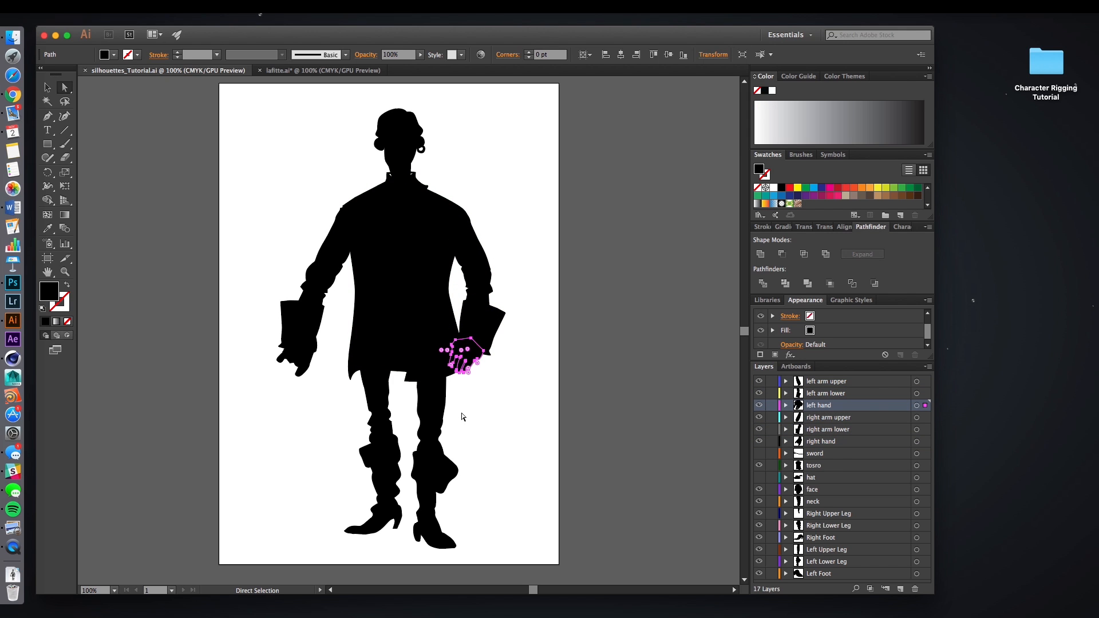
{"action": "left_click", "coordinate": [458, 418]}
Step: Save silhouettes_Tutorial.ai to the Desktop in Adobe Illustrator format with the version set to Illustrator 8
{"action": "left_click", "coordinate": [96, 15]}
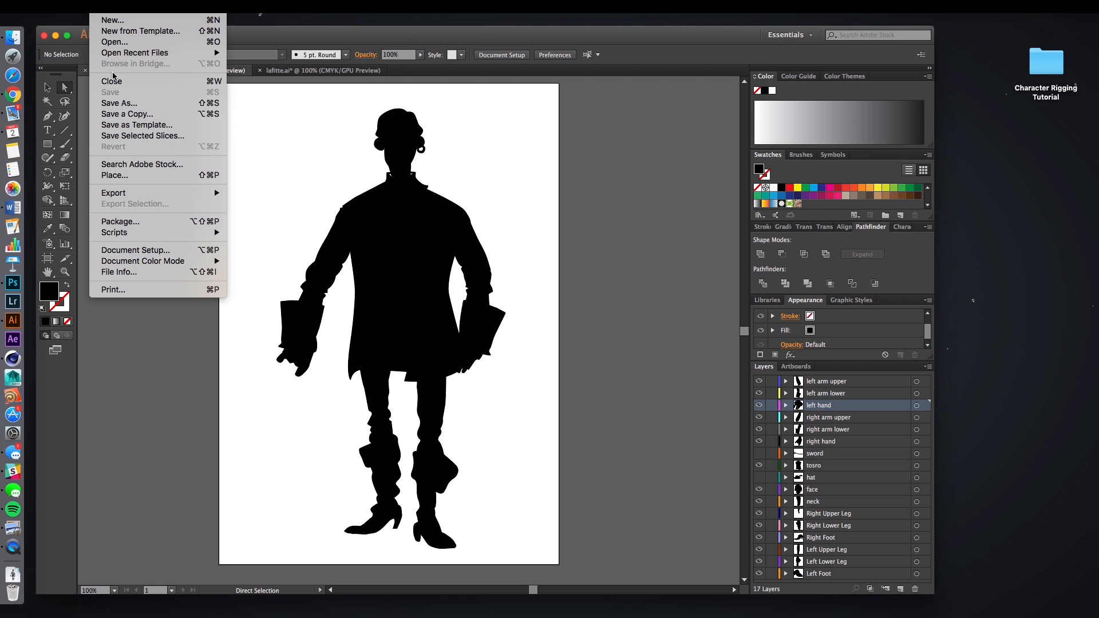
{"action": "left_click", "coordinate": [114, 101]}
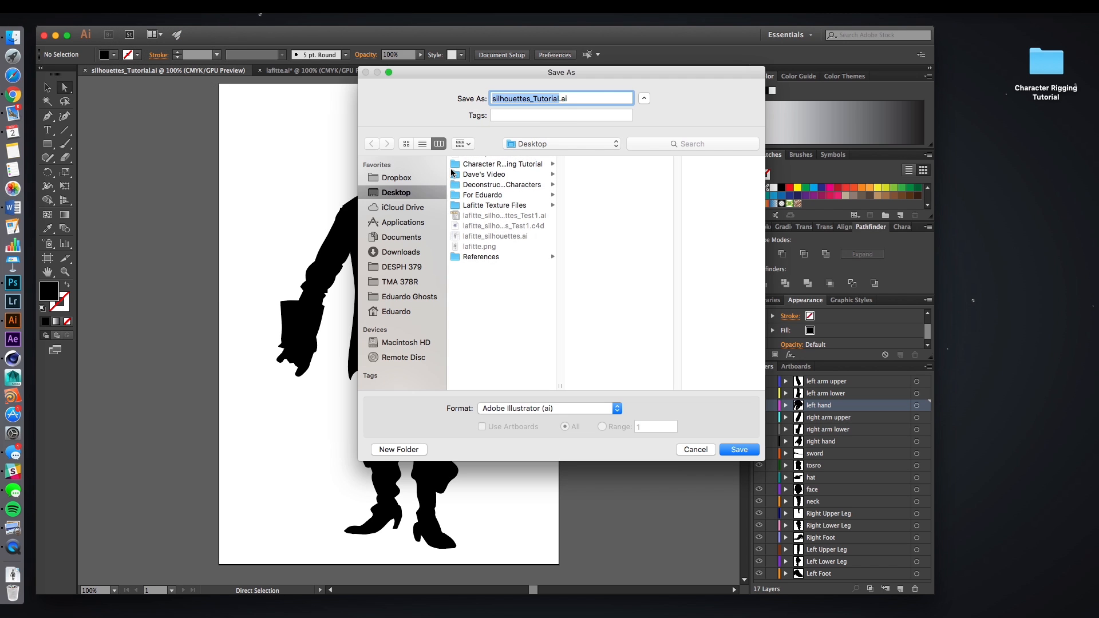
{"action": "left_click", "coordinate": [574, 97]}
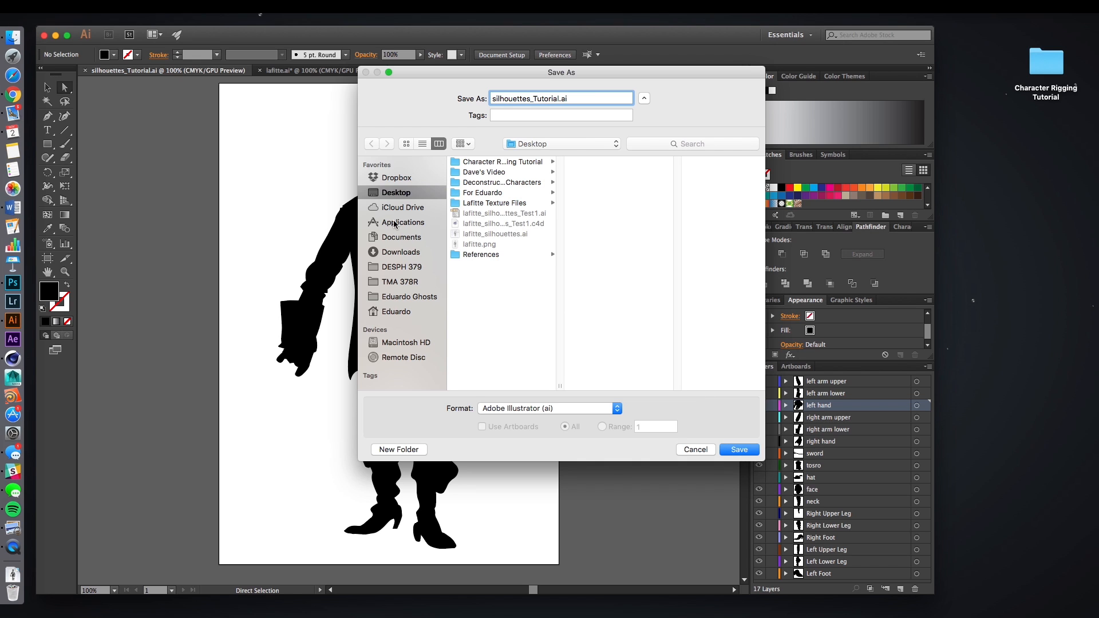
{"action": "left_click", "coordinate": [739, 450]}
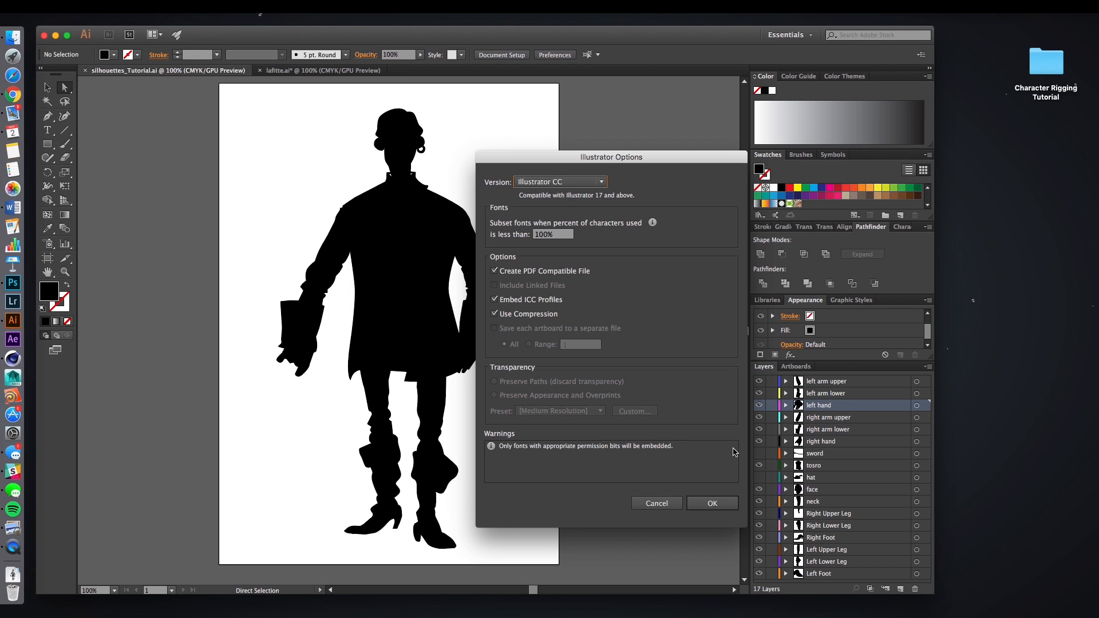
{"action": "left_click", "coordinate": [601, 183]}
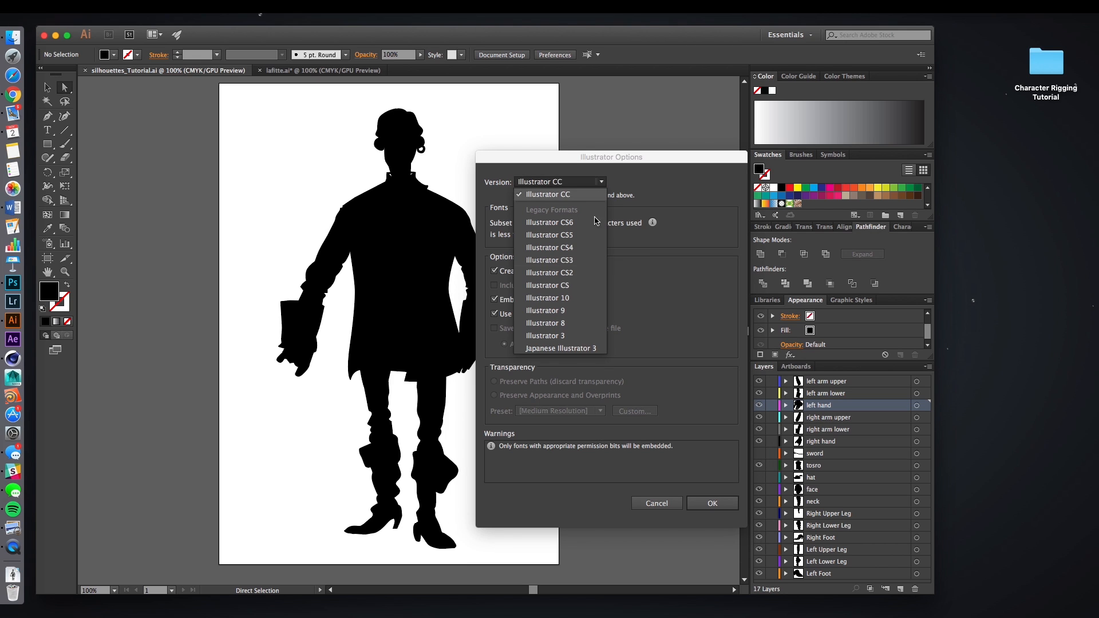
{"action": "left_click", "coordinate": [571, 324]}
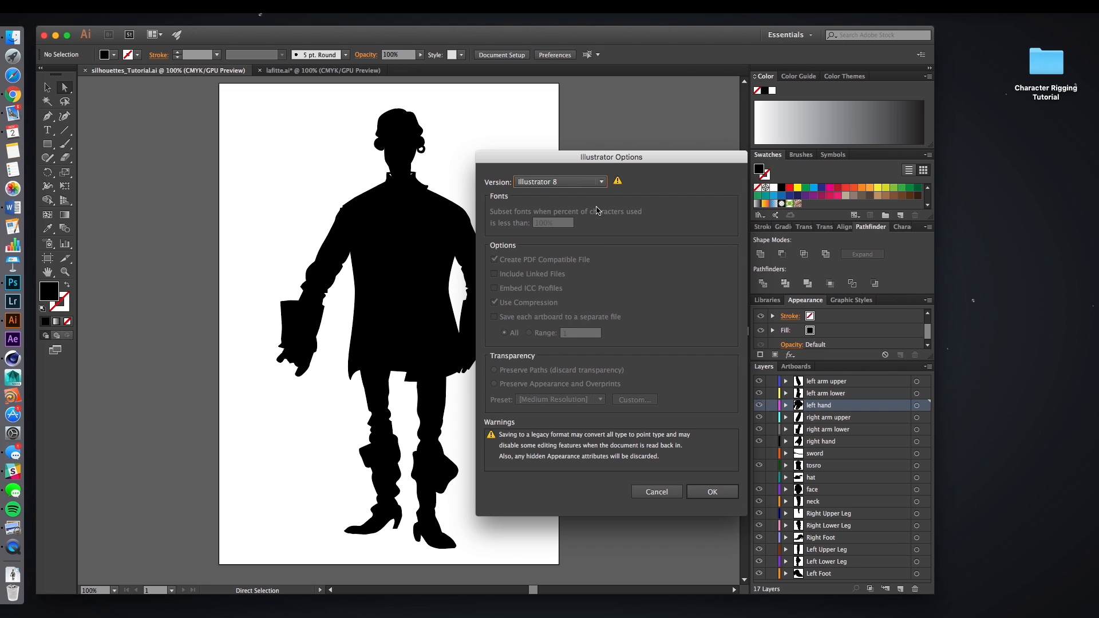
{"action": "left_click", "coordinate": [721, 494]}
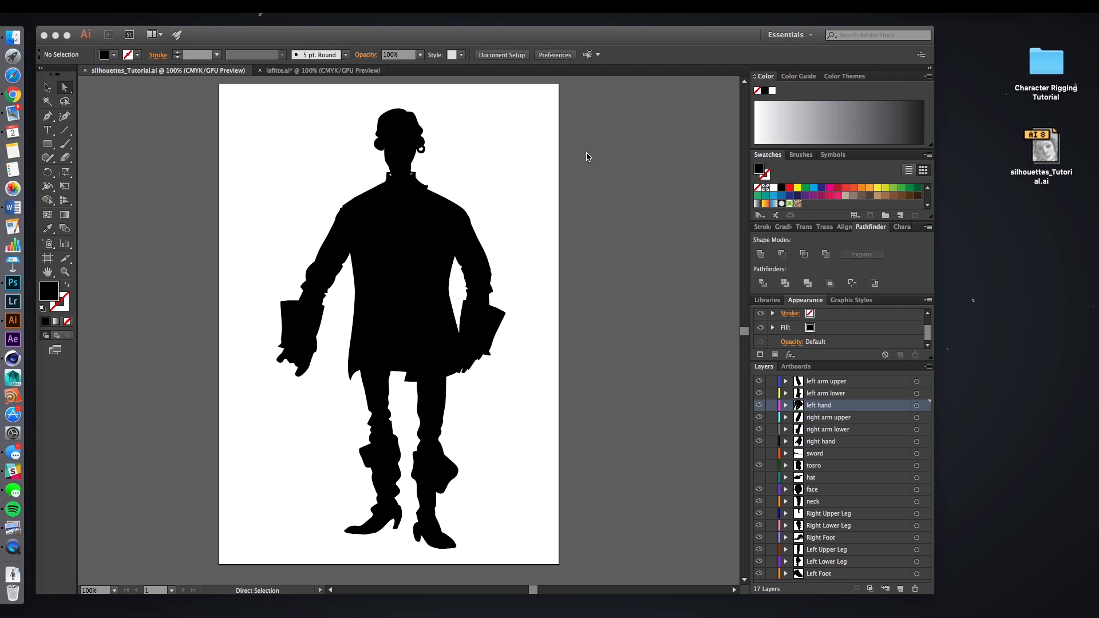
Step: Switch to the lafitte.ai document and delete the solid head silhouette beside the original character
{"action": "left_click", "coordinate": [359, 70]}
{"action": "left_click", "coordinate": [359, 69]}
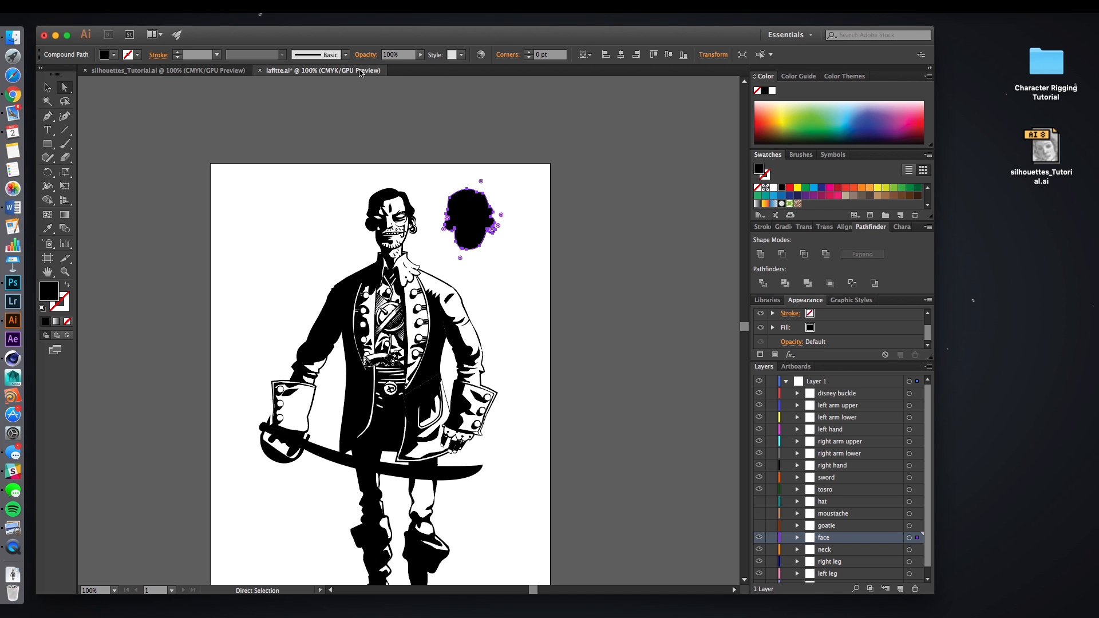
{"action": "left_click_drag", "start_coordinate": [501, 279], "coordinate": [509, 238]}
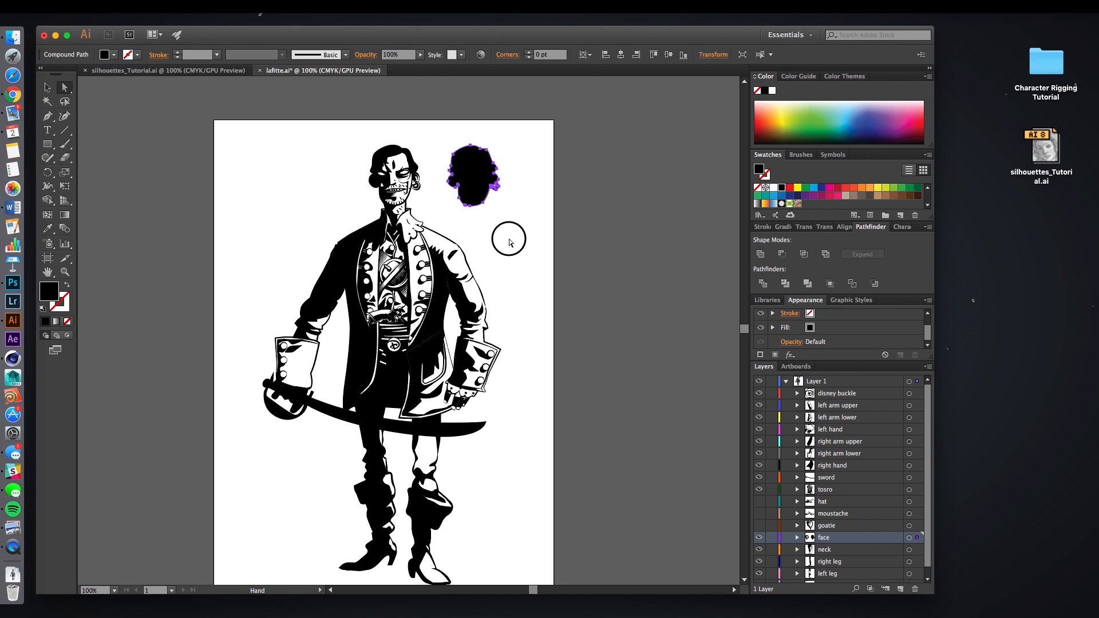
{"action": "left_click", "coordinate": [434, 179]}
{"action": "left_click_drag", "start_coordinate": [440, 135], "coordinate": [489, 211]}
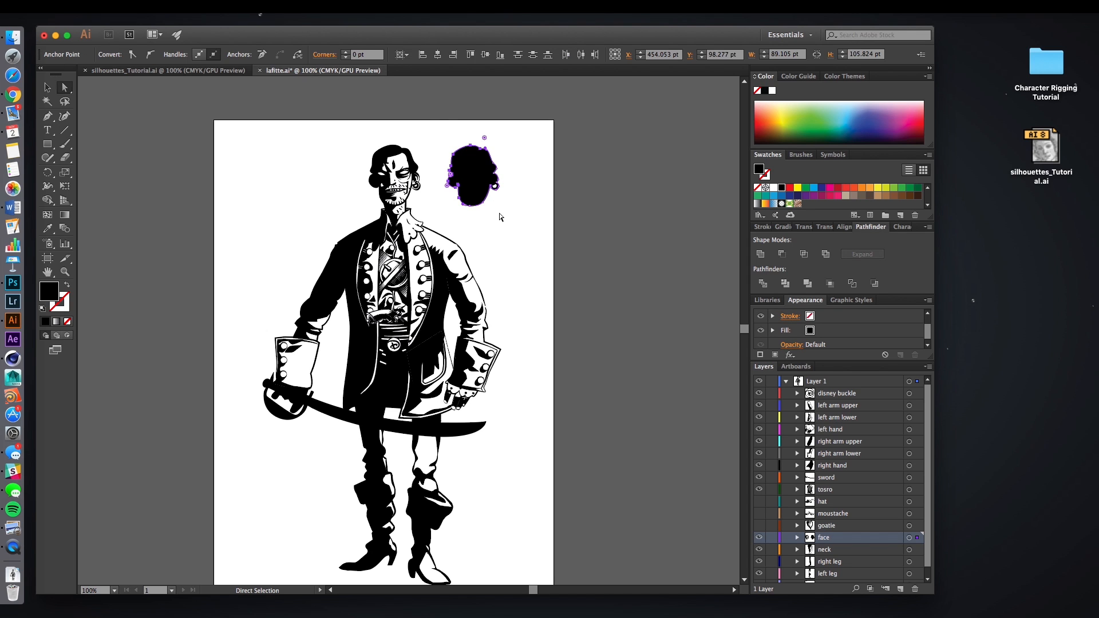
{"action": "key", "text": "Delete"}
{"action": "left_click", "coordinate": [503, 212]}
{"action": "left_click", "coordinate": [49, 88]}
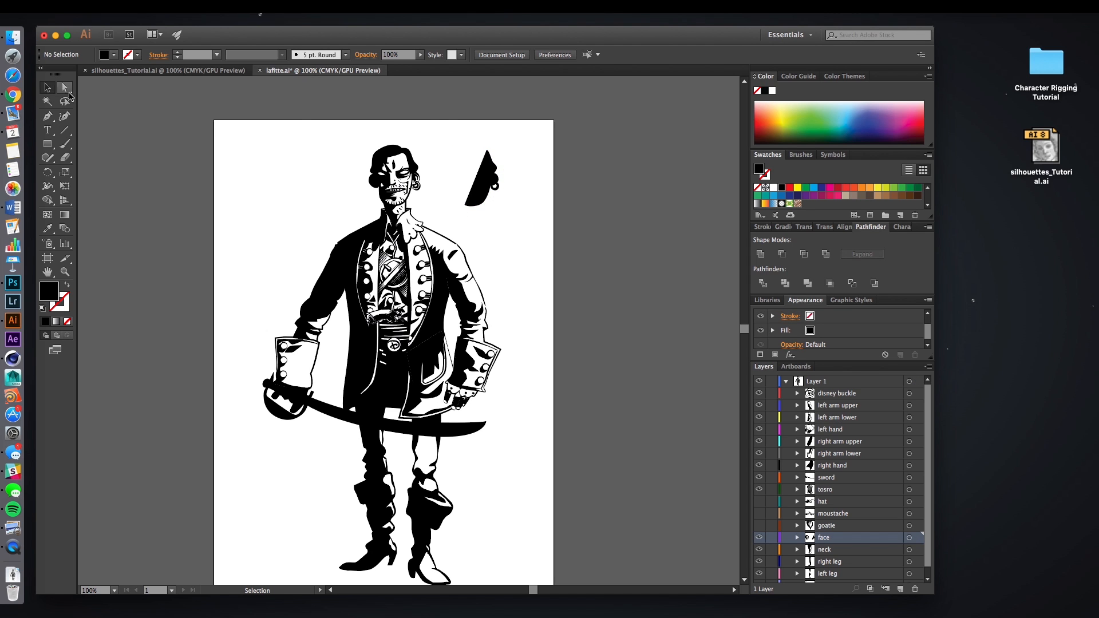
{"action": "left_click", "coordinate": [482, 184]}
{"action": "key", "text": "Delete"}
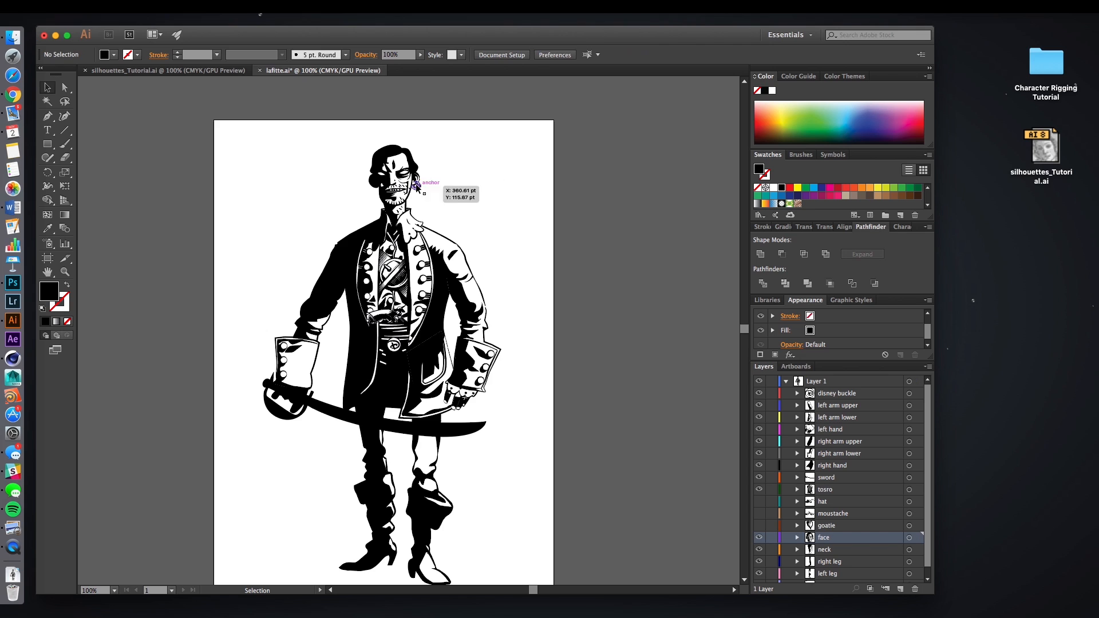
Step: Hide every body-part layer of the character except the face layer
{"action": "mouse_move", "coordinate": [759, 550]}
{"action": "left_mouse_down"}
{"action": "mouse_move", "coordinate": [758, 573]}
{"action": "mouse_move", "coordinate": [759, 394]}
{"action": "left_mouse_up"}
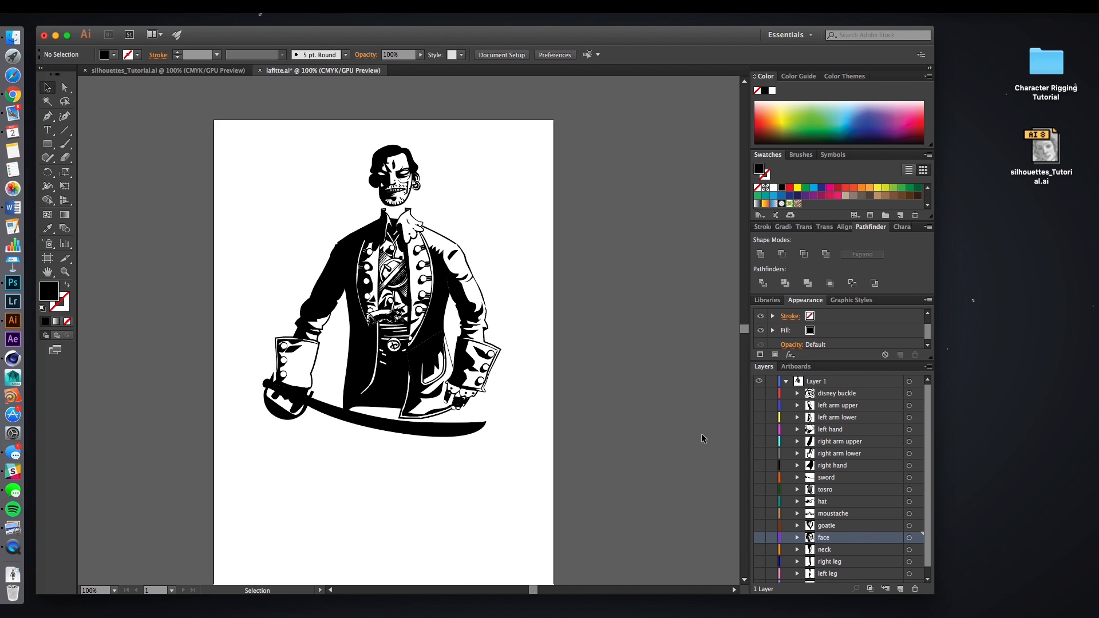
{"action": "scroll", "coordinate": [797, 469], "scroll_direction": "down", "scroll_amount": 1}
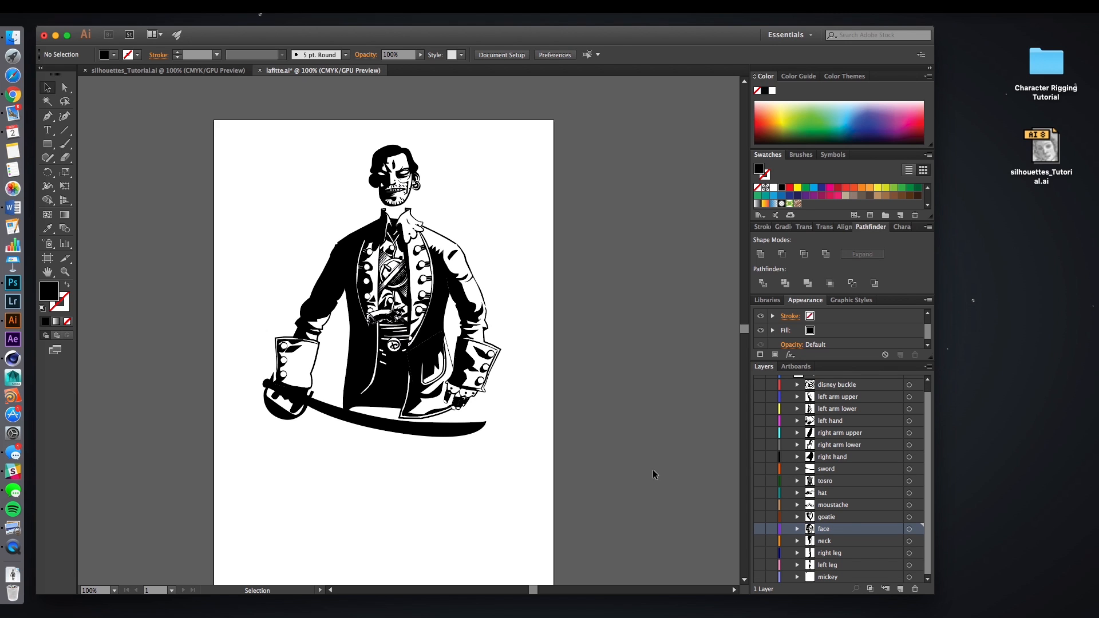
{"action": "left_click_drag", "start_coordinate": [760, 480], "coordinate": [761, 380]}
{"action": "scroll", "coordinate": [436, 164], "scroll_direction": "up", "scroll_amount": 2, "text": "alt"}
{"action": "left_click_drag", "start_coordinate": [458, 161], "coordinate": [534, 263]}
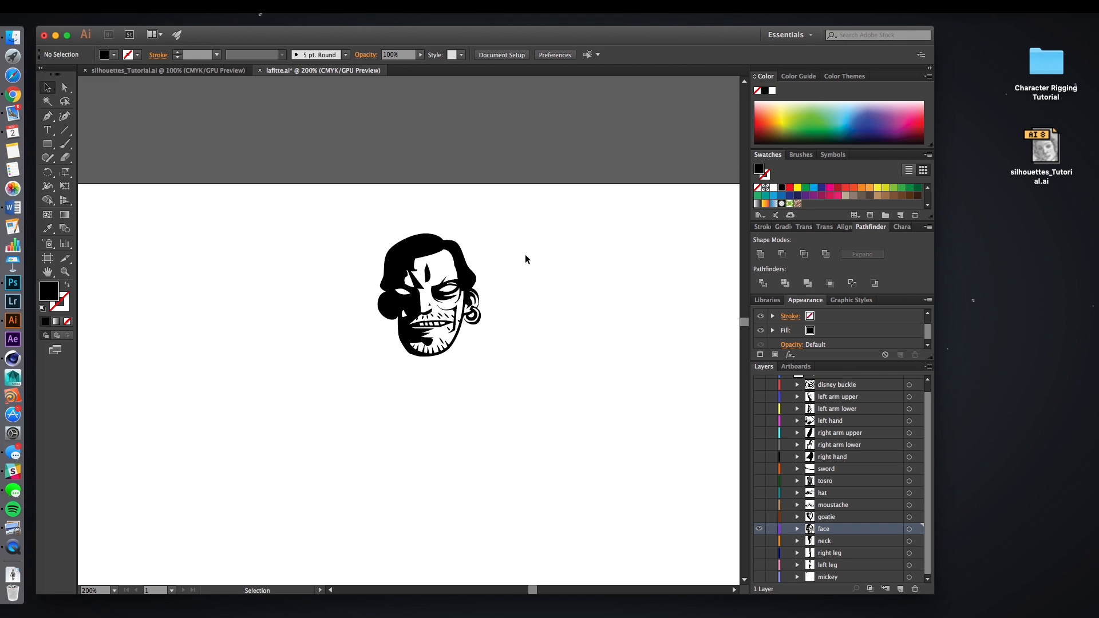
{"action": "scroll", "coordinate": [524, 254], "scroll_direction": "up", "scroll_amount": 1, "text": "alt"}
{"action": "left_click_drag", "start_coordinate": [514, 269], "coordinate": [532, 270]}
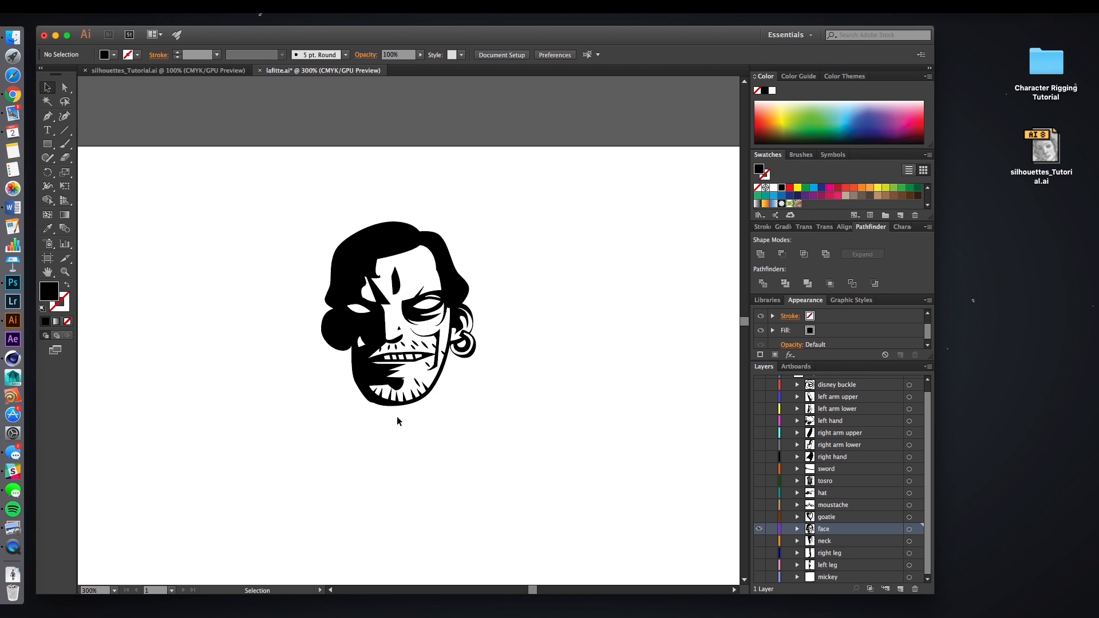
Step: Export the isolated face artwork to the Desktop in PNG format, named Face
{"action": "left_click", "coordinate": [100, 7]}
{"action": "left_click", "coordinate": [140, 195]}
{"action": "key", "text": "Escape"}
{"action": "left_click", "coordinate": [100, 7]}
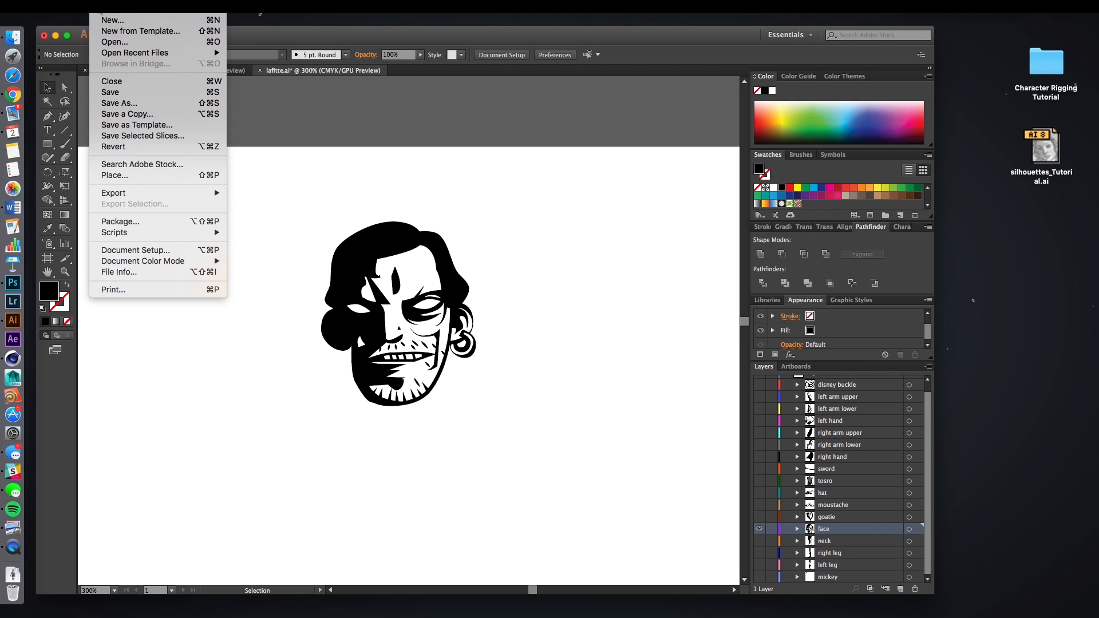
{"action": "mouse_move", "coordinate": [140, 193]}
{"action": "left_click", "coordinate": [235, 203]}
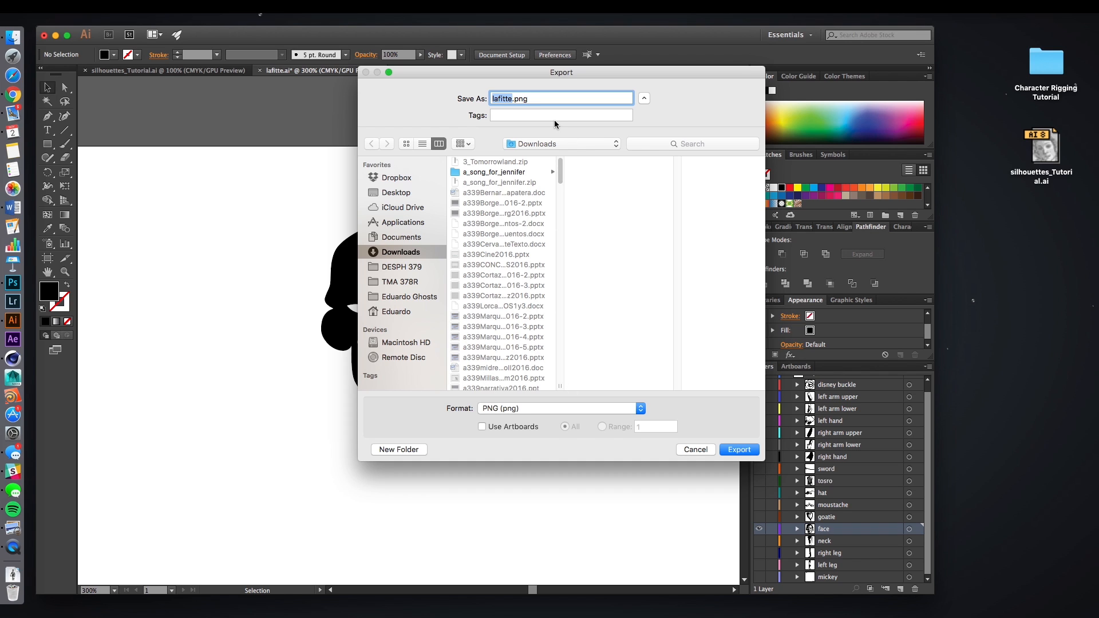
{"action": "type", "text": "Face"}
{"action": "left_click", "coordinate": [388, 193]}
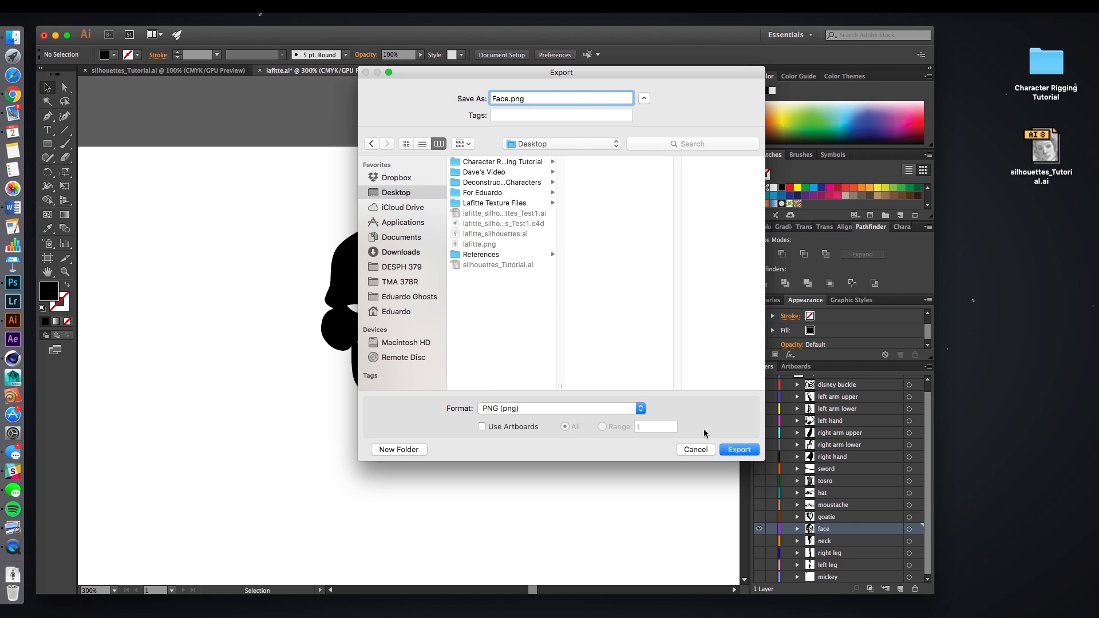
{"action": "left_click", "coordinate": [739, 450]}
{"action": "left_click", "coordinate": [741, 434]}
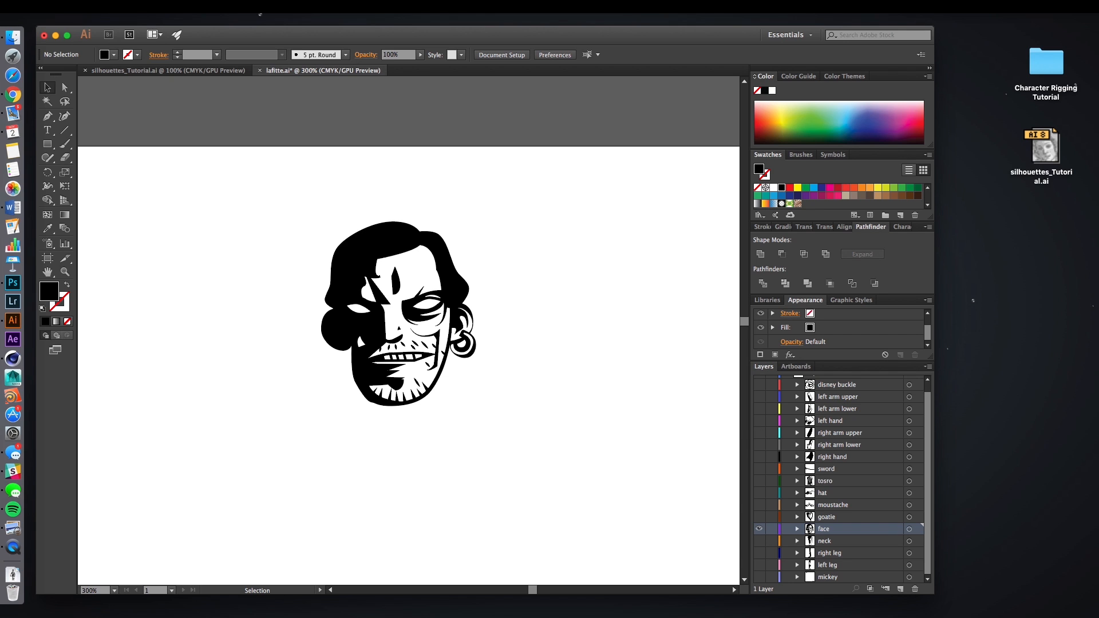
Step: Open the exported Face.png from the Desktop in Photoshop
{"action": "right_click", "coordinate": [1038, 214]}
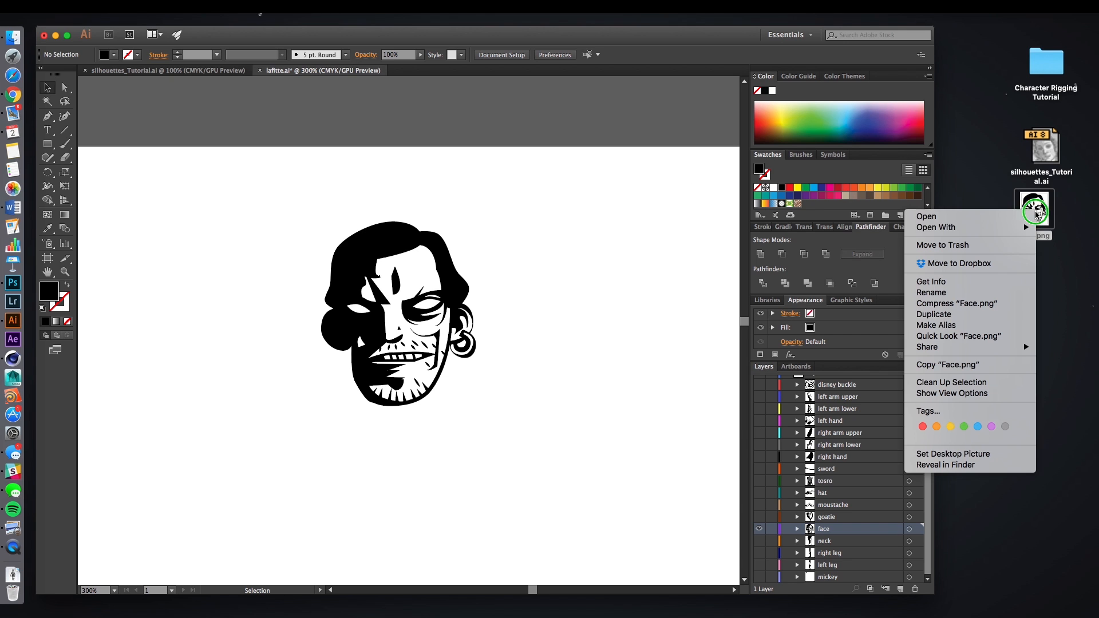
{"action": "mouse_move", "coordinate": [1012, 230]}
{"action": "left_click", "coordinate": [852, 263]}
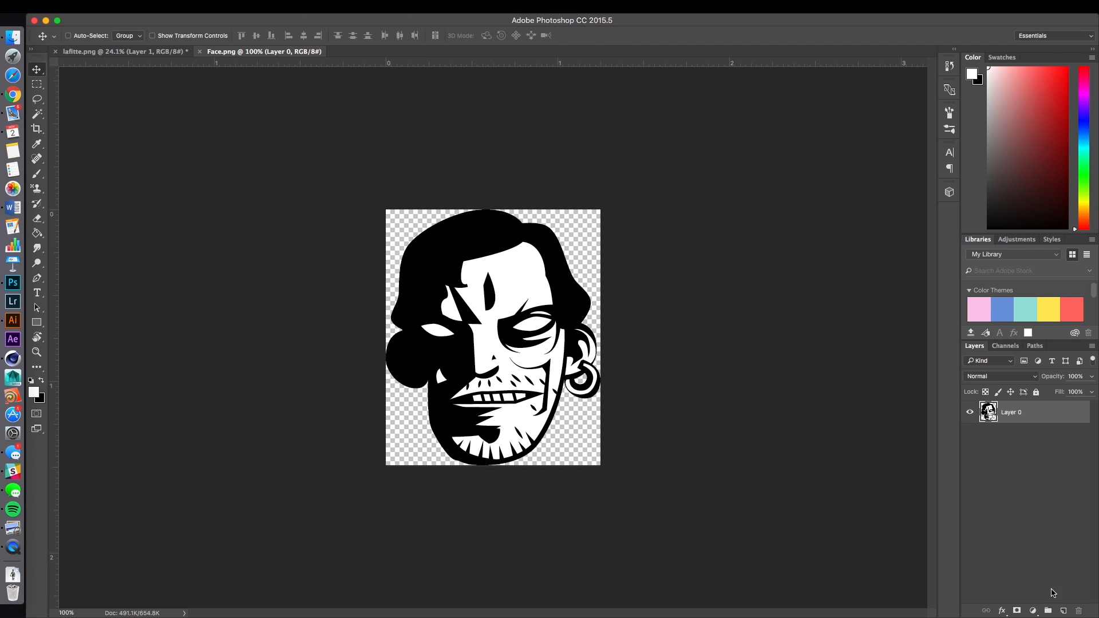
Step: Add a new layer beneath the face layer and fill it with black using the Paint Bucket tool
{"action": "left_click", "coordinate": [1064, 611]}
{"action": "left_click_drag", "start_coordinate": [998, 434], "coordinate": [1011, 406]}
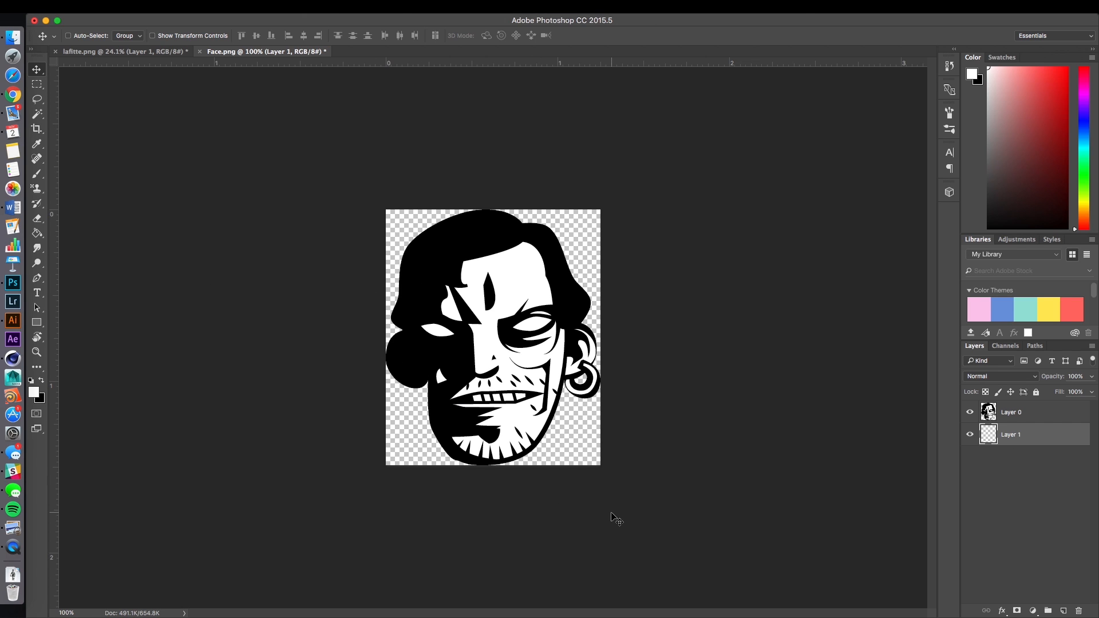
{"action": "key", "text": "g"}
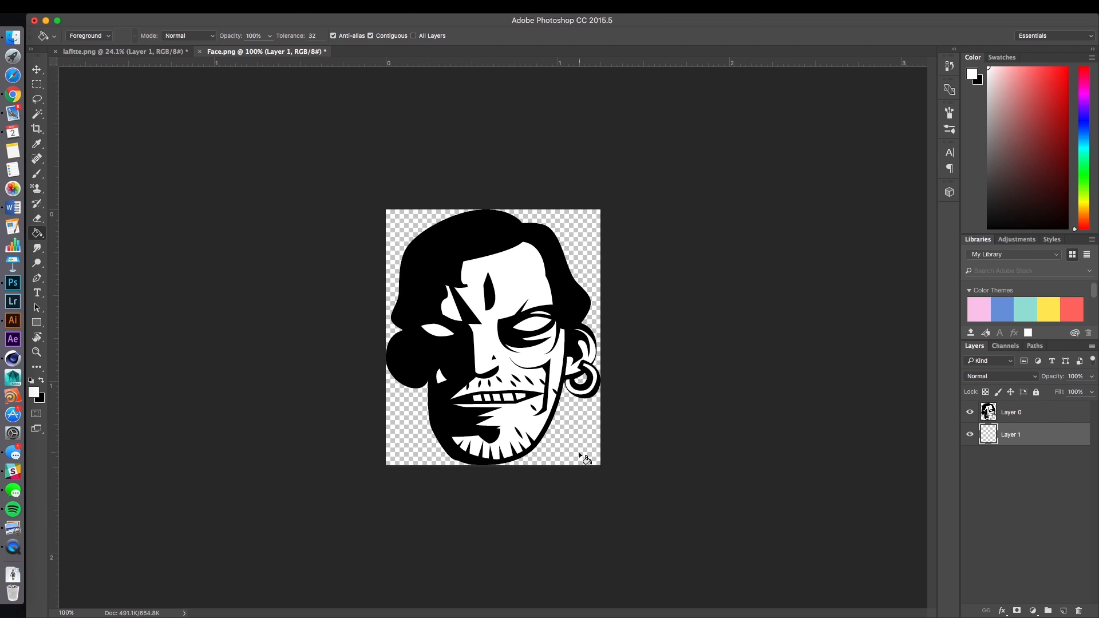
{"action": "key", "text": "x"}
{"action": "left_click", "coordinate": [578, 449]}
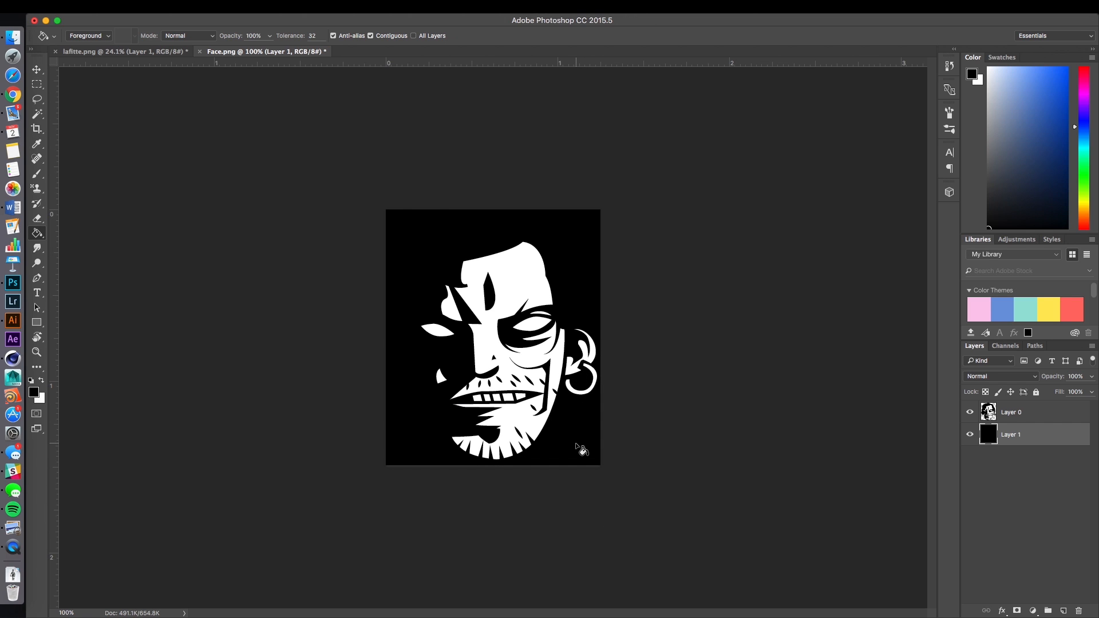
Step: Save the layered face image to the Desktop as Face.psd in Photoshop format with Layers kept
{"action": "left_click", "coordinate": [37, 69]}
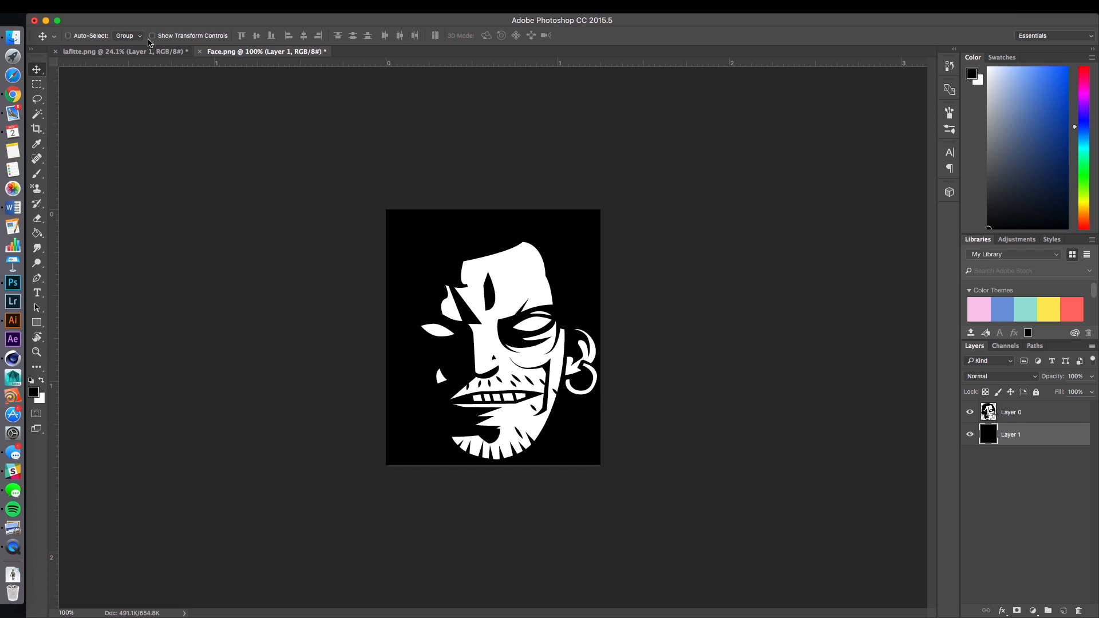
{"action": "left_click", "coordinate": [108, 6]}
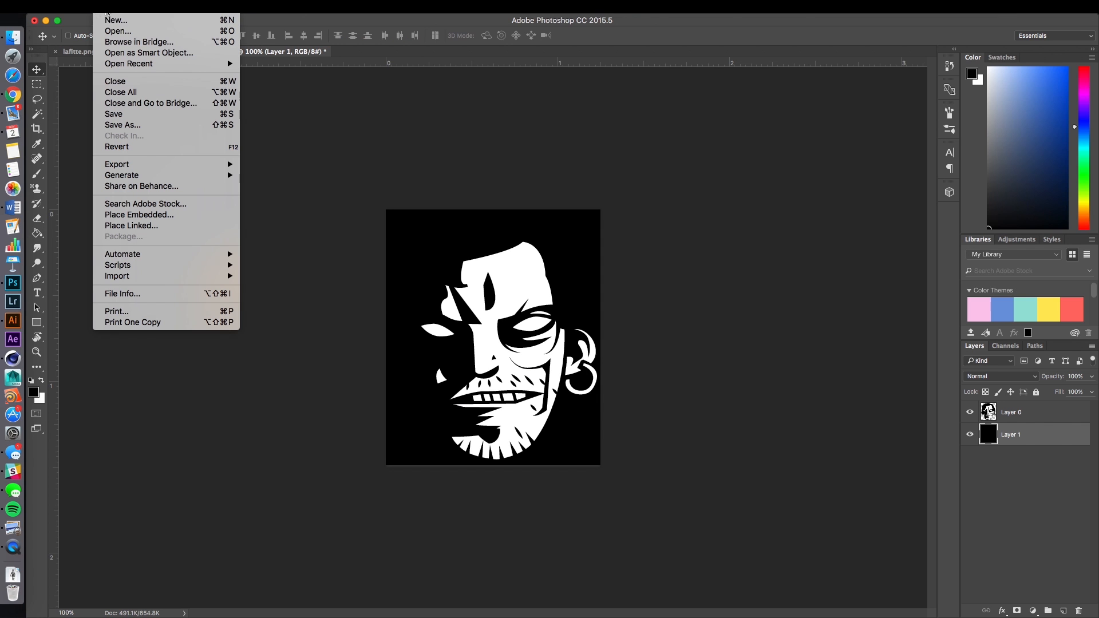
{"action": "left_click", "coordinate": [133, 116]}
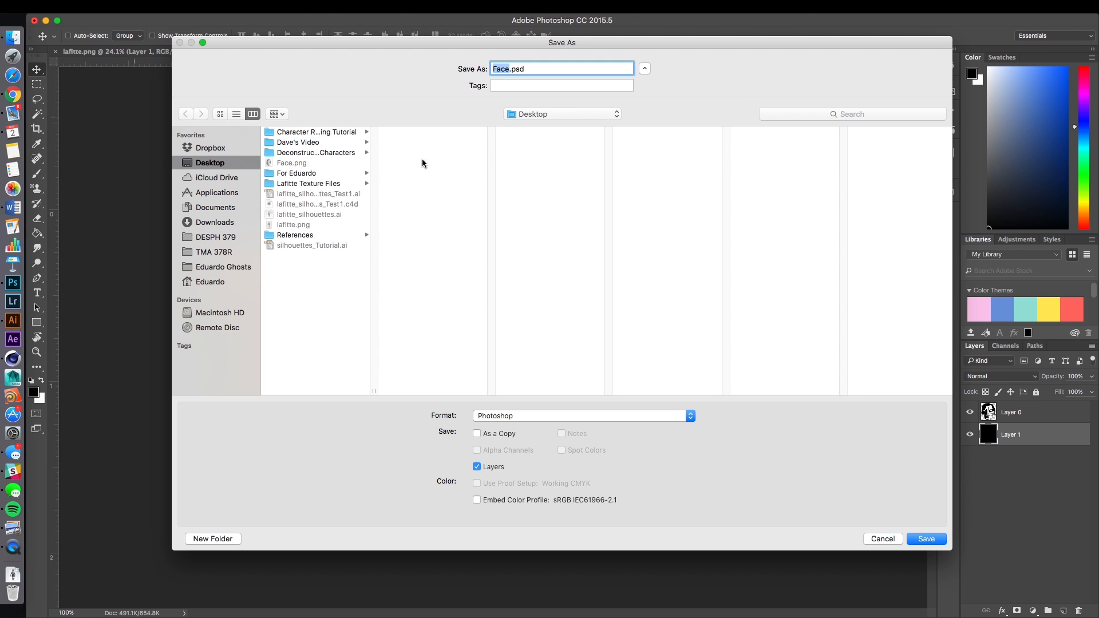
{"action": "left_click", "coordinate": [939, 539]}
{"action": "left_click", "coordinate": [625, 335]}
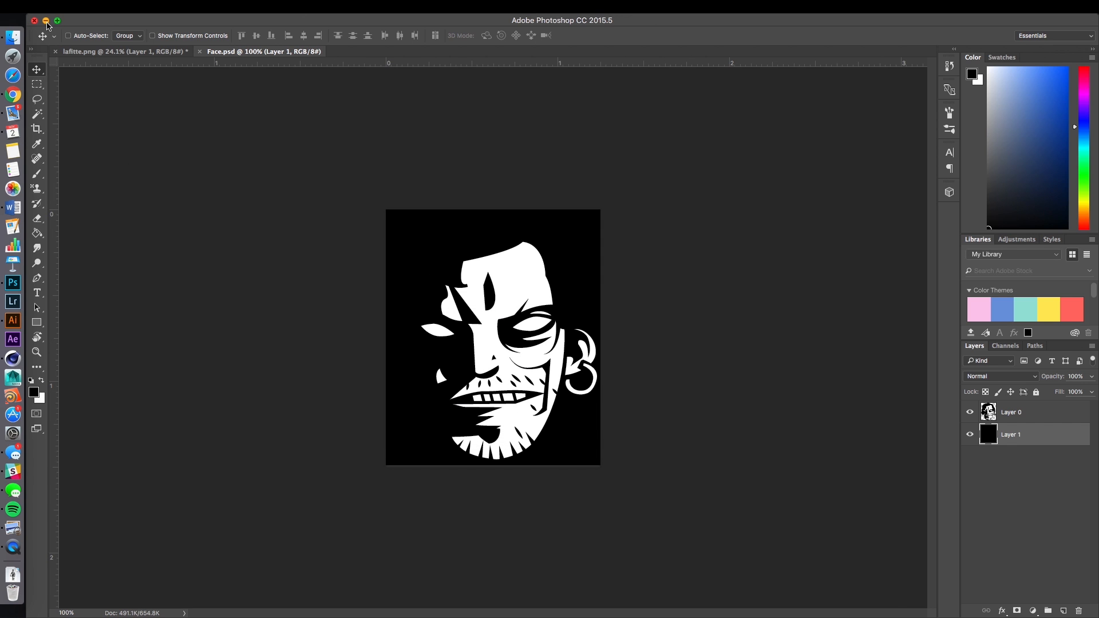
Step: Minimize Photoshop and line up Face.png and Face.psd on the desktop below silhouettes_Tutorial.ai
{"action": "left_click", "coordinate": [46, 22]}
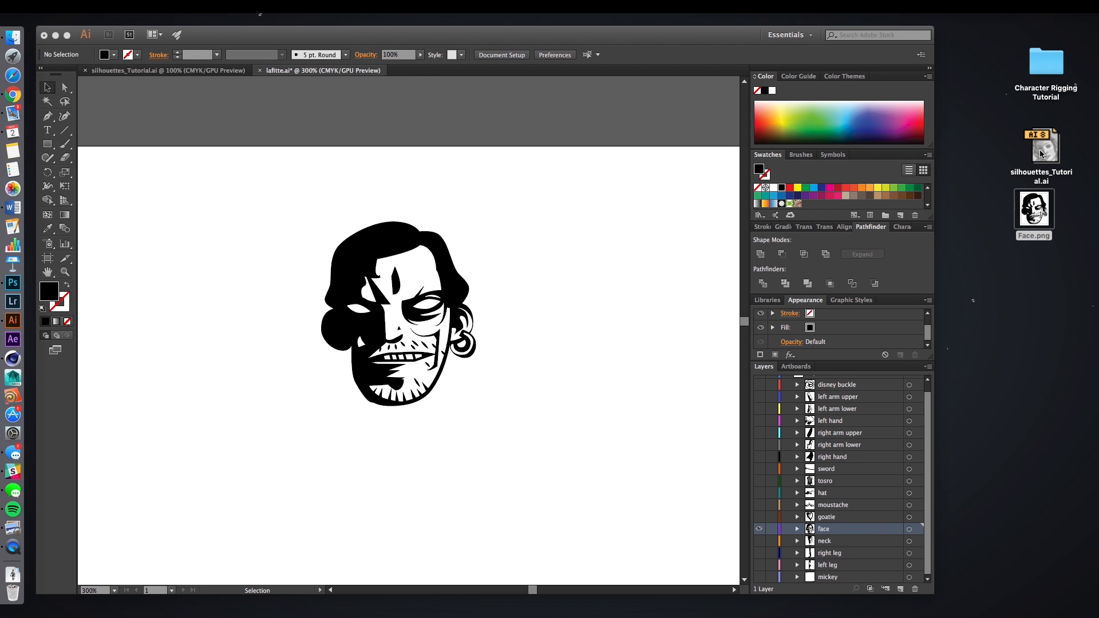
{"action": "left_click_drag", "start_coordinate": [1035, 209], "coordinate": [1026, 212]}
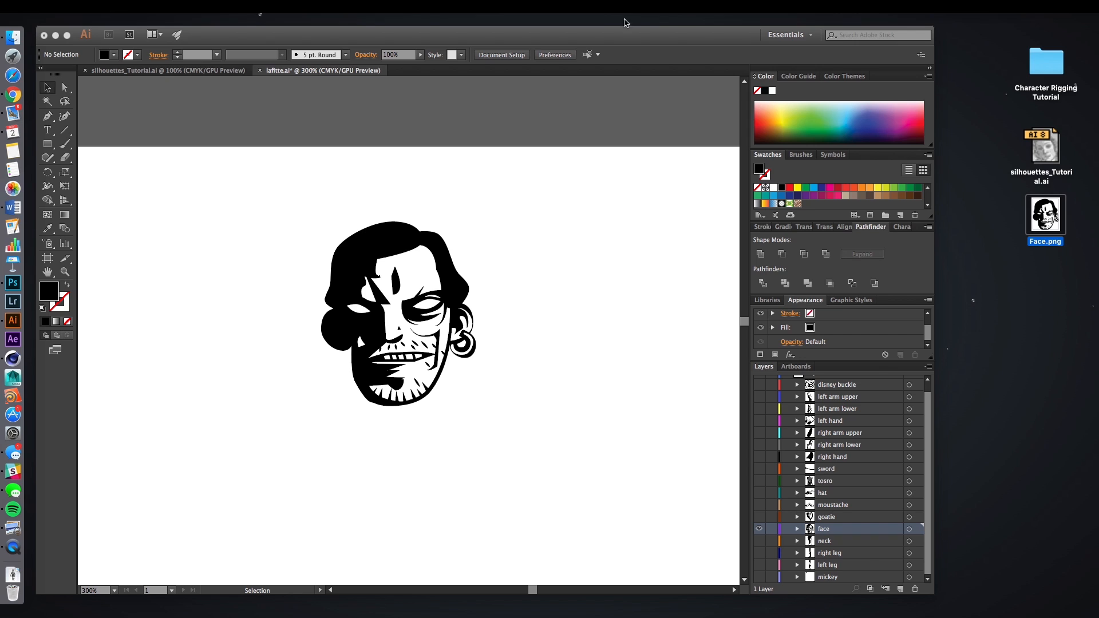
{"action": "left_click", "coordinate": [868, 5]}
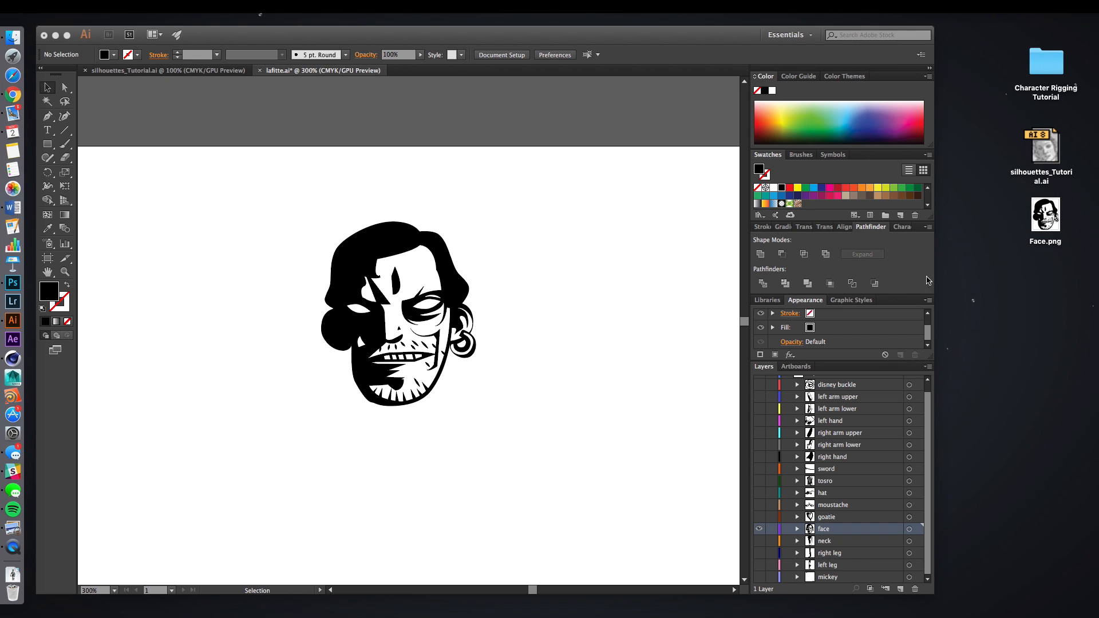
{"action": "left_click_drag", "start_coordinate": [973, 85], "coordinate": [1059, 286]}
{"action": "left_click", "coordinate": [1028, 376]}
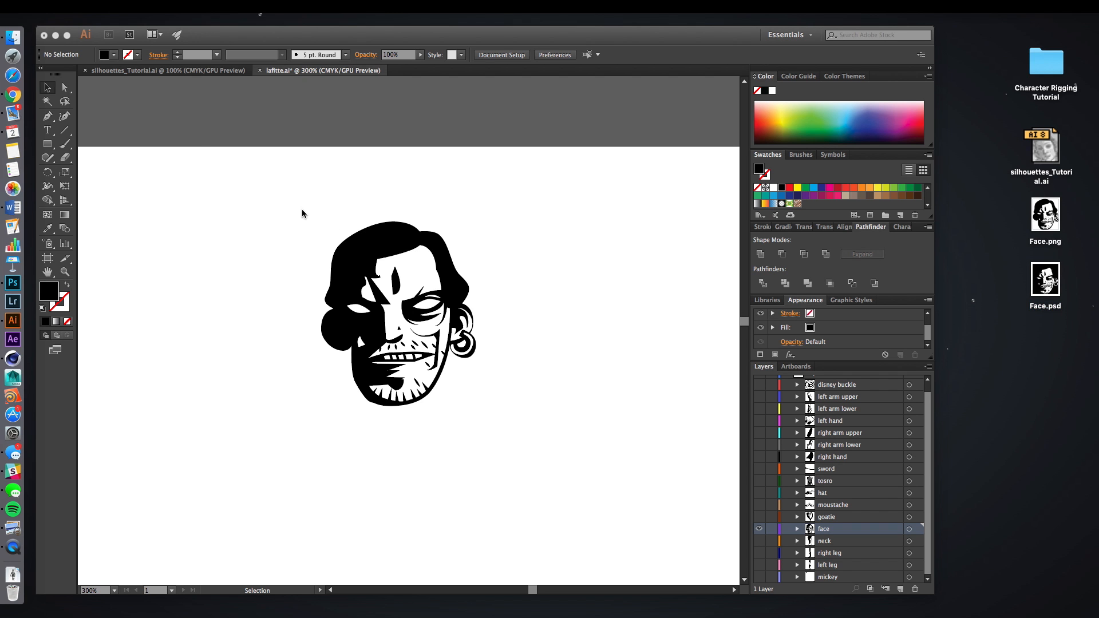
Step: Minimize Illustrator and switch to Cinema 4D with its empty project
{"action": "left_click", "coordinate": [56, 35]}
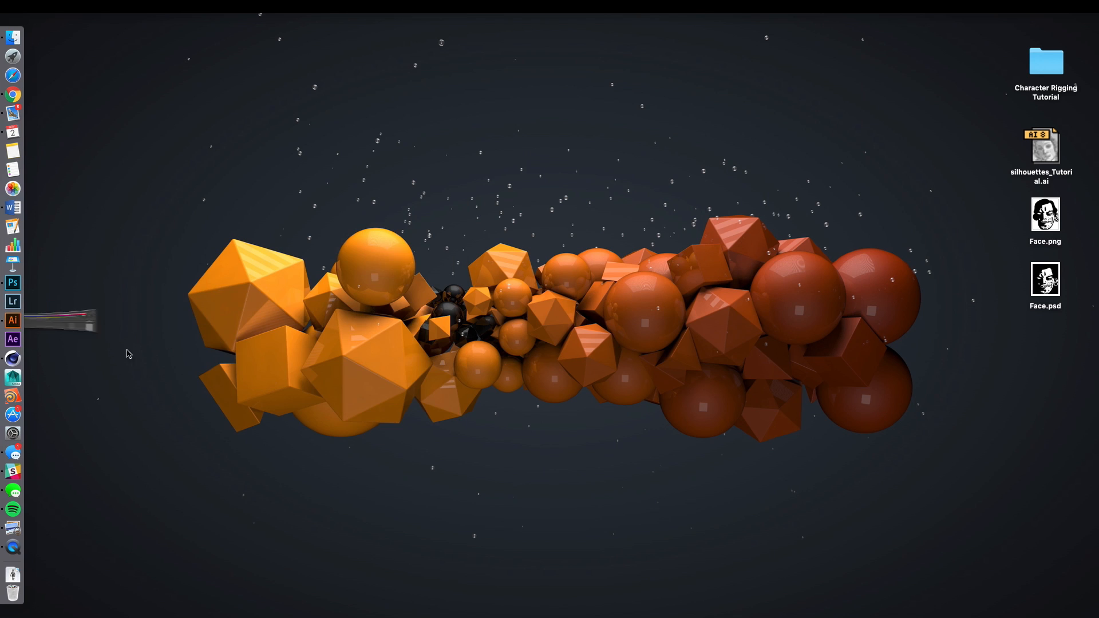
{"action": "left_click", "coordinate": [12, 358]}
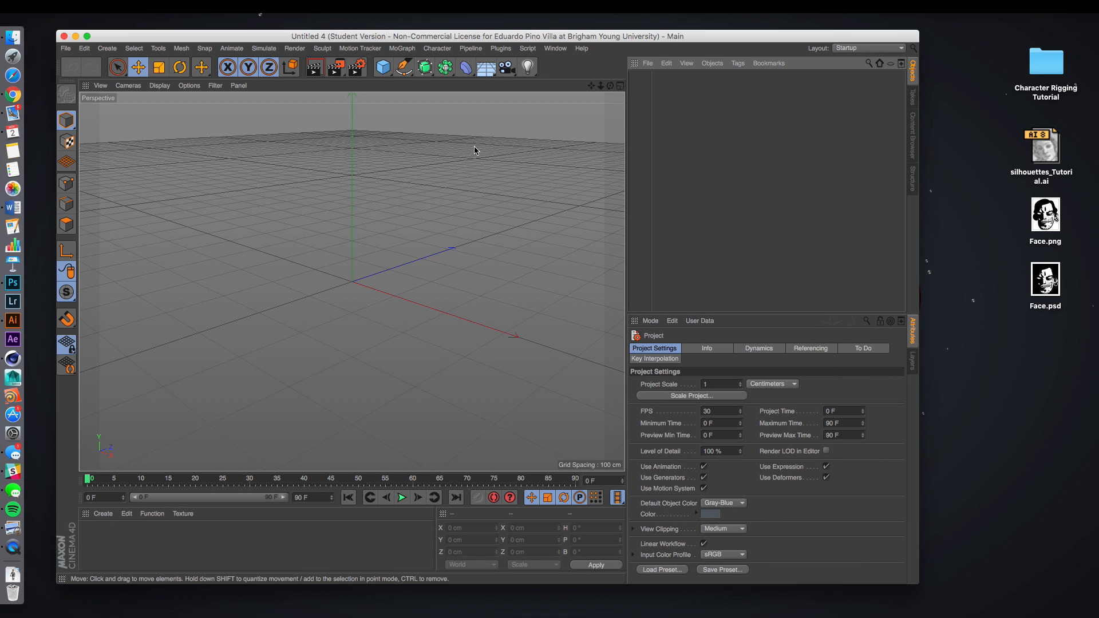
Step: Import silhouettes_Tutorial.ai from the desktop into the project at scale 1 centimeter with Connect Splines enabled
{"action": "left_click", "coordinate": [986, 162]}
{"action": "left_click_drag", "start_coordinate": [1049, 155], "coordinate": [385, 259]}
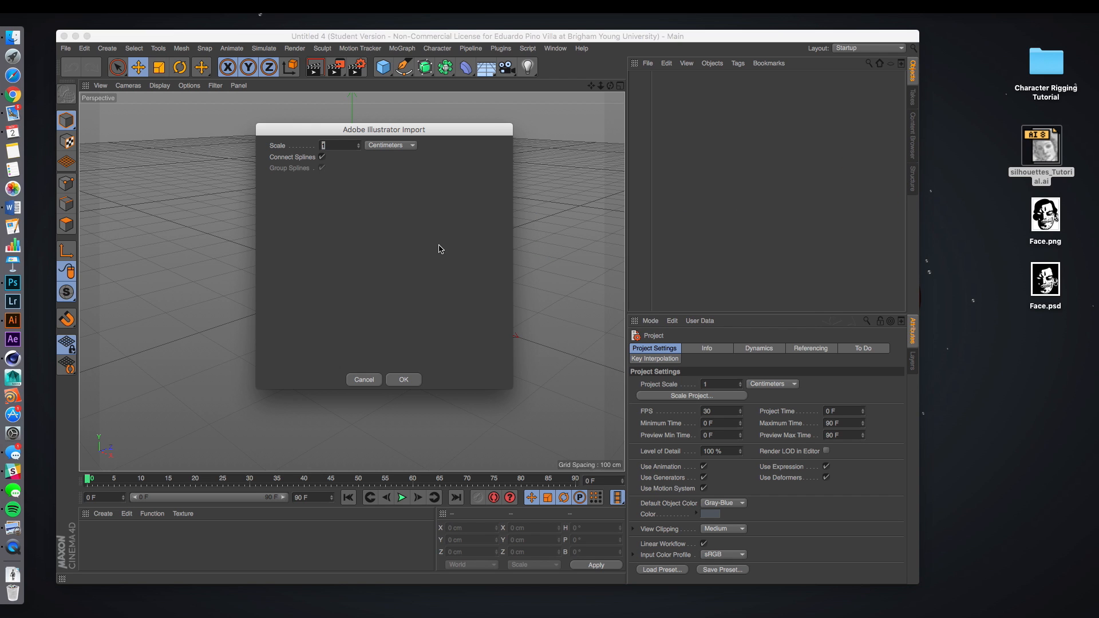
{"action": "left_click", "coordinate": [403, 380]}
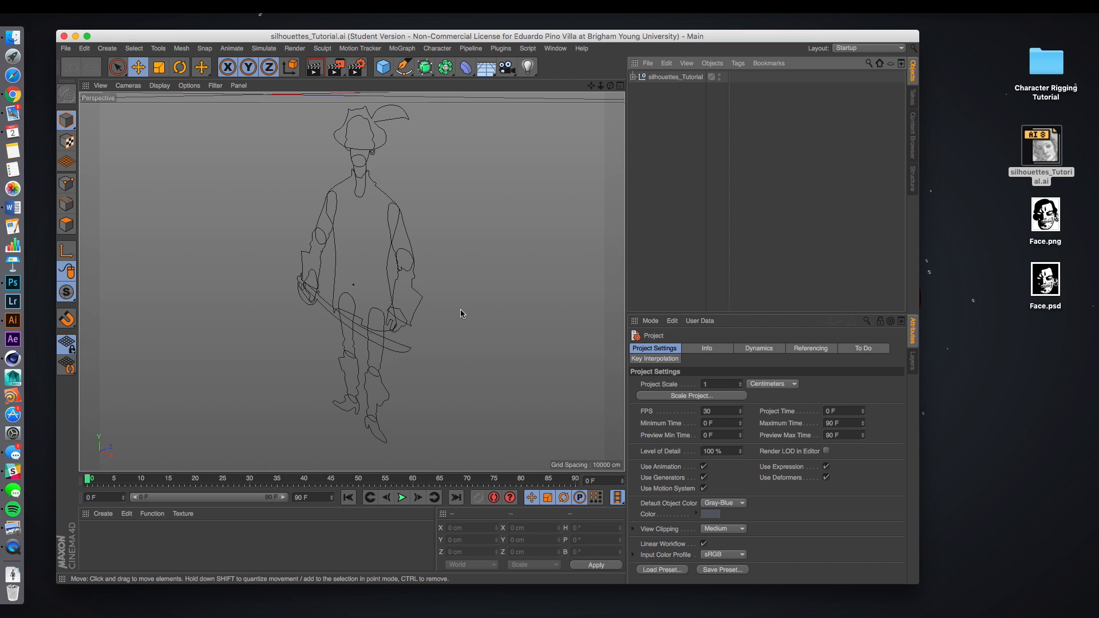
Step: Examine the imported silhouette splines from several angles and distances, including their place relative to the world grid
{"action": "scroll", "coordinate": [488, 299], "scroll_direction": "down", "scroll_amount": 3}
{"action": "mouse_move", "coordinate": [489, 299]}
{"action": "left_mouse_down", "text": "alt"}
{"action": "mouse_move", "coordinate": [498, 312]}
{"action": "mouse_move", "coordinate": [504, 297]}
{"action": "mouse_move", "coordinate": [488, 306]}
{"action": "left_mouse_up", "text": "alt"}
{"action": "scroll", "coordinate": [469, 274], "scroll_direction": "up", "scroll_amount": 2}
{"action": "left_click_drag", "start_coordinate": [480, 262], "coordinate": [456, 297], "text": "alt"}
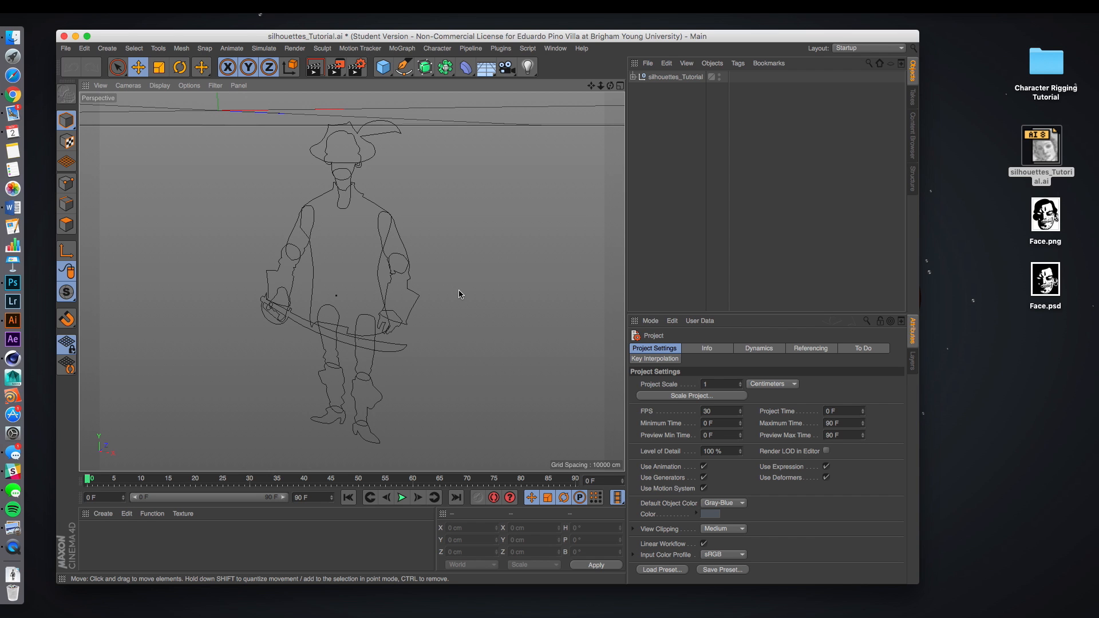
{"action": "left_click_drag", "start_coordinate": [459, 295], "coordinate": [491, 328], "text": "alt"}
{"action": "scroll", "coordinate": [411, 294], "scroll_direction": "up", "scroll_amount": 5}
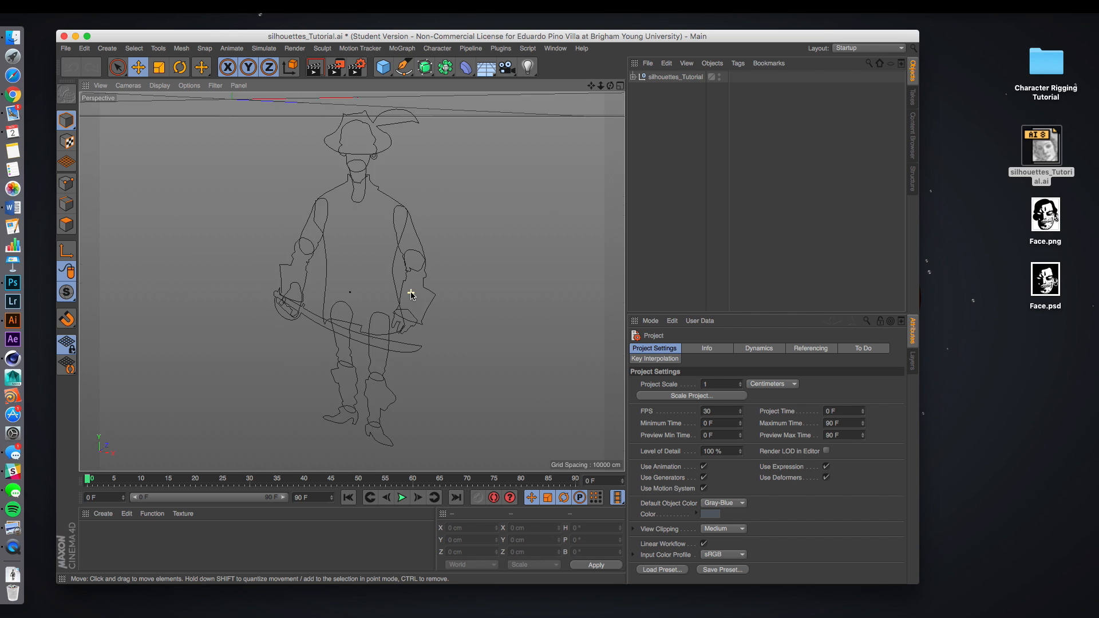
{"action": "scroll", "coordinate": [411, 293], "scroll_direction": "down", "scroll_amount": 10}
{"action": "scroll", "coordinate": [411, 294], "scroll_direction": "up", "scroll_amount": 8}
{"action": "scroll", "coordinate": [411, 293], "scroll_direction": "down", "scroll_amount": 5}
{"action": "scroll", "coordinate": [411, 293], "scroll_direction": "down", "scroll_amount": 3}
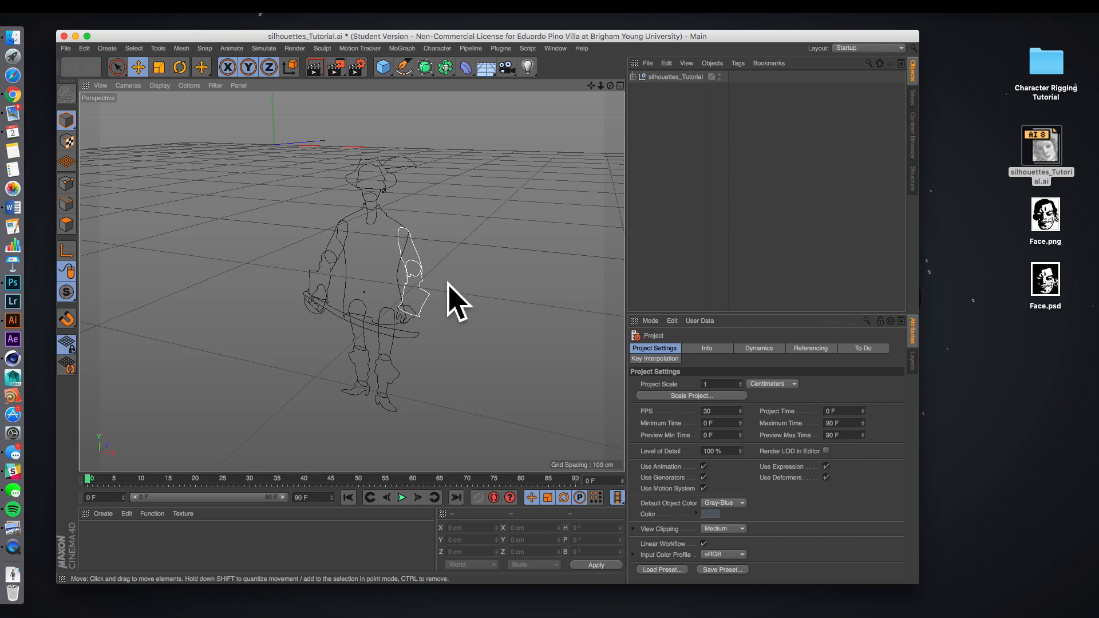
{"action": "scroll", "coordinate": [483, 343], "scroll_direction": "down", "scroll_amount": 1}
Step: Expand the silhouettes_Tutorial null and move it to about X -10 cm, Y 363 cm, Z -4 cm, standing the figure at the world origin
{"action": "left_click", "coordinate": [663, 78]}
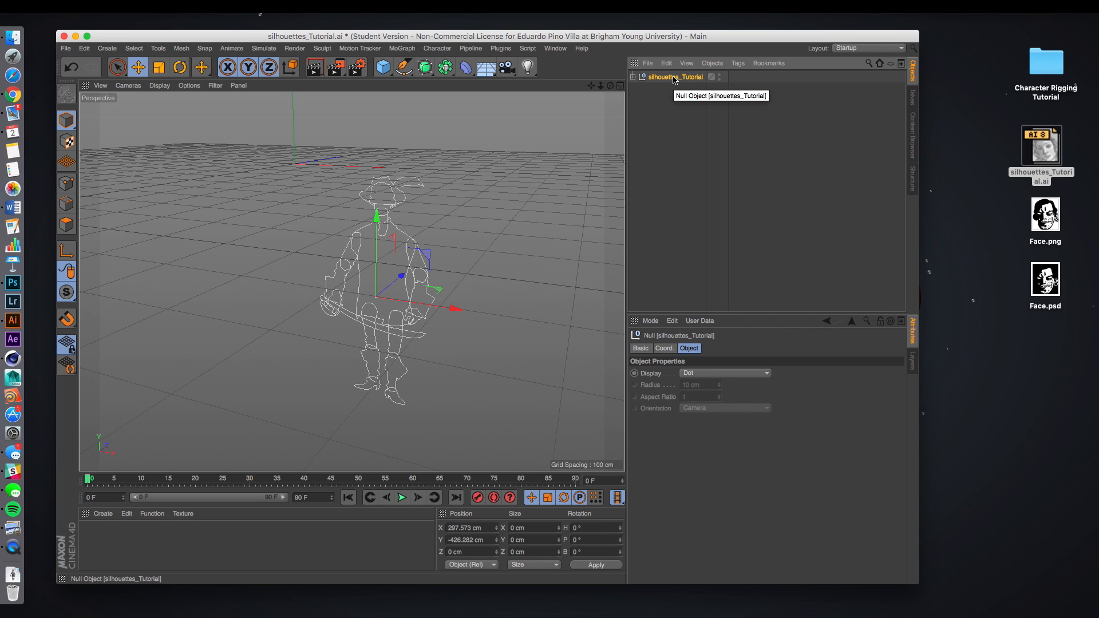
{"action": "left_click", "coordinate": [634, 77]}
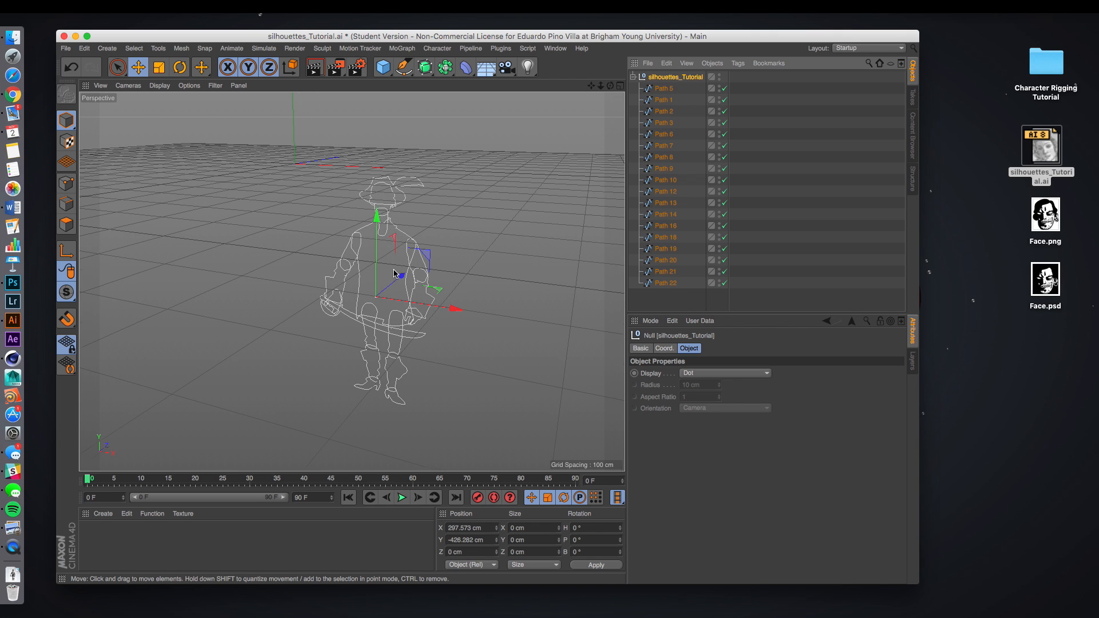
{"action": "left_click_drag", "start_coordinate": [378, 216], "coordinate": [427, 192]}
{"action": "middle_click_drag", "start_coordinate": [427, 191], "coordinate": [459, 333], "text": "alt"}
{"action": "left_click_drag", "start_coordinate": [459, 333], "coordinate": [492, 321], "text": "alt"}
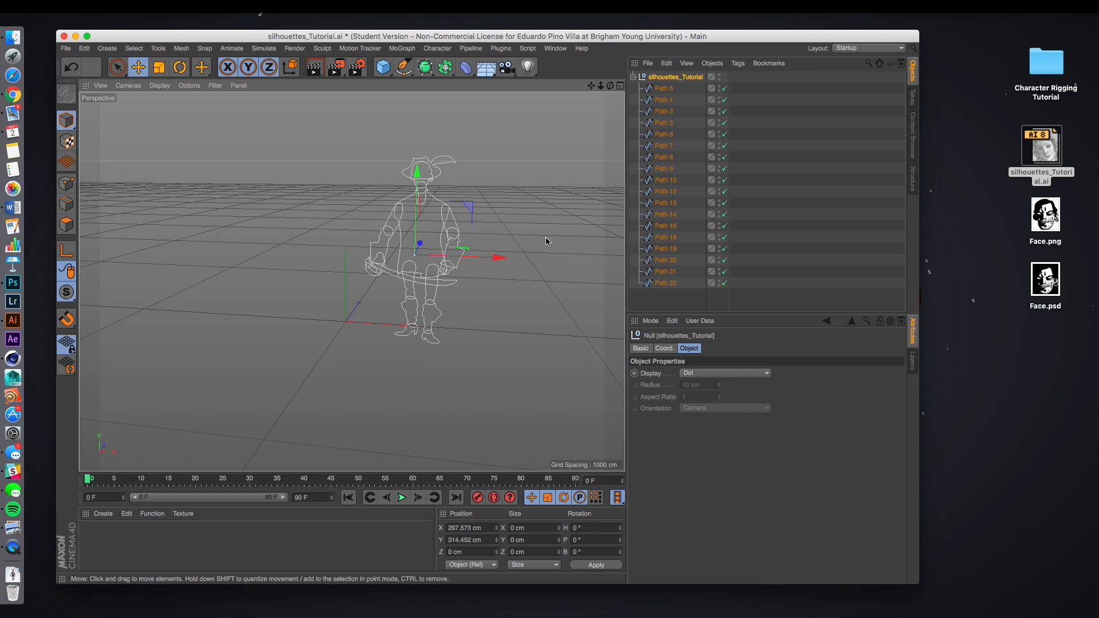
{"action": "left_click_drag", "start_coordinate": [499, 257], "coordinate": [417, 250]}
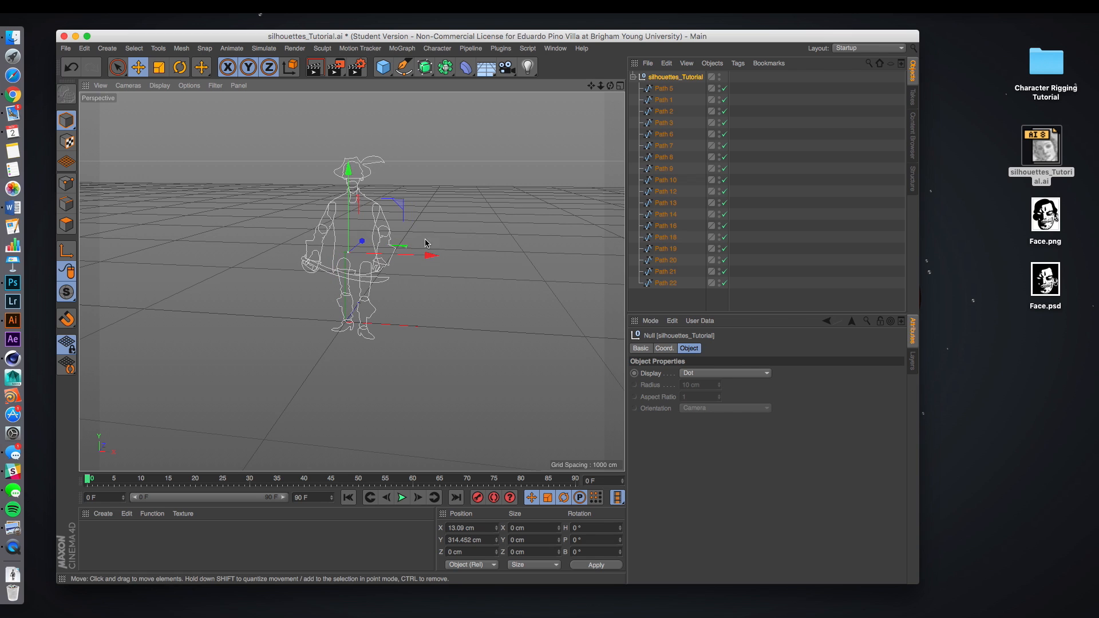
{"action": "left_click_drag", "start_coordinate": [347, 170], "coordinate": [346, 161]}
{"action": "scroll", "coordinate": [363, 317], "scroll_direction": "up", "scroll_amount": 5}
{"action": "left_click_drag", "start_coordinate": [422, 201], "coordinate": [413, 199]}
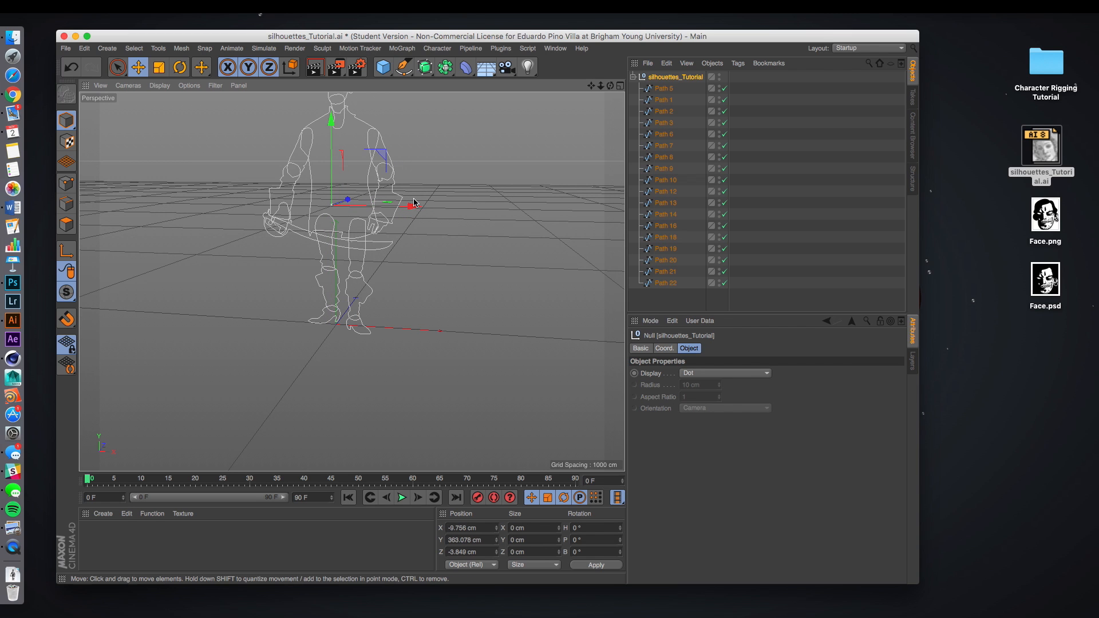
{"action": "scroll", "coordinate": [473, 203], "scroll_direction": "down", "scroll_amount": 5}
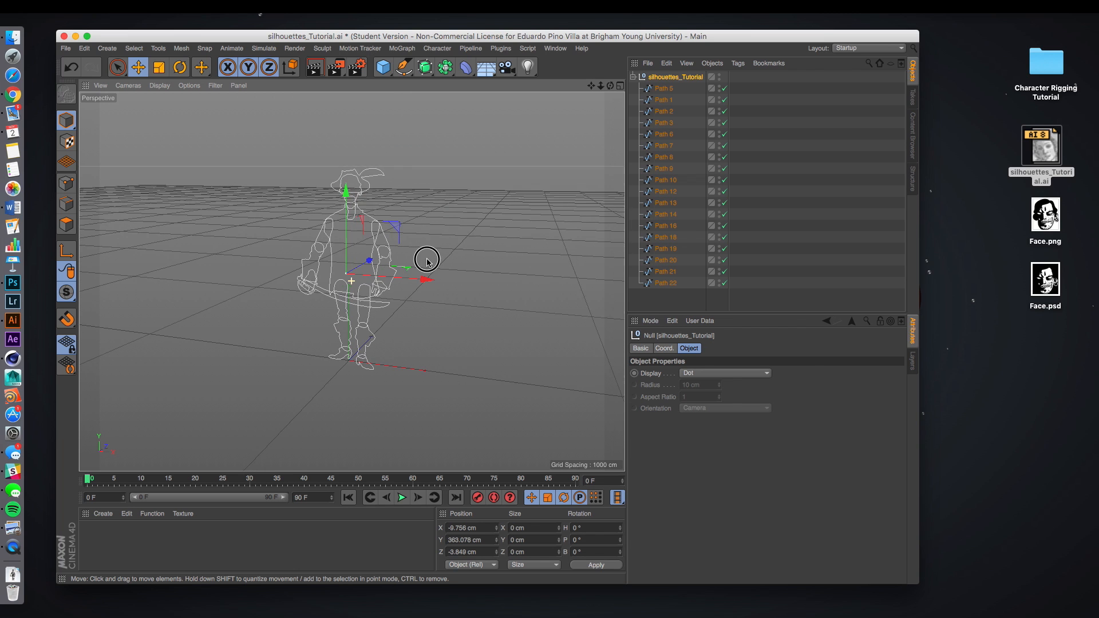
{"action": "left_click", "coordinate": [673, 303]}
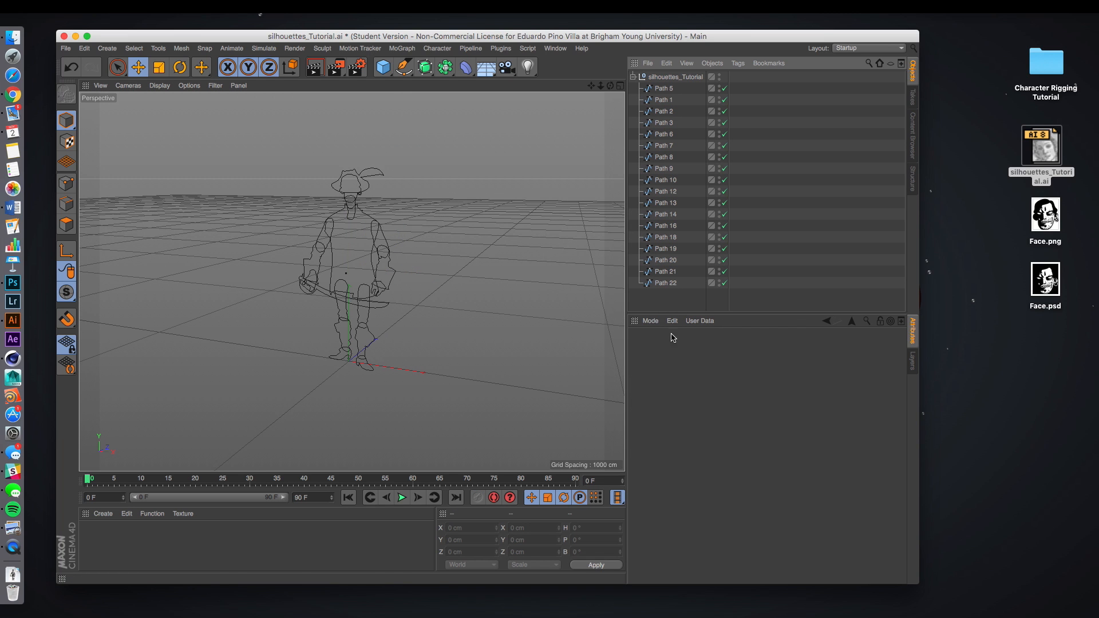
Step: Delete the unneeded Path 5 spline from the silhouettes_Tutorial group
{"action": "scroll", "coordinate": [395, 180], "scroll_direction": "up", "scroll_amount": 5}
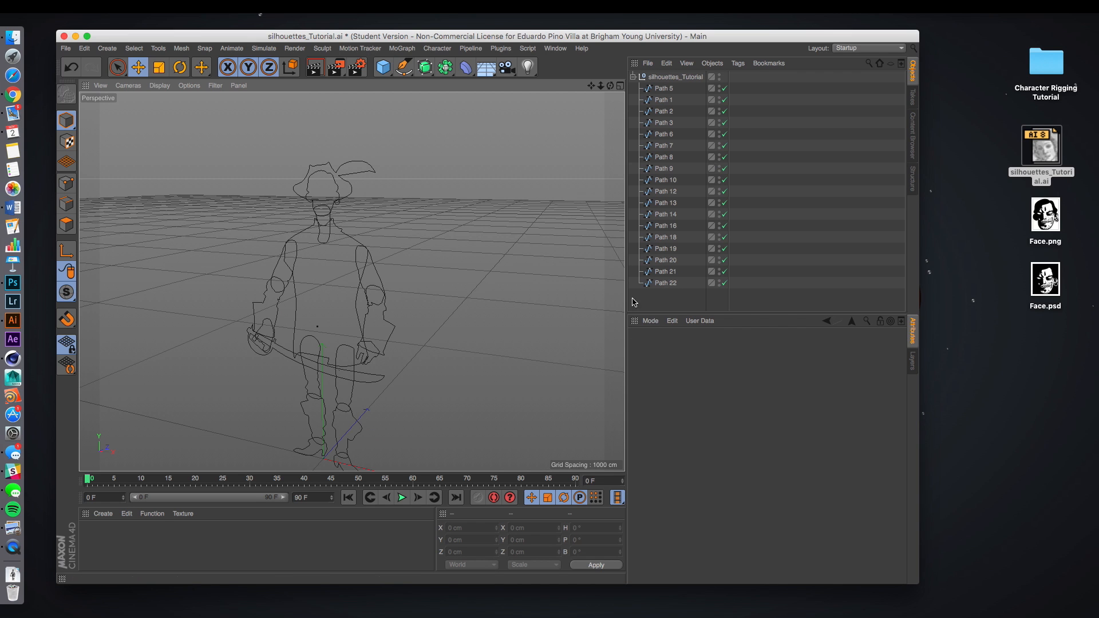
{"action": "middle_click_drag", "start_coordinate": [383, 240], "coordinate": [398, 228], "text": "alt"}
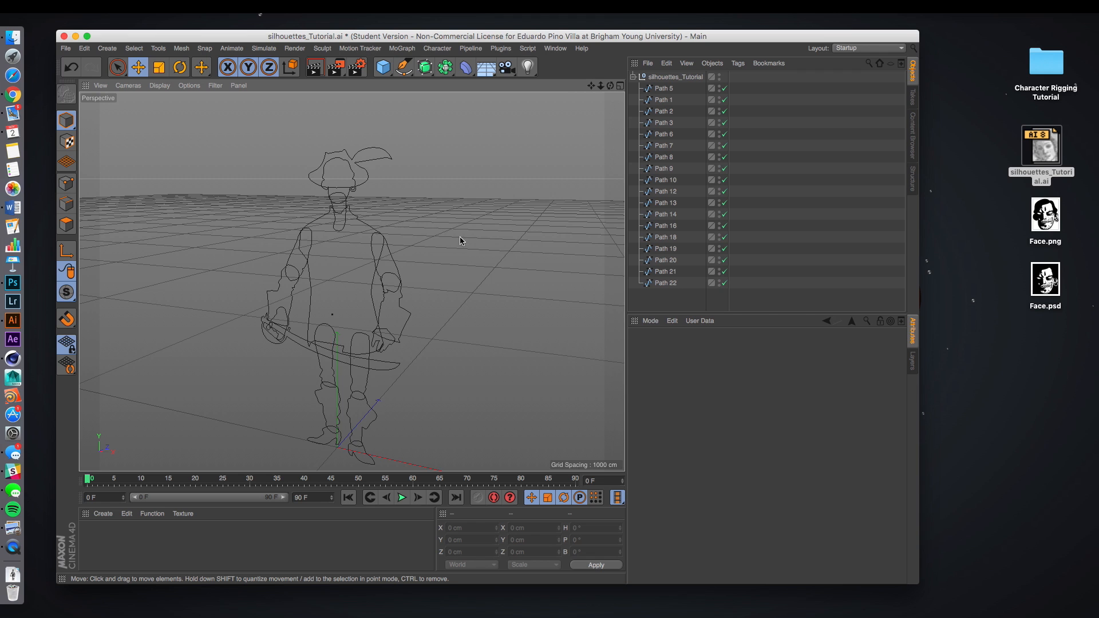
{"action": "left_click_drag", "start_coordinate": [461, 241], "coordinate": [440, 261], "text": "alt"}
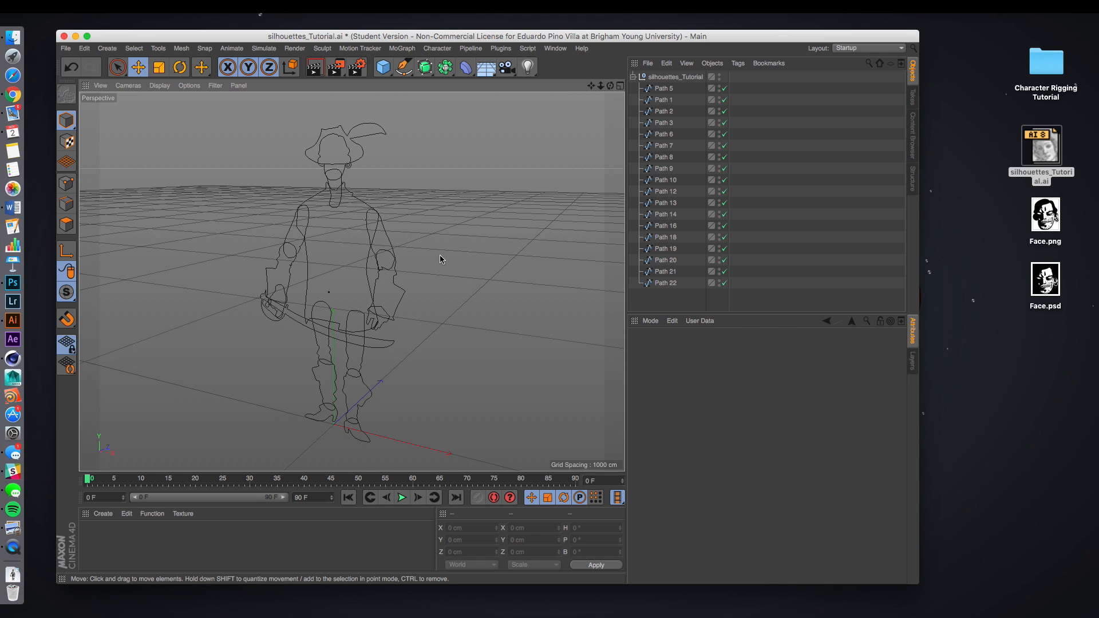
{"action": "scroll", "coordinate": [440, 255], "scroll_direction": "up", "scroll_amount": 4}
{"action": "scroll", "coordinate": [437, 272], "scroll_direction": "down", "scroll_amount": 4}
{"action": "left_click", "coordinate": [663, 100]}
{"action": "left_click", "coordinate": [664, 88]}
{"action": "left_click_drag", "start_coordinate": [371, 335], "coordinate": [361, 342]}
{"action": "left_click", "coordinate": [666, 90]}
{"action": "key", "text": "Delete"}
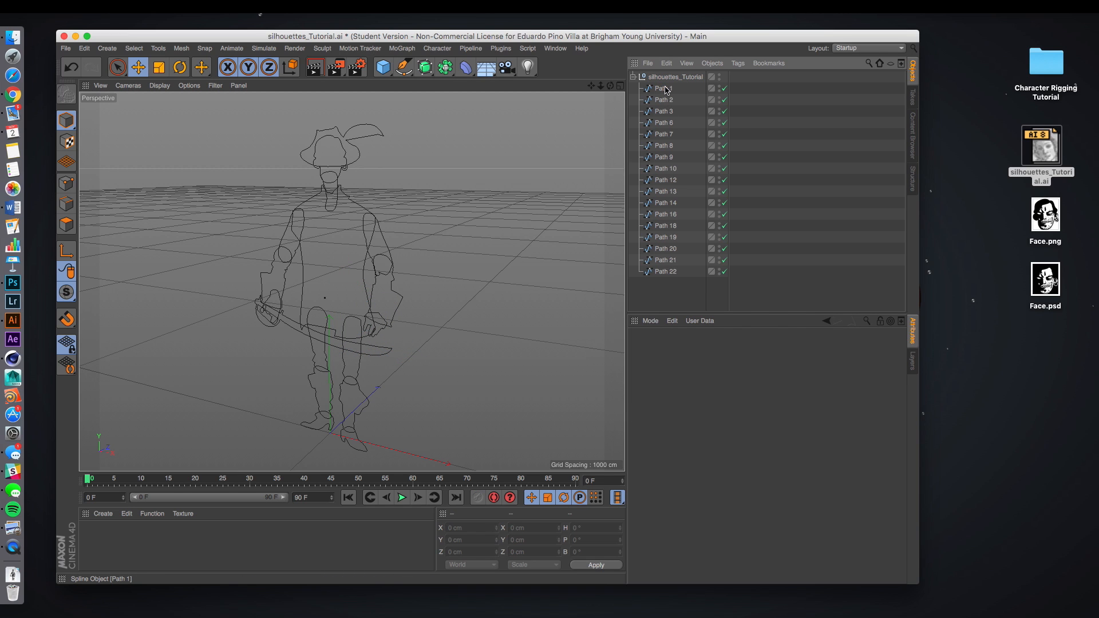
Step: Check the splines from Path 1 onward one by one and delete the hat spline, Path 12
{"action": "left_click", "coordinate": [664, 101]}
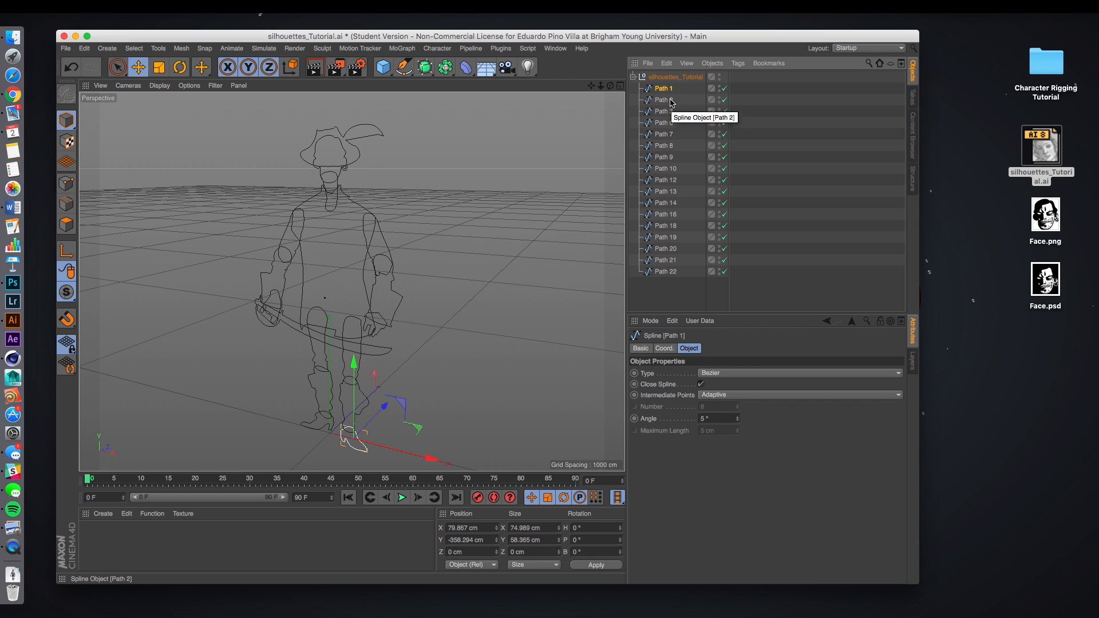
{"action": "left_click", "coordinate": [666, 113]}
{"action": "left_click", "coordinate": [665, 123]}
{"action": "left_click", "coordinate": [665, 135]}
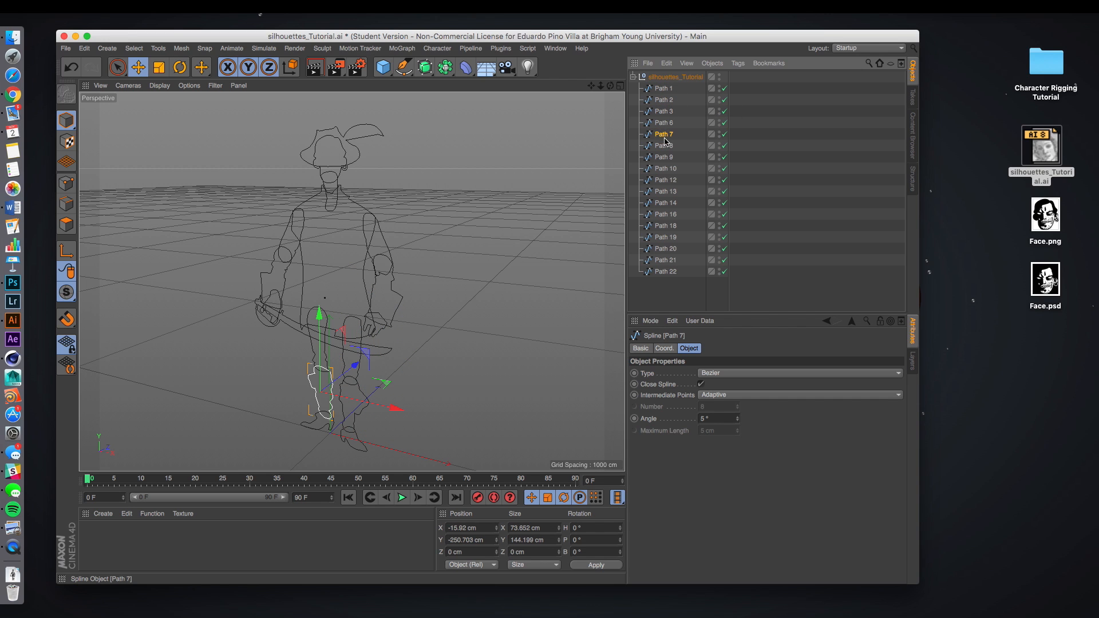
{"action": "left_click", "coordinate": [665, 158]}
{"action": "left_click", "coordinate": [664, 146]}
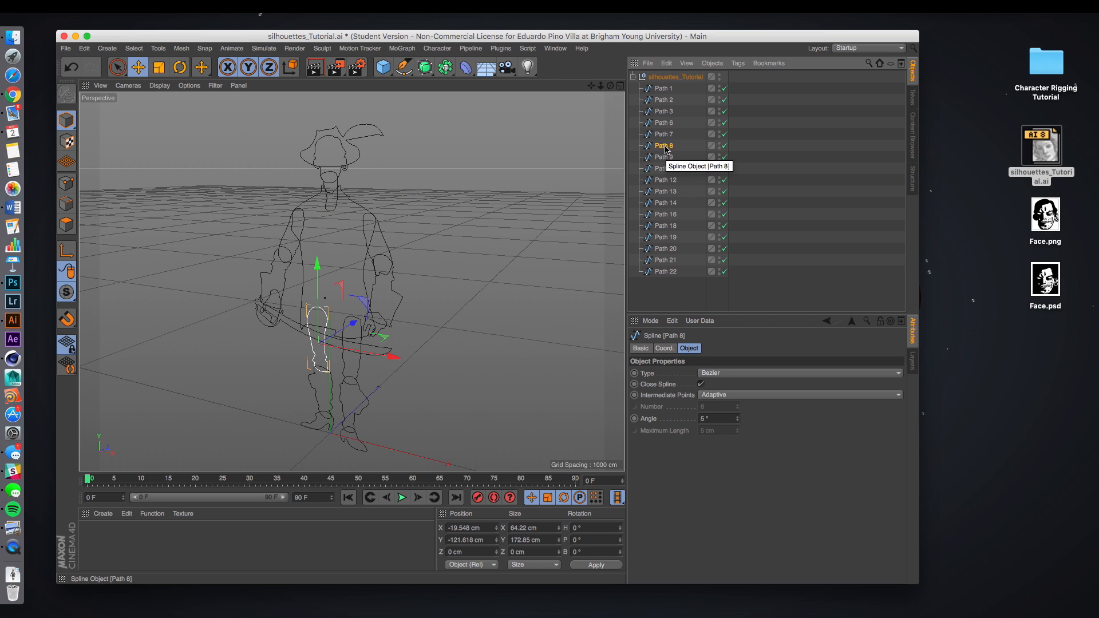
{"action": "left_click", "coordinate": [664, 158]}
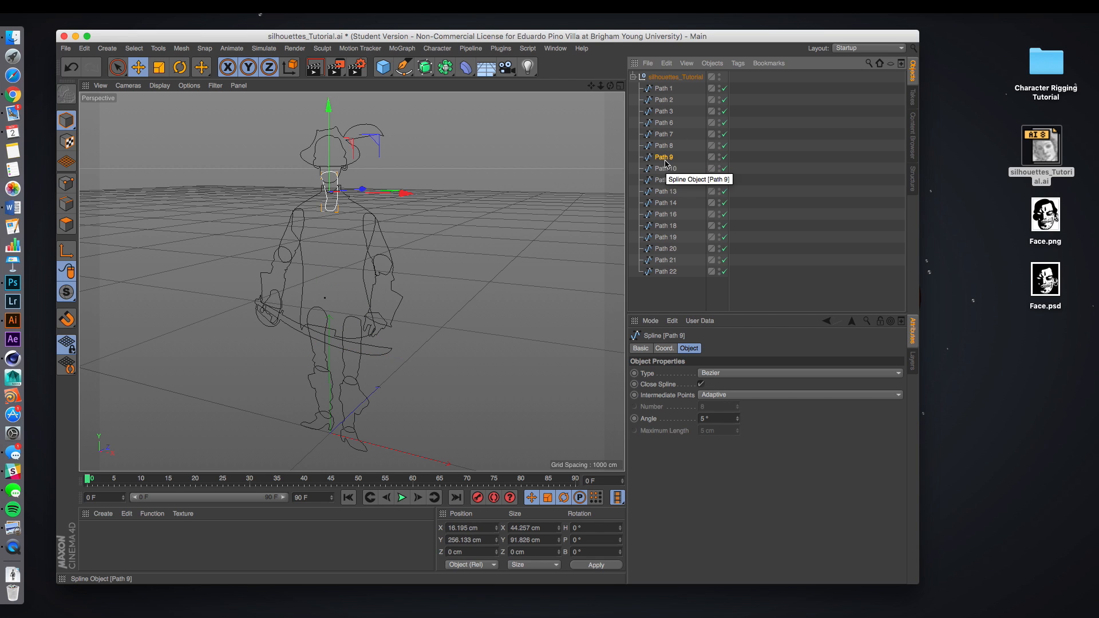
{"action": "left_click", "coordinate": [664, 170]}
{"action": "left_click", "coordinate": [664, 182]}
{"action": "key", "text": "Delete"}
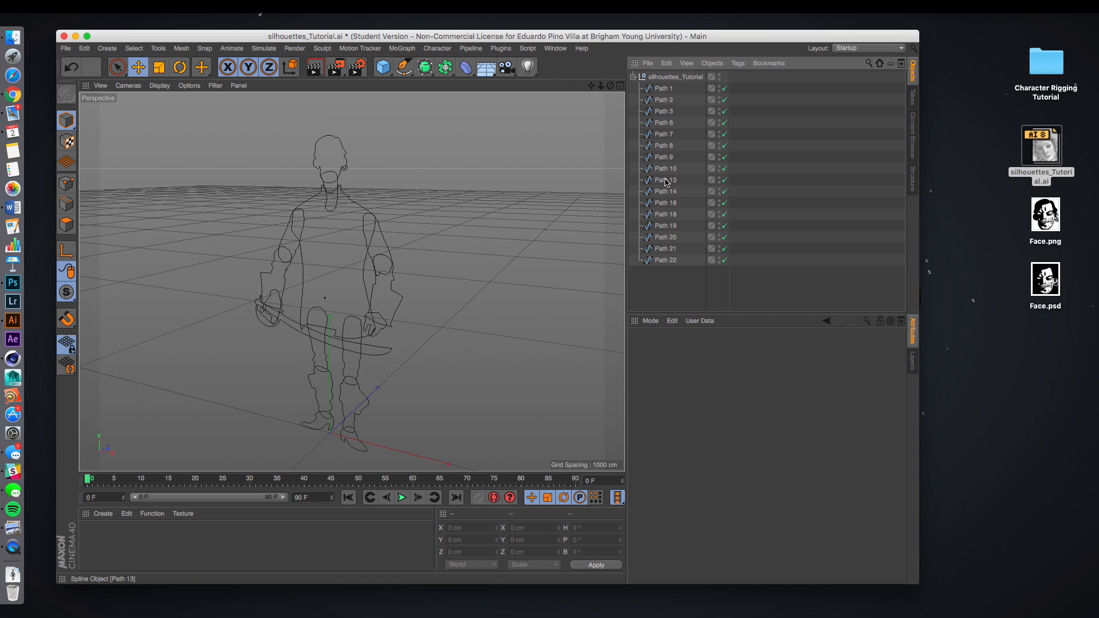
Step: Delete the sword spline, Path 14, and check the remaining splines down to Path 22
{"action": "left_click", "coordinate": [666, 182]}
{"action": "left_click", "coordinate": [663, 193]}
{"action": "key", "text": "Delete"}
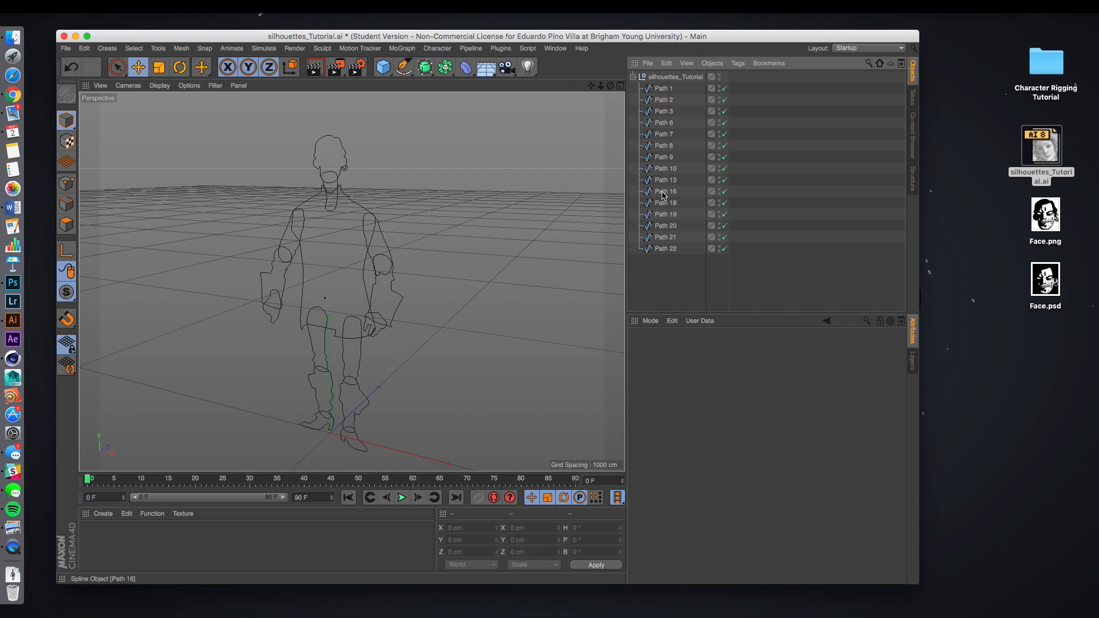
{"action": "left_click", "coordinate": [664, 203]}
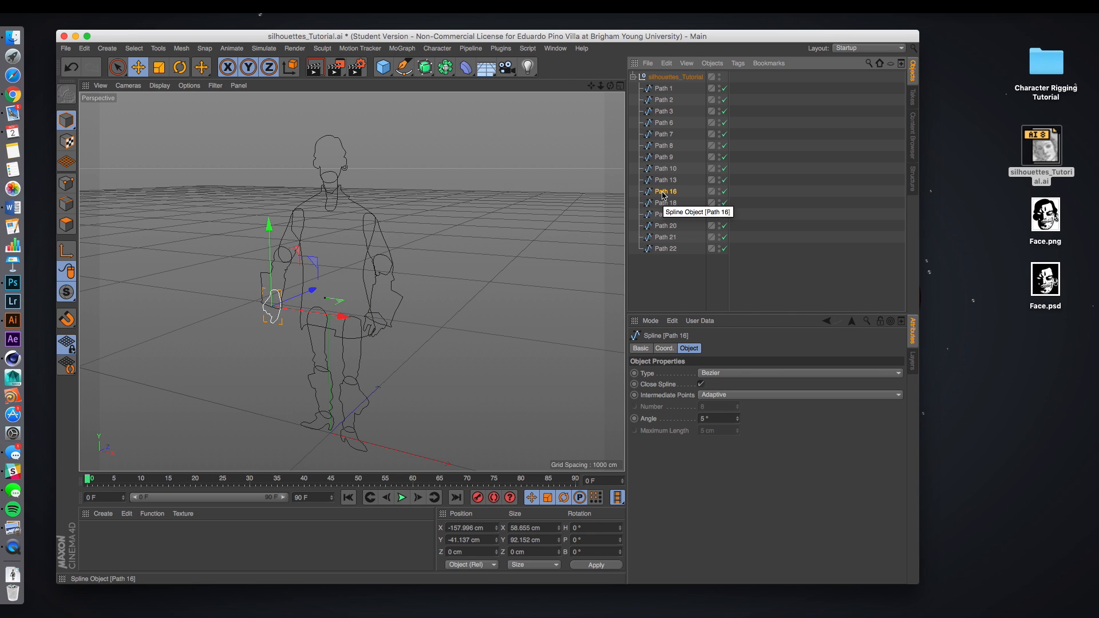
{"action": "left_click", "coordinate": [663, 214]}
{"action": "left_click", "coordinate": [664, 226]}
{"action": "left_click", "coordinate": [664, 241]}
{"action": "left_click", "coordinate": [663, 250]}
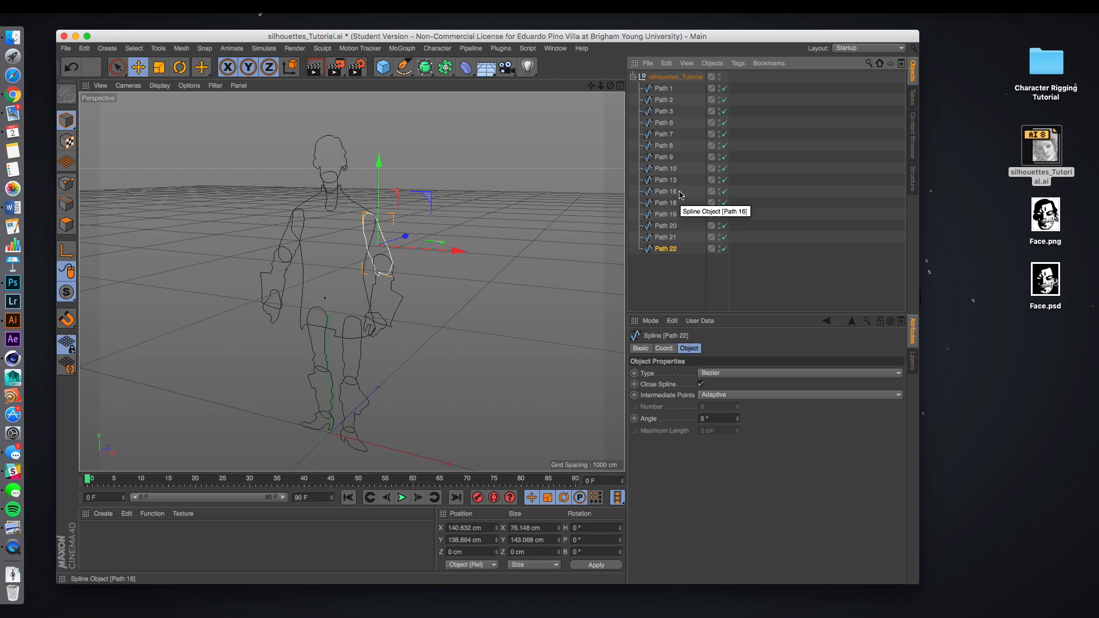
{"action": "left_click", "coordinate": [676, 268]}
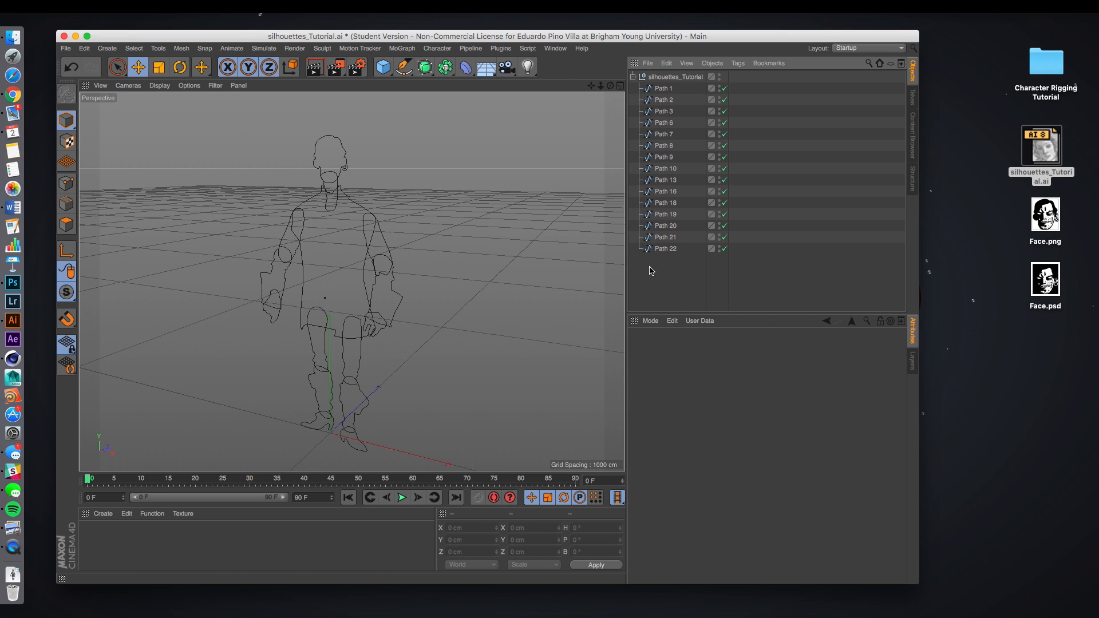
Step: Place the head spline, Path 10, first in the silhouettes_Tutorial group and rename it Face
{"action": "left_click", "coordinate": [343, 161]}
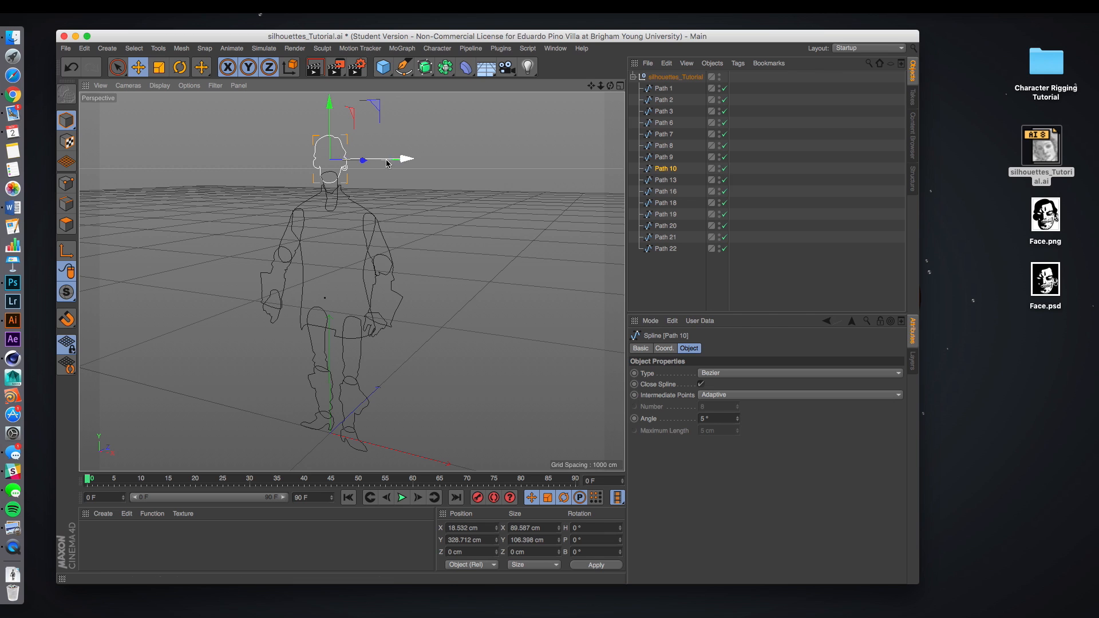
{"action": "left_click_drag", "start_coordinate": [666, 169], "coordinate": [667, 87]}
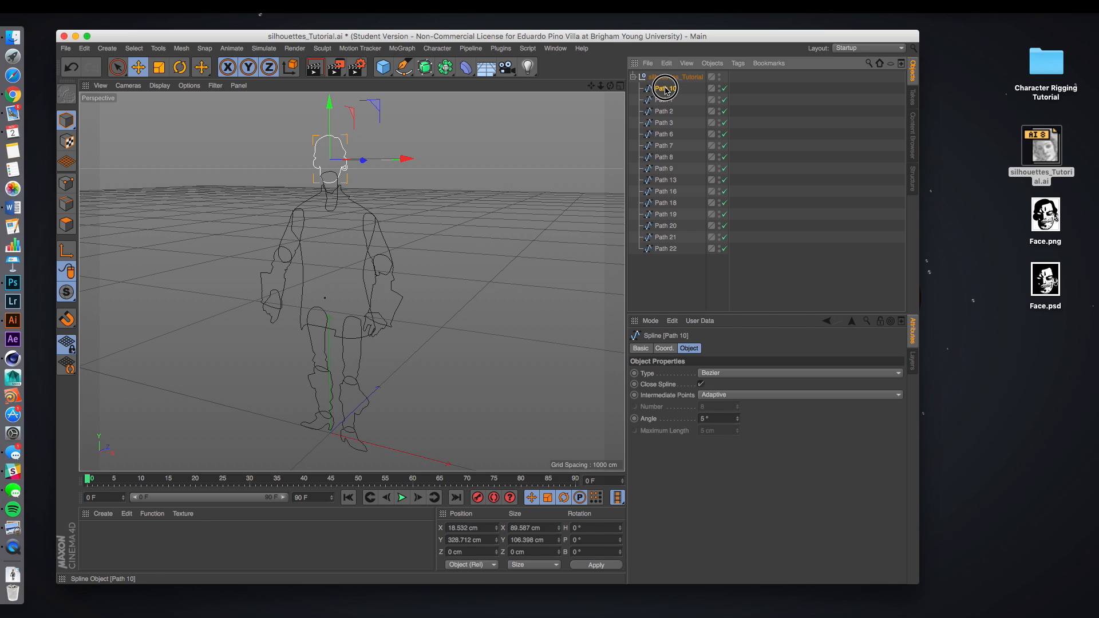
{"action": "double_click", "coordinate": [666, 89]}
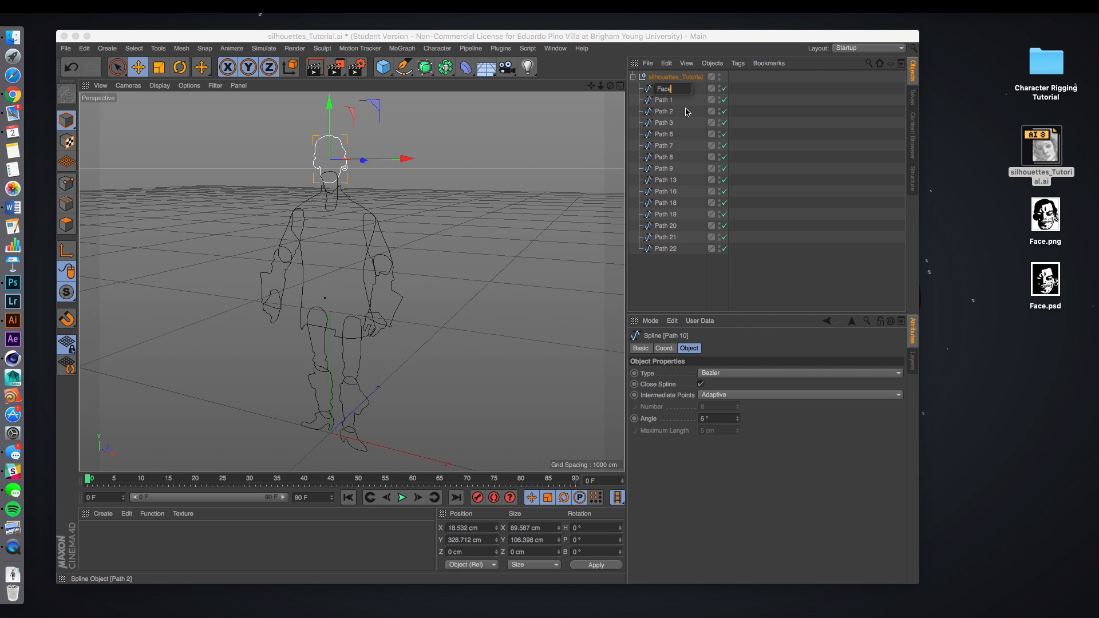
{"action": "left_click", "coordinate": [664, 279]}
Step: Place the torso spline, Path 13, directly below Face in the object hierarchy and rename it Torso
{"action": "scroll", "coordinate": [386, 153], "scroll_direction": "up", "scroll_amount": 9}
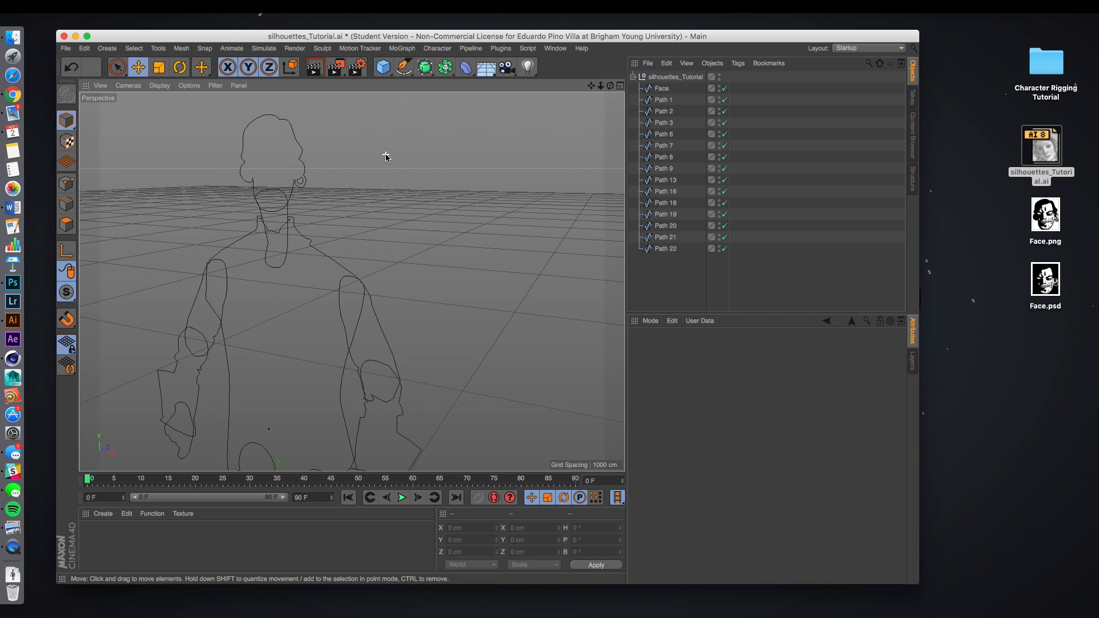
{"action": "middle_click_drag", "start_coordinate": [357, 134], "coordinate": [471, 194], "text": "alt"}
{"action": "left_click_drag", "start_coordinate": [471, 194], "coordinate": [447, 195], "text": "alt"}
{"action": "scroll", "coordinate": [491, 256], "scroll_direction": "down", "scroll_amount": 5}
{"action": "middle_click_drag", "start_coordinate": [487, 265], "coordinate": [455, 222], "text": "alt"}
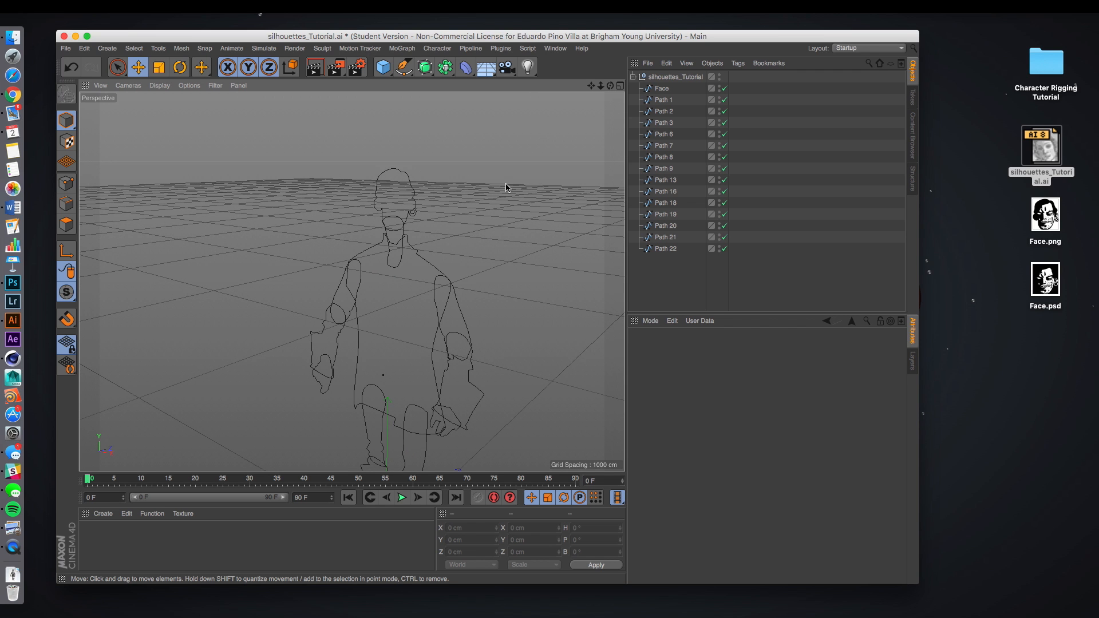
{"action": "left_click", "coordinate": [664, 100]}
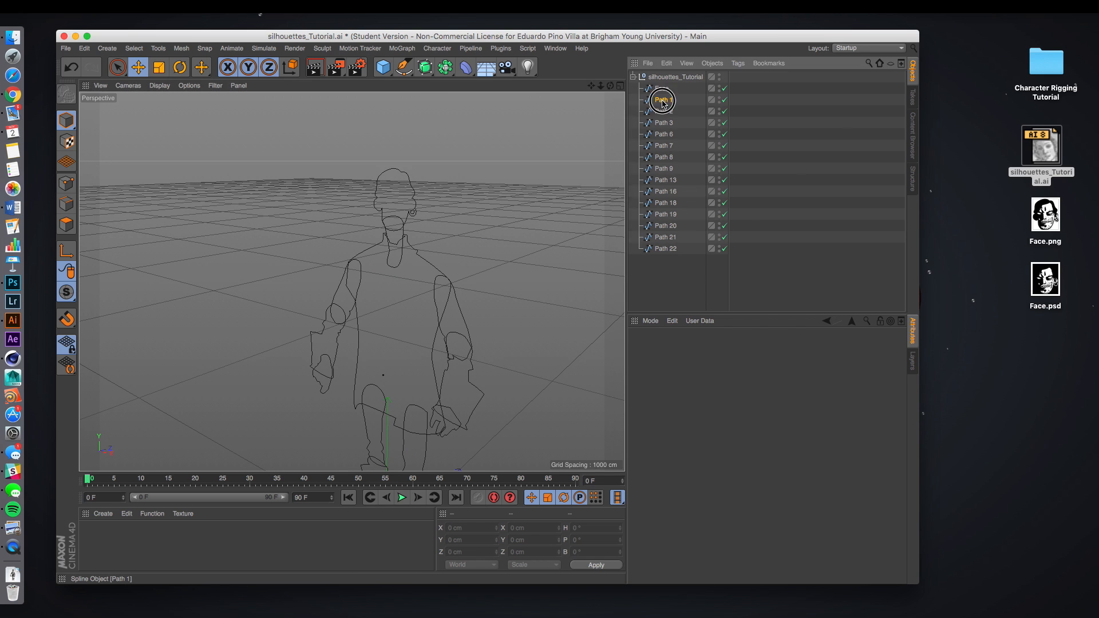
{"action": "left_click", "coordinate": [429, 271]}
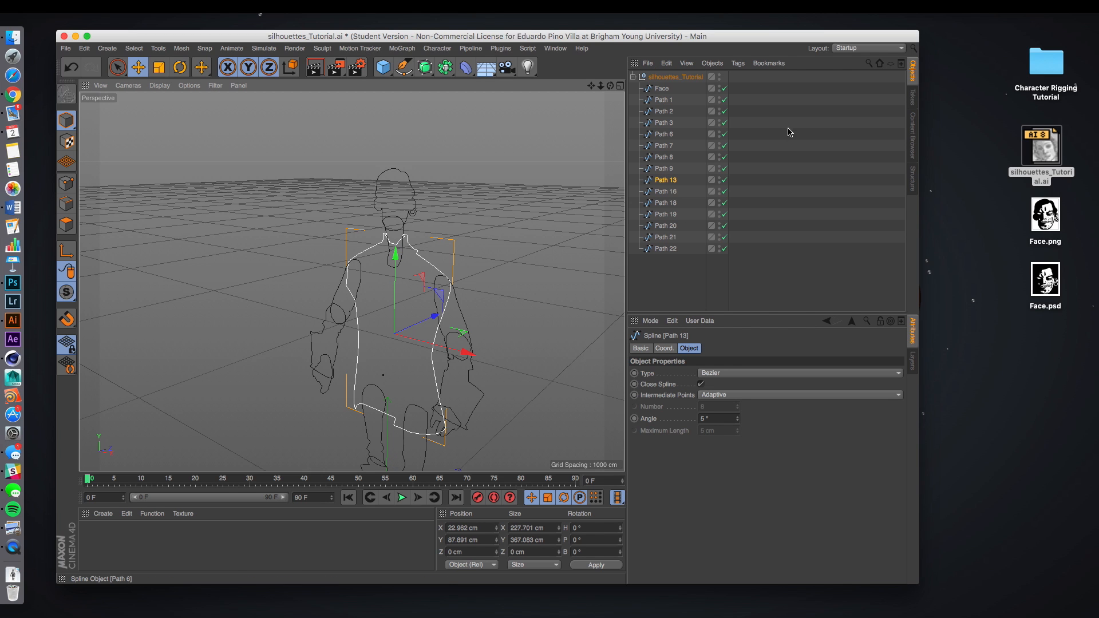
{"action": "left_click", "coordinate": [664, 181]}
{"action": "left_click_drag", "start_coordinate": [664, 181], "coordinate": [668, 97]}
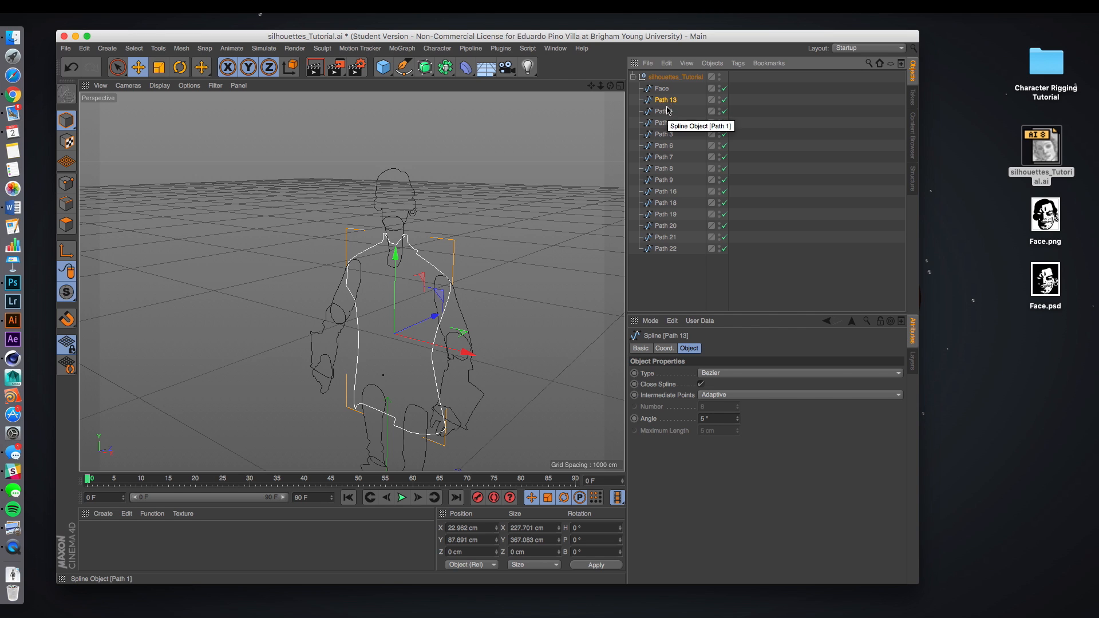
{"action": "left_click", "coordinate": [667, 101]}
{"action": "double_click", "coordinate": [667, 101]}
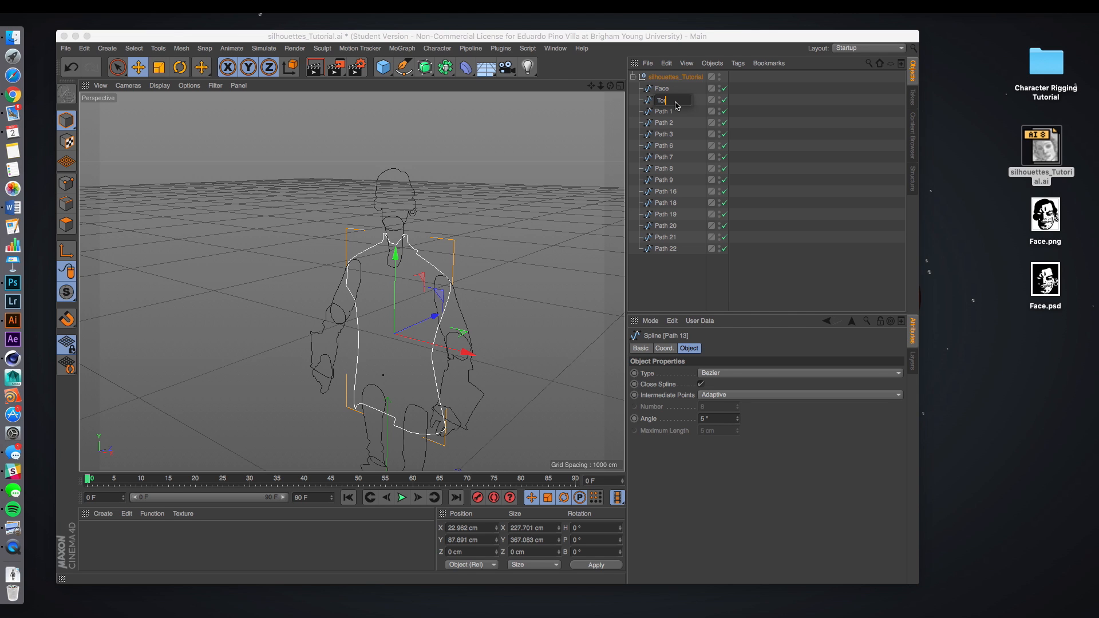
{"action": "left_click", "coordinate": [682, 113]}
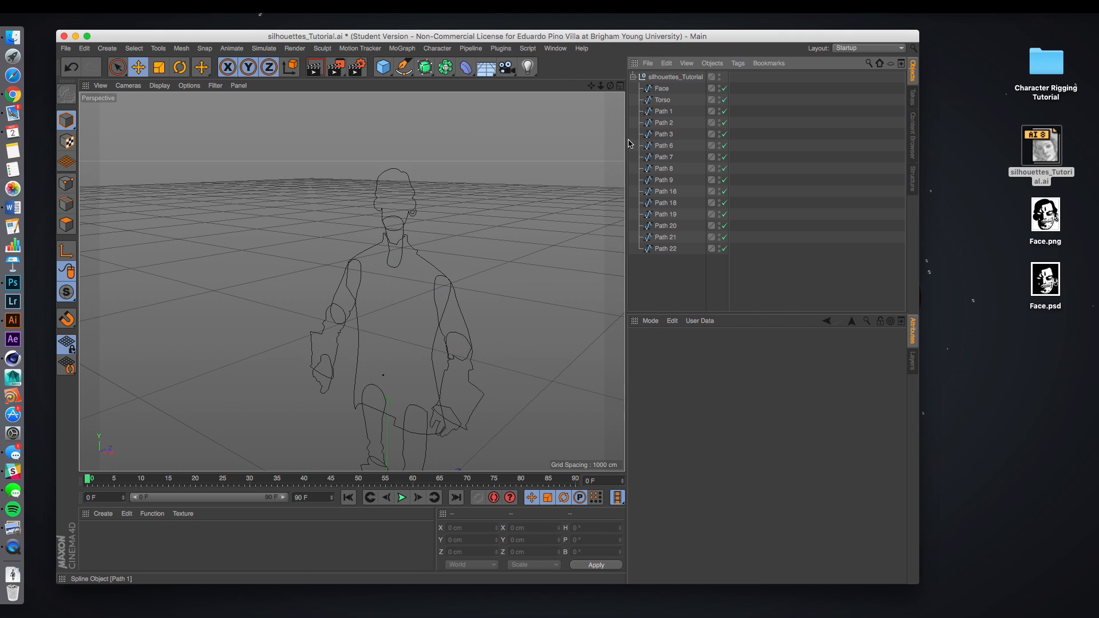
Step: Place the left upper arm spline, Path 22, directly below Torso in the object hierarchy and rename it Left Upper Arm
{"action": "left_click", "coordinate": [463, 308]}
{"action": "left_click_drag", "start_coordinate": [661, 250], "coordinate": [669, 108]}
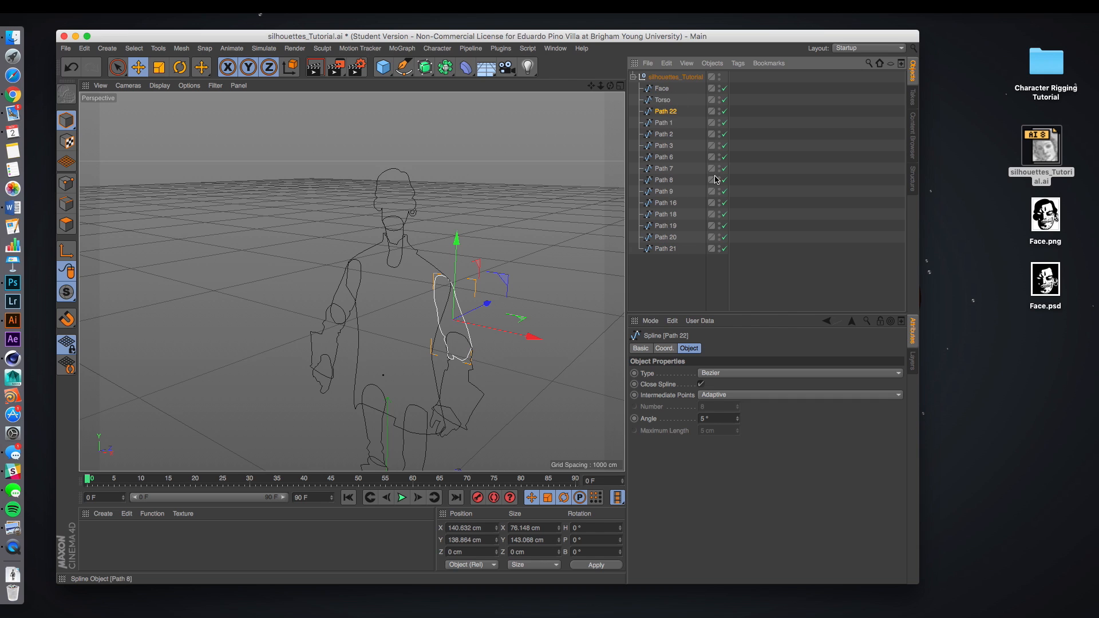
{"action": "key", "text": "9"}
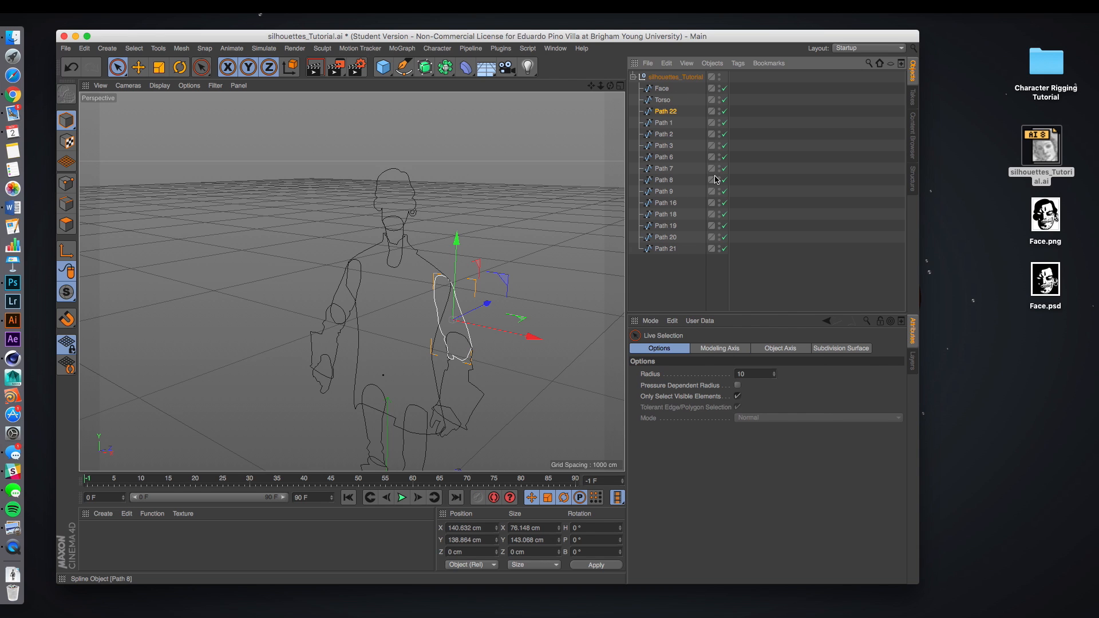
{"action": "key", "text": "p"}
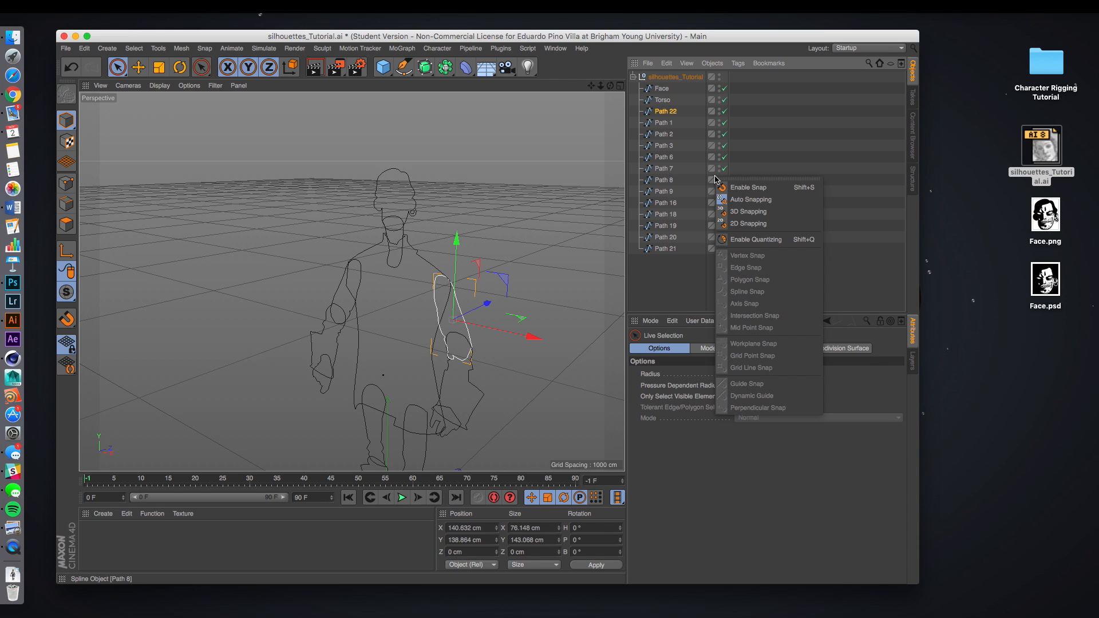
{"action": "double_click", "coordinate": [667, 112]}
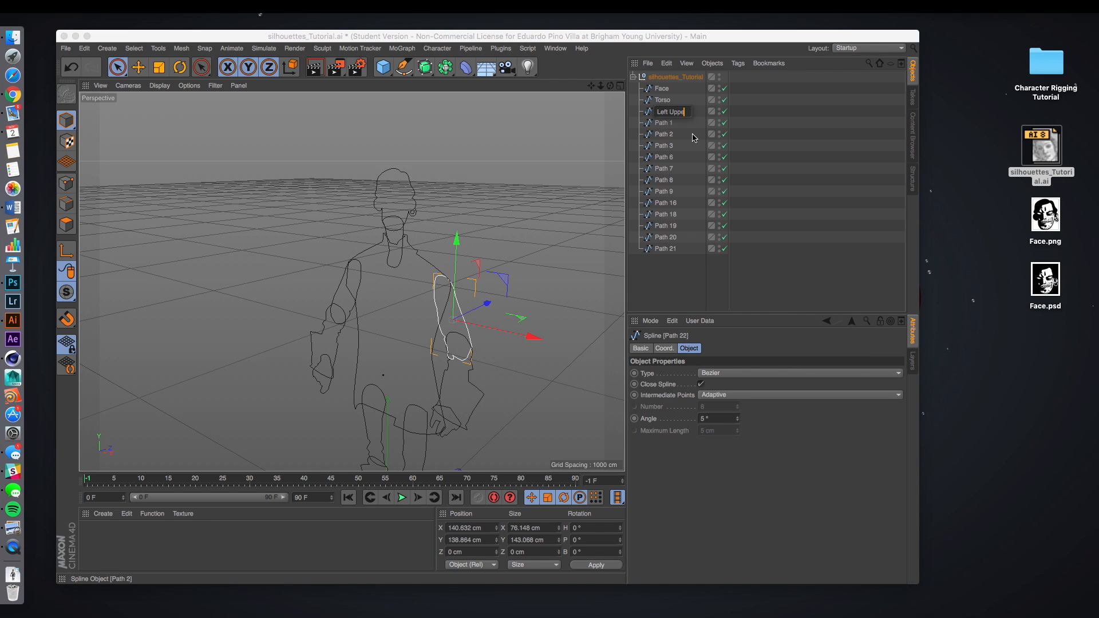
{"action": "left_click", "coordinate": [670, 123]}
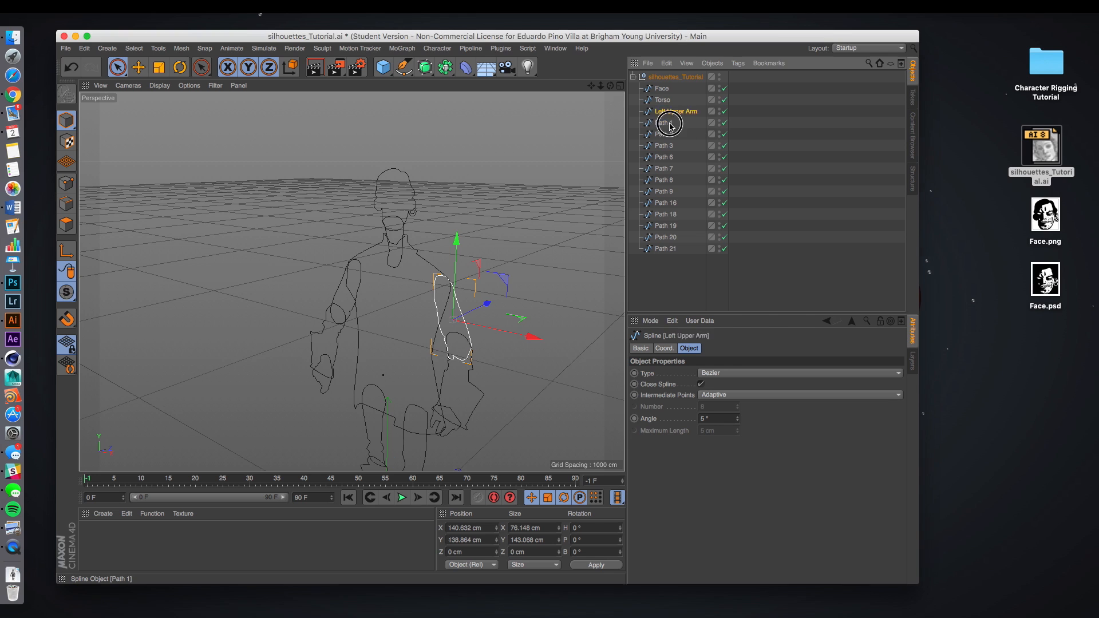
Step: Place the left forearm spline, Path 21, directly below Left Upper Arm and rename it Left Lower Arm
{"action": "left_click", "coordinate": [479, 401]}
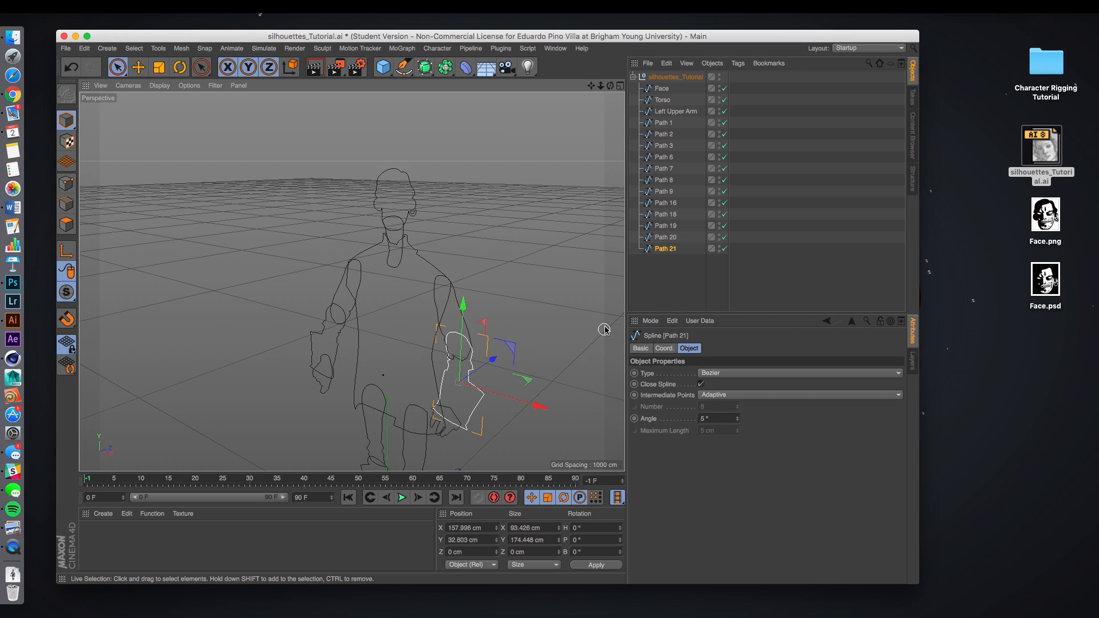
{"action": "left_click_drag", "start_coordinate": [664, 249], "coordinate": [667, 119]}
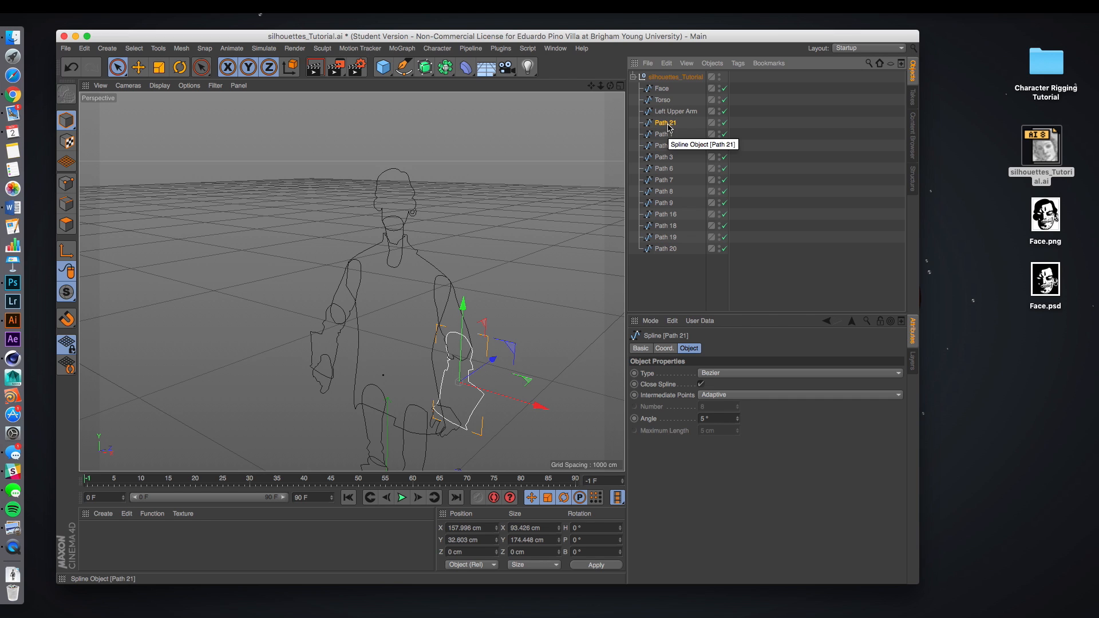
{"action": "double_click", "coordinate": [666, 123]}
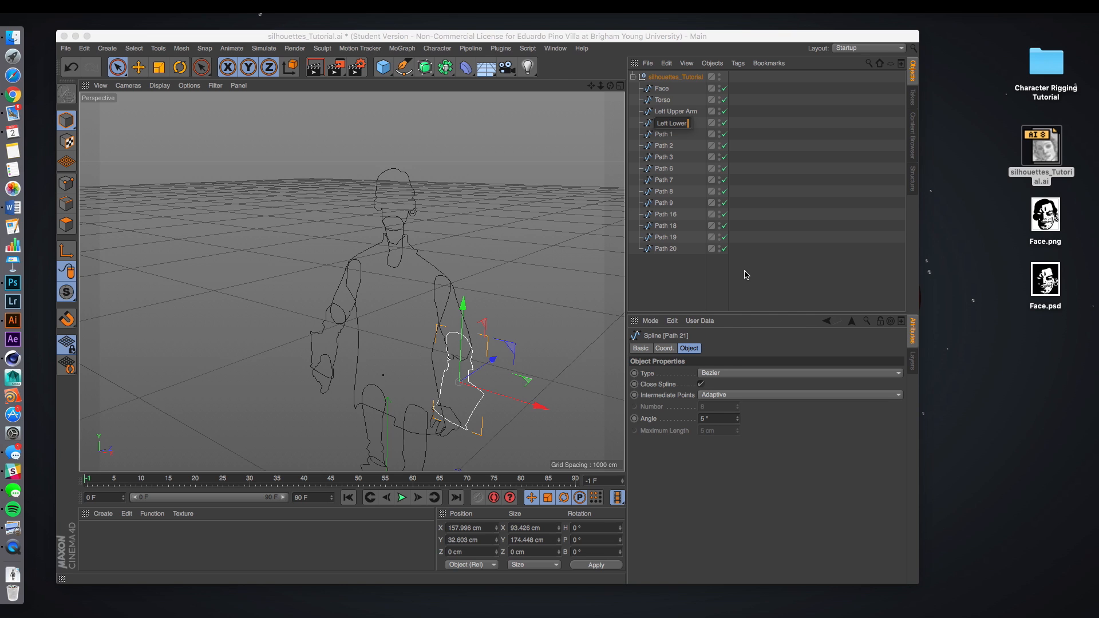
{"action": "type", "text": "Left Lower Arm"}
{"action": "left_click", "coordinate": [719, 283]}
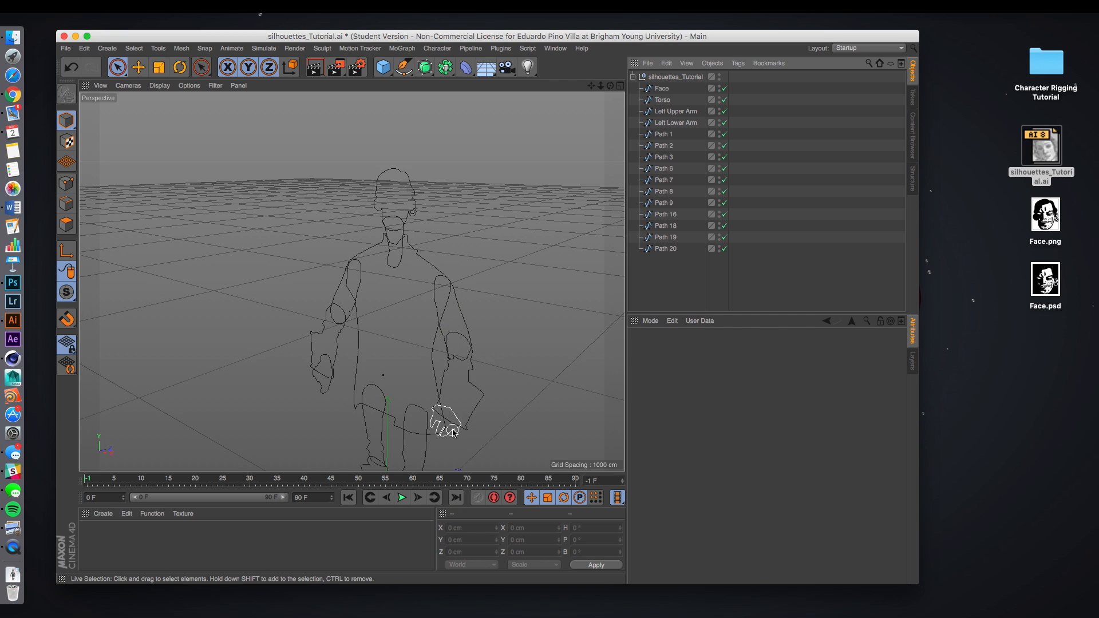
Step: Place the left hand spline, Path 20, directly below Left Lower Arm and rename it Left Hand
{"action": "left_click", "coordinate": [453, 432]}
{"action": "left_click_drag", "start_coordinate": [666, 248], "coordinate": [670, 129]}
{"action": "double_click", "coordinate": [669, 134]}
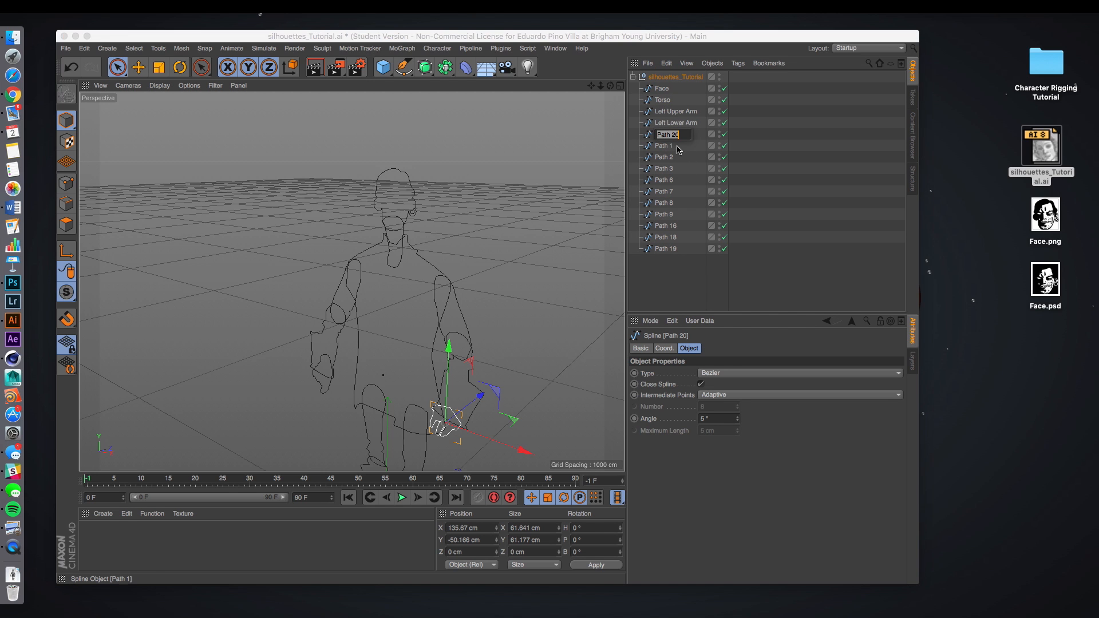
{"action": "type", "text": "Left Hand"}
{"action": "left_click", "coordinate": [691, 270]}
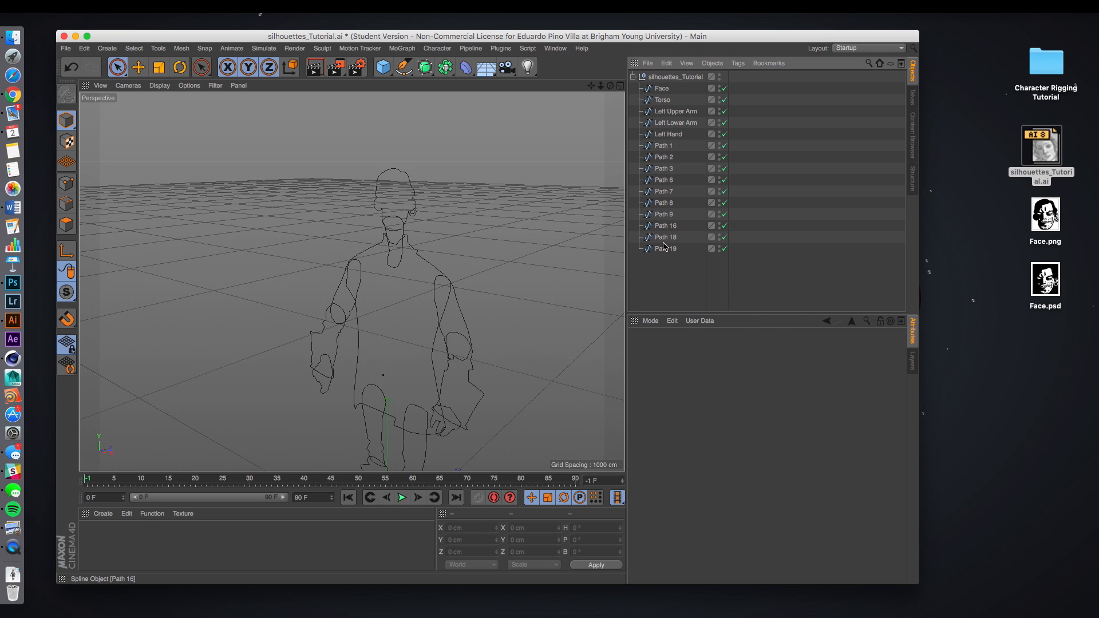
Step: Add an Extrude object at the start of the silhouettes_Tutorial group and make the Face spline its child
{"action": "scroll", "coordinate": [466, 192], "scroll_direction": "up", "scroll_amount": 4}
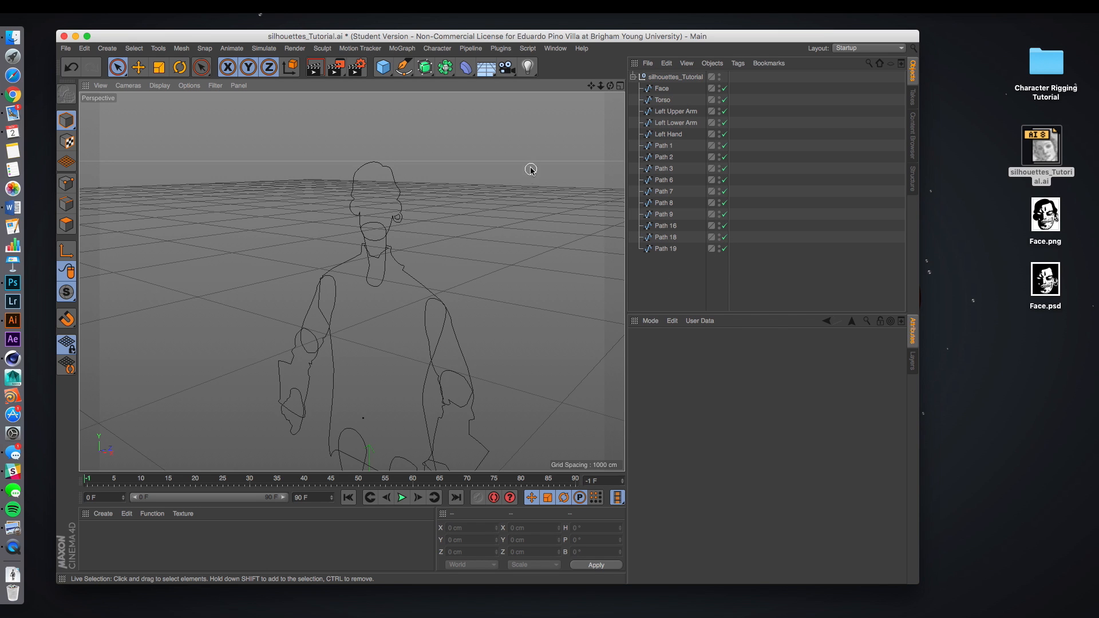
{"action": "scroll", "coordinate": [501, 183], "scroll_direction": "up", "scroll_amount": 5}
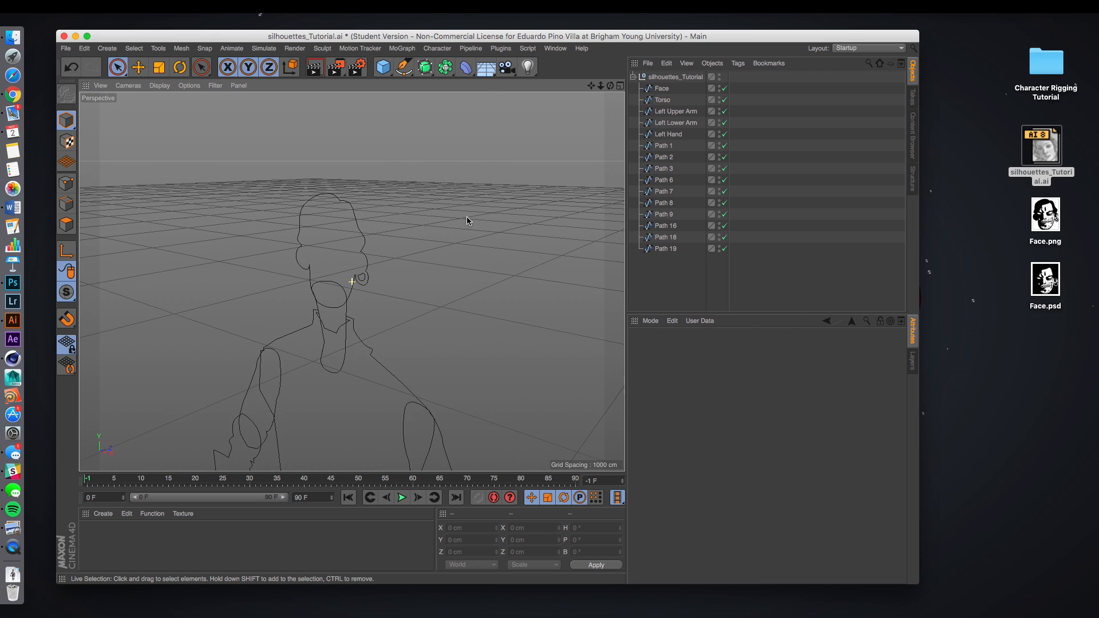
{"action": "left_click", "coordinate": [426, 69]}
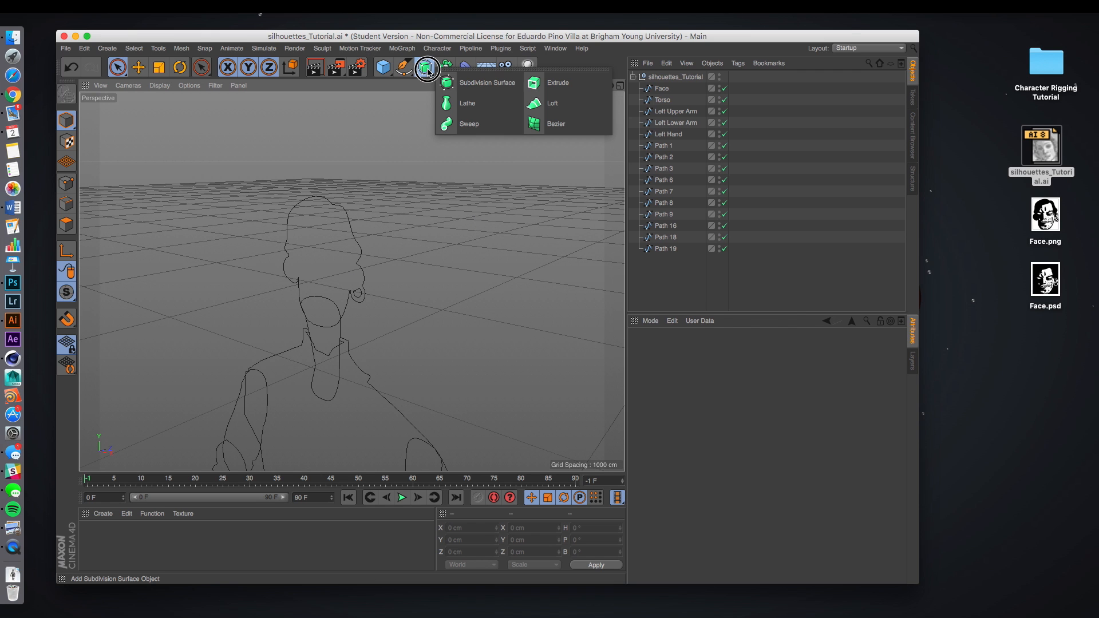
{"action": "left_click", "coordinate": [545, 84]}
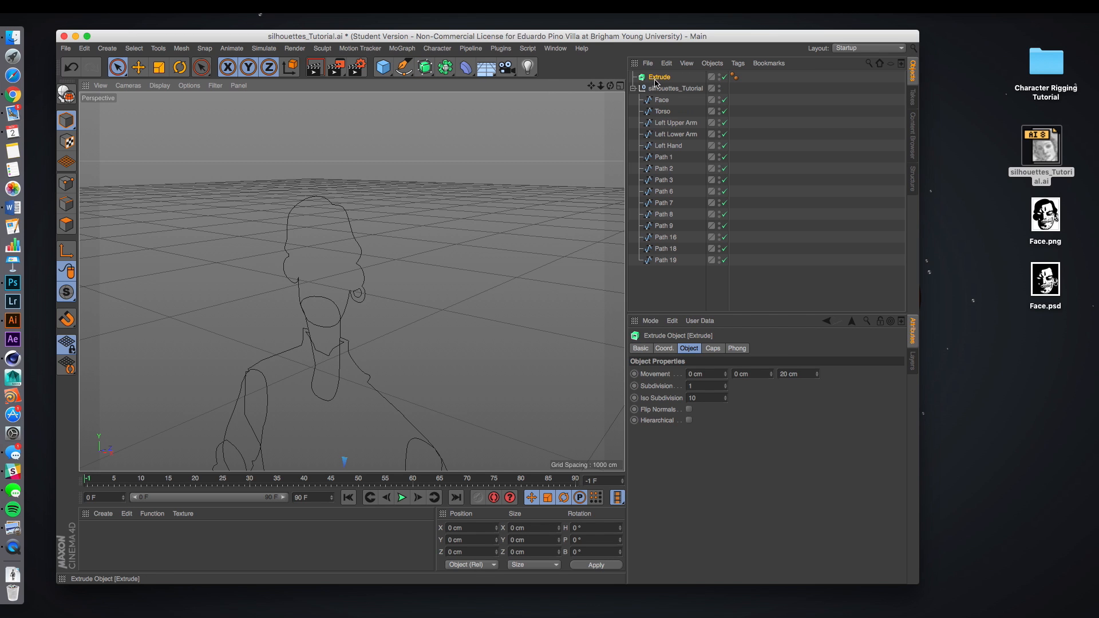
{"action": "left_click_drag", "start_coordinate": [658, 77], "coordinate": [662, 97]}
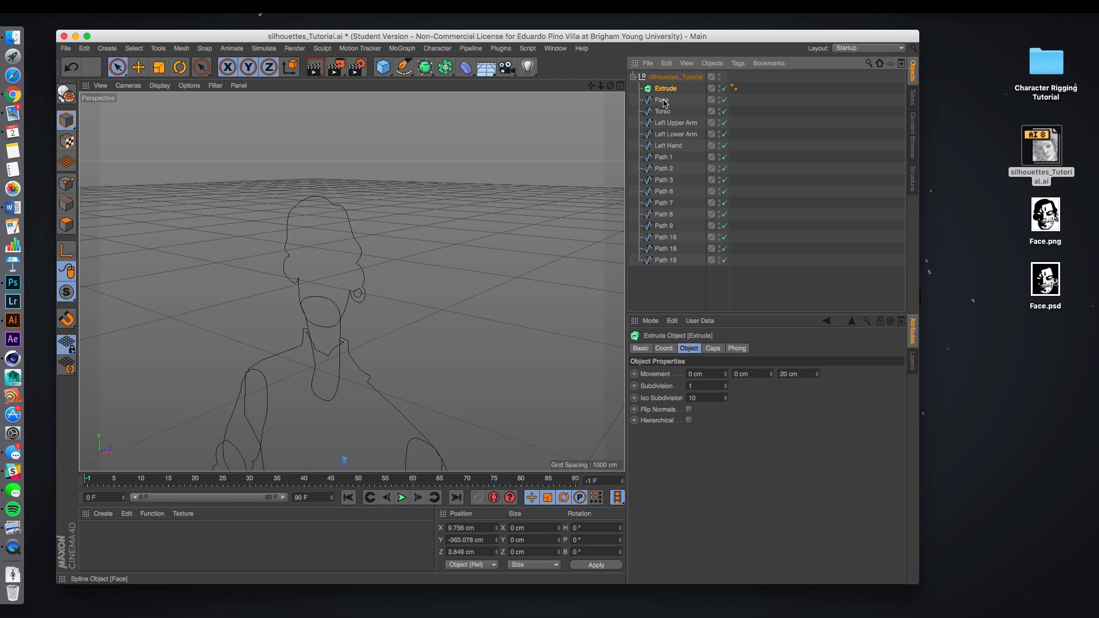
{"action": "left_click", "coordinate": [663, 102]}
{"action": "left_click_drag", "start_coordinate": [662, 103], "coordinate": [668, 90]}
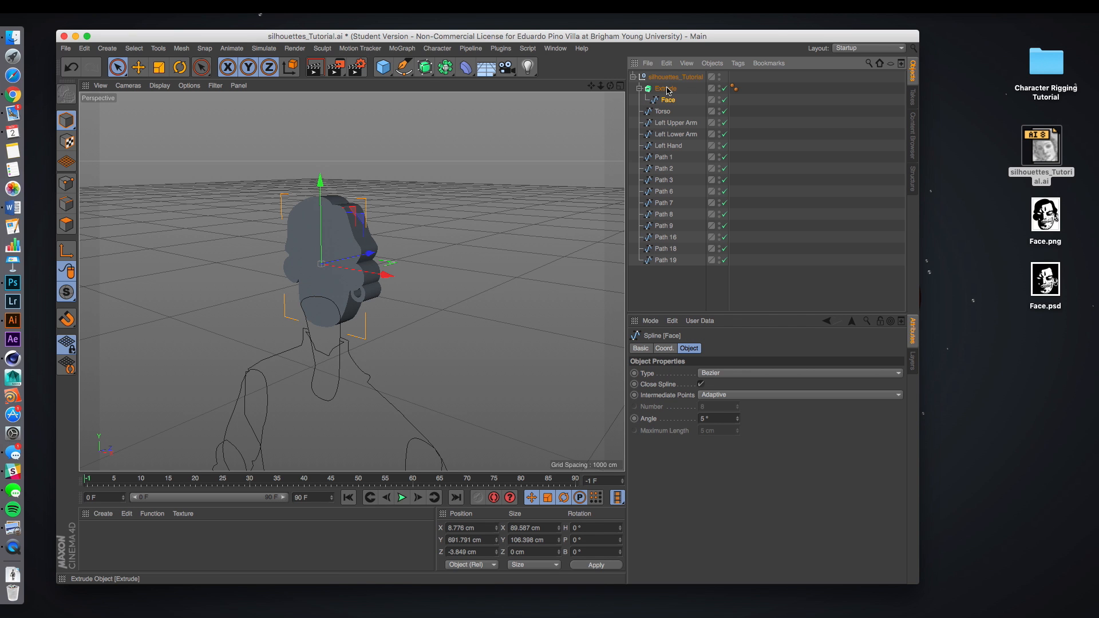
Step: Set the Z movement of the Face's Extrude object to 10 cm
{"action": "scroll", "coordinate": [330, 266], "scroll_direction": "up", "scroll_amount": 3}
{"action": "left_click_drag", "start_coordinate": [410, 302], "coordinate": [385, 287], "text": "alt"}
{"action": "left_click", "coordinate": [393, 279]}
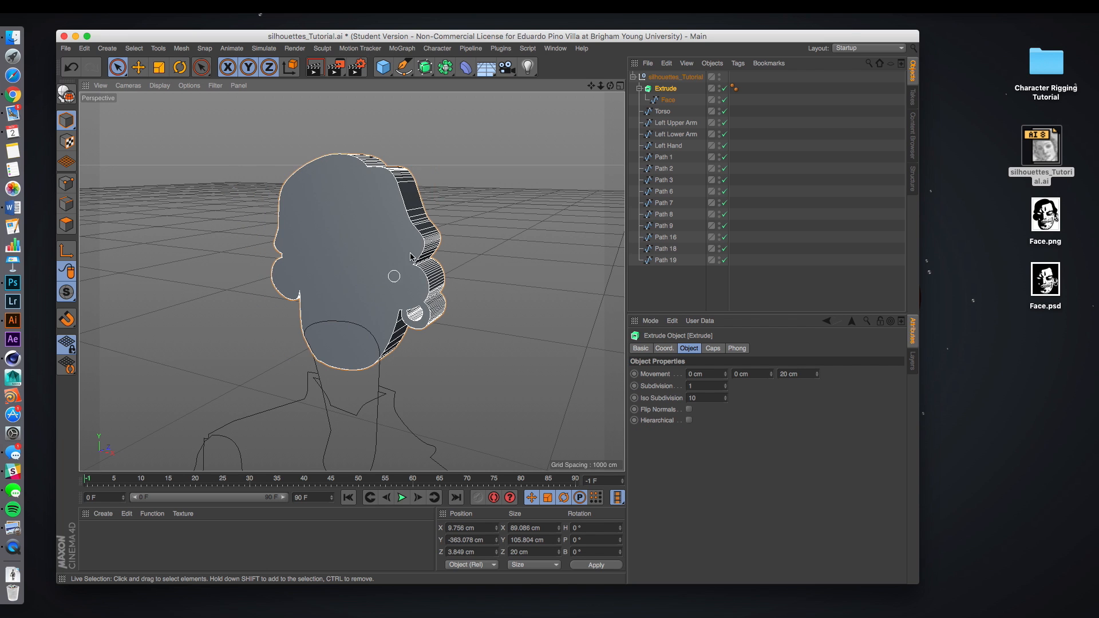
{"action": "left_click_drag", "start_coordinate": [476, 225], "coordinate": [486, 228], "text": "alt"}
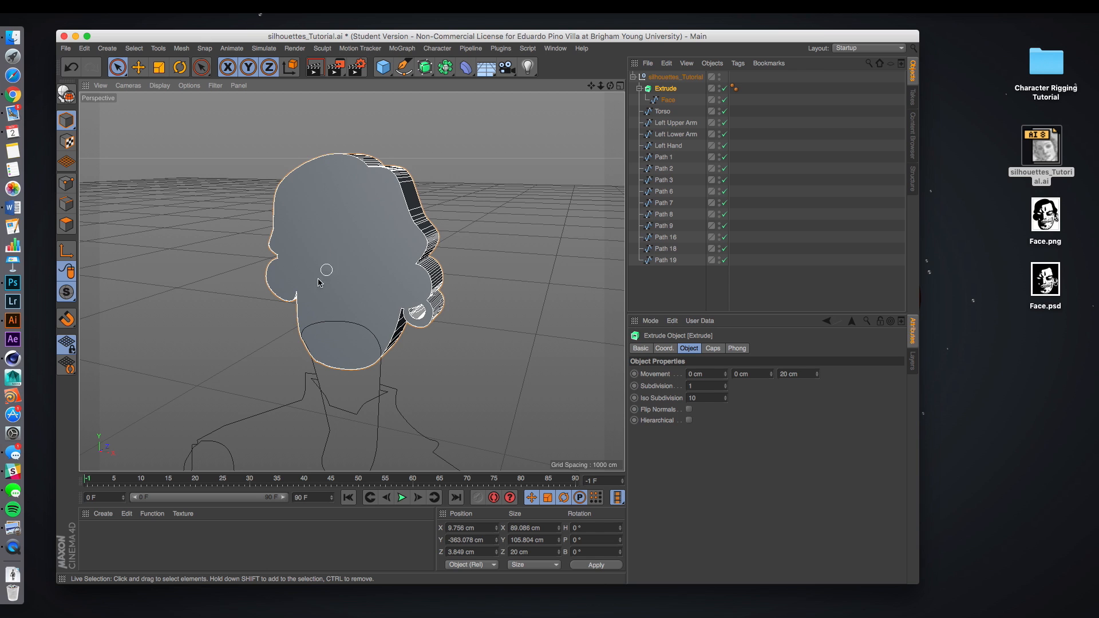
{"action": "left_click_drag", "start_coordinate": [376, 292], "coordinate": [402, 223], "text": "alt"}
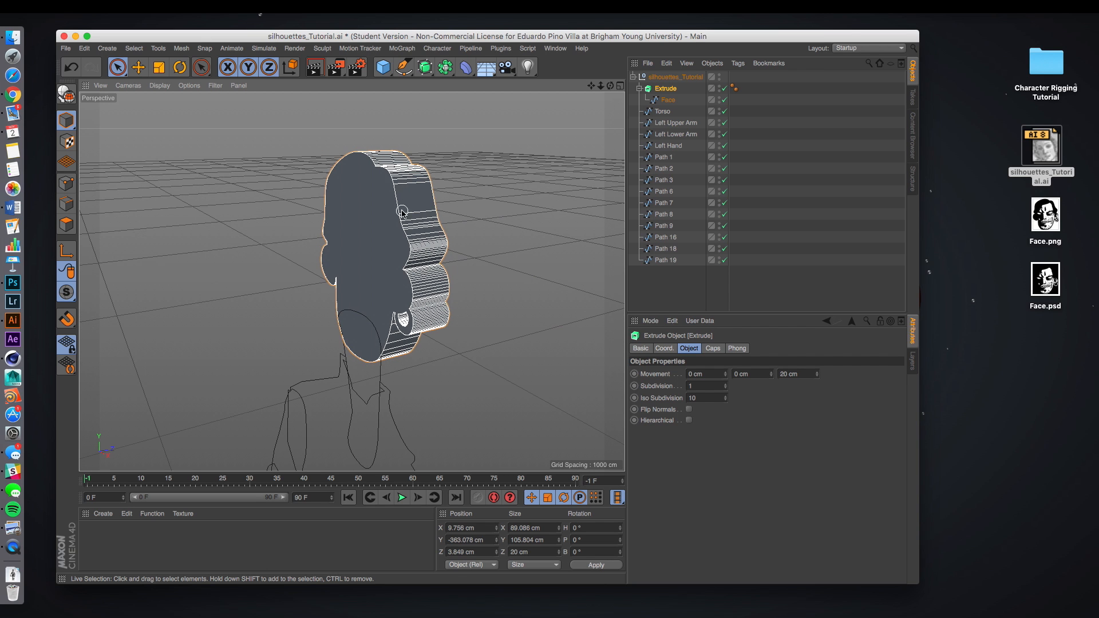
{"action": "mouse_move", "coordinate": [428, 277]}
{"action": "left_mouse_down", "text": "alt"}
{"action": "mouse_move", "coordinate": [452, 287]}
{"action": "mouse_move", "coordinate": [307, 270]}
{"action": "mouse_move", "coordinate": [479, 271]}
{"action": "mouse_move", "coordinate": [421, 287]}
{"action": "left_mouse_up", "text": "alt"}
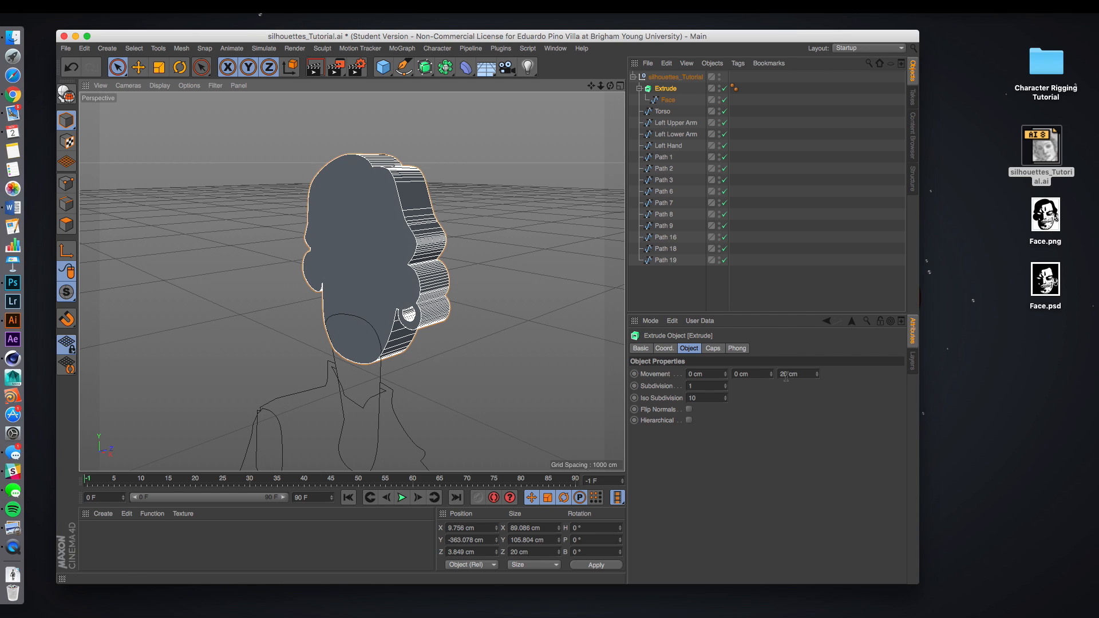
{"action": "left_click", "coordinate": [667, 101]}
{"action": "left_click", "coordinate": [669, 90]}
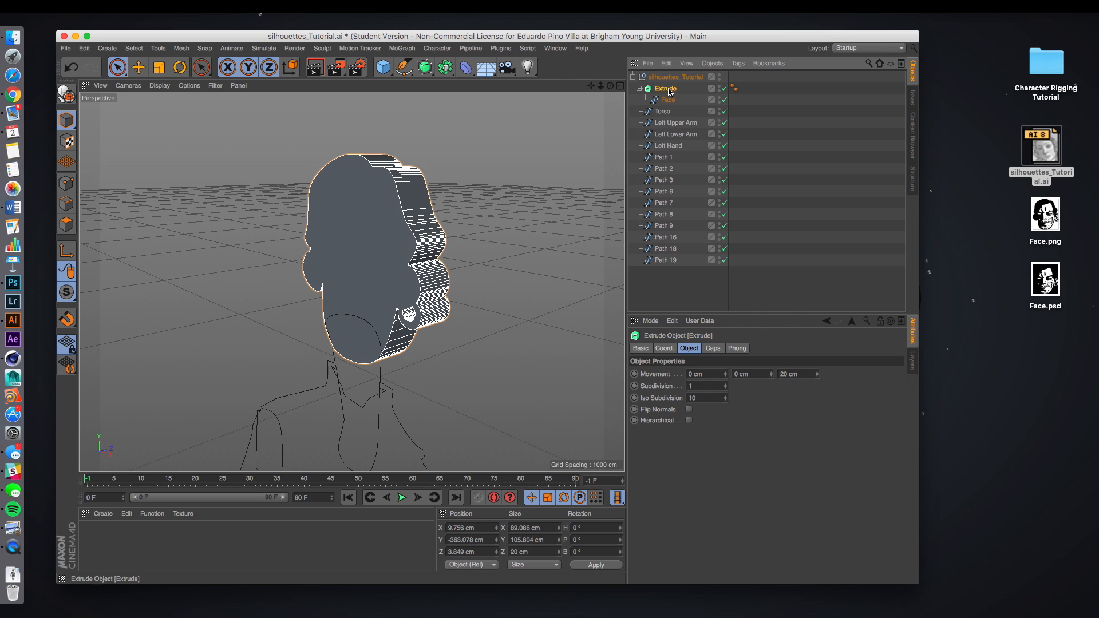
{"action": "left_click", "coordinate": [804, 377]}
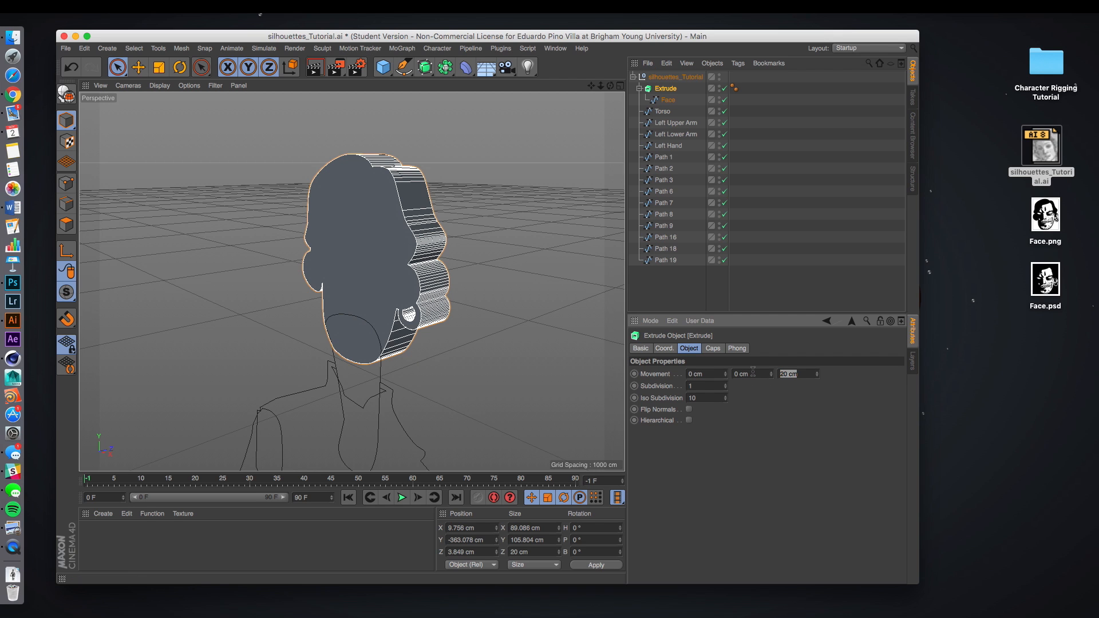
{"action": "key", "text": "Return"}
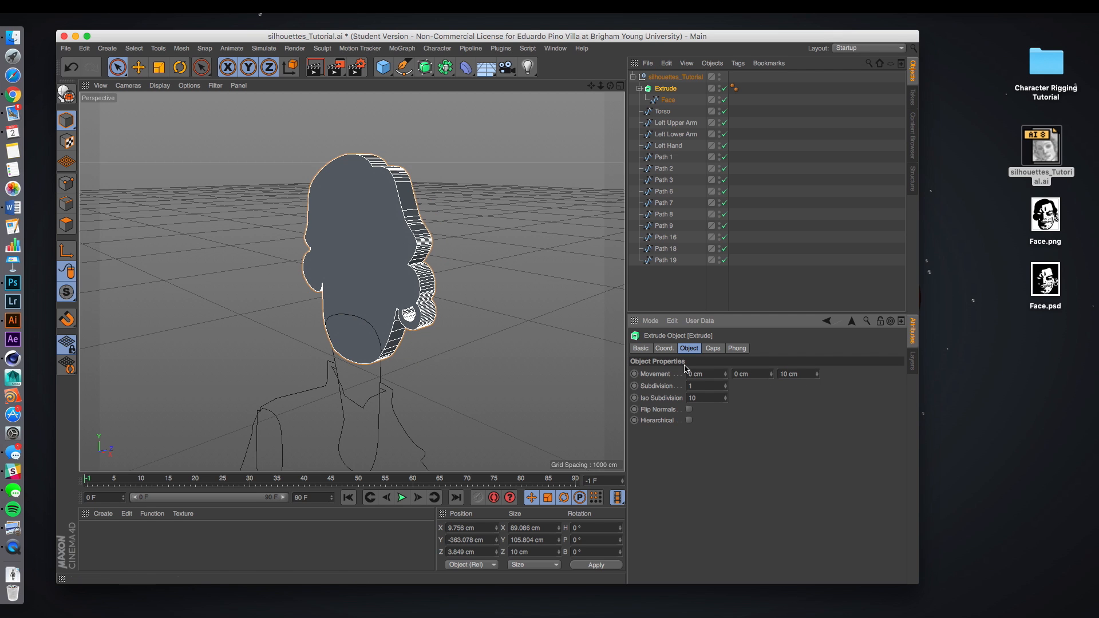
Step: Create another Extrude object with a Z movement of 10 cm and duplicate it four times
{"action": "scroll", "coordinate": [418, 312], "scroll_direction": "up", "scroll_amount": 2}
{"action": "scroll", "coordinate": [475, 295], "scroll_direction": "up", "scroll_amount": 2}
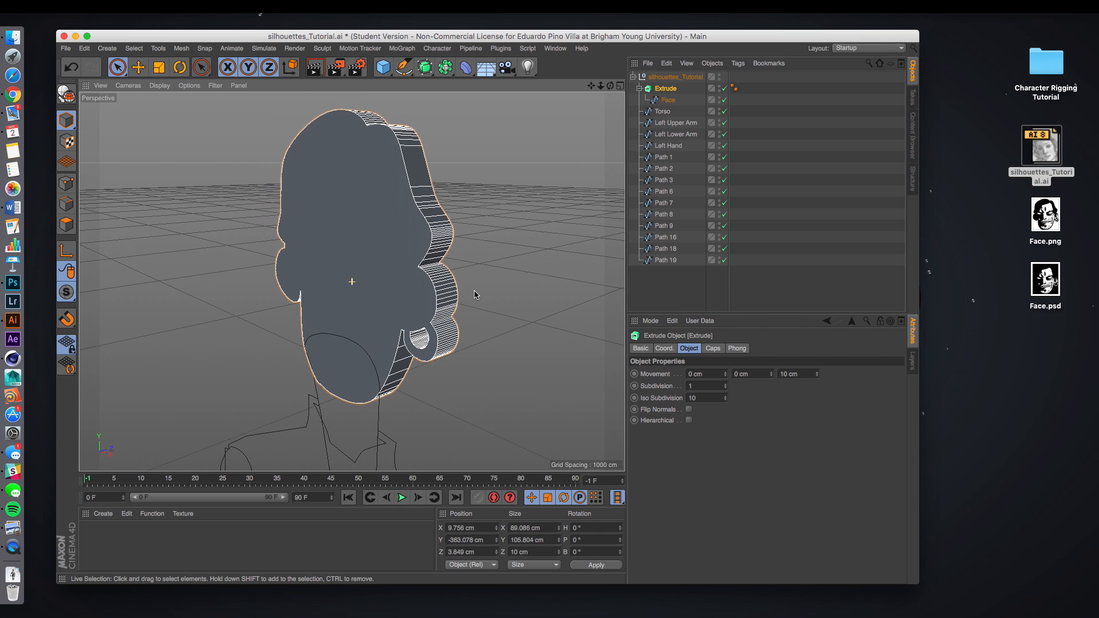
{"action": "scroll", "coordinate": [475, 294], "scroll_direction": "up", "scroll_amount": 1}
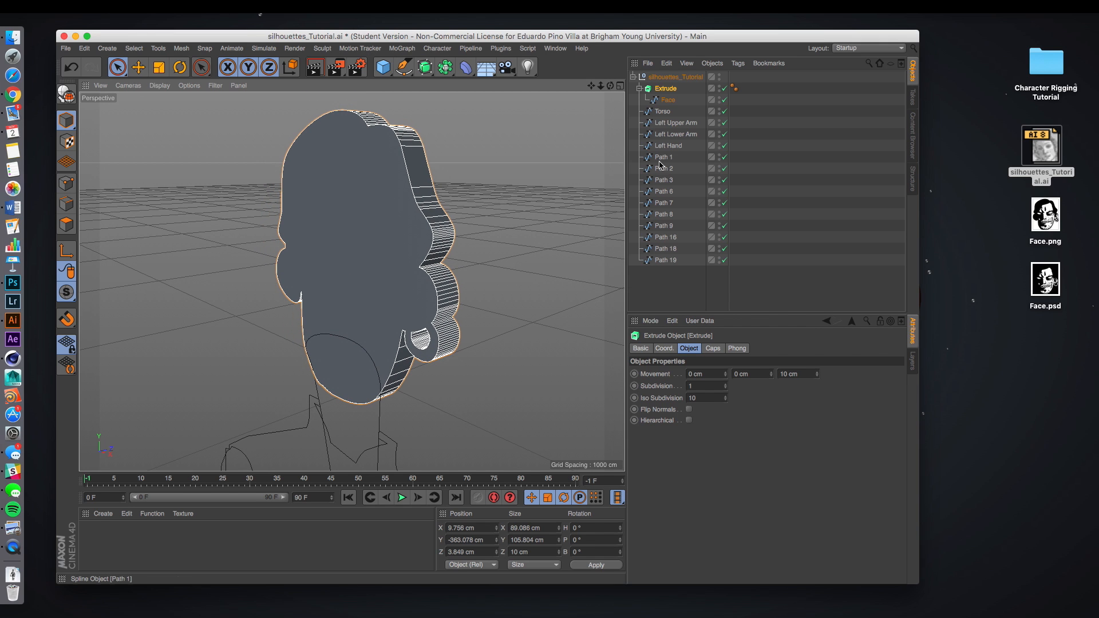
{"action": "left_click_drag", "start_coordinate": [425, 67], "coordinate": [538, 86]}
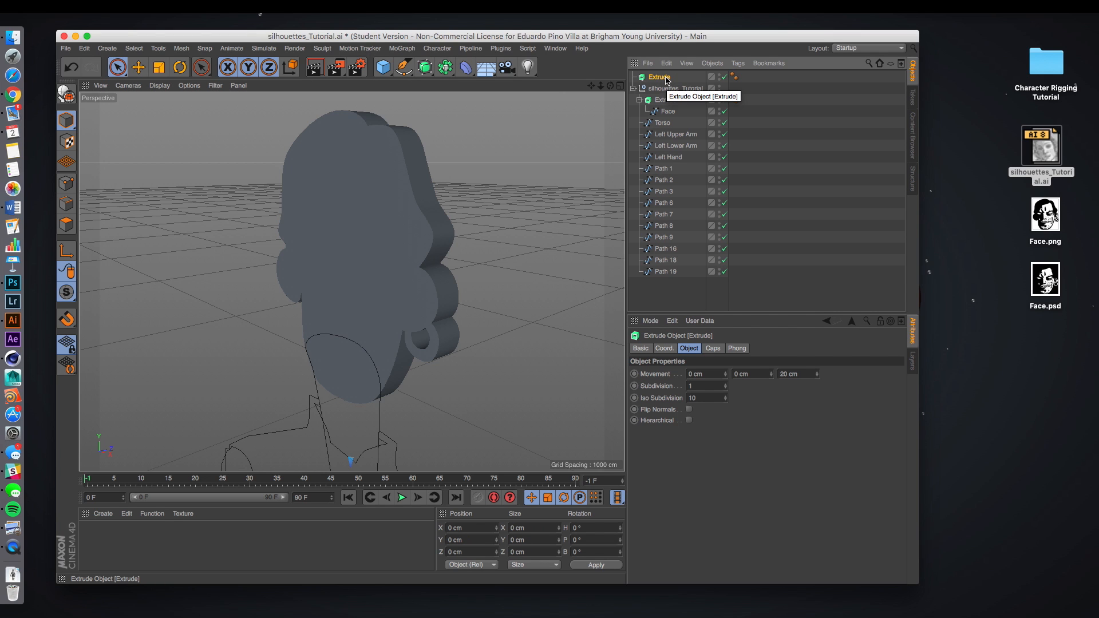
{"action": "left_click", "coordinate": [799, 375]}
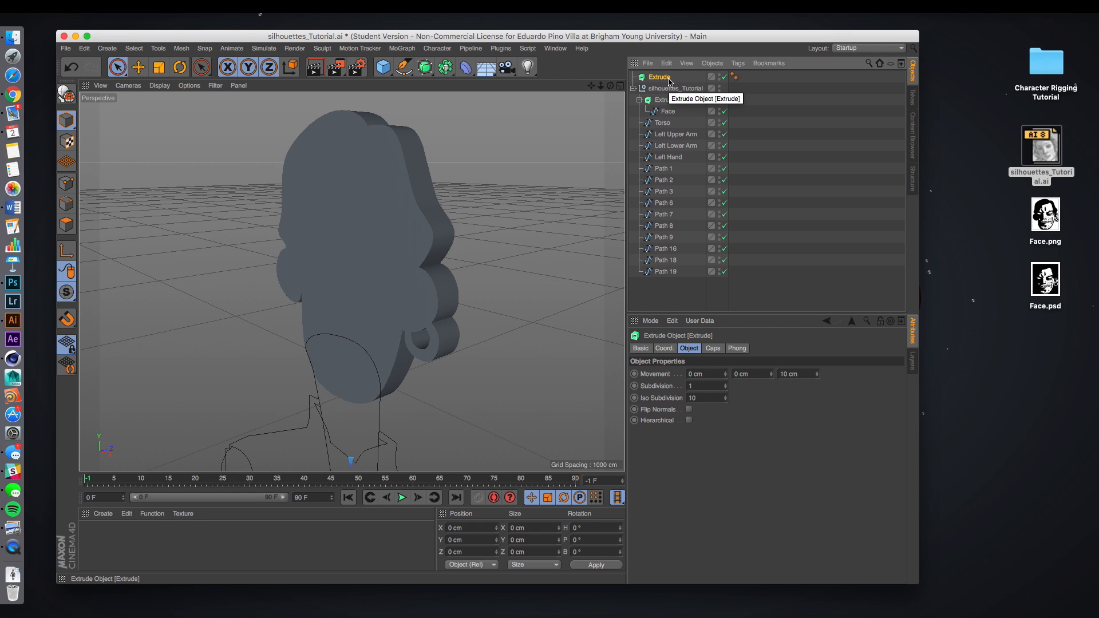
{"action": "left_click_drag", "start_coordinate": [669, 80], "coordinate": [669, 119]}
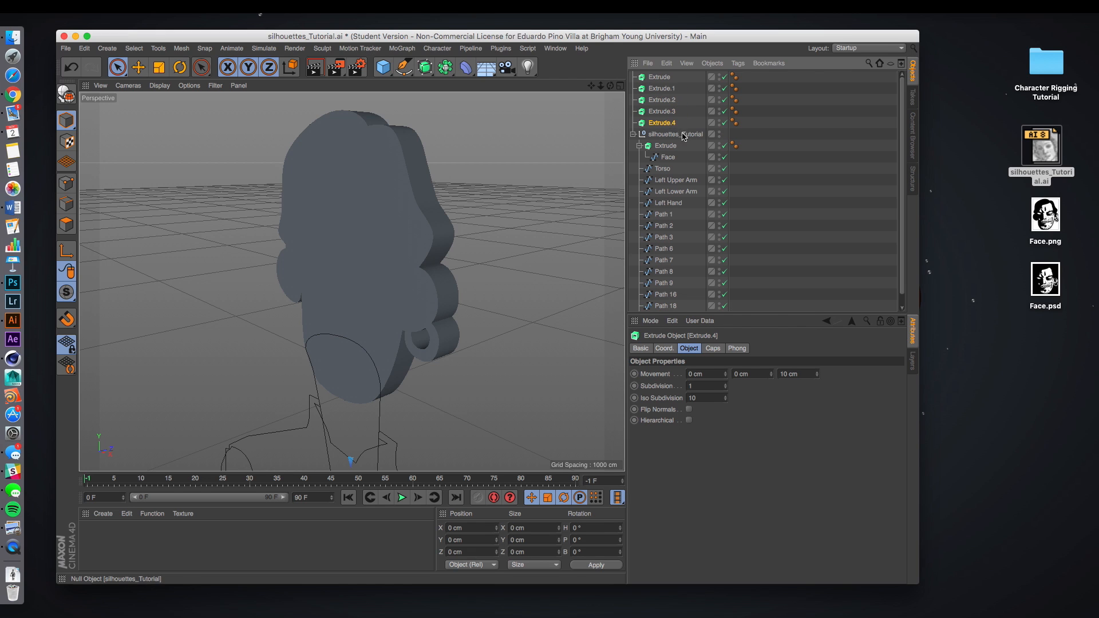
{"action": "left_click_drag", "start_coordinate": [670, 126], "coordinate": [672, 165]}
{"action": "key", "text": "super+z"}
{"action": "left_click_drag", "start_coordinate": [664, 121], "coordinate": [646, 166]}
{"action": "key", "text": "super+z"}
Step: Move Extrude.4 into the silhouettes_Tutorial group above Torso and make the Torso spline its child
{"action": "left_click_drag", "start_coordinate": [657, 126], "coordinate": [664, 159]}
{"action": "scroll", "coordinate": [553, 275], "scroll_direction": "down", "scroll_amount": 4}
{"action": "scroll", "coordinate": [524, 339], "scroll_direction": "down", "scroll_amount": 5}
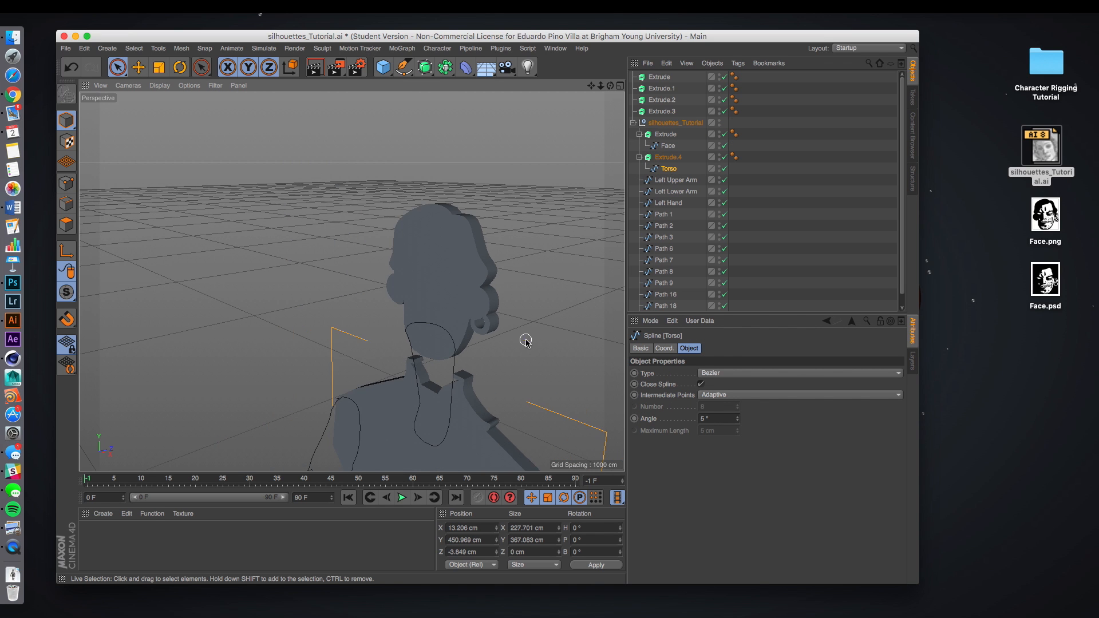
{"action": "middle_click_drag", "start_coordinate": [523, 346], "coordinate": [500, 141], "text": "alt"}
{"action": "left_click", "coordinate": [480, 245]}
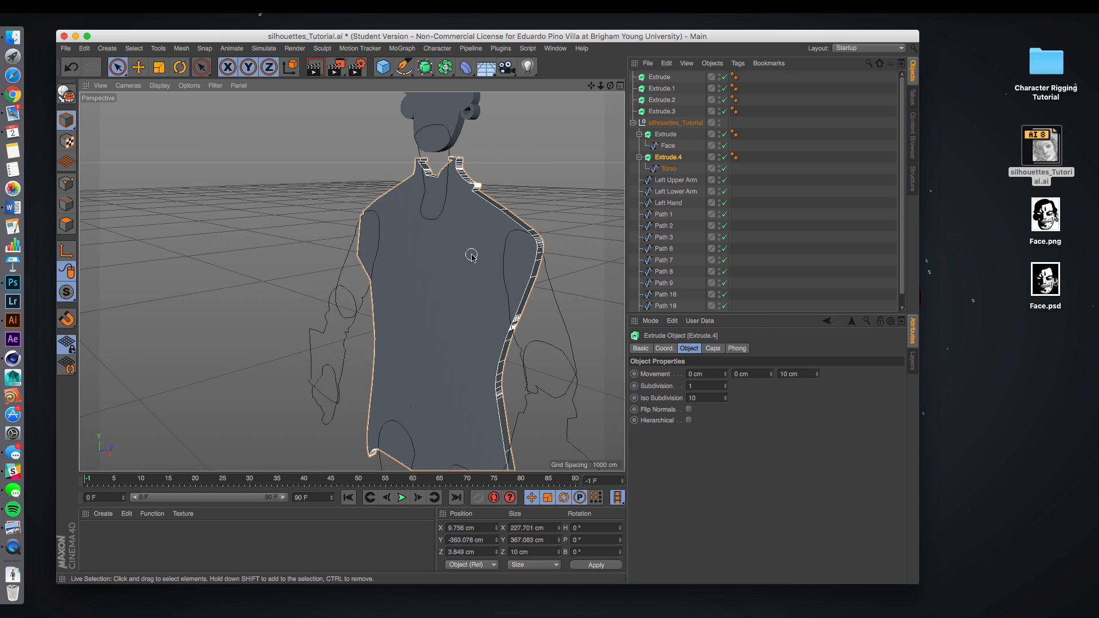
{"action": "left_click_drag", "start_coordinate": [527, 128], "coordinate": [560, 171], "text": "alt"}
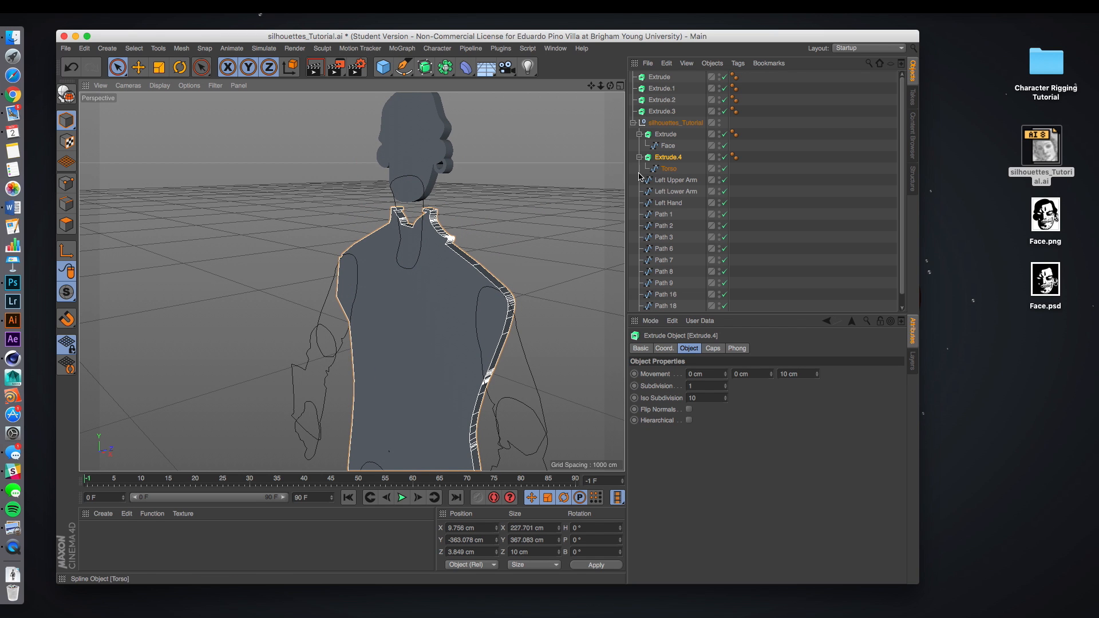
Step: Move Extrude.3 and Extrude.2 into the silhouettes_Tutorial group and nest Left Upper Arm and Left Hand under them respectively
{"action": "left_click_drag", "start_coordinate": [662, 113], "coordinate": [668, 180]}
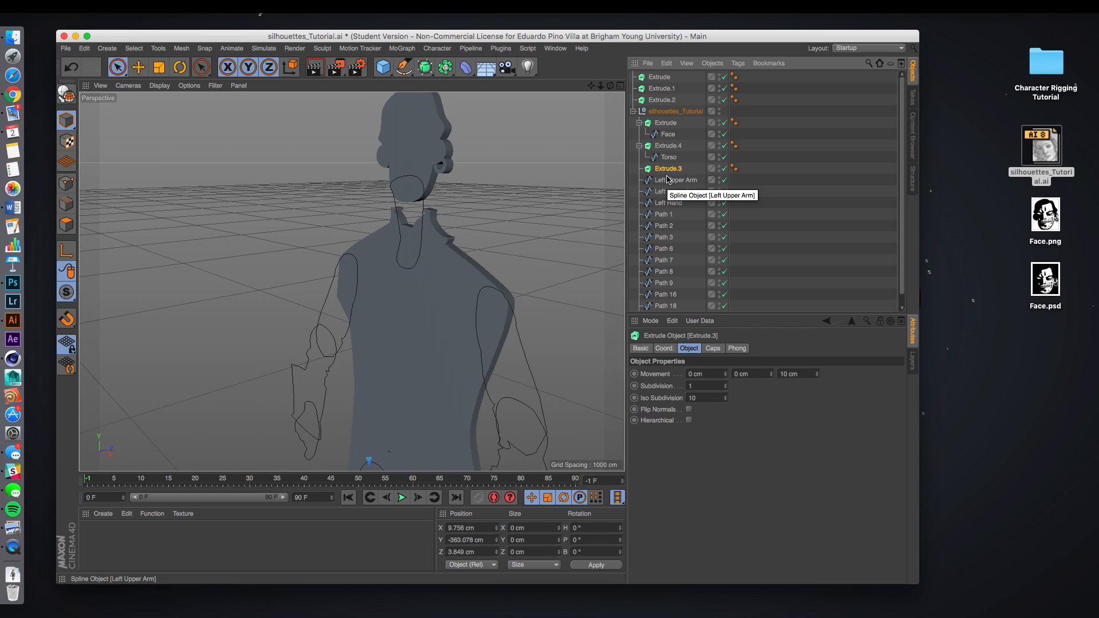
{"action": "left_click_drag", "start_coordinate": [681, 180], "coordinate": [663, 171]}
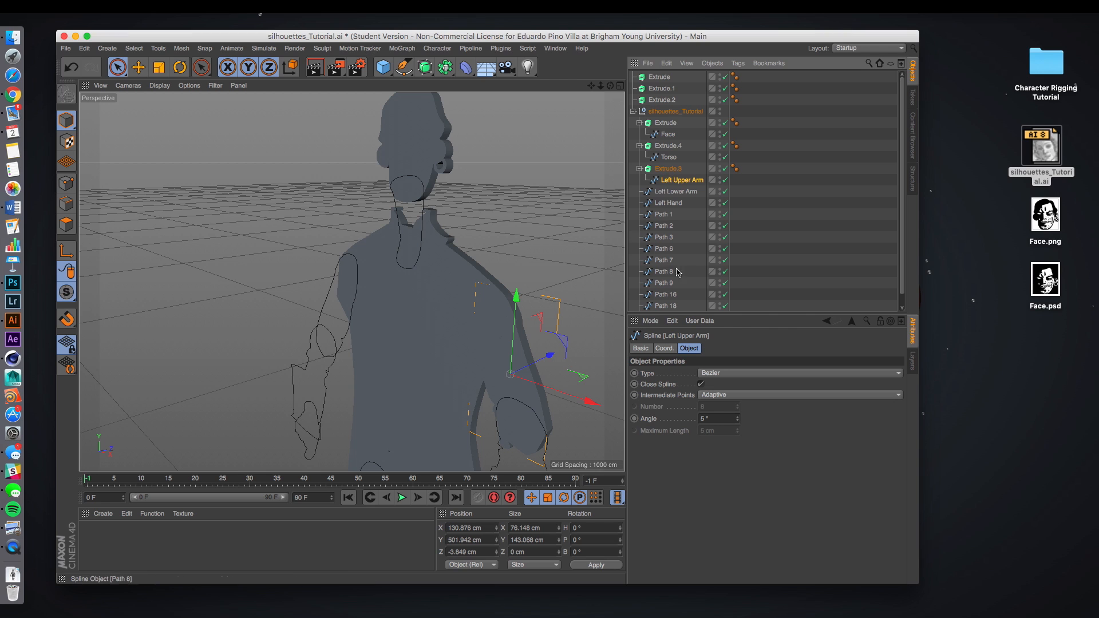
{"action": "left_click_drag", "start_coordinate": [662, 101], "coordinate": [666, 191]}
{"action": "scroll", "coordinate": [523, 325], "scroll_direction": "down", "scroll_amount": 6}
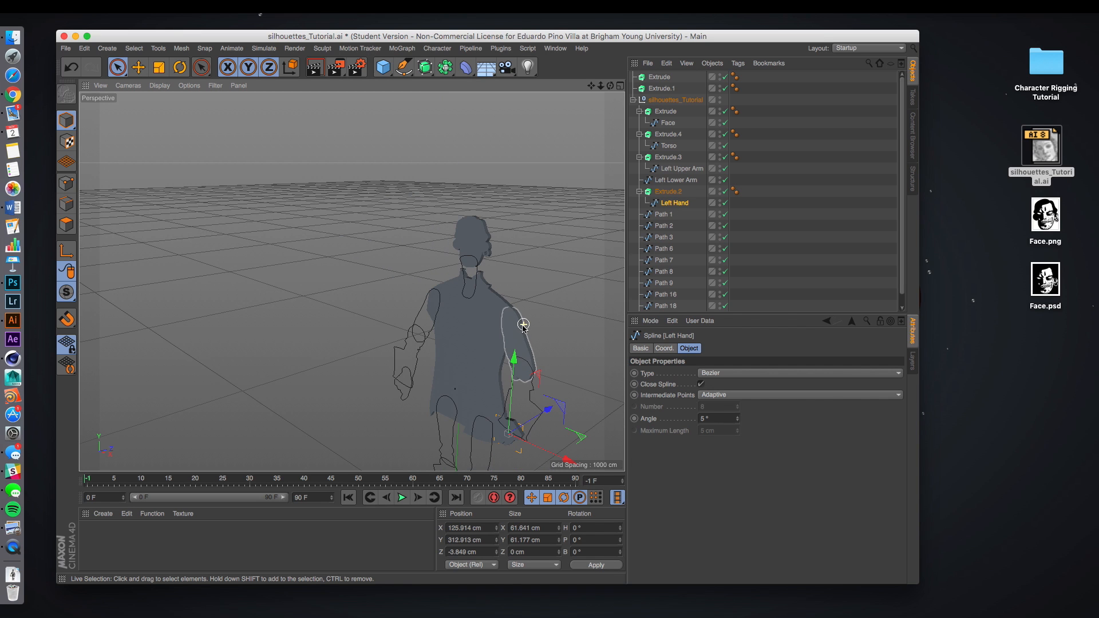
Step: Move Extrude.1 into the silhouettes_Tutorial group above Left Lower Arm and make the Left Lower Arm spline its child
{"action": "middle_click_drag", "start_coordinate": [542, 319], "coordinate": [537, 282], "text": "alt"}
{"action": "left_click_drag", "start_coordinate": [660, 89], "coordinate": [667, 169]}
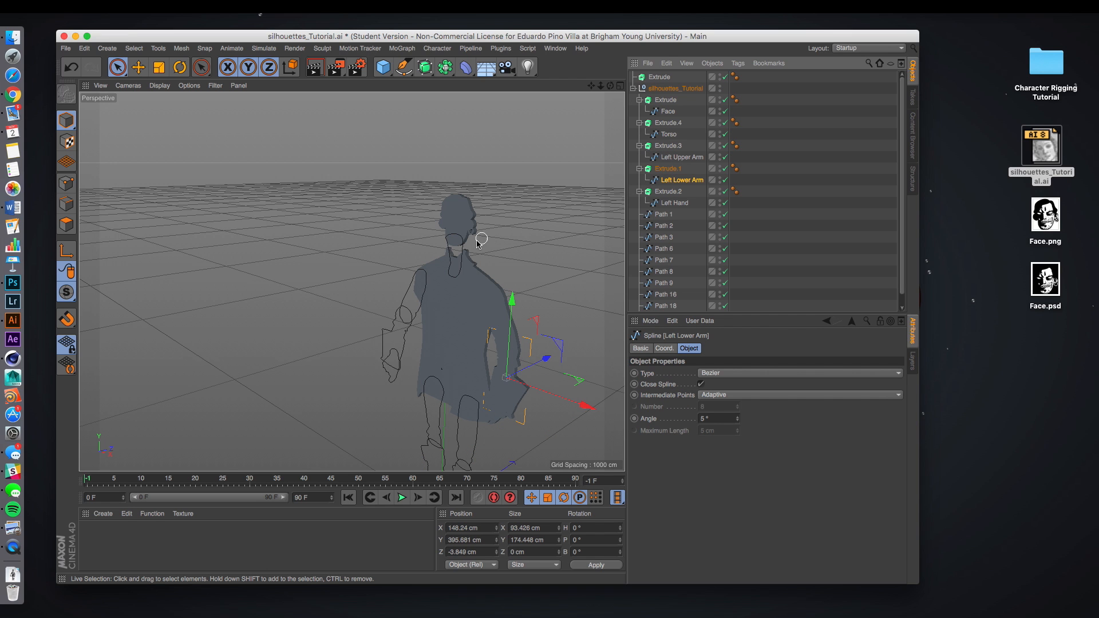
Step: Move the neck spline, Path 9, above Path 1 in the silhouettes_Tutorial group and rename it Neck
{"action": "scroll", "coordinate": [516, 238], "scroll_direction": "up", "scroll_amount": 3}
{"action": "scroll", "coordinate": [528, 238], "scroll_direction": "up", "scroll_amount": 3}
{"action": "left_click_drag", "start_coordinate": [449, 245], "coordinate": [446, 243]}
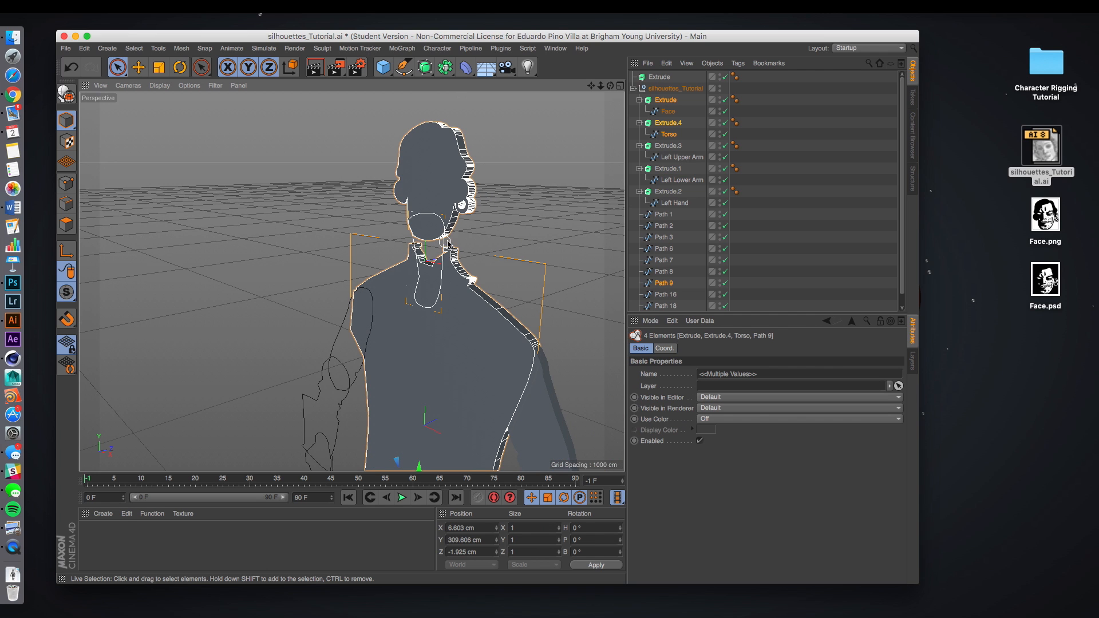
{"action": "scroll", "coordinate": [458, 243], "scroll_direction": "up", "scroll_amount": 2}
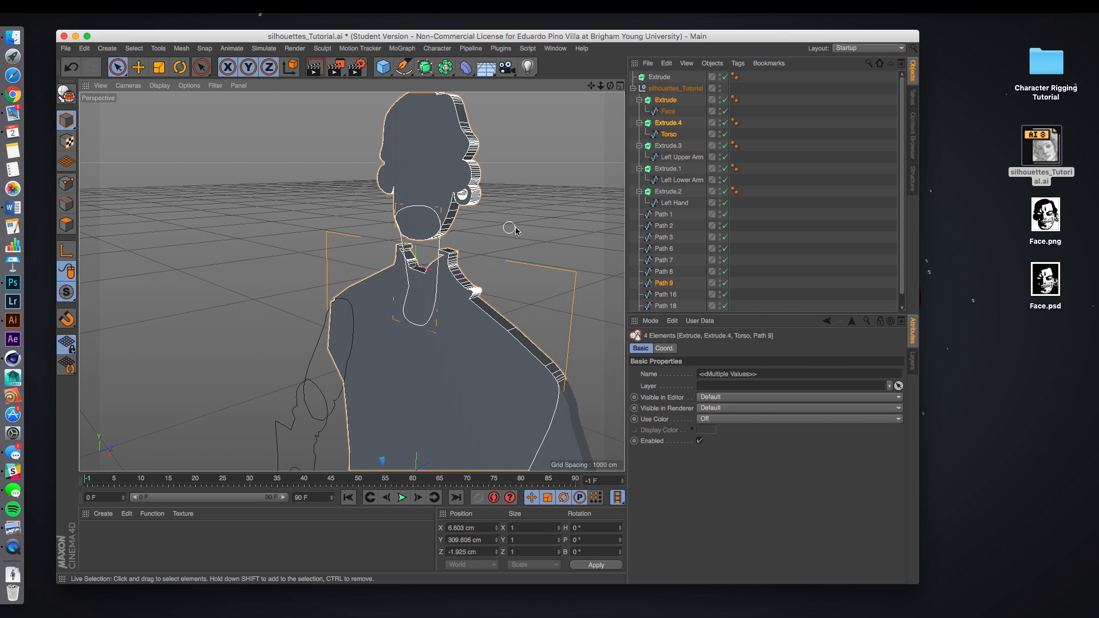
{"action": "left_click", "coordinate": [667, 285]}
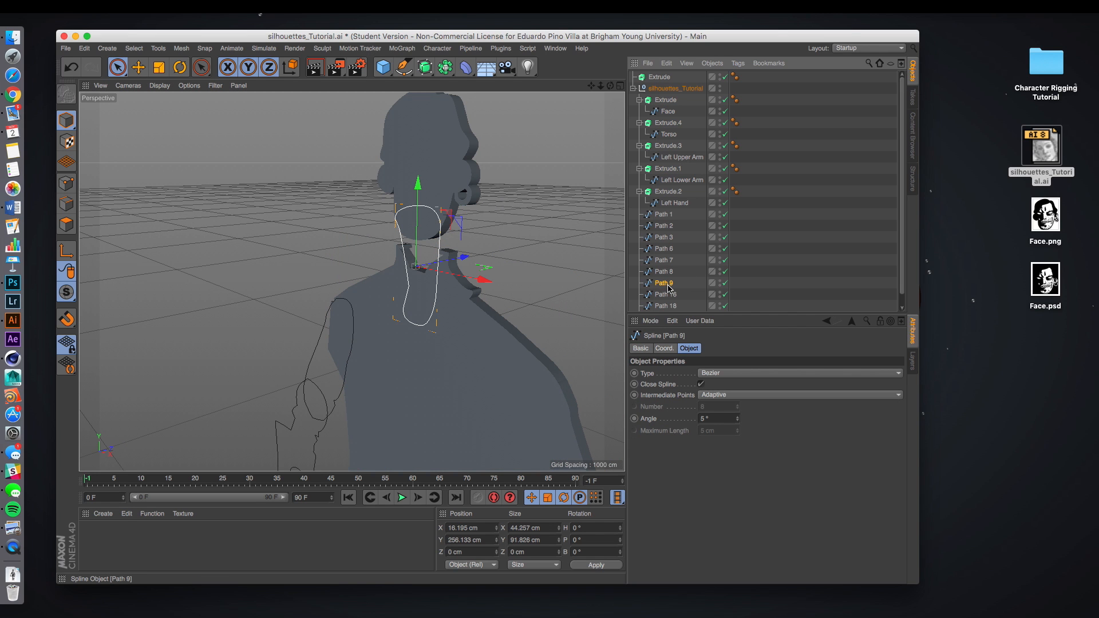
{"action": "double_click", "coordinate": [664, 217]}
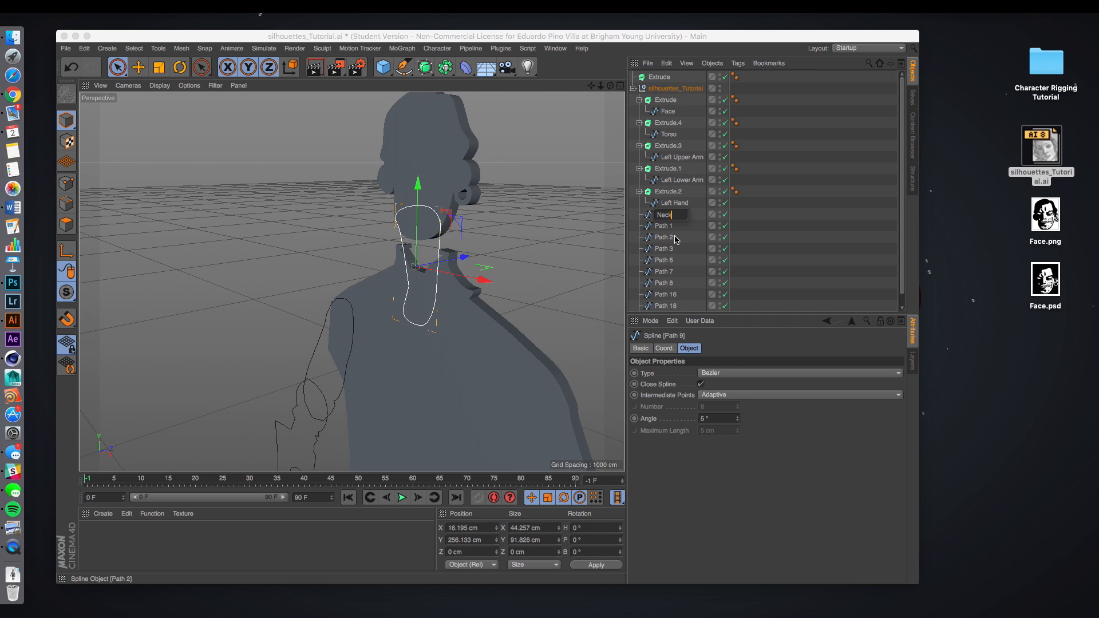
{"action": "left_click", "coordinate": [676, 239]}
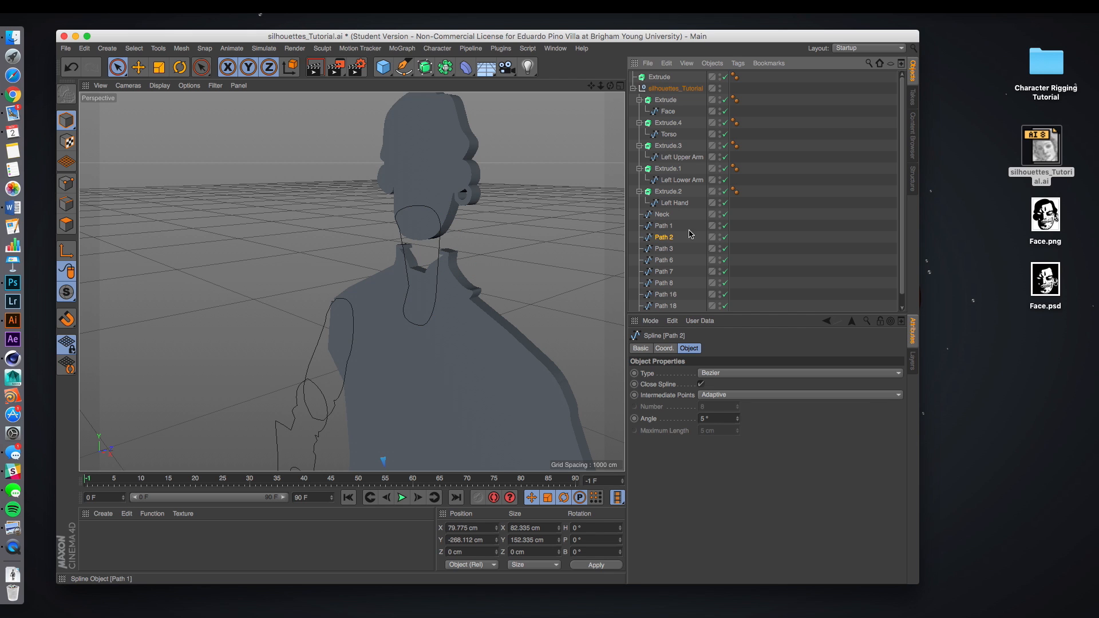
Step: Move the remaining ungrouped Extrude object into the silhouettes_Tutorial group and nest the Neck spline under it
{"action": "left_click", "coordinate": [662, 78]}
{"action": "left_click_drag", "start_coordinate": [663, 213], "coordinate": [666, 206]}
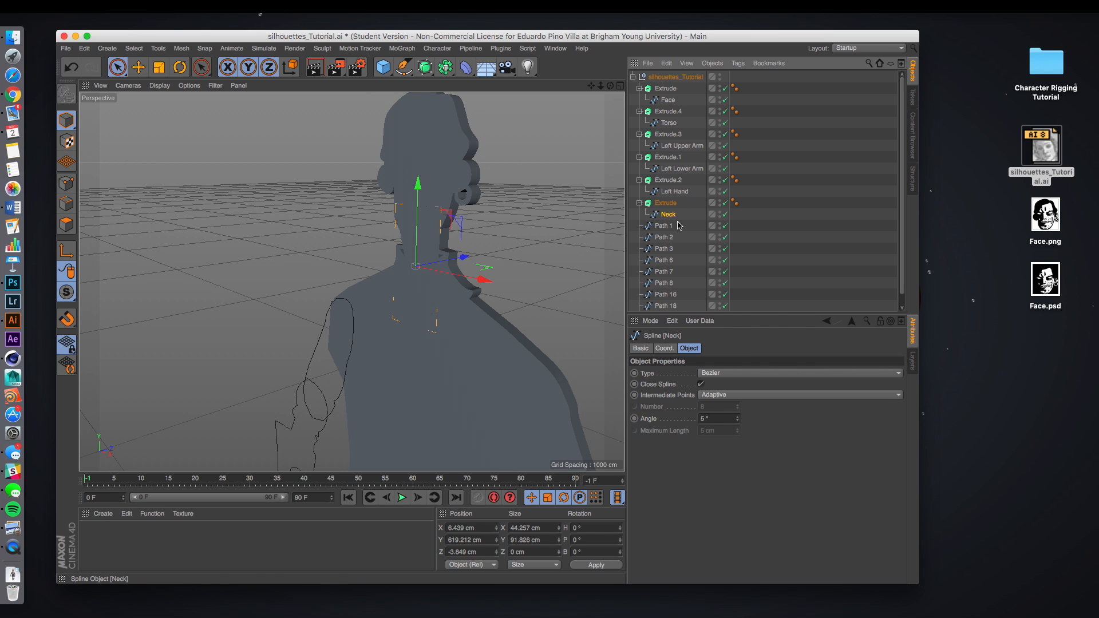
Step: Examine from several angles how the extruded neck overlaps the face and torso
{"action": "scroll", "coordinate": [489, 248], "scroll_direction": "down", "scroll_amount": 5}
{"action": "left_click_drag", "start_coordinate": [494, 319], "coordinate": [523, 290], "text": "alt"}
{"action": "middle_click_drag", "start_coordinate": [428, 149], "coordinate": [505, 248], "text": "alt"}
{"action": "left_click_drag", "start_coordinate": [506, 248], "coordinate": [421, 250], "text": "alt"}
{"action": "scroll", "coordinate": [426, 237], "scroll_direction": "up", "scroll_amount": 4}
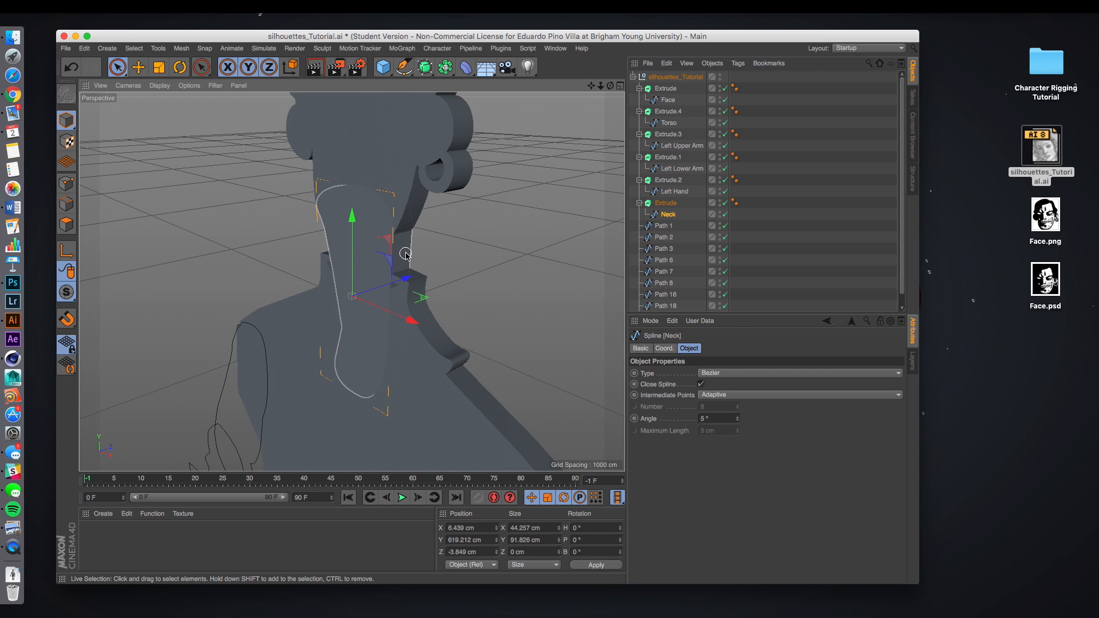
{"action": "left_click", "coordinate": [406, 254]}
{"action": "scroll", "coordinate": [409, 250], "scroll_direction": "down", "scroll_amount": 6}
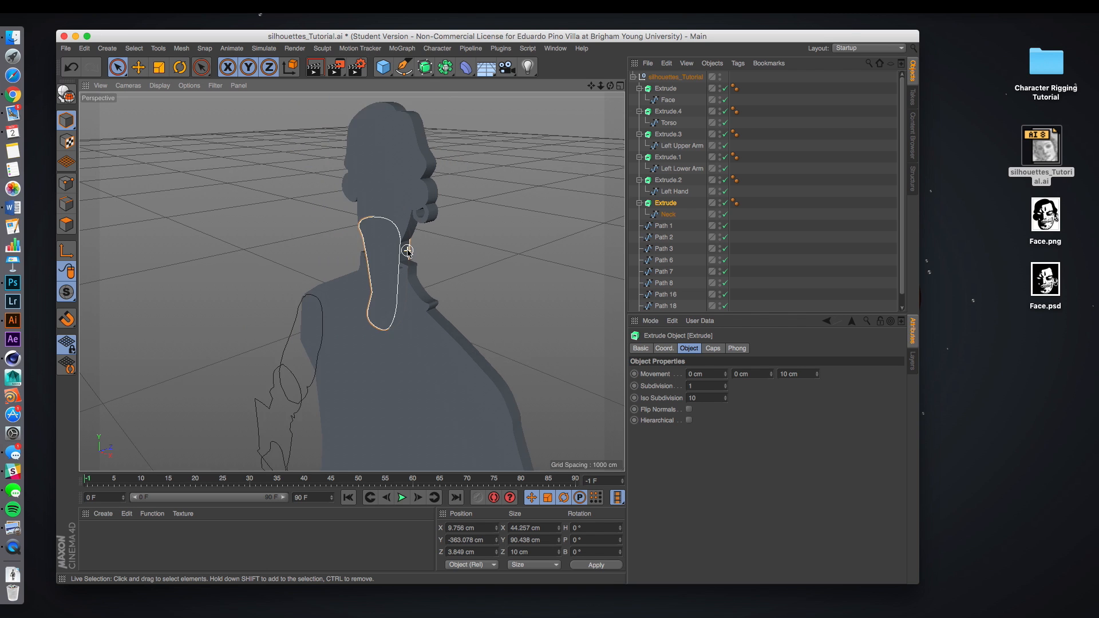
{"action": "scroll", "coordinate": [409, 251], "scroll_direction": "up", "scroll_amount": 2}
{"action": "left_click", "coordinate": [396, 254]}
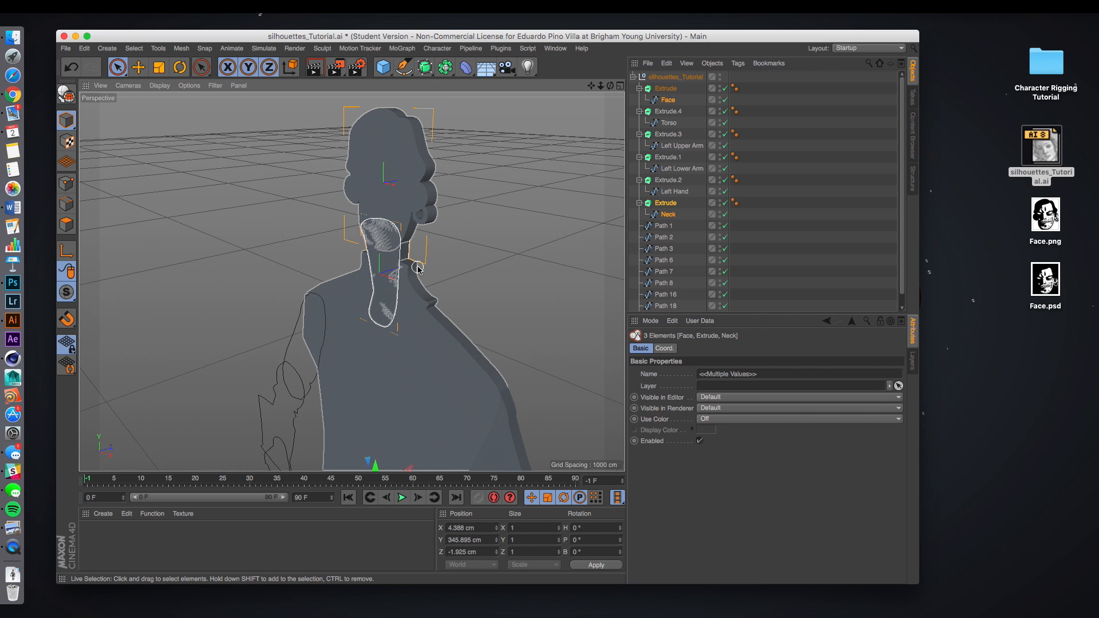
{"action": "scroll", "coordinate": [421, 265], "scroll_direction": "down", "scroll_amount": 4}
{"action": "middle_click_drag", "start_coordinate": [458, 265], "coordinate": [439, 216], "text": "alt"}
{"action": "left_click_drag", "start_coordinate": [417, 389], "coordinate": [425, 390]}
{"action": "key", "text": "super+z"}
{"action": "left_click", "coordinate": [480, 238]}
Step: Shift the Neck's Extrude object along Z to about 7.8 cm so the neck sits behind the face
{"action": "left_click", "coordinate": [666, 205]}
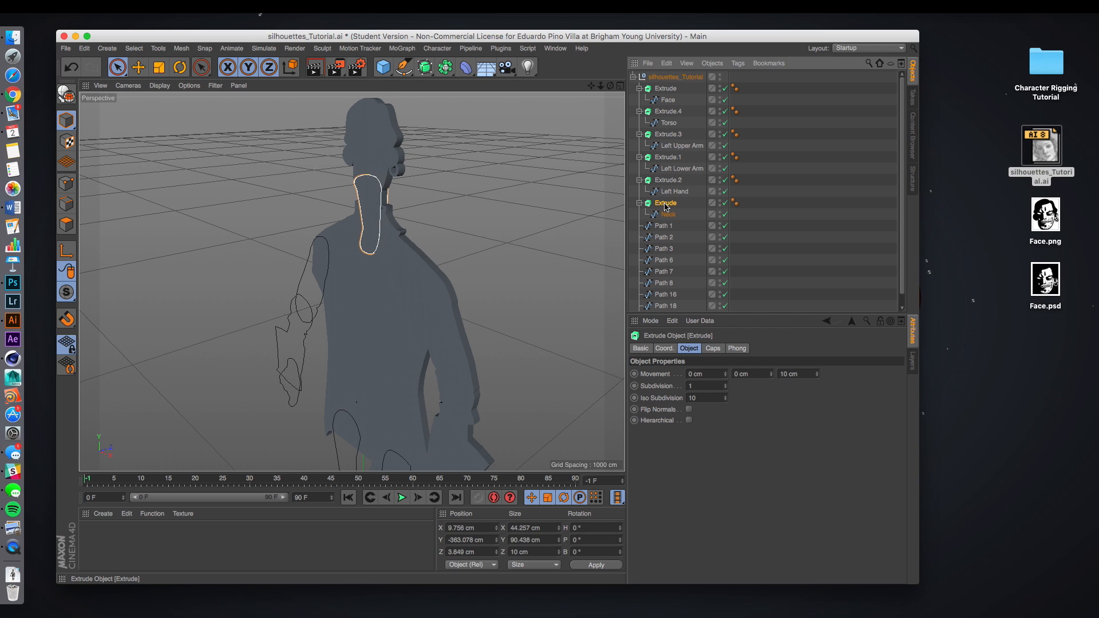
{"action": "scroll", "coordinate": [459, 256], "scroll_direction": "down", "scroll_amount": 3}
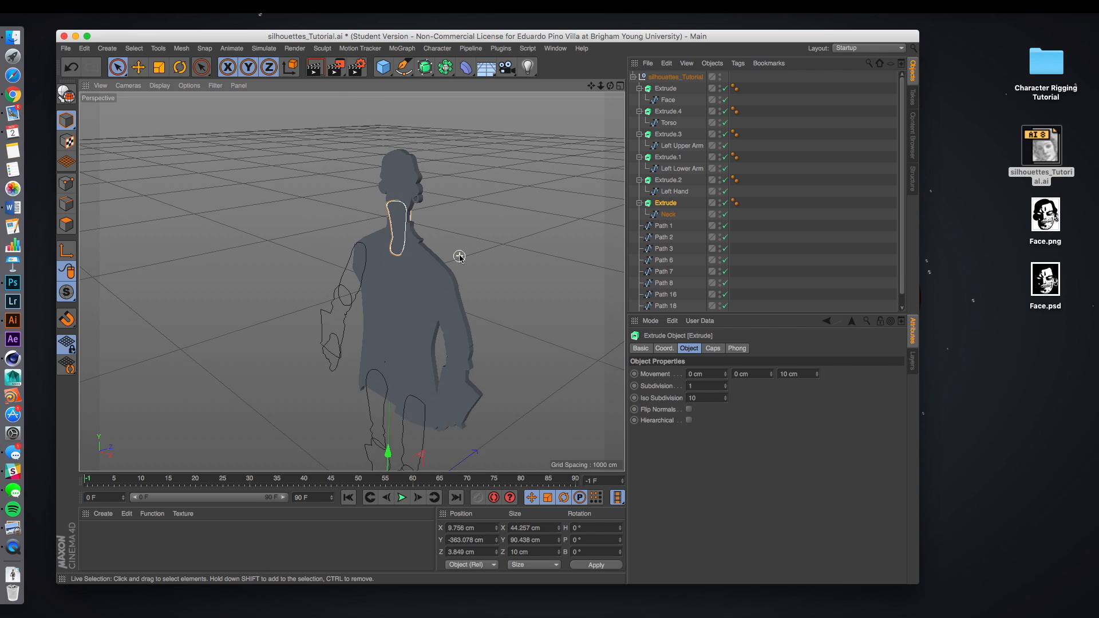
{"action": "left_click_drag", "start_coordinate": [454, 458], "coordinate": [450, 446]}
{"action": "scroll", "coordinate": [435, 230], "scroll_direction": "up", "scroll_amount": 5}
{"action": "scroll", "coordinate": [435, 230], "scroll_direction": "down", "scroll_amount": 5}
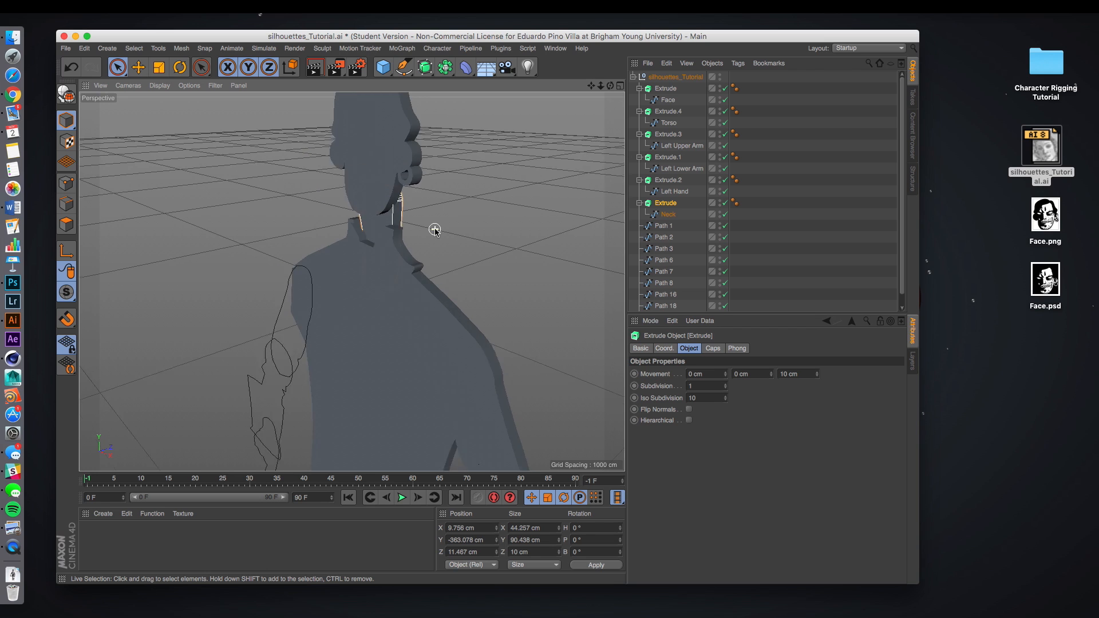
{"action": "scroll", "coordinate": [435, 236], "scroll_direction": "down", "scroll_amount": 1}
{"action": "left_click_drag", "start_coordinate": [459, 415], "coordinate": [436, 425]}
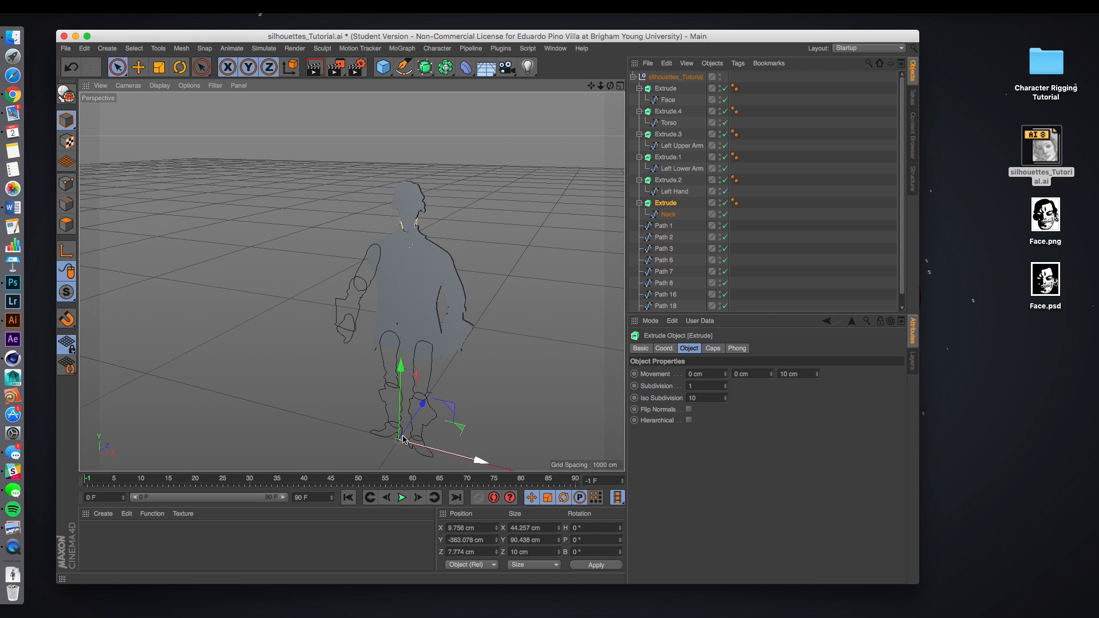
Step: Raise only the axis of the Neck's Extrude object to neck height, at a Y position of about 267 cm
{"action": "left_click_drag", "start_coordinate": [483, 346], "coordinate": [423, 388], "text": "alt"}
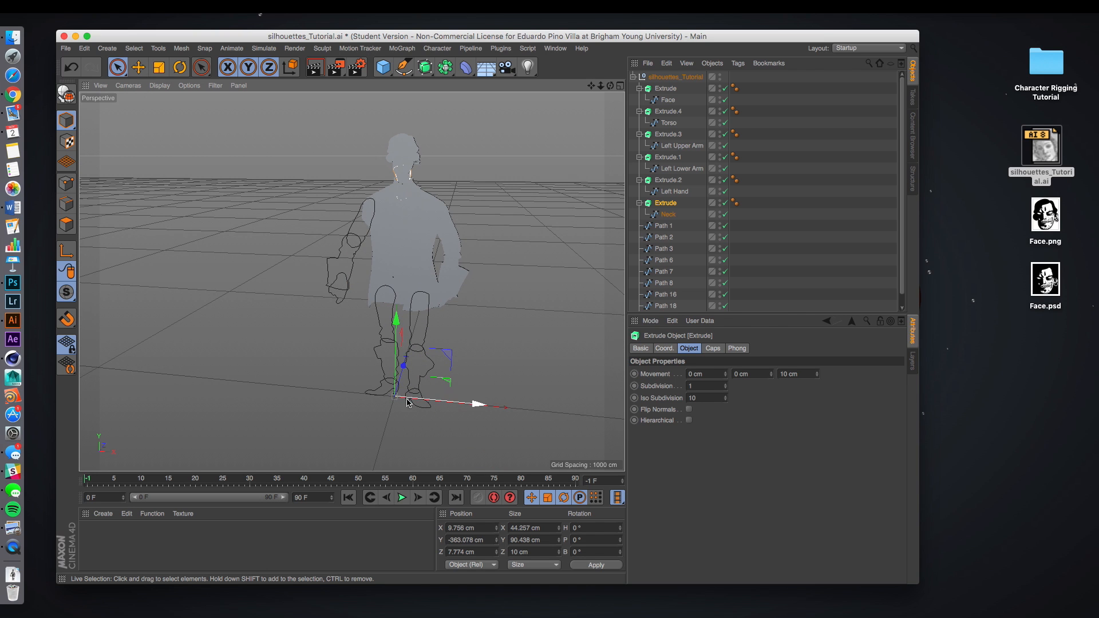
{"action": "left_click", "coordinate": [69, 256]}
{"action": "left_click_drag", "start_coordinate": [394, 316], "coordinate": [418, 97]}
Step: Fine-tune the Neck's Extrude object along Z to about 5.7 cm, between the face and the torso, and deselect it
{"action": "scroll", "coordinate": [499, 159], "scroll_direction": "up", "scroll_amount": 8}
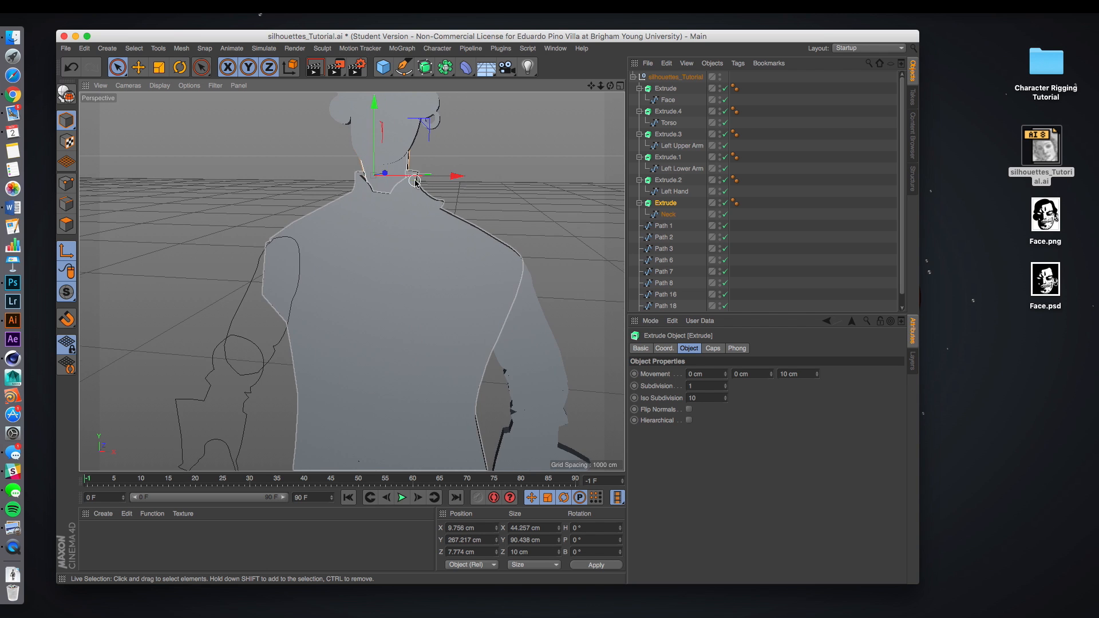
{"action": "middle_click_drag", "start_coordinate": [499, 158], "coordinate": [476, 219], "text": "alt"}
{"action": "mouse_move", "coordinate": [395, 233]}
{"action": "left_mouse_down"}
{"action": "mouse_move", "coordinate": [404, 234]}
{"action": "mouse_move", "coordinate": [356, 277]}
{"action": "mouse_move", "coordinate": [424, 204]}
{"action": "mouse_move", "coordinate": [399, 215]}
{"action": "mouse_move", "coordinate": [416, 236]}
{"action": "mouse_move", "coordinate": [382, 241]}
{"action": "left_mouse_up"}
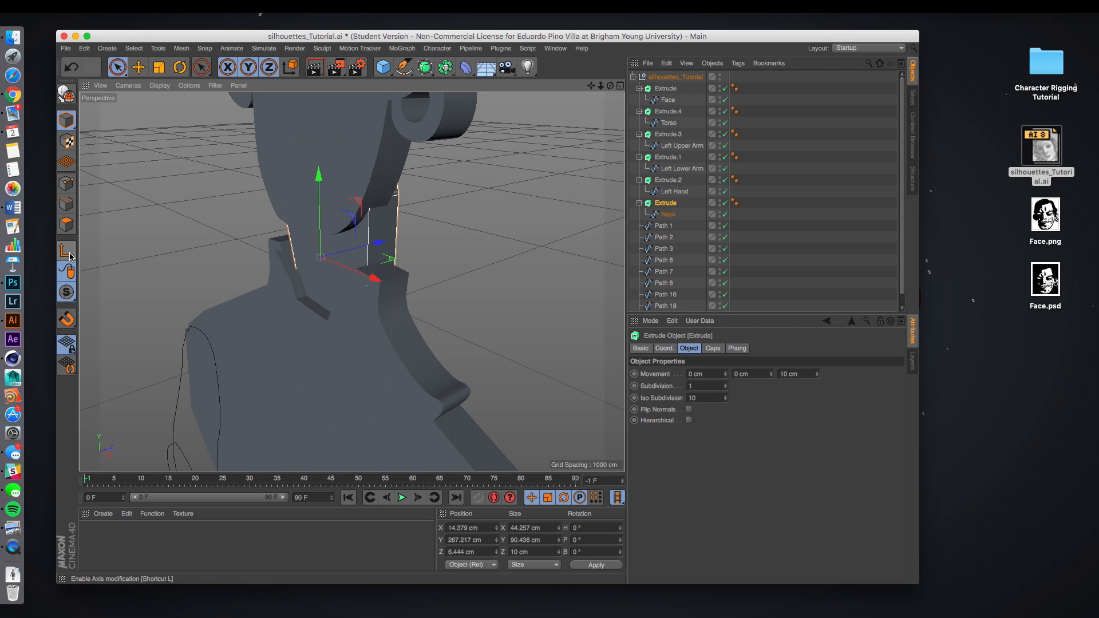
{"action": "left_click_drag", "start_coordinate": [384, 243], "coordinate": [382, 248]}
{"action": "left_click_drag", "start_coordinate": [437, 293], "coordinate": [440, 293], "text": "alt"}
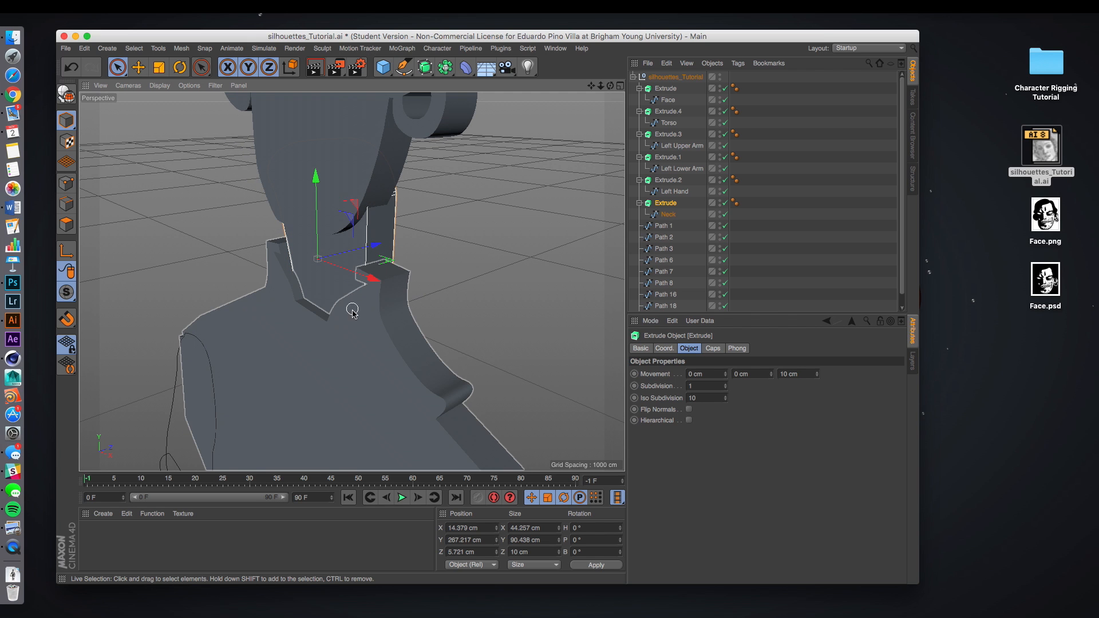
{"action": "scroll", "coordinate": [400, 342], "scroll_direction": "down", "scroll_amount": 5}
{"action": "left_click", "coordinate": [470, 350]}
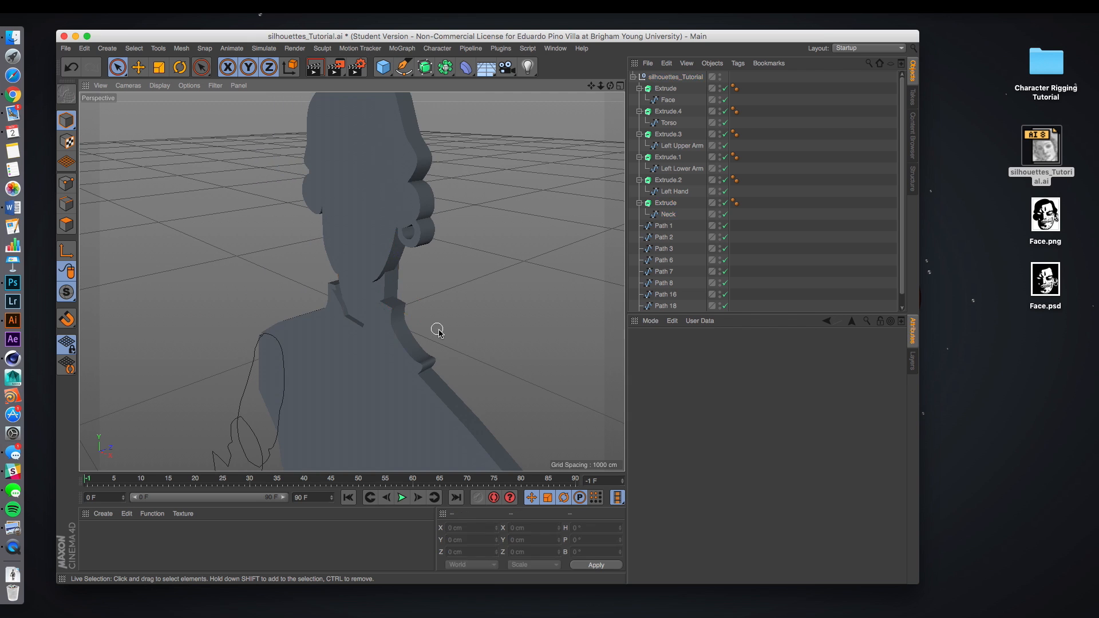
Step: Select the left upper arm's Extrude.3 and nudge it slightly along Z
{"action": "middle_click_drag", "start_coordinate": [486, 363], "coordinate": [460, 204], "text": "alt"}
{"action": "left_click", "coordinate": [515, 380]}
{"action": "left_click_drag", "start_coordinate": [540, 311], "coordinate": [532, 260], "text": "alt"}
{"action": "scroll", "coordinate": [532, 260], "scroll_direction": "down", "scroll_amount": 2}
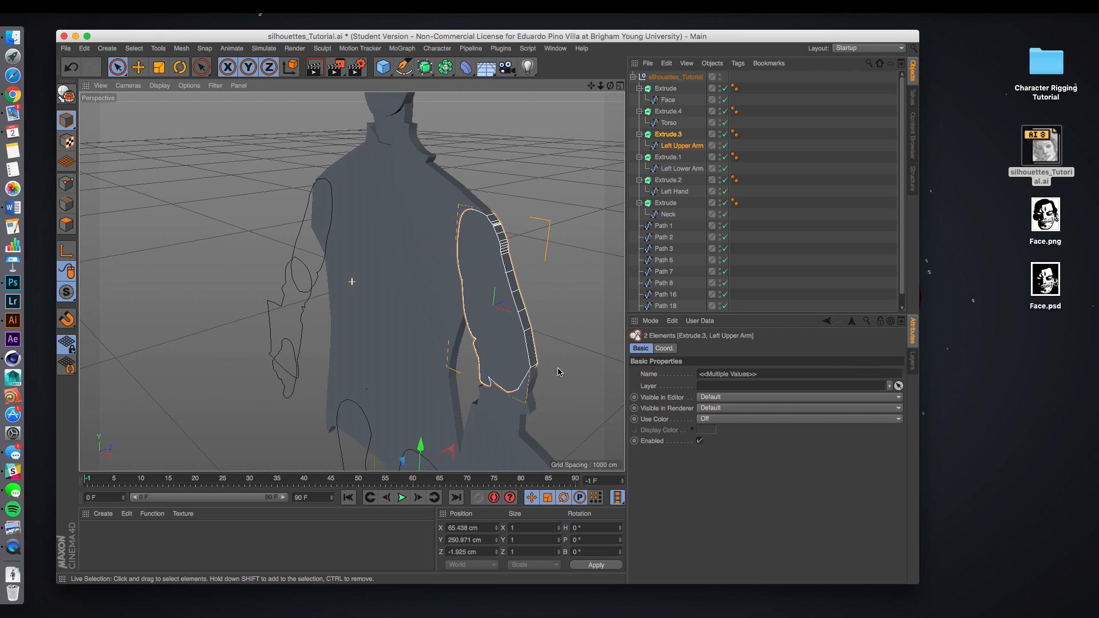
{"action": "middle_click_drag", "start_coordinate": [560, 371], "coordinate": [547, 290], "text": "alt"}
{"action": "left_click_drag", "start_coordinate": [458, 411], "coordinate": [454, 413]}
Step: Move only the axis of the left lower arm's Extrude.1 onto the forearm, at about X 150 cm and Y 26 cm
{"action": "left_click_drag", "start_coordinate": [528, 343], "coordinate": [523, 290], "text": "alt"}
{"action": "left_click", "coordinate": [487, 307]}
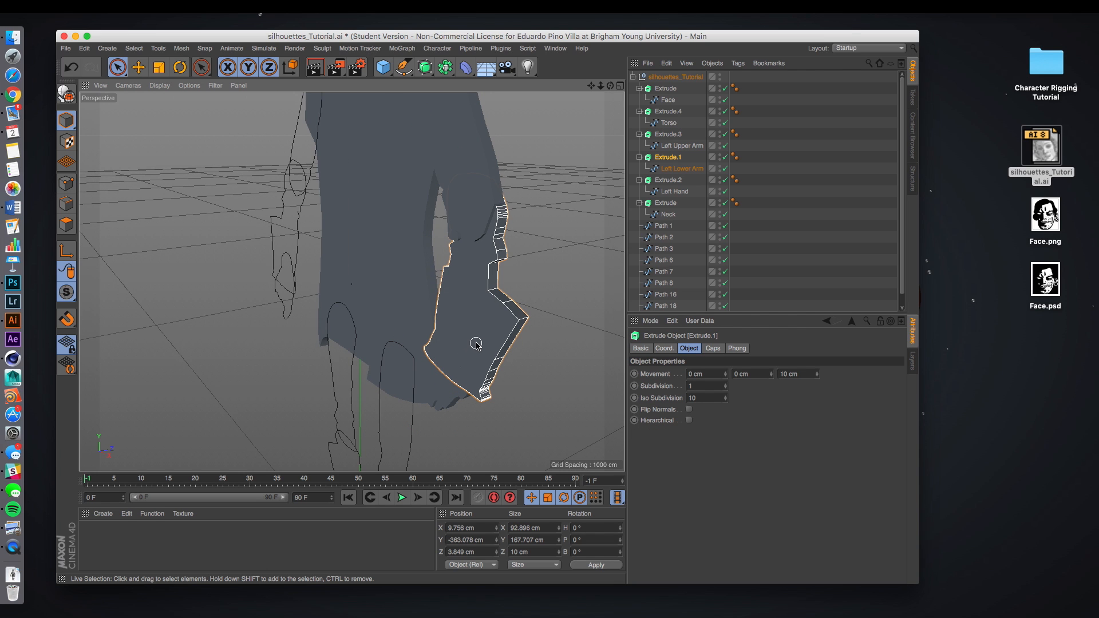
{"action": "scroll", "coordinate": [477, 346], "scroll_direction": "down", "scroll_amount": 5}
{"action": "mouse_move", "coordinate": [478, 346]}
{"action": "left_mouse_down", "text": "alt"}
{"action": "mouse_move", "coordinate": [481, 391]}
{"action": "mouse_move", "coordinate": [513, 407]}
{"action": "mouse_move", "coordinate": [485, 335]}
{"action": "left_mouse_up", "text": "alt"}
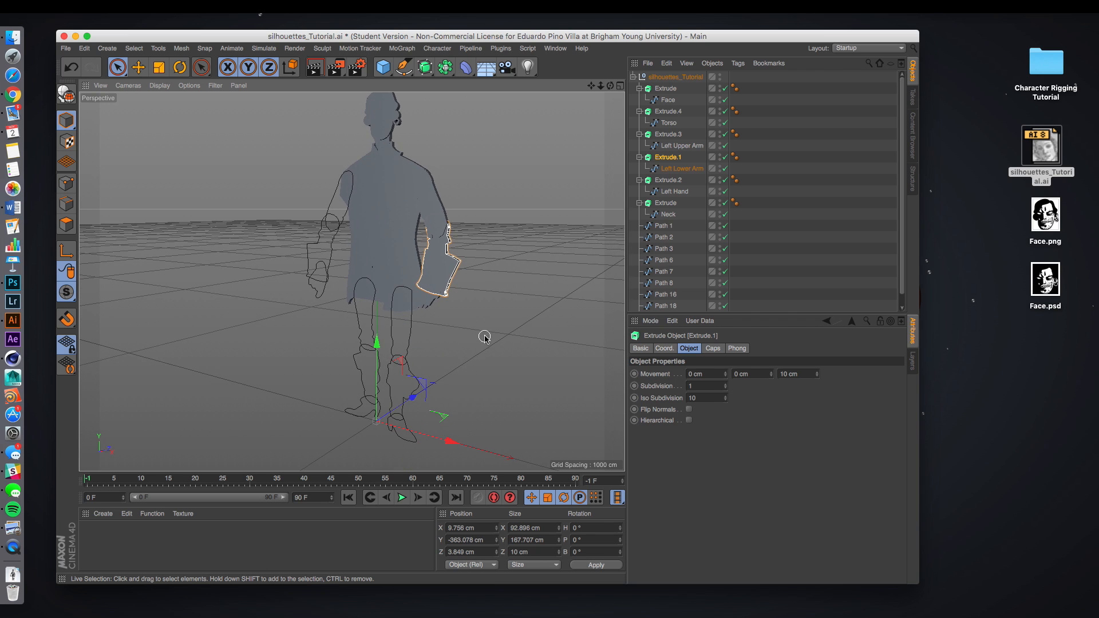
{"action": "left_click", "coordinate": [67, 250]}
{"action": "left_click_drag", "start_coordinate": [378, 342], "coordinate": [388, 204]}
{"action": "left_click_drag", "start_coordinate": [454, 294], "coordinate": [512, 295]}
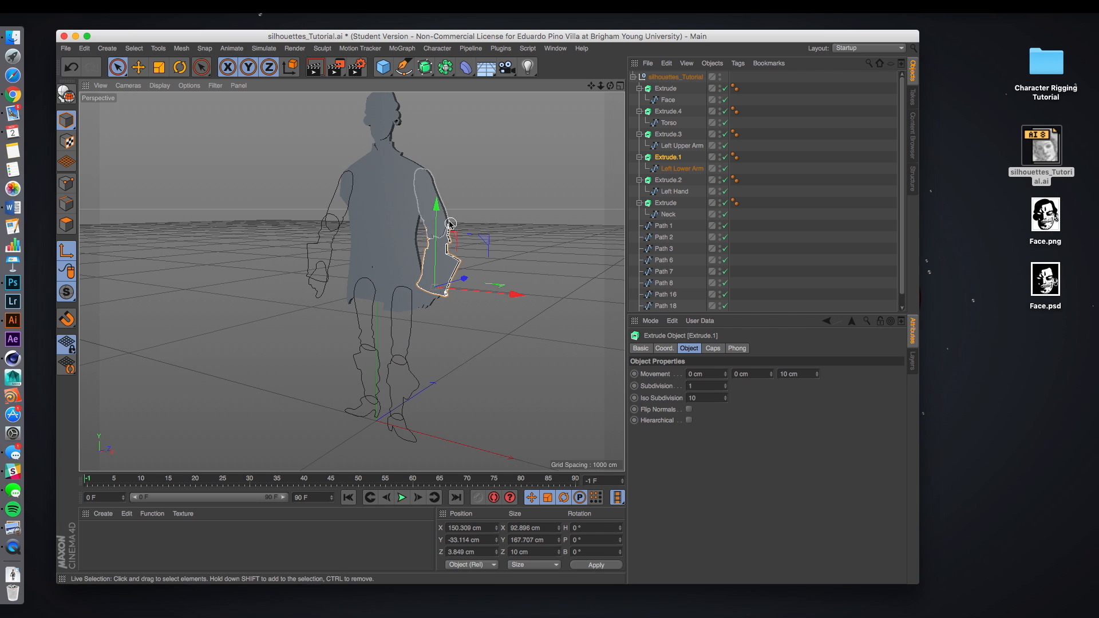
{"action": "left_click_drag", "start_coordinate": [437, 207], "coordinate": [444, 167]}
Step: Nudge the left lower arm's Extrude.1 slightly along Z relative to the upper arm
{"action": "scroll", "coordinate": [452, 283], "scroll_direction": "up", "scroll_amount": 5}
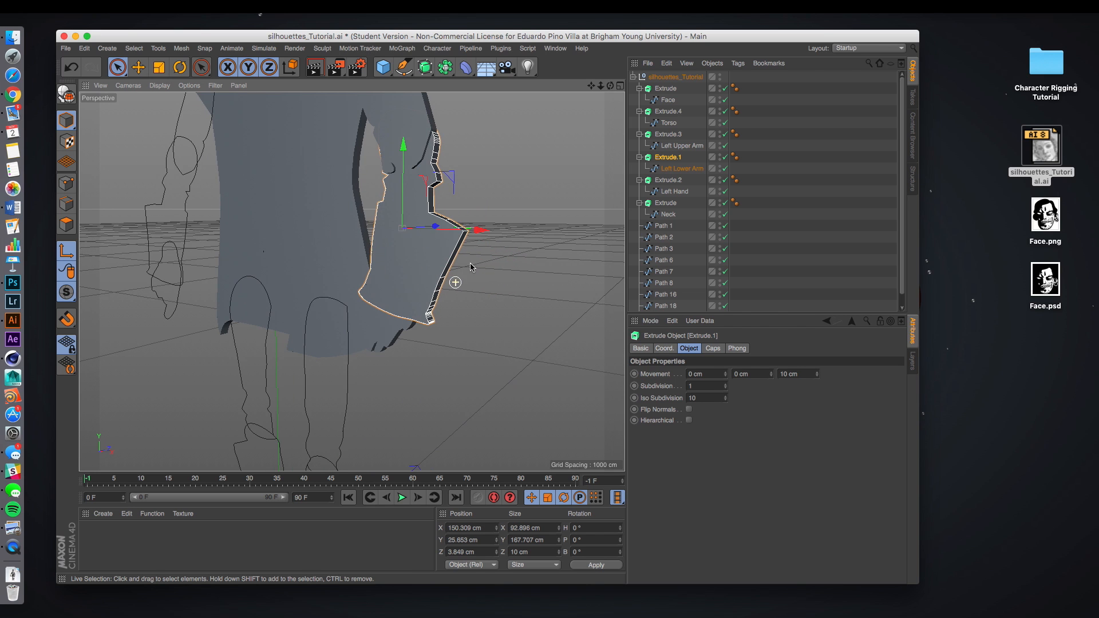
{"action": "scroll", "coordinate": [496, 319], "scroll_direction": "up", "scroll_amount": 8}
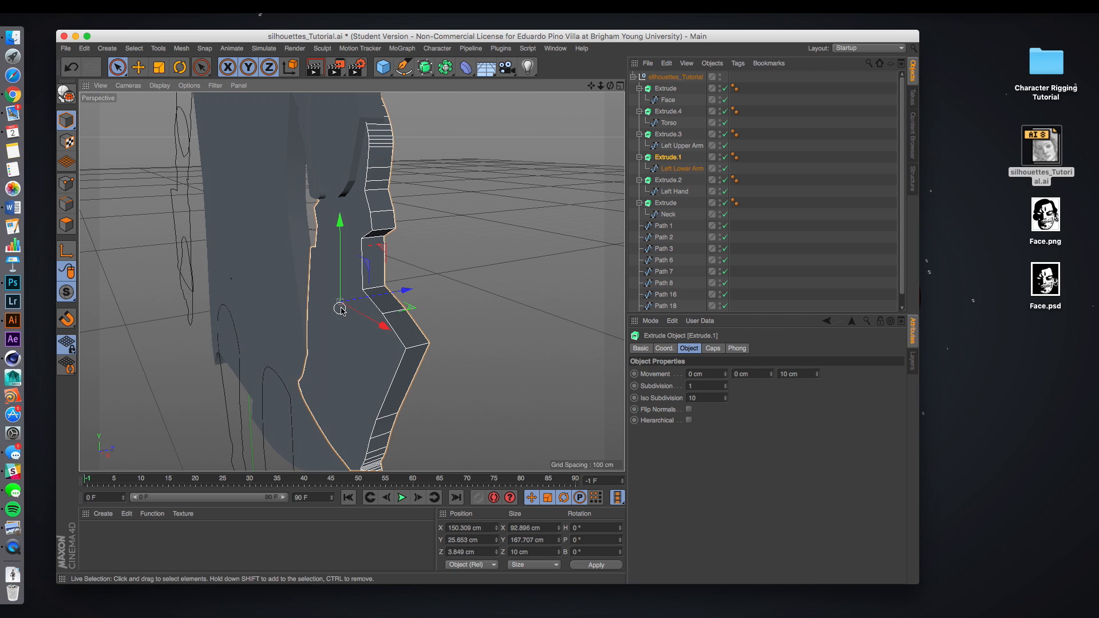
{"action": "left_click_drag", "start_coordinate": [402, 298], "coordinate": [399, 296]}
{"action": "middle_click_drag", "start_coordinate": [435, 362], "coordinate": [496, 282], "text": "alt"}
{"action": "left_click_drag", "start_coordinate": [441, 378], "coordinate": [493, 354], "text": "alt"}
Step: Move only the axis of the left hand's Extrude.2 onto the hand, at about X 126 cm and Y -57 cm
{"action": "left_click", "coordinate": [361, 402]}
{"action": "left_click_drag", "start_coordinate": [429, 441], "coordinate": [389, 395], "text": "alt"}
{"action": "right_click_drag", "start_coordinate": [392, 410], "coordinate": [140, 394], "text": "alt"}
{"action": "middle_click_drag", "start_coordinate": [141, 394], "coordinate": [136, 275], "text": "alt"}
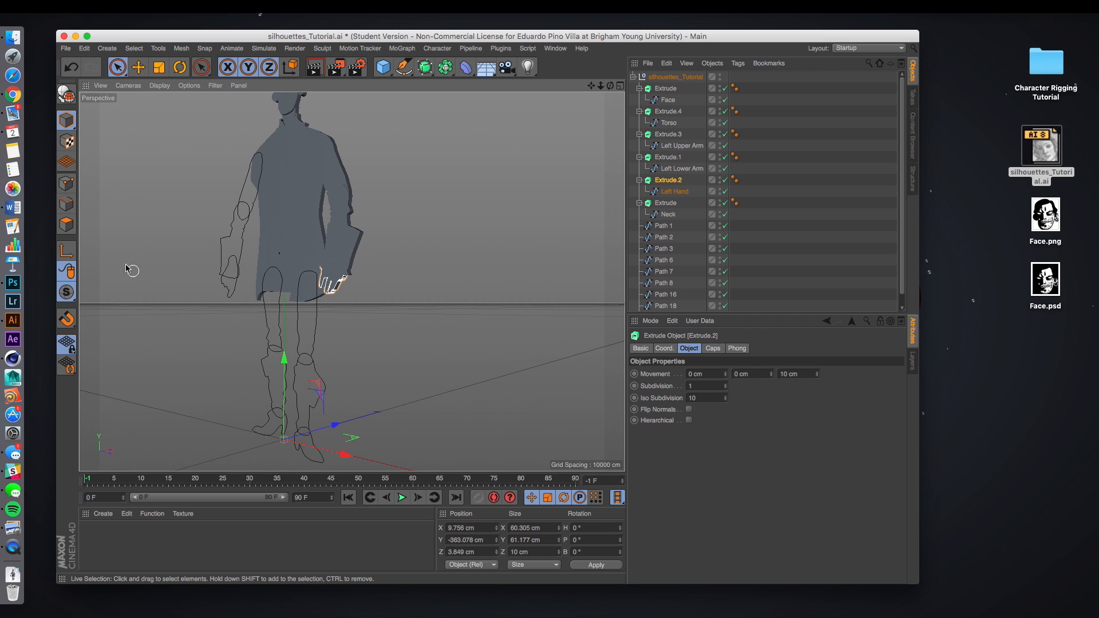
{"action": "left_click_drag", "start_coordinate": [284, 357], "coordinate": [281, 221]}
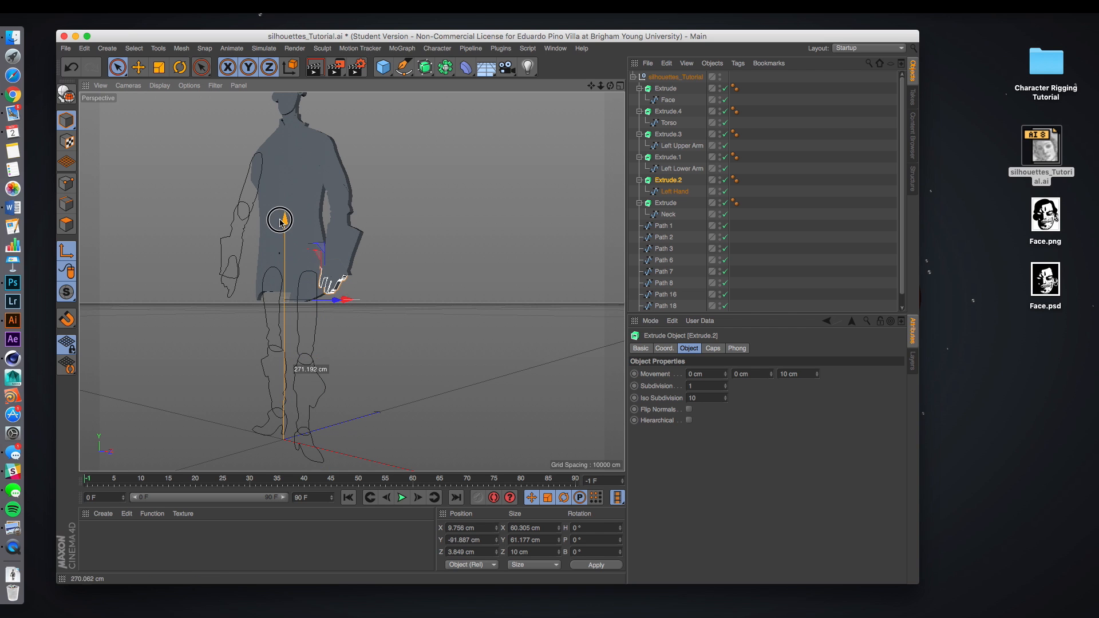
{"action": "left_click_drag", "start_coordinate": [340, 256], "coordinate": [393, 369], "text": "alt"}
{"action": "left_click_drag", "start_coordinate": [326, 277], "coordinate": [403, 291]}
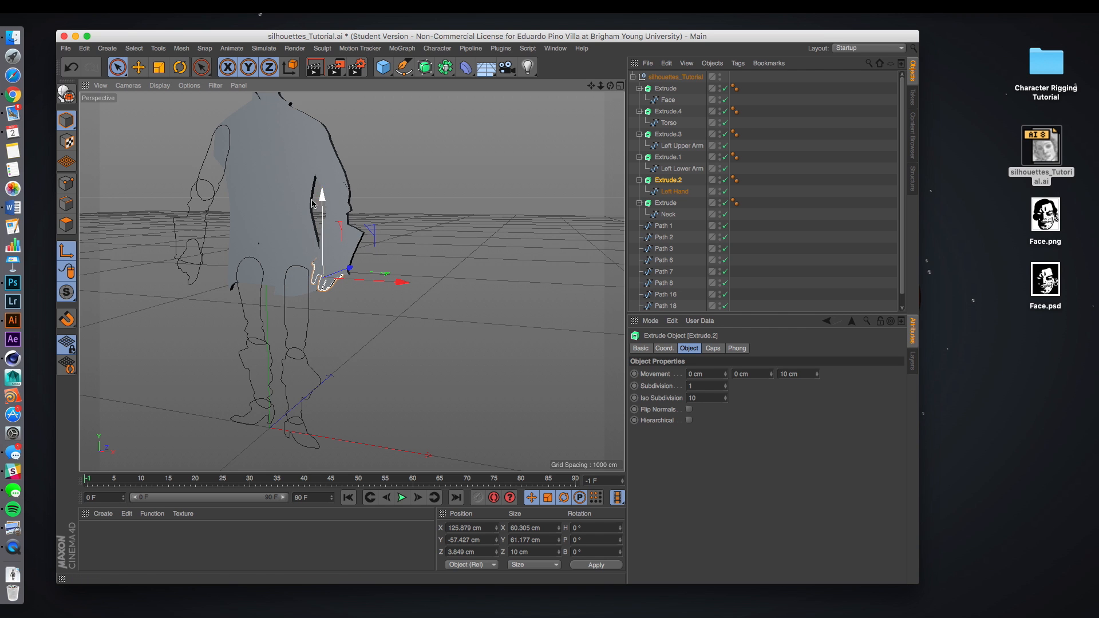
{"action": "left_click", "coordinate": [68, 253]}
Step: Move the left hand's Extrude.2 along Z to about 2.4 cm and deselect it
{"action": "scroll", "coordinate": [307, 270], "scroll_direction": "up", "scroll_amount": 6}
{"action": "scroll", "coordinate": [422, 343], "scroll_direction": "up", "scroll_amount": 4}
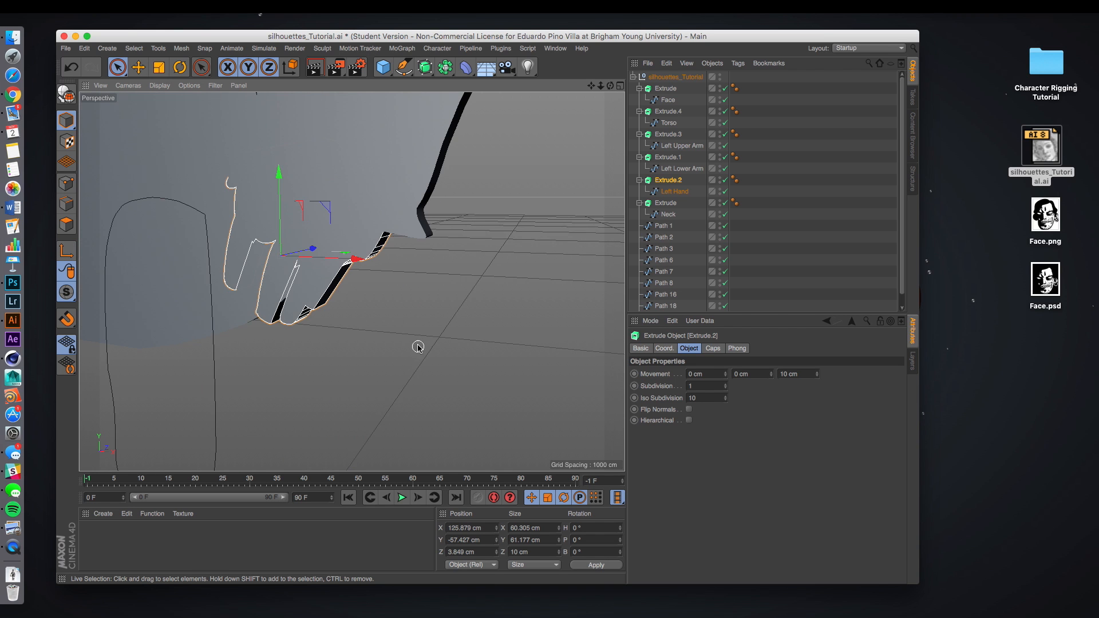
{"action": "scroll", "coordinate": [401, 345], "scroll_direction": "up", "scroll_amount": 4}
{"action": "scroll", "coordinate": [372, 298], "scroll_direction": "up", "scroll_amount": 3}
{"action": "left_click_drag", "start_coordinate": [366, 271], "coordinate": [499, 363]}
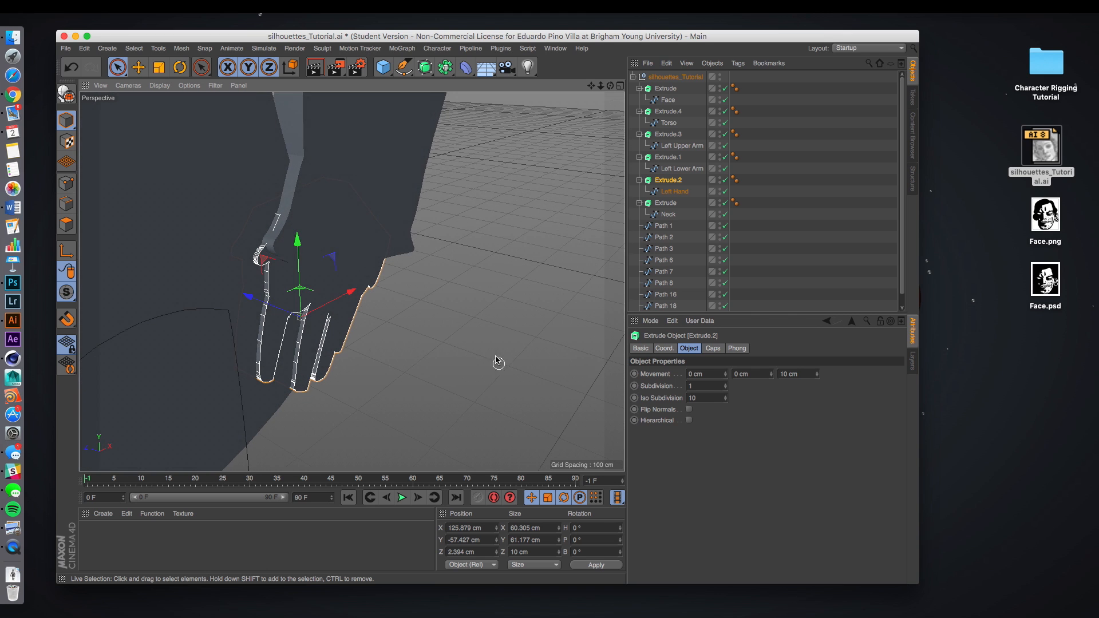
{"action": "left_click", "coordinate": [395, 198]}
{"action": "left_click", "coordinate": [445, 313]}
Step: Switch to the lafitte_silhouettes_Test1.c4d document, hide the Character Outlines group and show the Character Extruded group
{"action": "scroll", "coordinate": [446, 313], "scroll_direction": "down", "scroll_amount": 5}
{"action": "left_click_drag", "start_coordinate": [474, 274], "coordinate": [318, 333], "text": "alt"}
{"action": "scroll", "coordinate": [368, 327], "scroll_direction": "down", "scroll_amount": 5}
{"action": "left_click_drag", "start_coordinate": [341, 268], "coordinate": [335, 282], "text": "alt"}
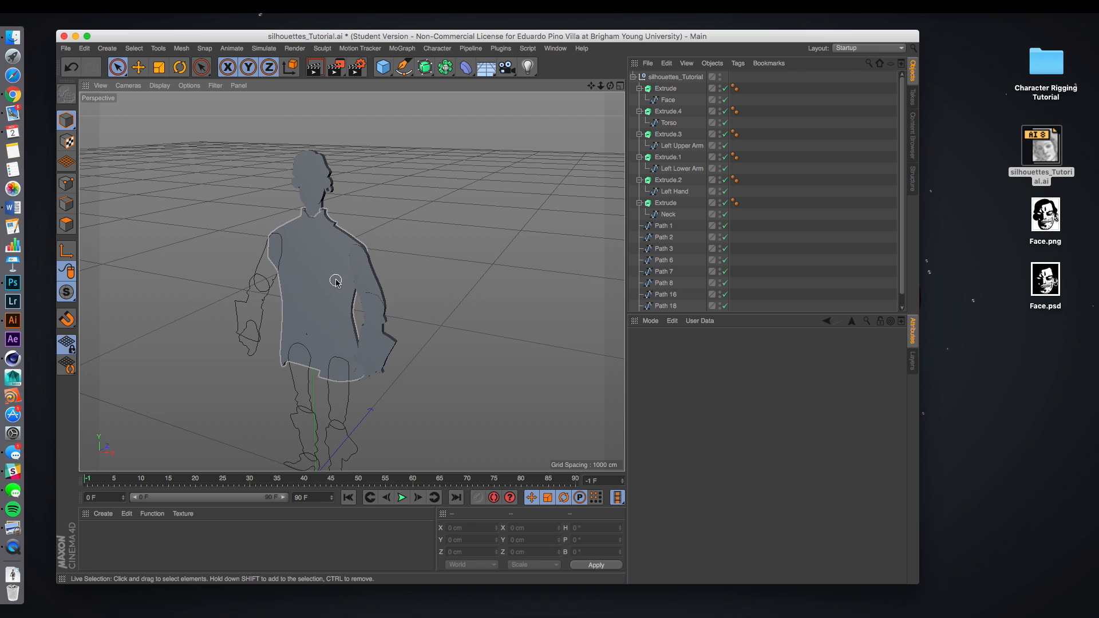
{"action": "left_click", "coordinate": [555, 48]}
{"action": "left_click", "coordinate": [600, 343]}
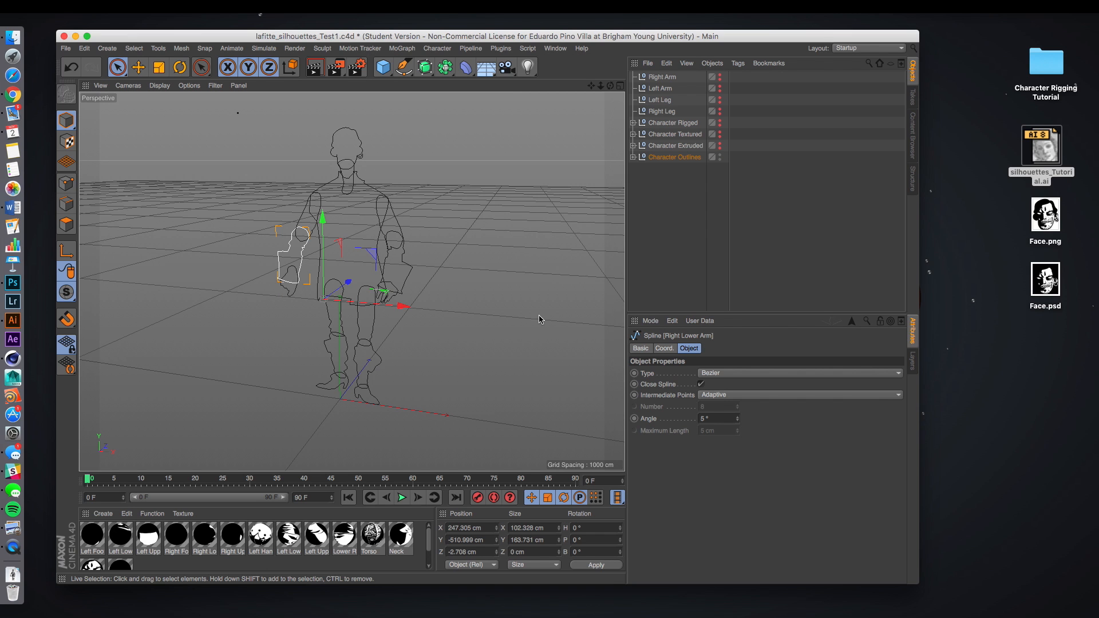
{"action": "left_click", "coordinate": [720, 159]}
{"action": "left_click", "coordinate": [721, 151]}
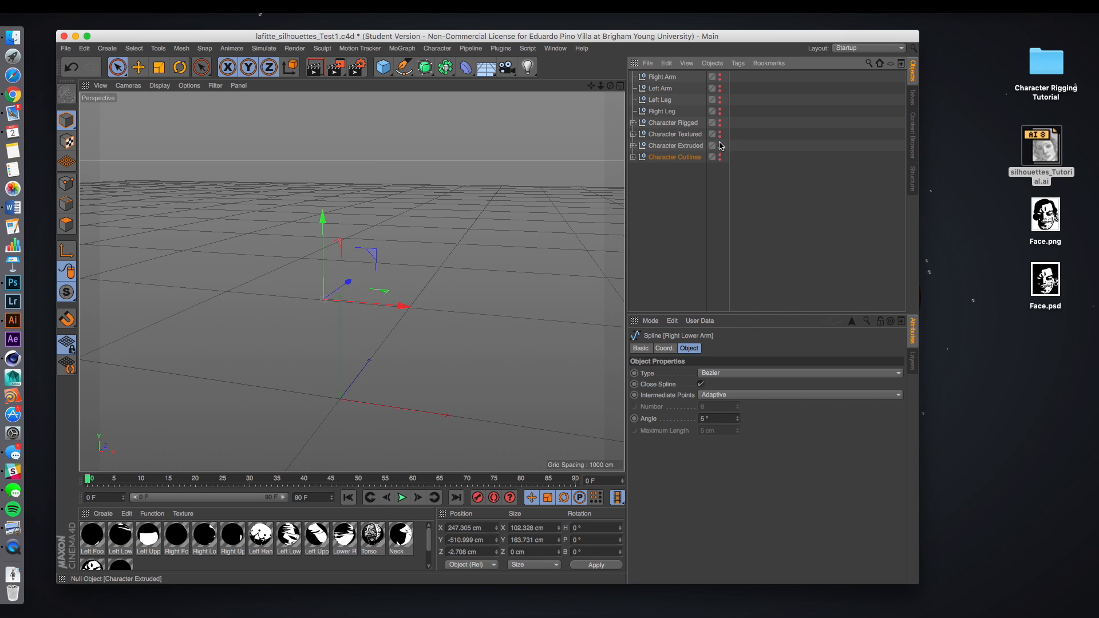
{"action": "left_click", "coordinate": [721, 147]}
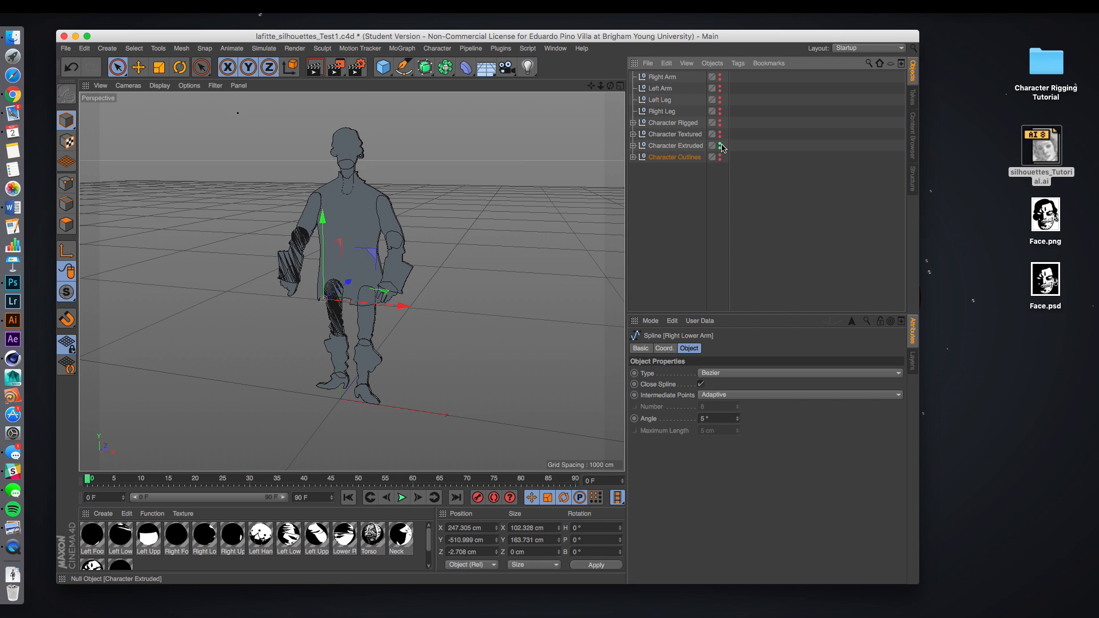
Step: Examine the surface of the right lower arm extrusion up close
{"action": "left_click_drag", "start_coordinate": [527, 228], "coordinate": [459, 292], "text": "alt"}
{"action": "scroll", "coordinate": [400, 260], "scroll_direction": "up", "scroll_amount": 5}
{"action": "scroll", "coordinate": [280, 217], "scroll_direction": "up", "scroll_amount": 5}
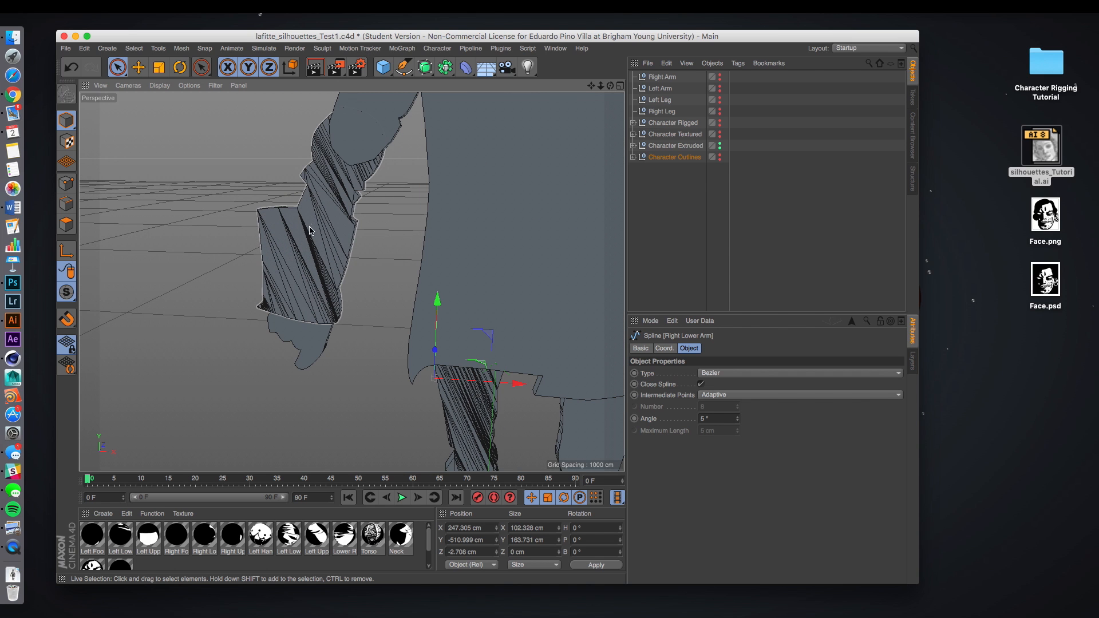
Step: Examine the faceted right lower arm extrusion up close and compare it with the neighbouring body parts
{"action": "scroll", "coordinate": [374, 365], "scroll_direction": "down", "scroll_amount": 5}
{"action": "middle_click_drag", "start_coordinate": [379, 336], "coordinate": [297, 345], "text": "alt"}
{"action": "scroll", "coordinate": [295, 347], "scroll_direction": "down", "scroll_amount": 4}
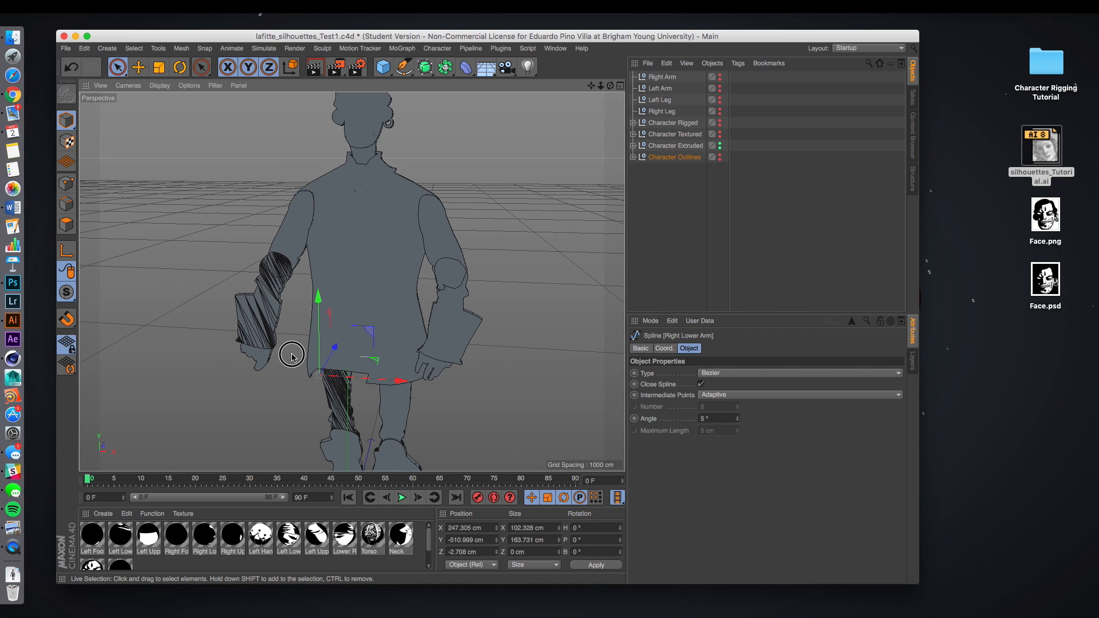
{"action": "left_click_drag", "start_coordinate": [292, 358], "coordinate": [263, 344], "text": "alt"}
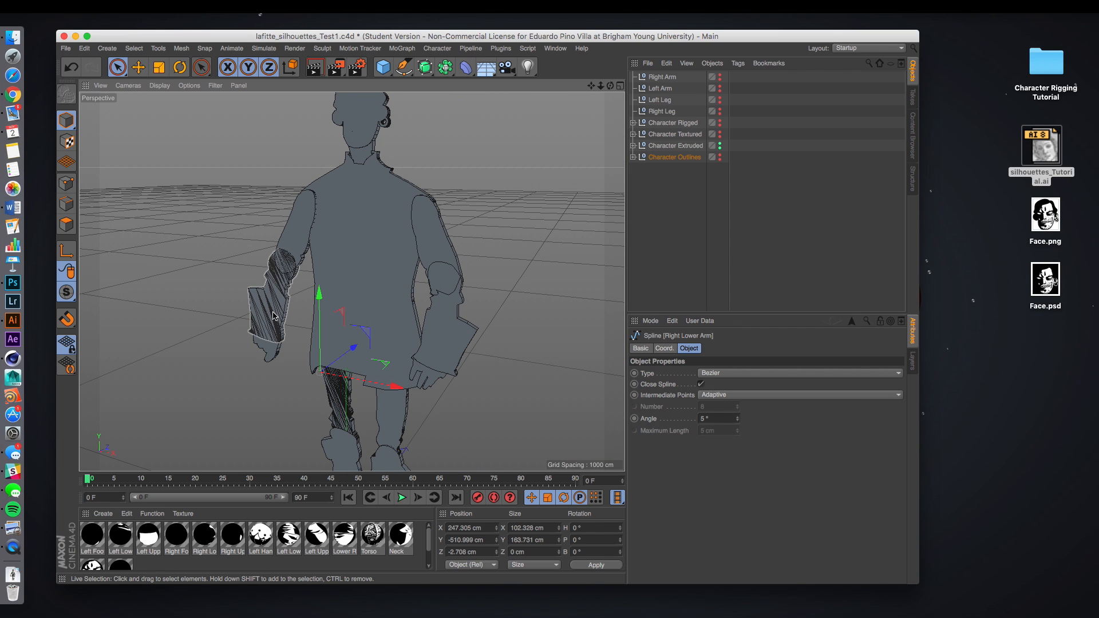
{"action": "scroll", "coordinate": [284, 299], "scroll_direction": "up", "scroll_amount": 8}
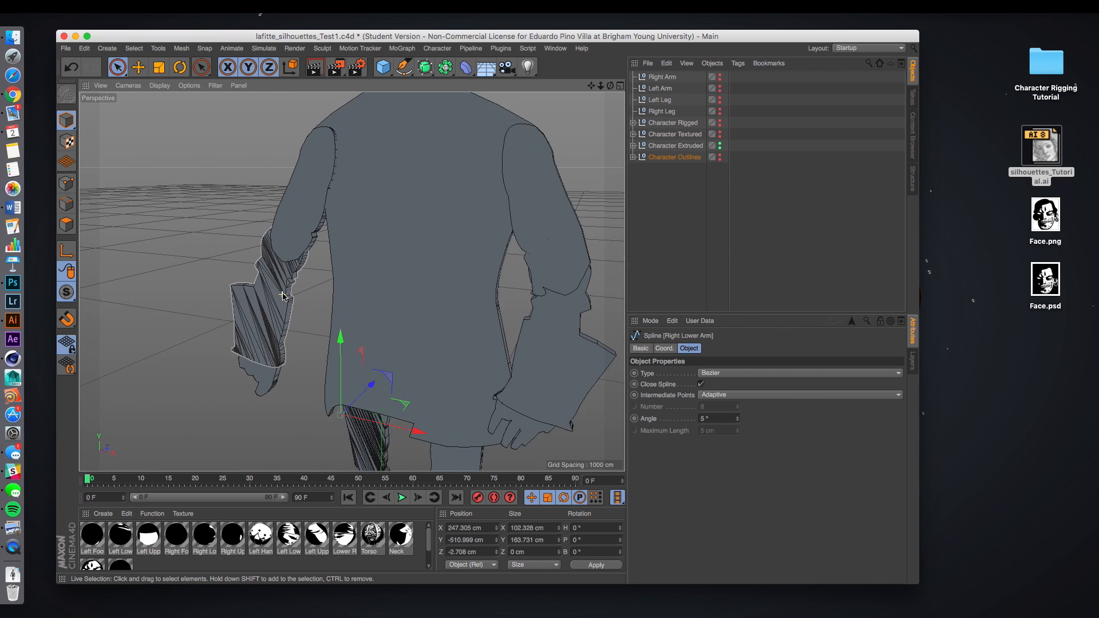
{"action": "middle_click_drag", "start_coordinate": [311, 292], "coordinate": [373, 312], "text": "alt"}
{"action": "left_click_drag", "start_coordinate": [372, 311], "coordinate": [396, 318], "text": "alt"}
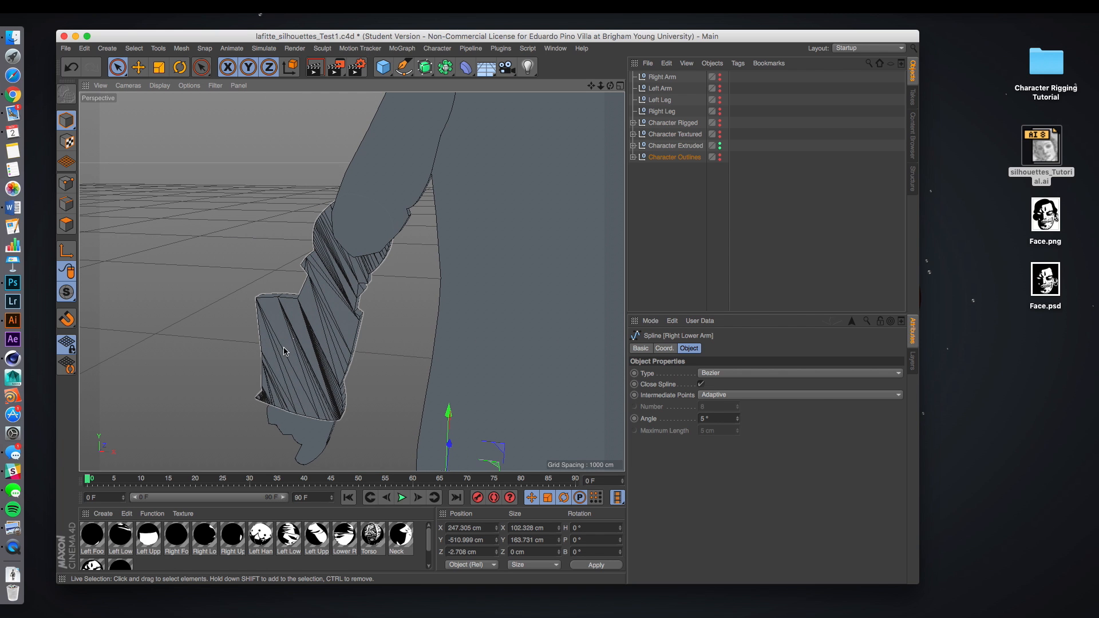
{"action": "scroll", "coordinate": [322, 336], "scroll_direction": "down", "scroll_amount": 10}
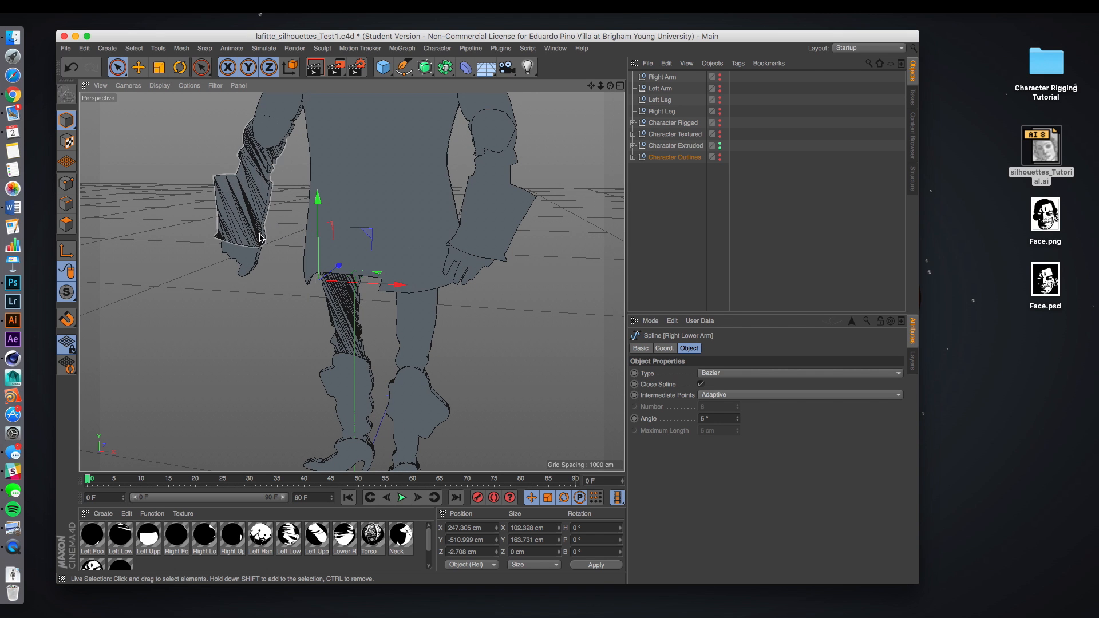
Step: Examine the extruded character's legs, arms and torso from several angles to check the depth layering
{"action": "middle_click_drag", "start_coordinate": [414, 211], "coordinate": [351, 282], "text": "alt"}
{"action": "left_click_drag", "start_coordinate": [288, 331], "coordinate": [329, 316], "text": "alt"}
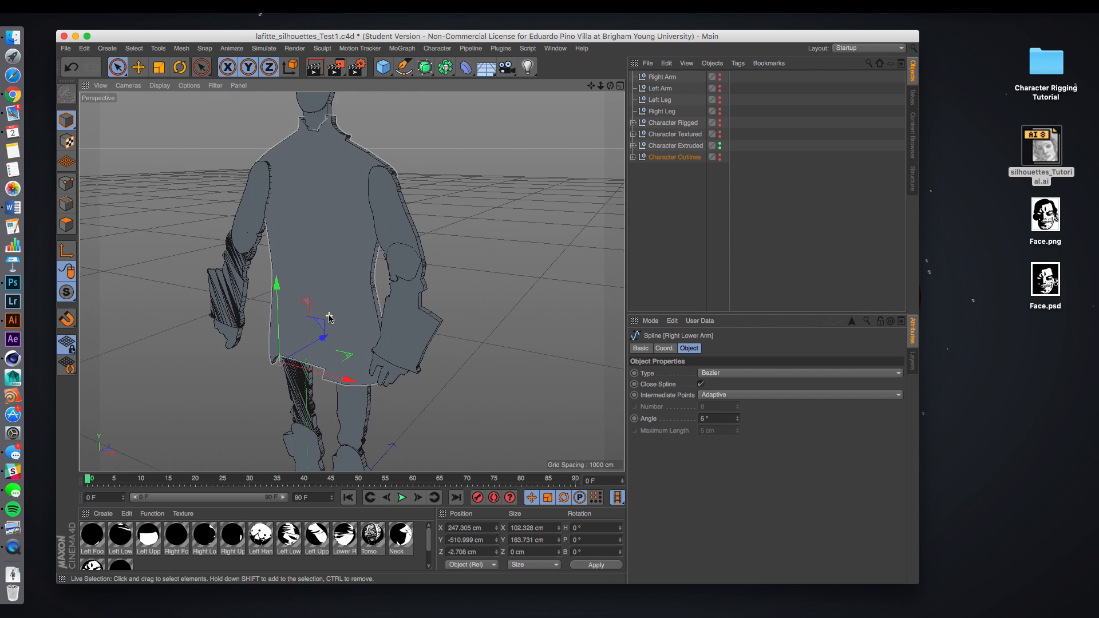
{"action": "scroll", "coordinate": [329, 317], "scroll_direction": "up", "scroll_amount": 1}
{"action": "middle_click_drag", "start_coordinate": [365, 324], "coordinate": [351, 280], "text": "alt"}
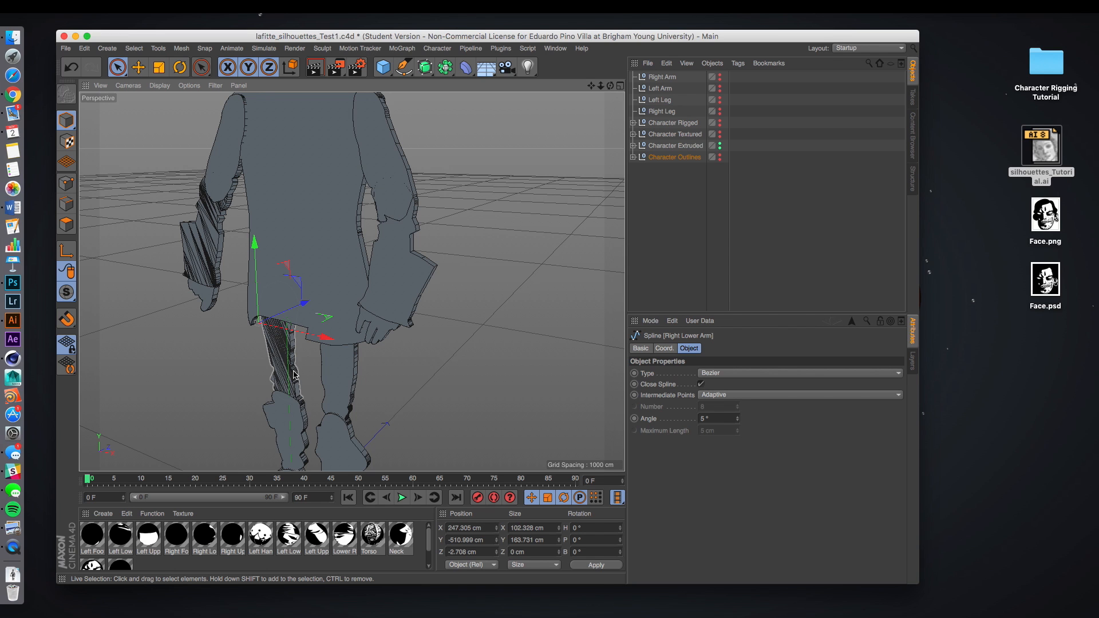
{"action": "left_click_drag", "start_coordinate": [440, 339], "coordinate": [391, 338], "text": "alt"}
{"action": "scroll", "coordinate": [384, 327], "scroll_direction": "down", "scroll_amount": 5}
{"action": "middle_click_drag", "start_coordinate": [402, 278], "coordinate": [415, 325], "text": "alt"}
{"action": "left_click_drag", "start_coordinate": [415, 325], "coordinate": [463, 321], "text": "alt"}
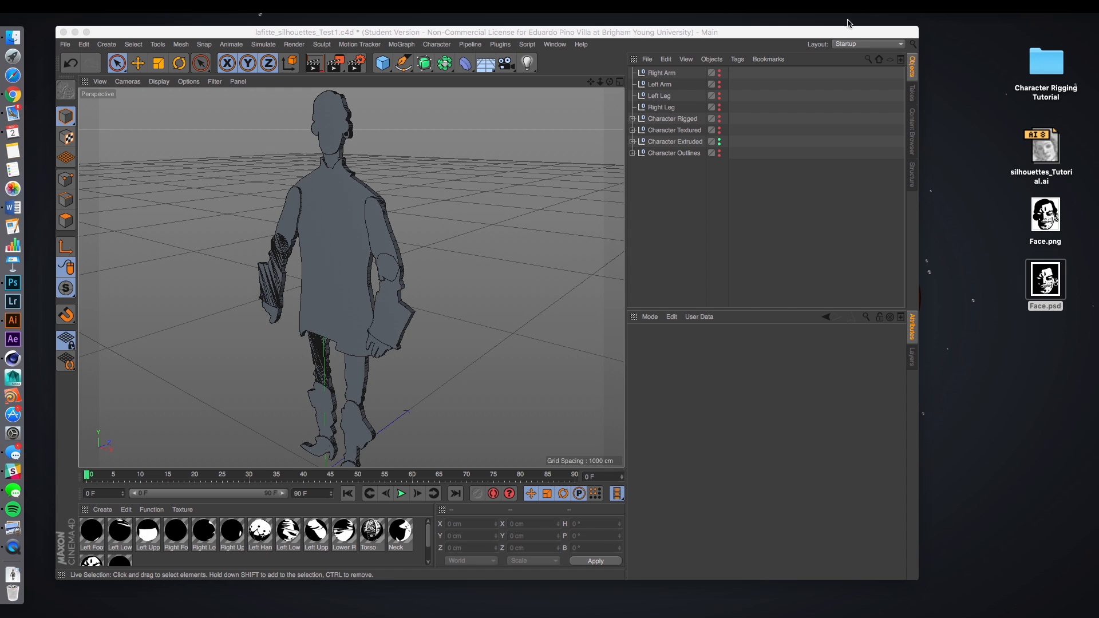
{"action": "left_click_drag", "start_coordinate": [429, 282], "coordinate": [436, 283], "text": "alt"}
{"action": "left_click_drag", "start_coordinate": [415, 246], "coordinate": [399, 237], "text": "alt"}
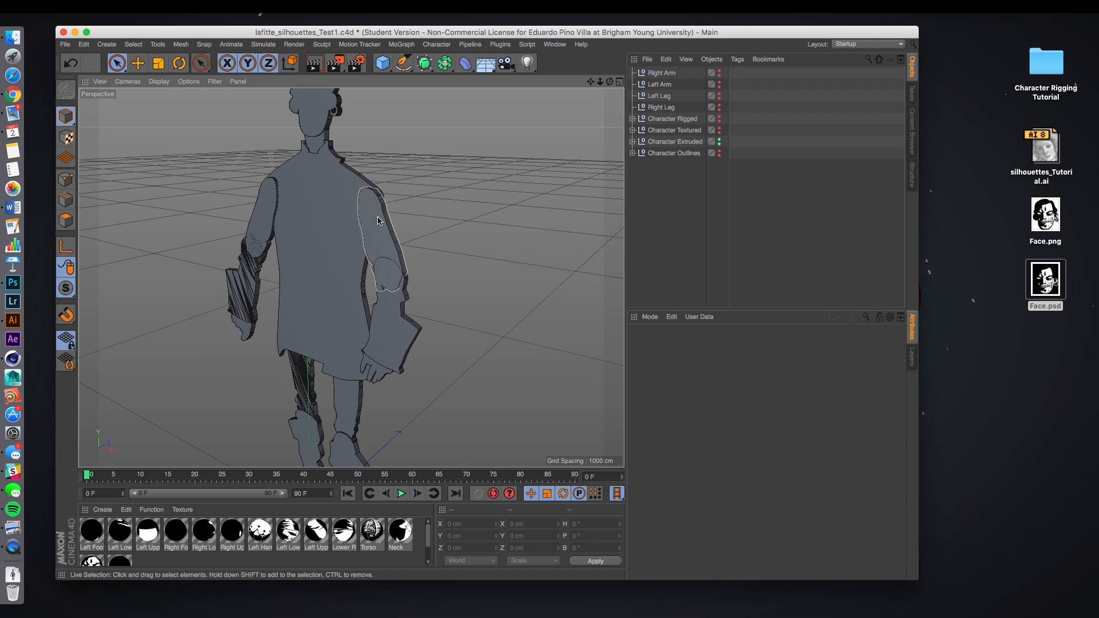
Step: Select several extruded parts in the viewport one after another, ending with the left upper leg
{"action": "left_click", "coordinate": [382, 307]}
{"action": "left_click", "coordinate": [342, 314]}
{"action": "left_click", "coordinate": [307, 380]}
{"action": "left_click", "coordinate": [346, 398]}
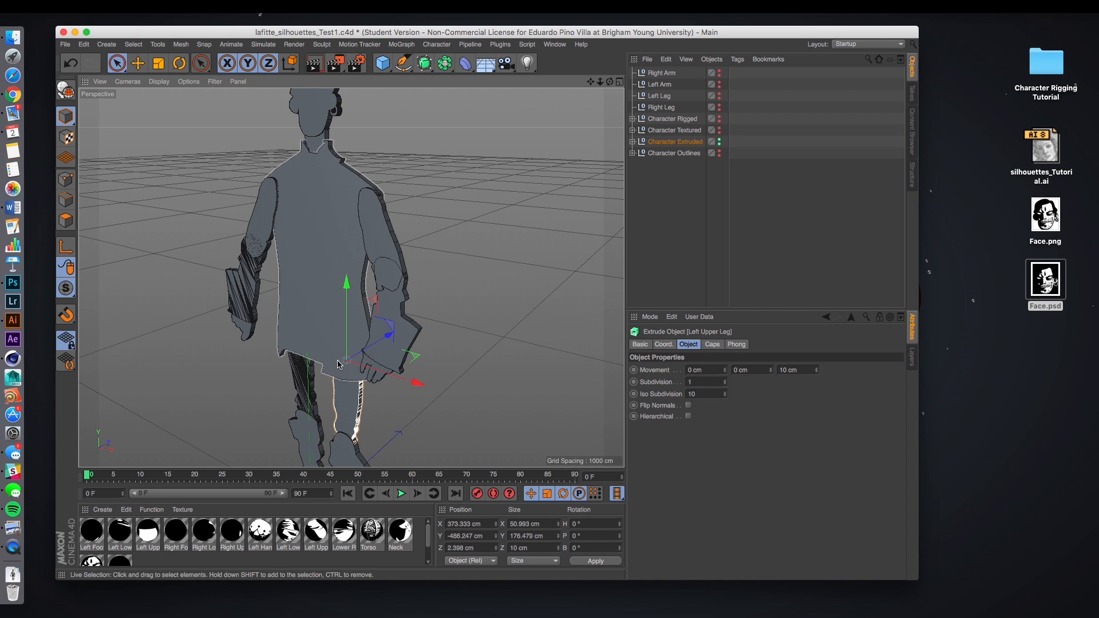
Step: Expand the Character Extruded group, go through its parts from Face to Right Hand, and clear the selection
{"action": "left_click", "coordinate": [633, 142]}
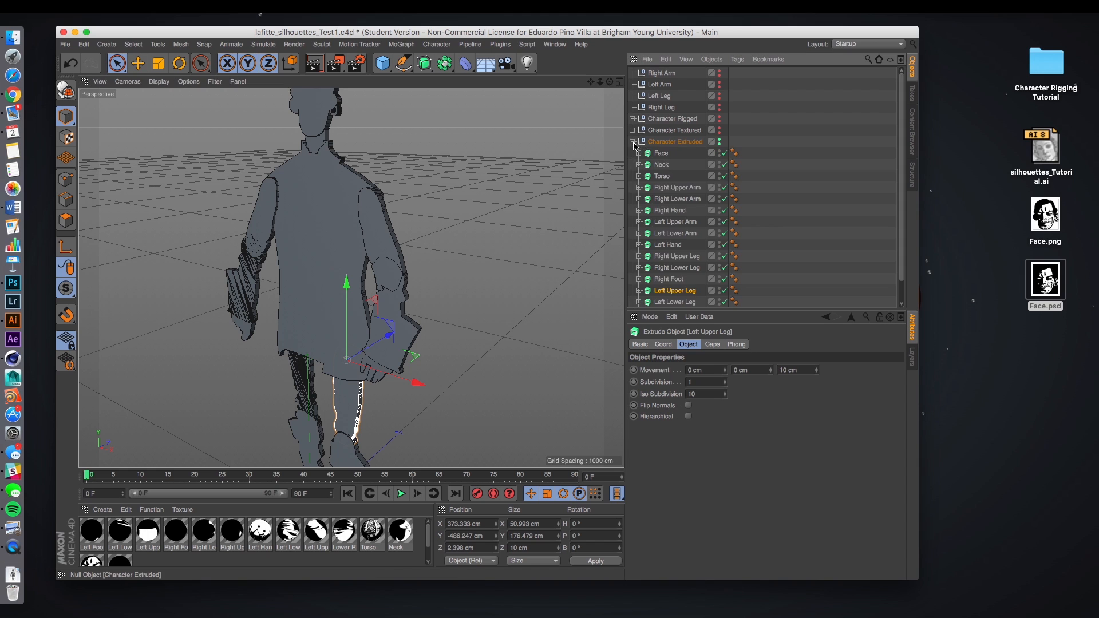
{"action": "left_click", "coordinate": [662, 153]}
{"action": "left_click", "coordinate": [661, 165]}
{"action": "left_click", "coordinate": [662, 176]}
{"action": "left_click", "coordinate": [669, 189]}
{"action": "left_click", "coordinate": [668, 199]}
{"action": "left_click", "coordinate": [669, 211]}
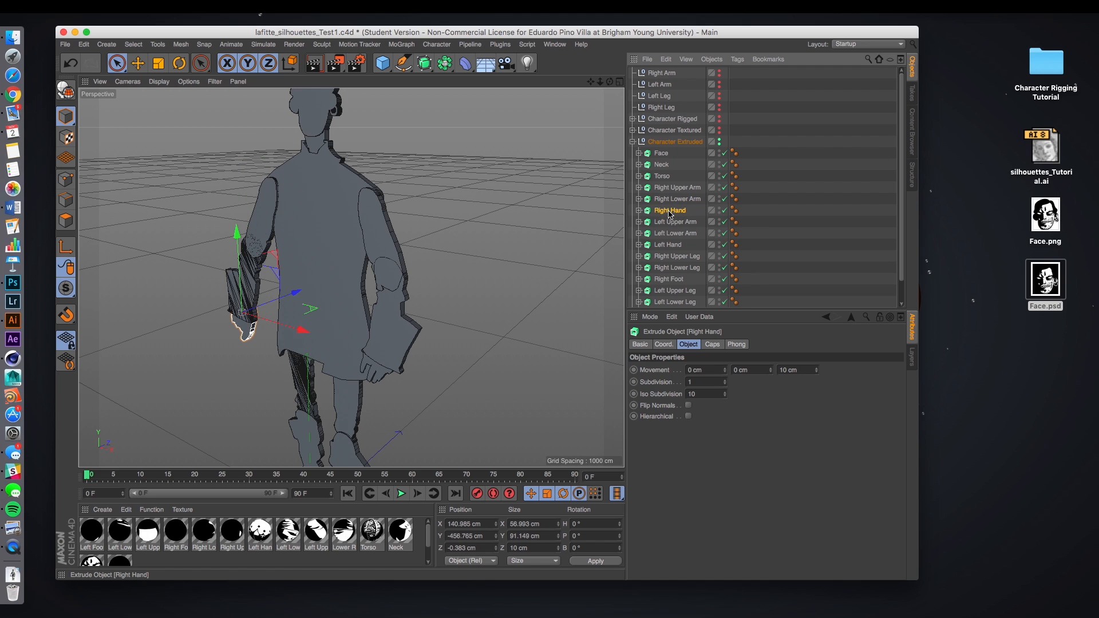
{"action": "left_click", "coordinate": [474, 202]}
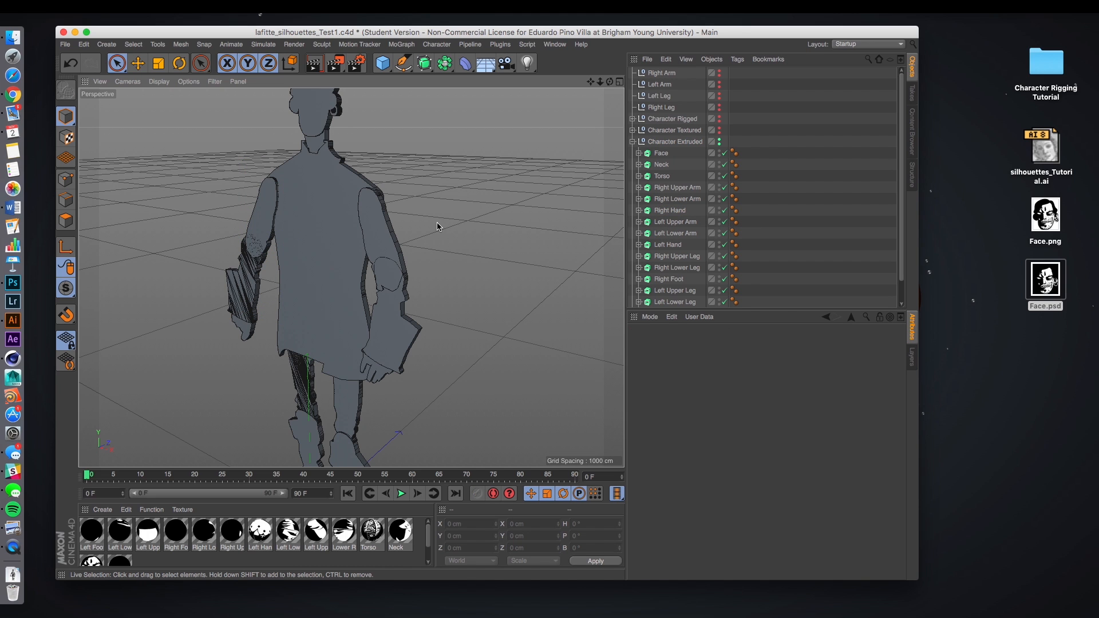
{"action": "left_click_drag", "start_coordinate": [437, 249], "coordinate": [440, 248], "text": "alt"}
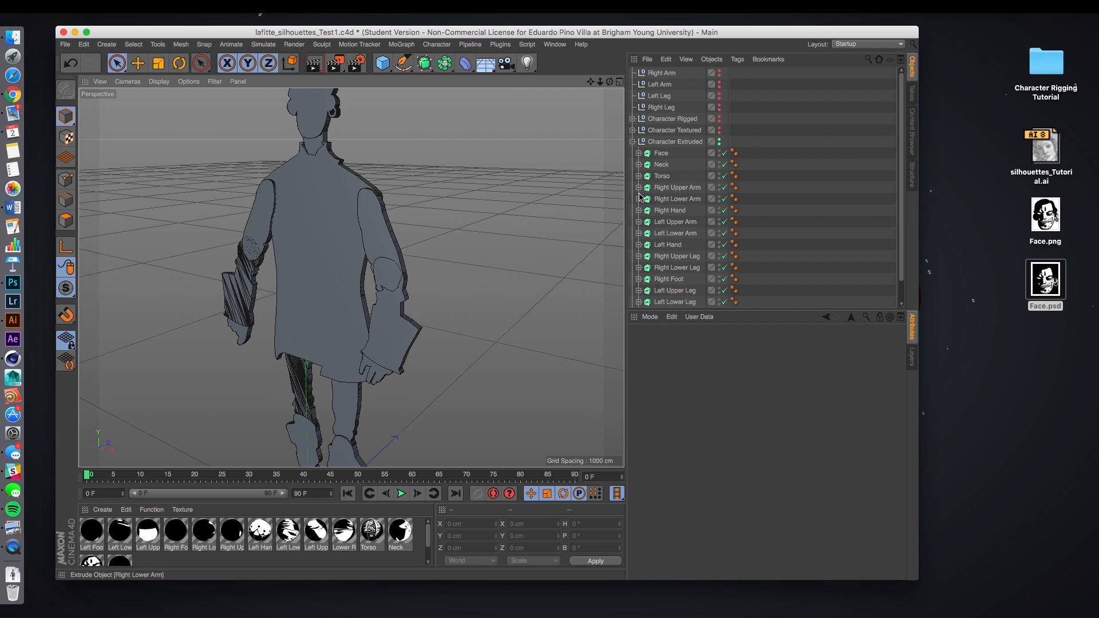
{"action": "left_click_drag", "start_coordinate": [452, 191], "coordinate": [449, 193], "text": "alt"}
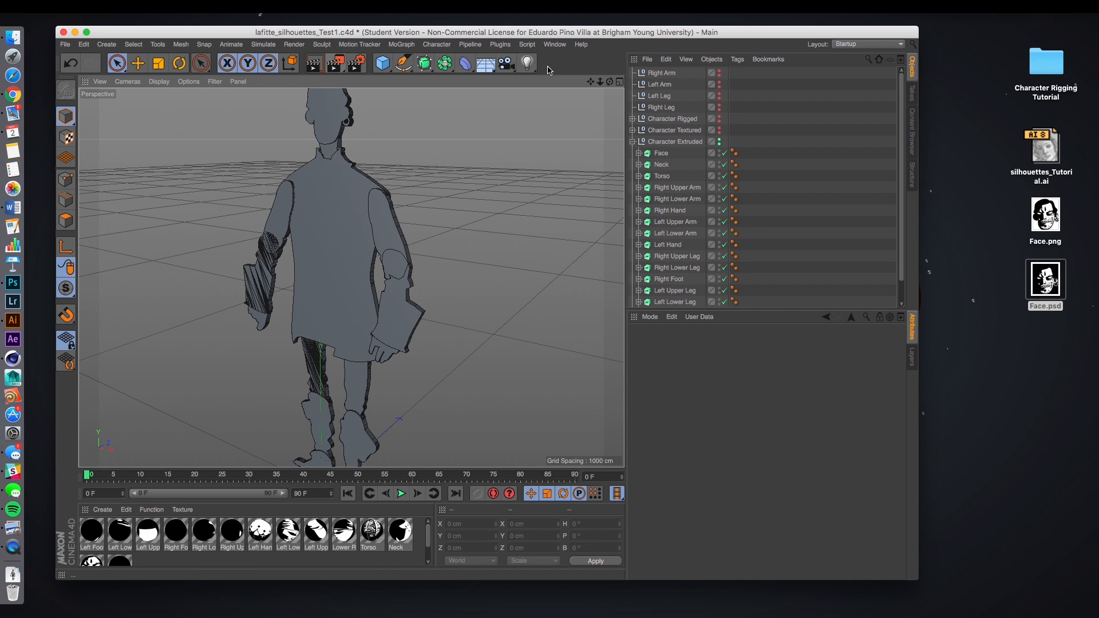
Step: Switch to the silhouettes_Tutorial.ai document and view the partly extruded character
{"action": "left_click", "coordinate": [554, 45]}
{"action": "left_click", "coordinate": [587, 326]}
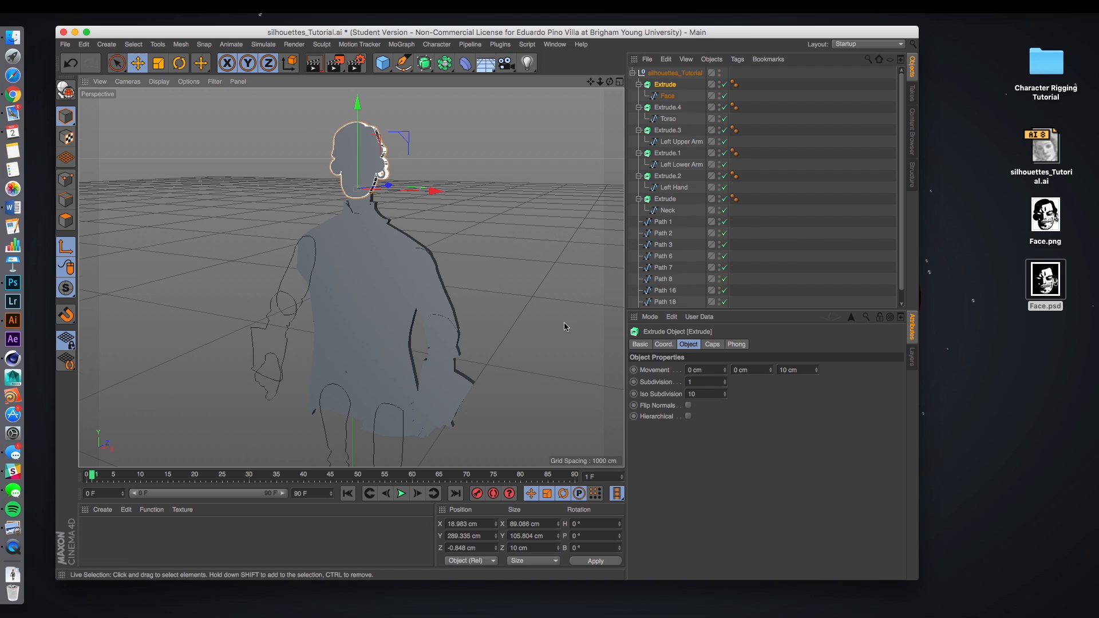
{"action": "left_click_drag", "start_coordinate": [447, 208], "coordinate": [447, 208], "text": "alt"}
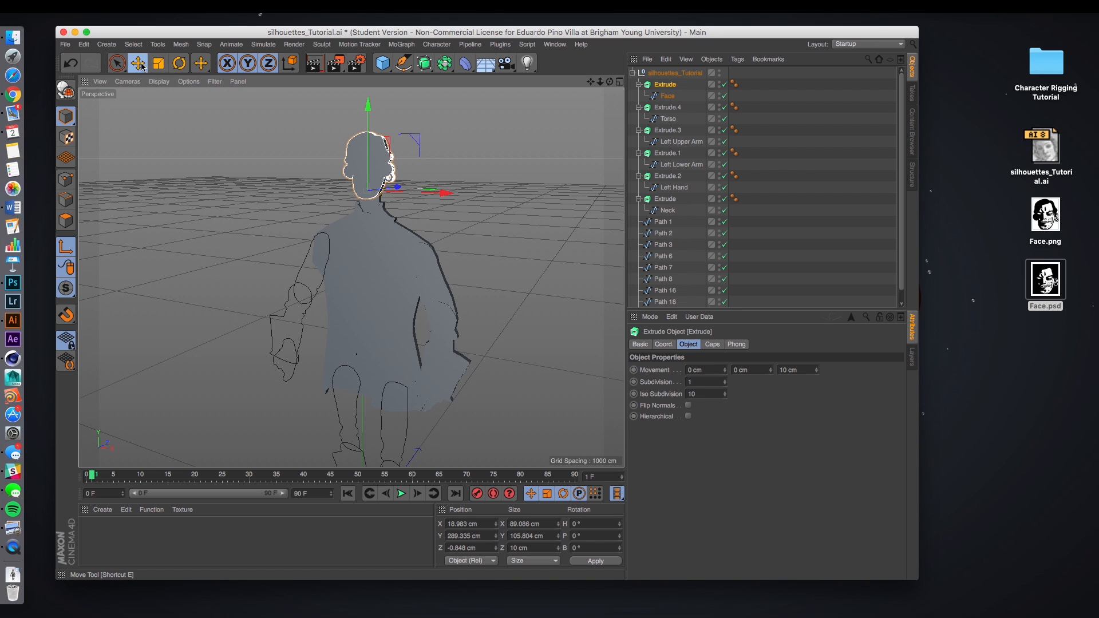
Step: Try scaling and rotating the face's Extrude, undo the transformations and return to the Move tool
{"action": "left_click", "coordinate": [158, 63]}
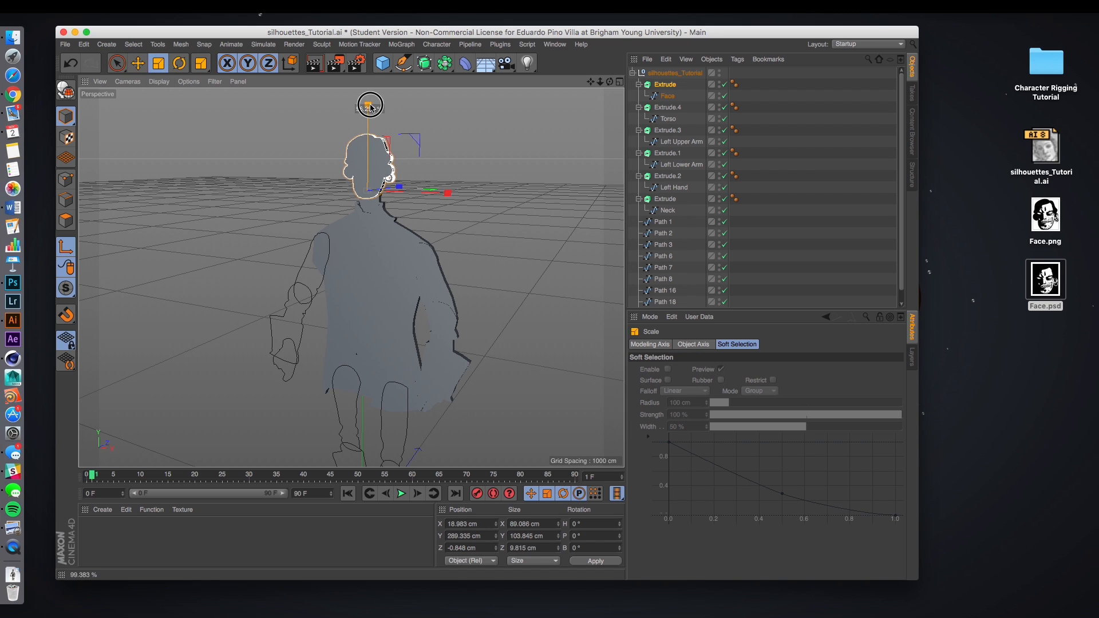
{"action": "left_click", "coordinate": [178, 68]}
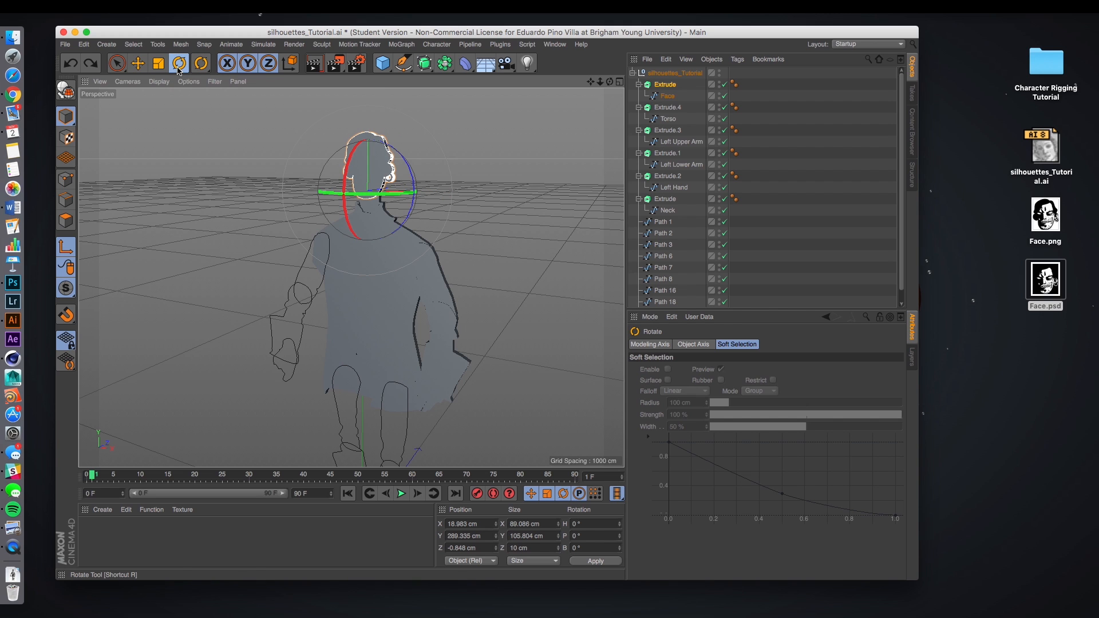
{"action": "left_click_drag", "start_coordinate": [392, 156], "coordinate": [399, 152]}
{"action": "key", "text": "super+z"}
{"action": "left_click", "coordinate": [138, 64]}
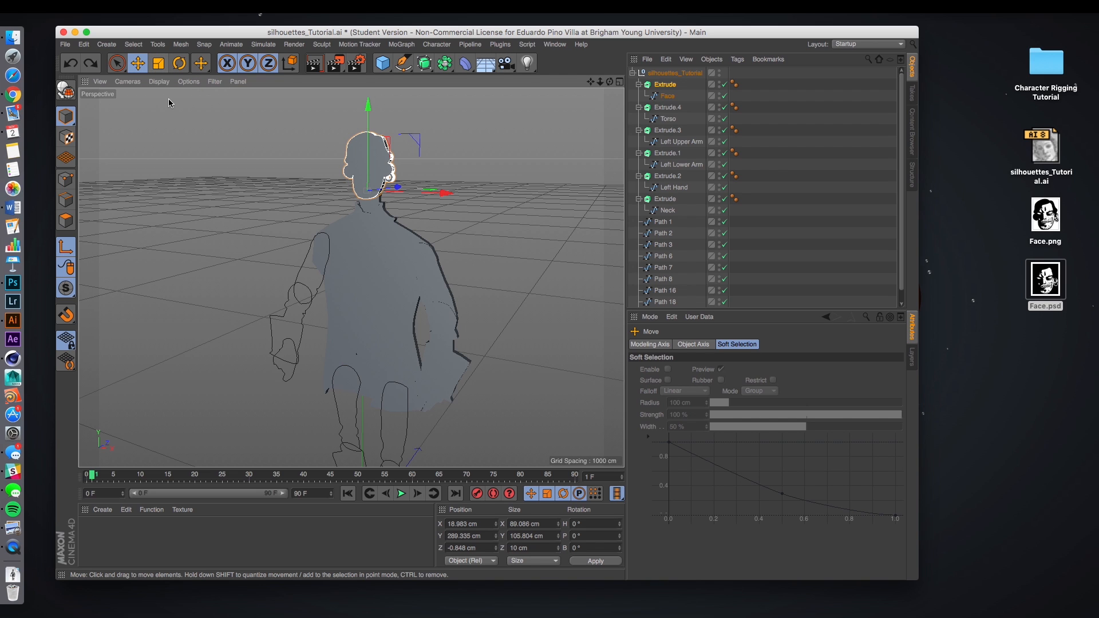
Step: Show all four views and examine the character in the Right view
{"action": "middle_click", "coordinate": [233, 222]}
{"action": "key", "text": "v"}
{"action": "mouse_move", "coordinate": [261, 214]}
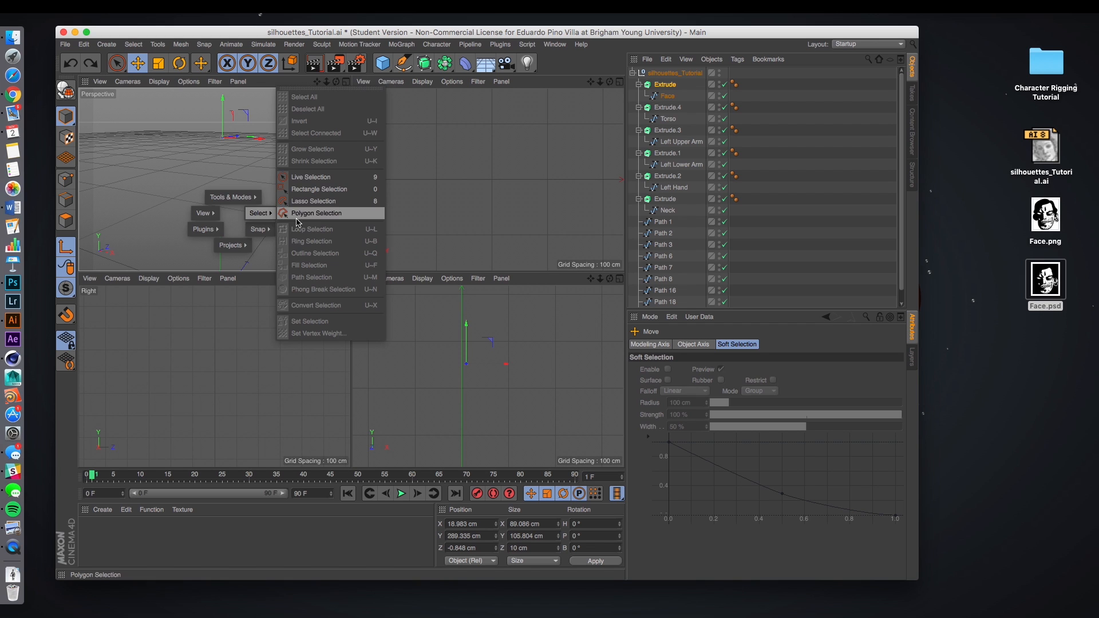
{"action": "left_click", "coordinate": [205, 172]}
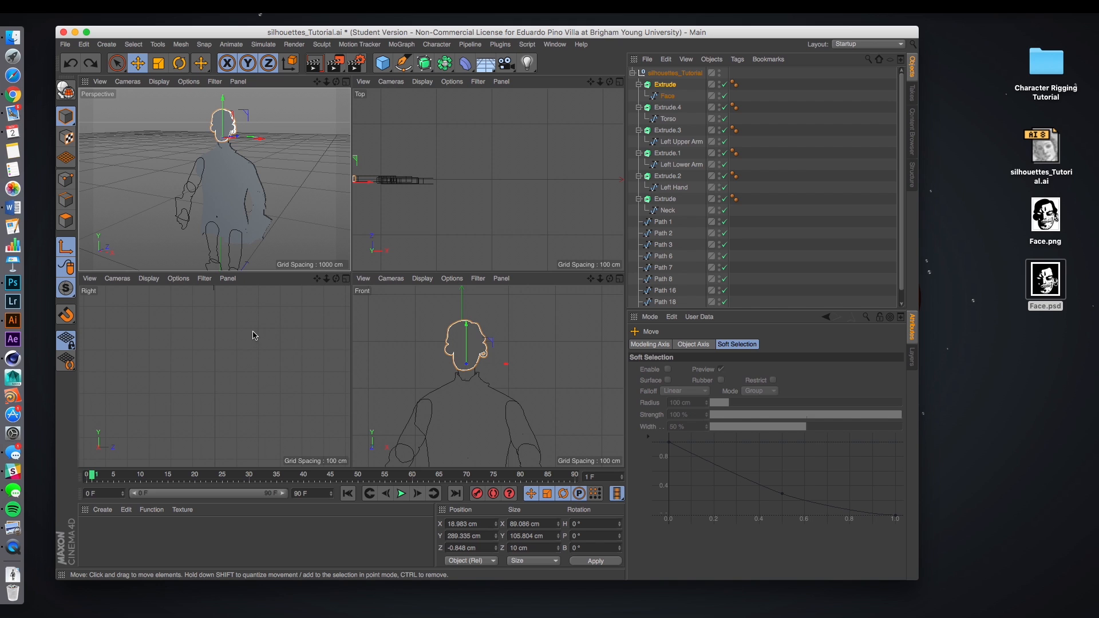
{"action": "scroll", "coordinate": [300, 342], "scroll_direction": "down", "scroll_amount": 7}
{"action": "scroll", "coordinate": [302, 318], "scroll_direction": "up", "scroll_amount": 2}
{"action": "scroll", "coordinate": [301, 319], "scroll_direction": "down", "scroll_amount": 2}
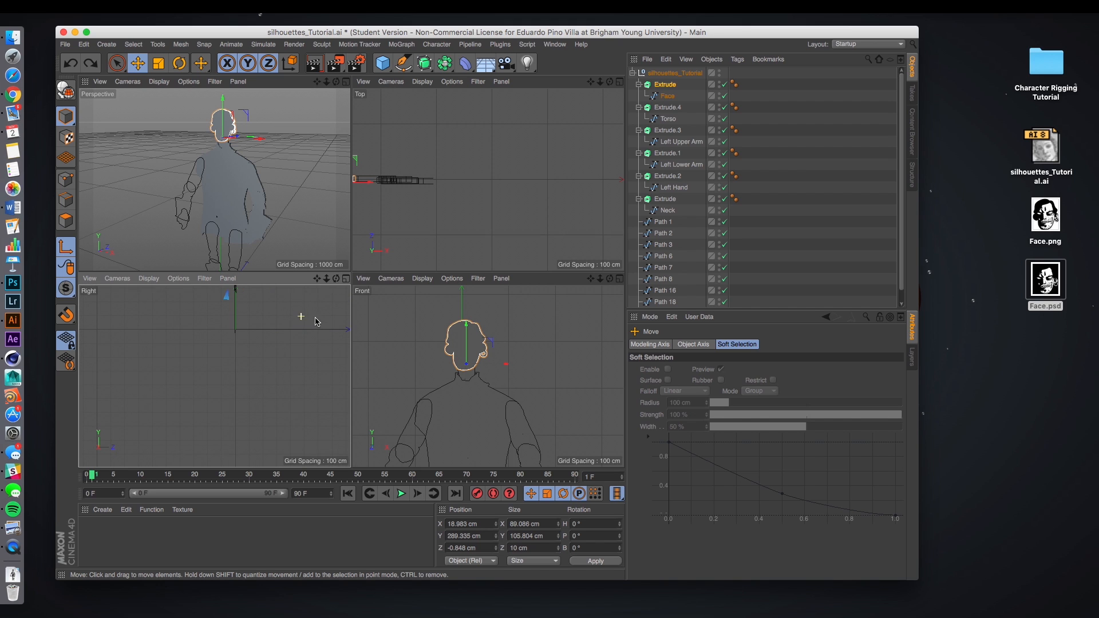
Step: Maximize the Front view and examine the outlines around the head and shoulders
{"action": "middle_click", "coordinate": [406, 319]}
{"action": "scroll", "coordinate": [401, 288], "scroll_direction": "down", "scroll_amount": 4}
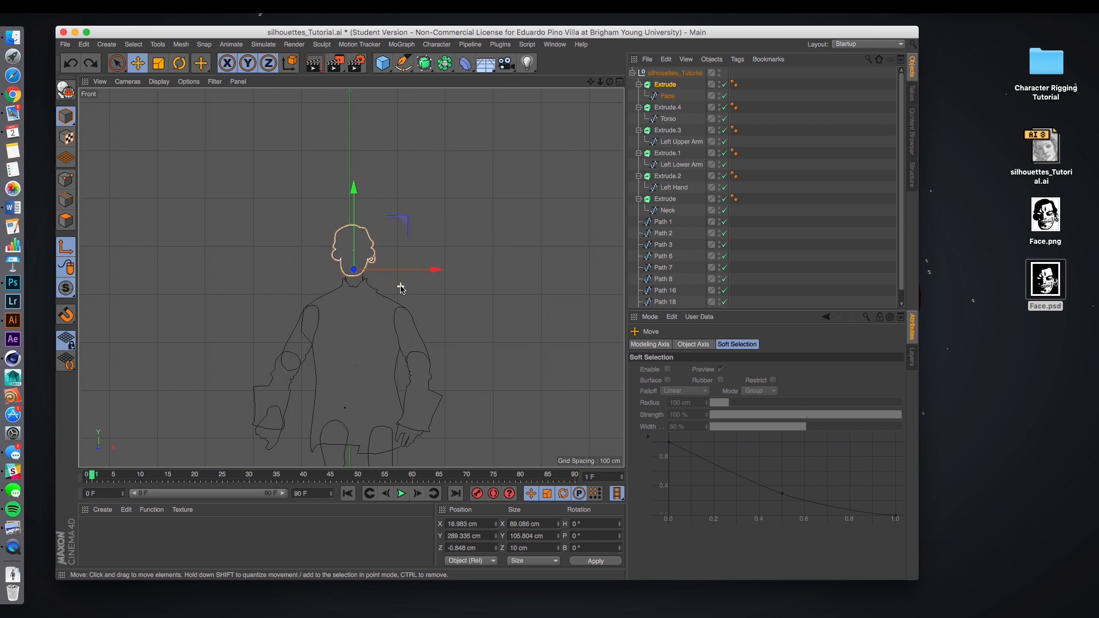
{"action": "scroll", "coordinate": [399, 287], "scroll_direction": "up", "scroll_amount": 4}
{"action": "scroll", "coordinate": [408, 286], "scroll_direction": "down", "scroll_amount": 3}
{"action": "scroll", "coordinate": [413, 283], "scroll_direction": "up", "scroll_amount": 4}
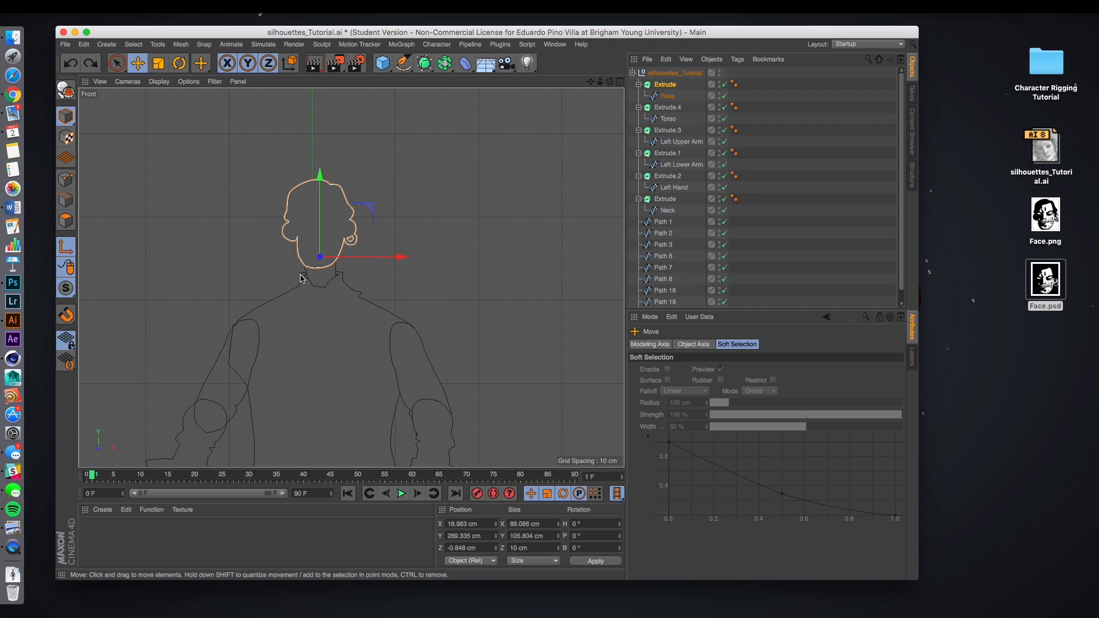
Step: Return to the maximized Perspective view of the character
{"action": "middle_click", "coordinate": [428, 274]}
{"action": "key", "text": "v"}
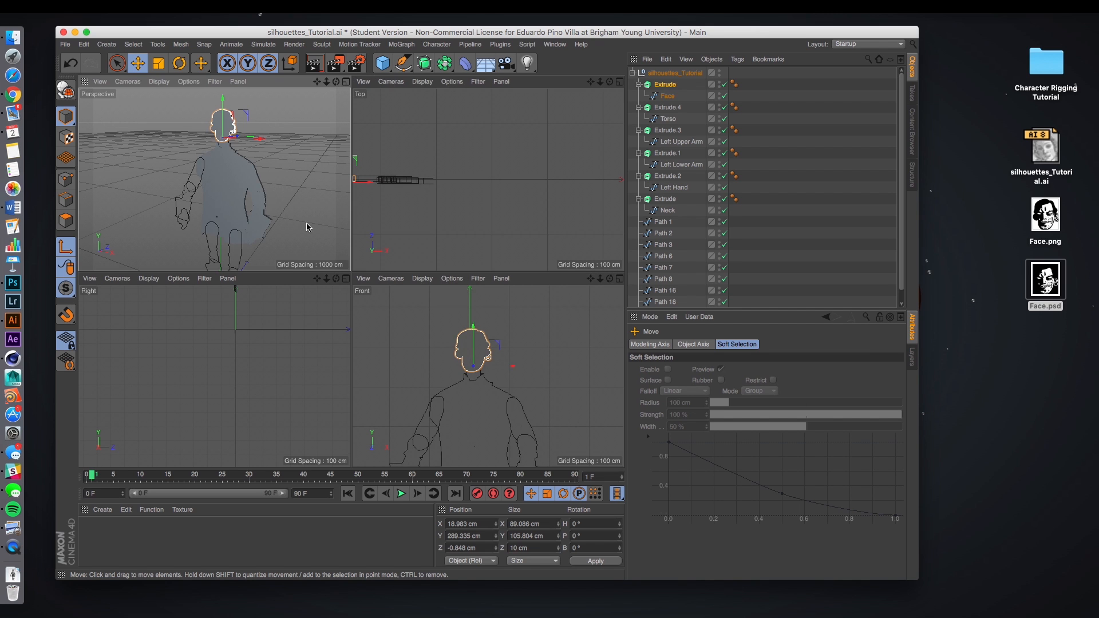
{"action": "middle_click", "coordinate": [306, 226]}
{"action": "mouse_move", "coordinate": [484, 278]}
{"action": "left_mouse_down", "text": "alt"}
{"action": "mouse_move", "coordinate": [493, 265]}
{"action": "mouse_move", "coordinate": [469, 265]}
{"action": "mouse_move", "coordinate": [471, 280]}
{"action": "left_mouse_up", "text": "alt"}
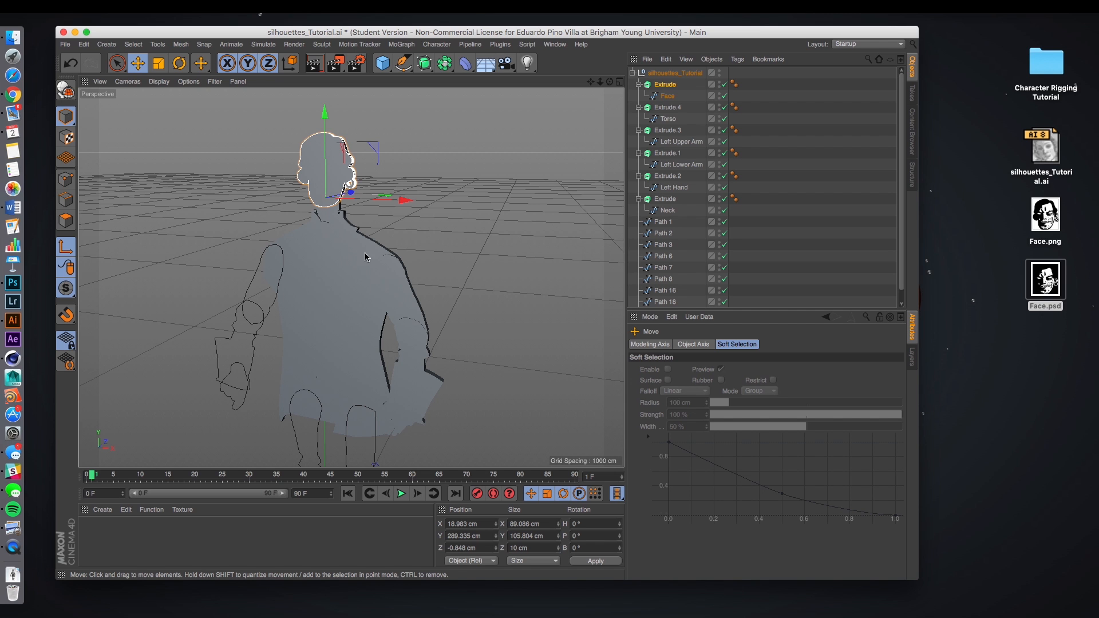
Step: Switch to Photoshop, hide the black Layer 1 in Face.psd, save the file and minimize the window
{"action": "left_click", "coordinate": [12, 282]}
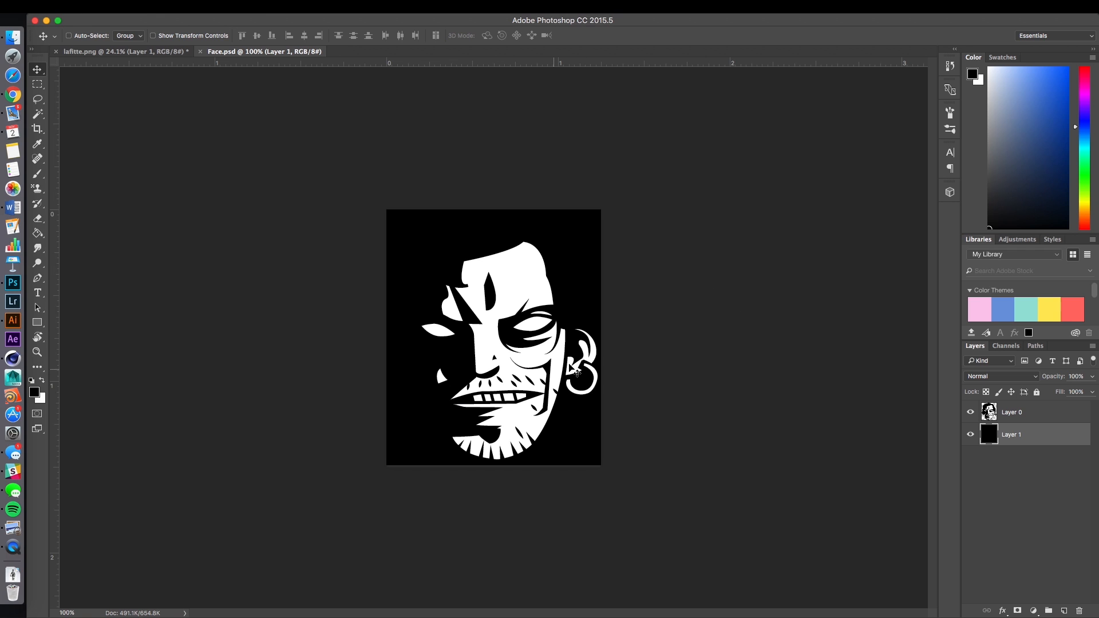
{"action": "left_click", "coordinate": [971, 435]}
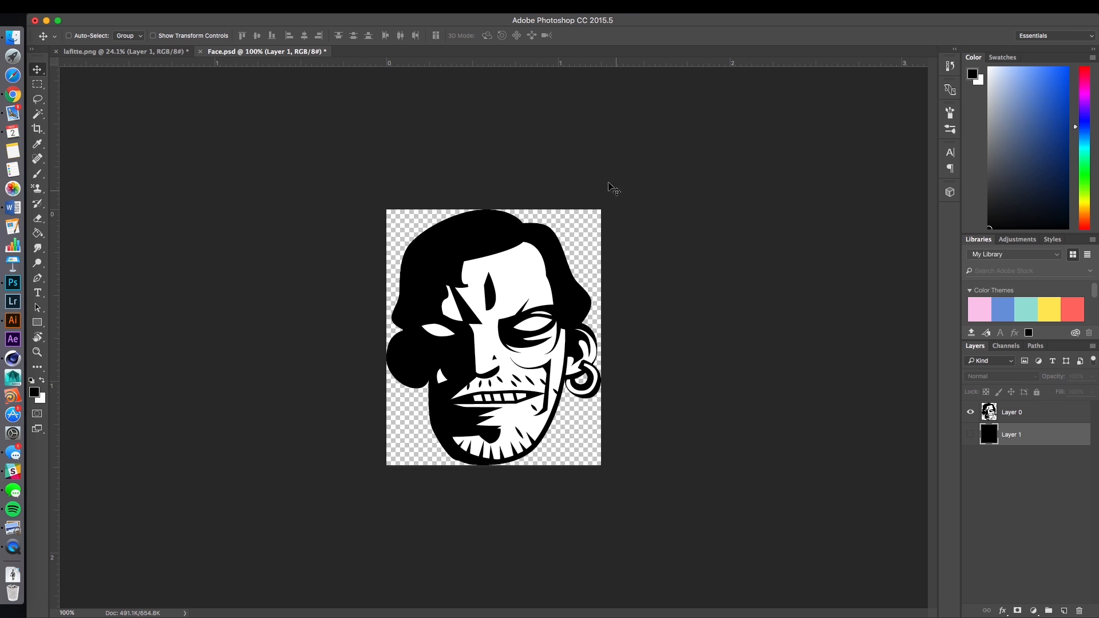
{"action": "key", "text": "super+s"}
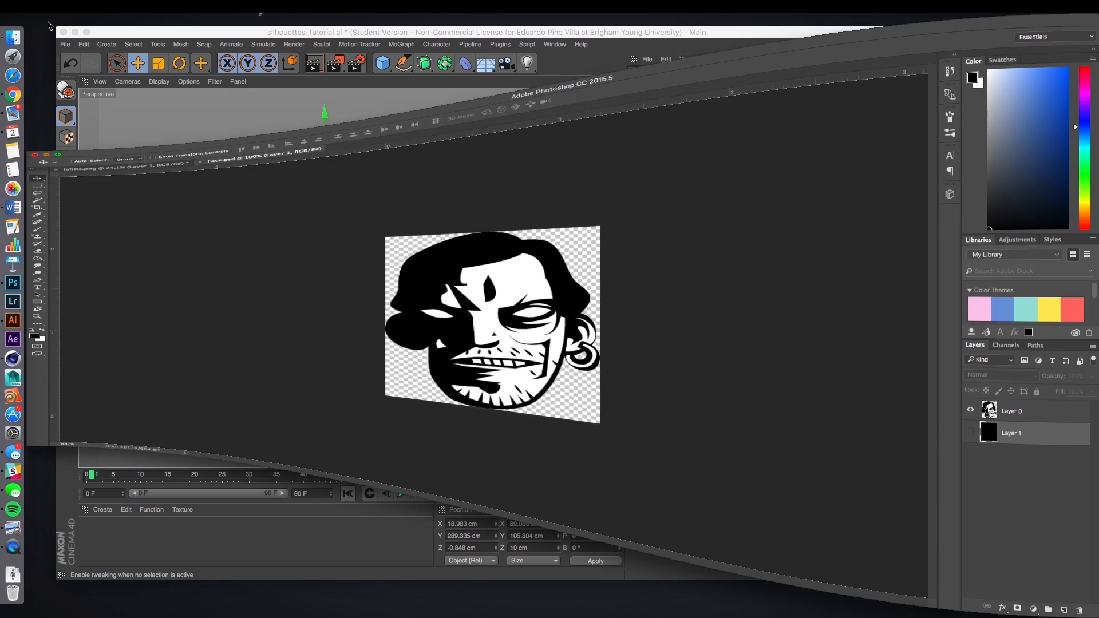
{"action": "left_click", "coordinate": [47, 20]}
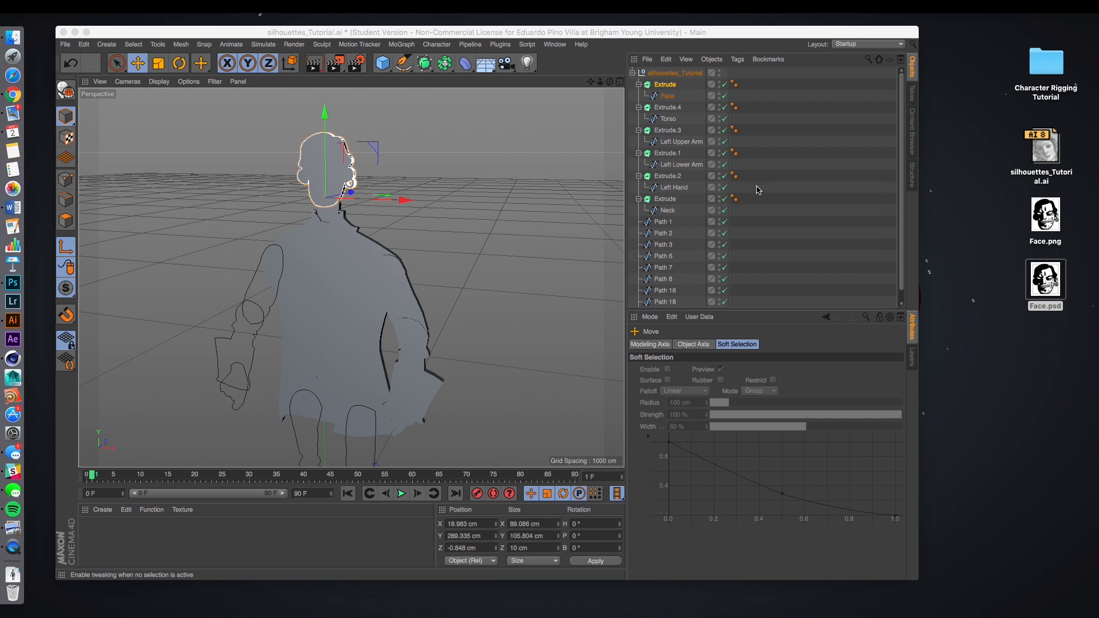
Step: In Cinema 4D, create a new material, disable Color and Reflectance, enable Luminance and open the Luminance settings
{"action": "left_click", "coordinate": [136, 539]}
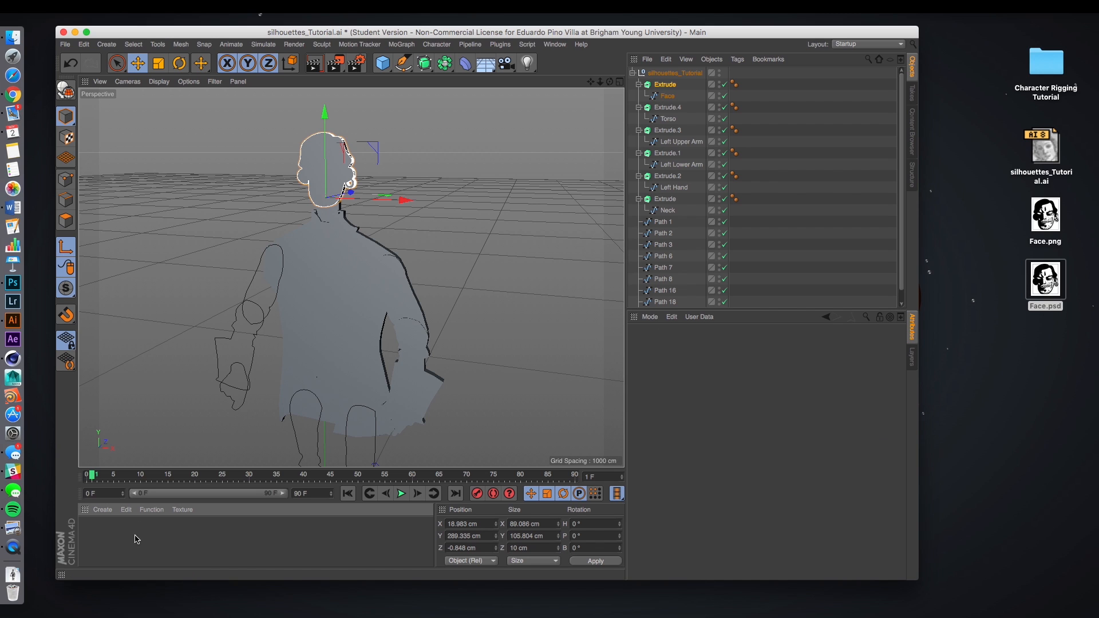
{"action": "double_click", "coordinate": [95, 534]}
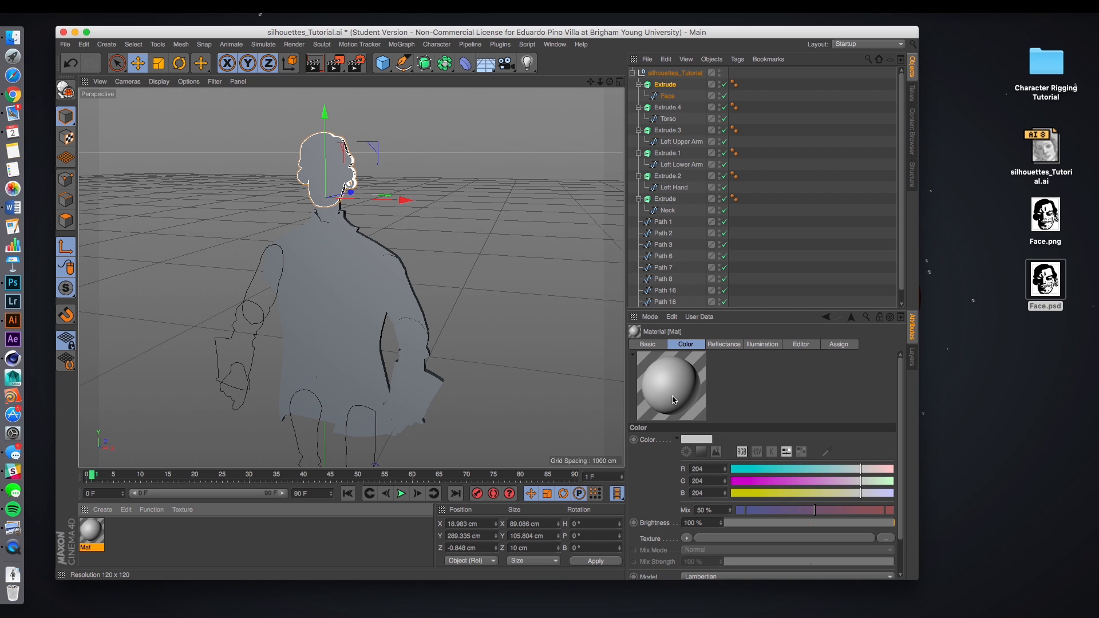
{"action": "left_click", "coordinate": [652, 347]}
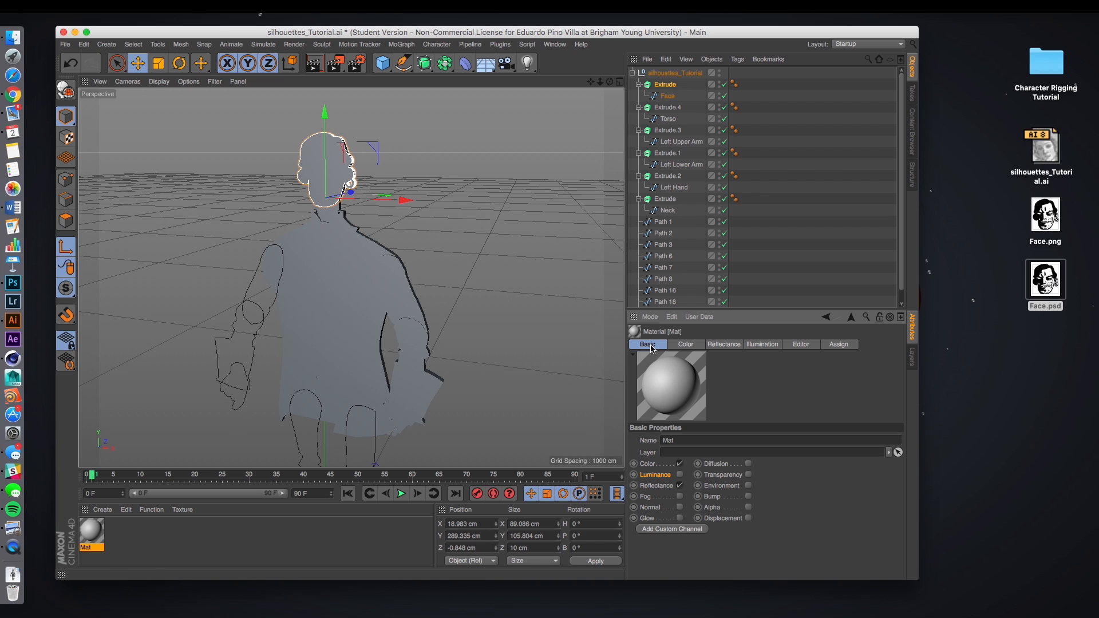
{"action": "left_click", "coordinate": [681, 464]}
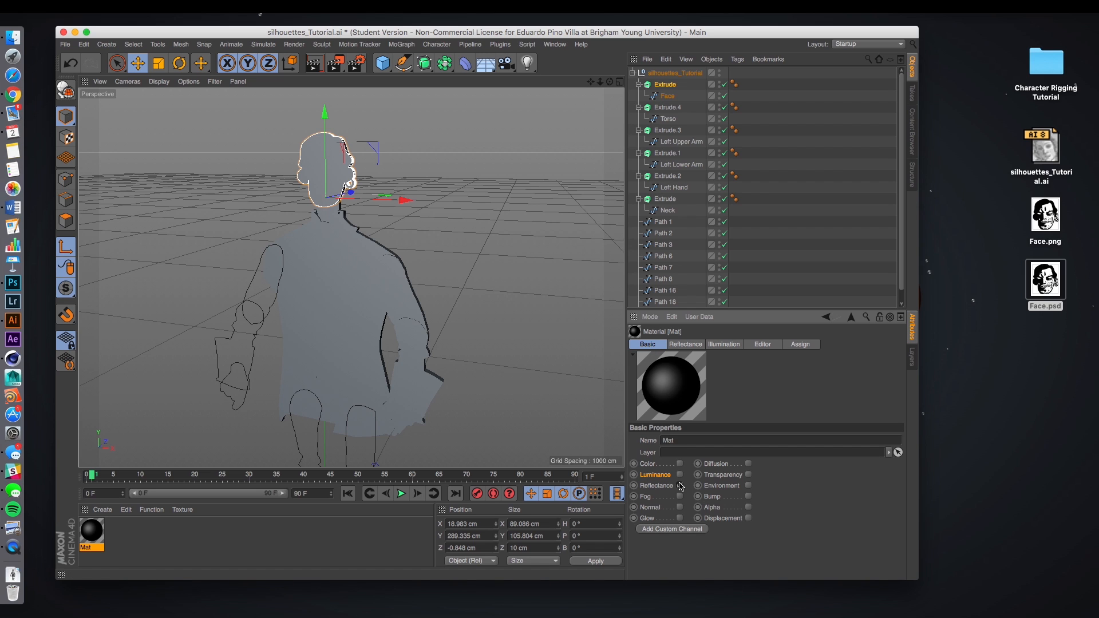
{"action": "left_click", "coordinate": [680, 486]}
{"action": "left_click", "coordinate": [679, 474]}
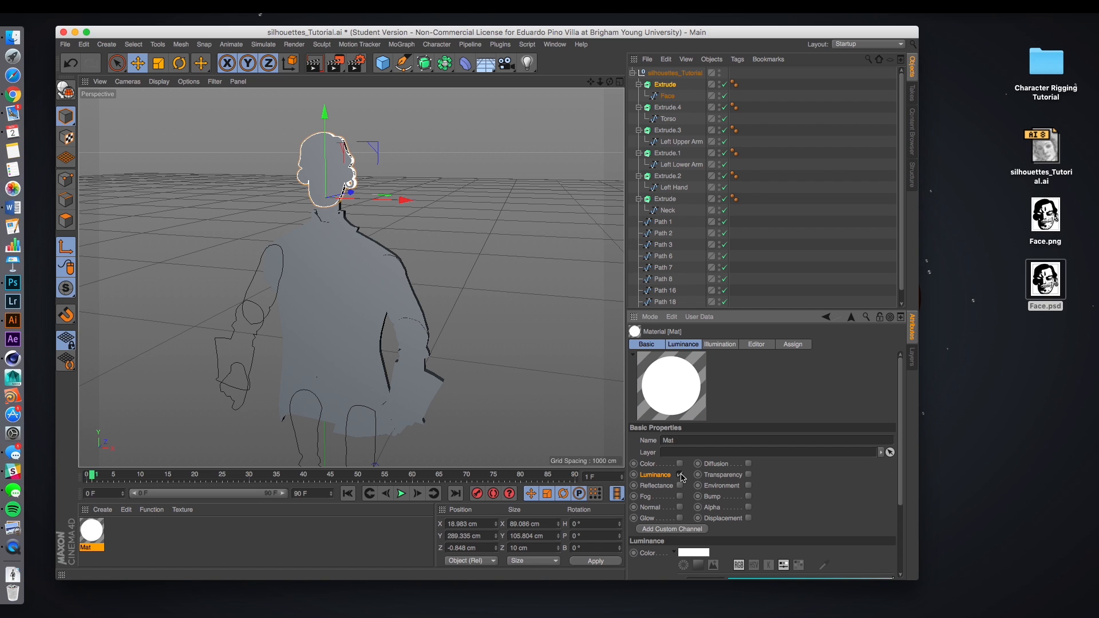
{"action": "left_click", "coordinate": [690, 345]}
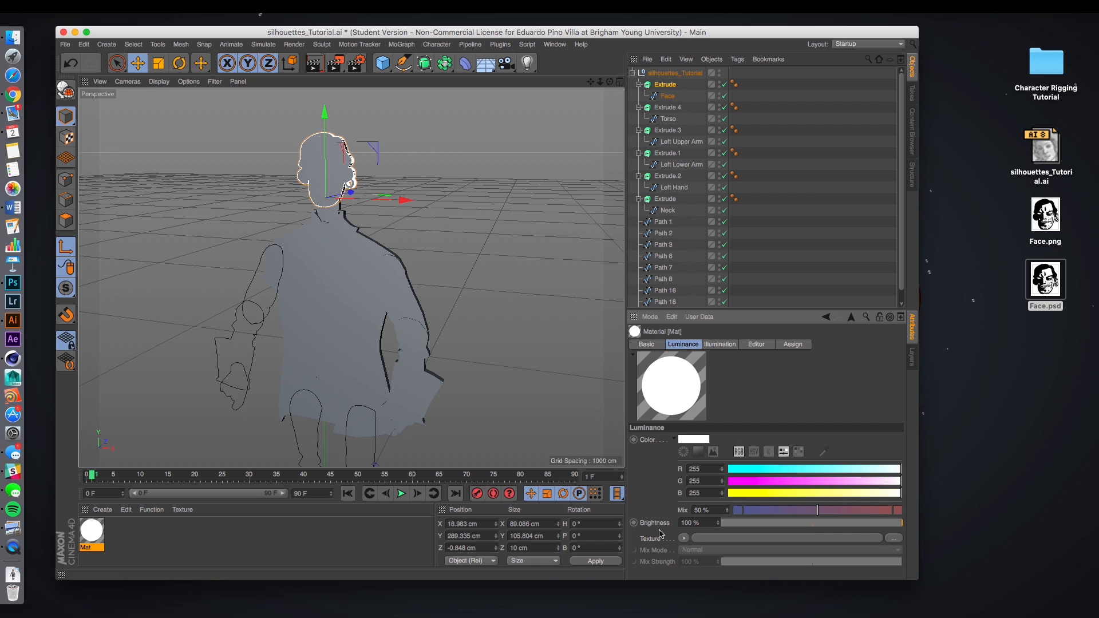
Step: Load Face.psd as the material's luminance texture and apply the material to the head extrusion
{"action": "left_click", "coordinate": [684, 540]}
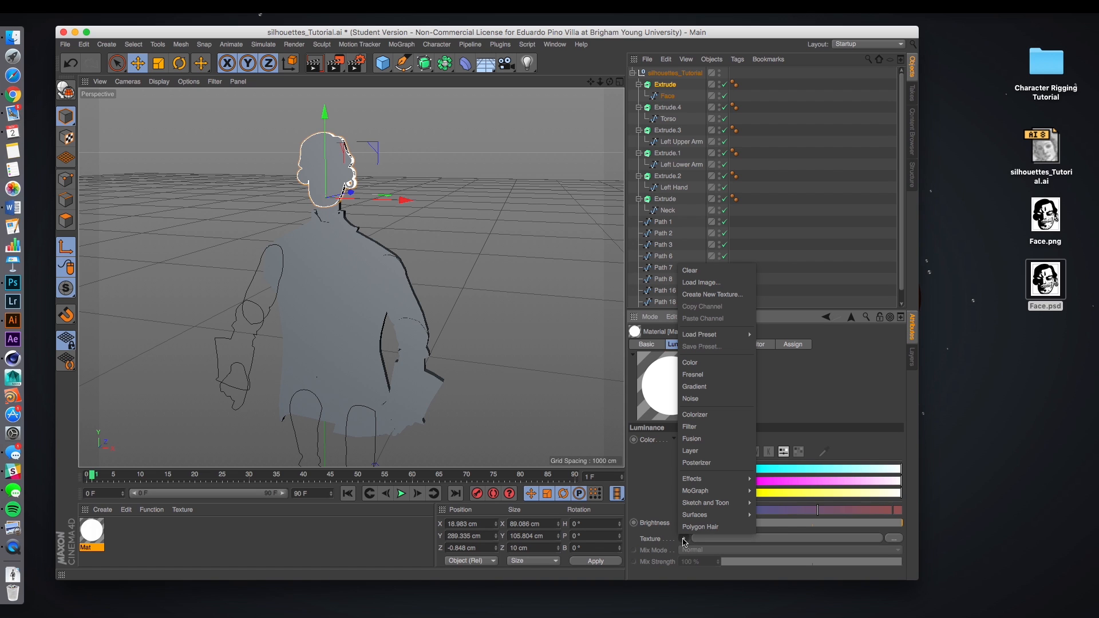
{"action": "left_click", "coordinate": [704, 285]}
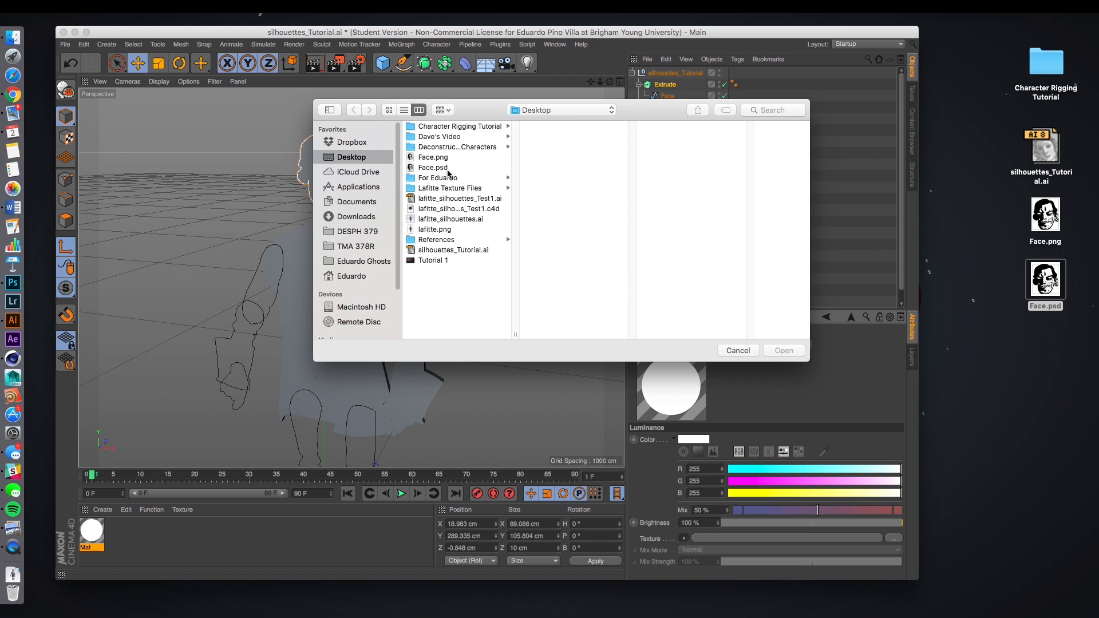
{"action": "left_click", "coordinate": [428, 168]}
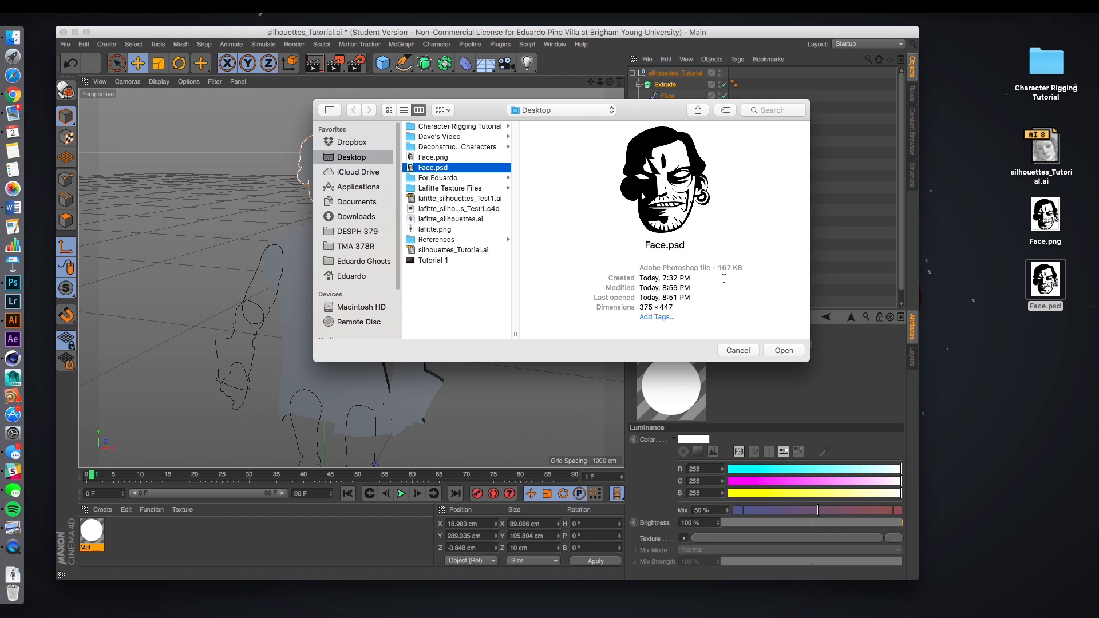
{"action": "left_click", "coordinate": [784, 351]}
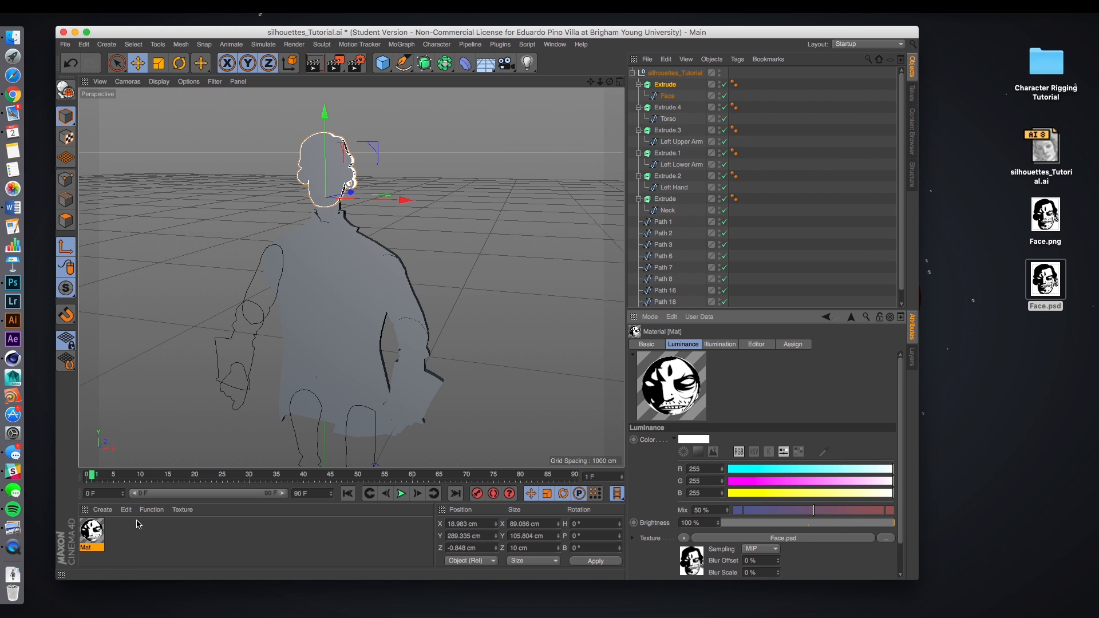
{"action": "left_click_drag", "start_coordinate": [92, 538], "coordinate": [314, 181]}
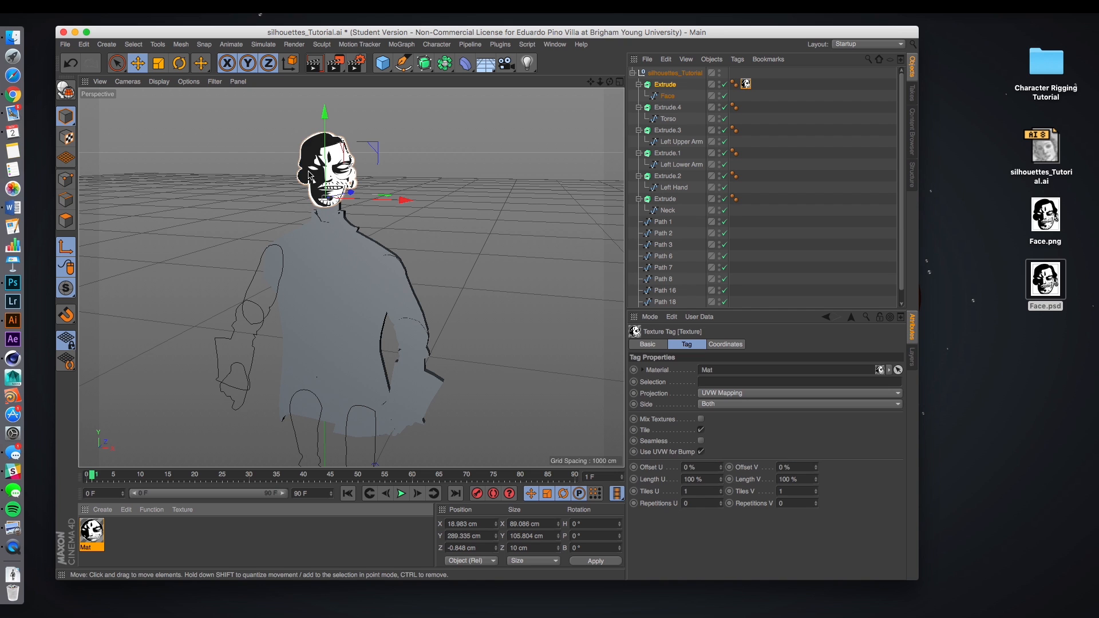
Step: Set the projection of the head's texture tag to Flat
{"action": "scroll", "coordinate": [326, 174], "scroll_direction": "up", "scroll_amount": 5}
{"action": "left_click_drag", "start_coordinate": [448, 154], "coordinate": [452, 206], "text": "alt"}
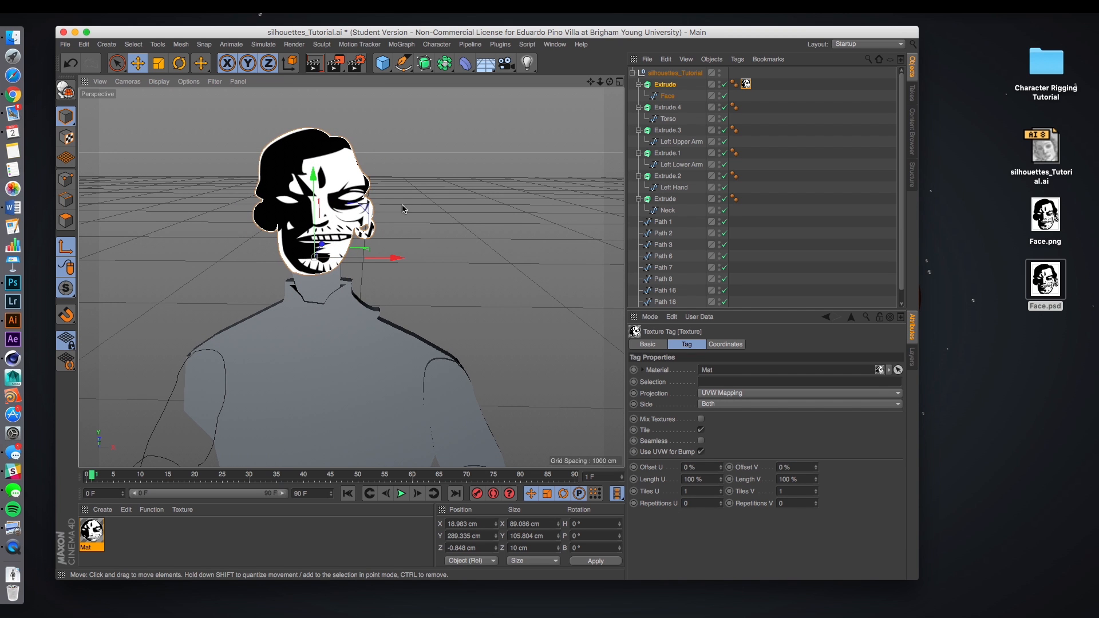
{"action": "left_click", "coordinate": [772, 394]}
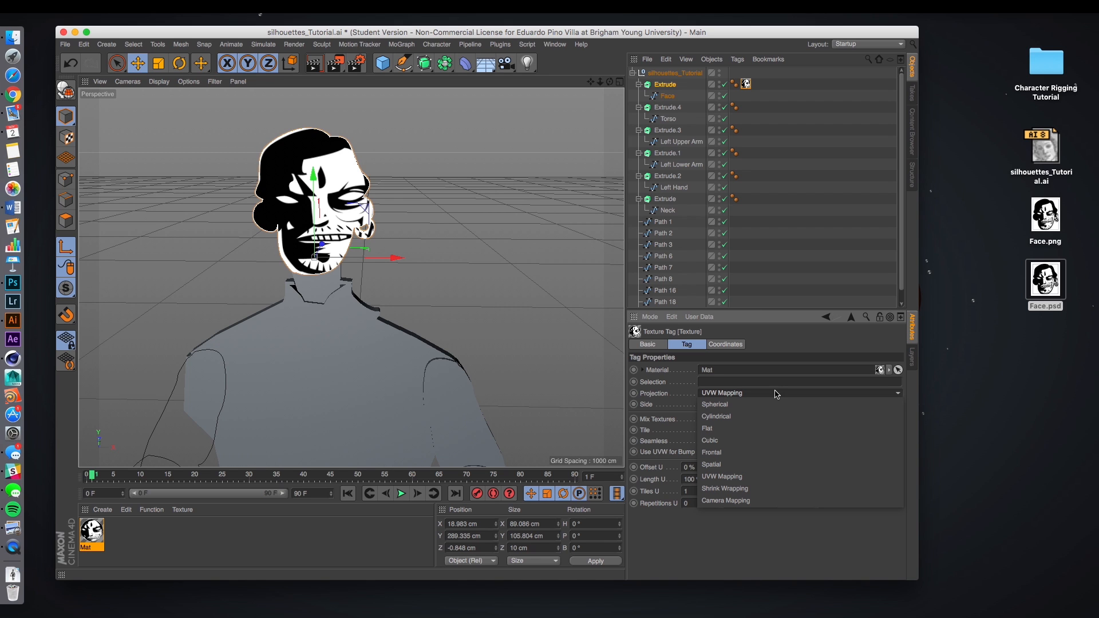
{"action": "left_click", "coordinate": [751, 431]}
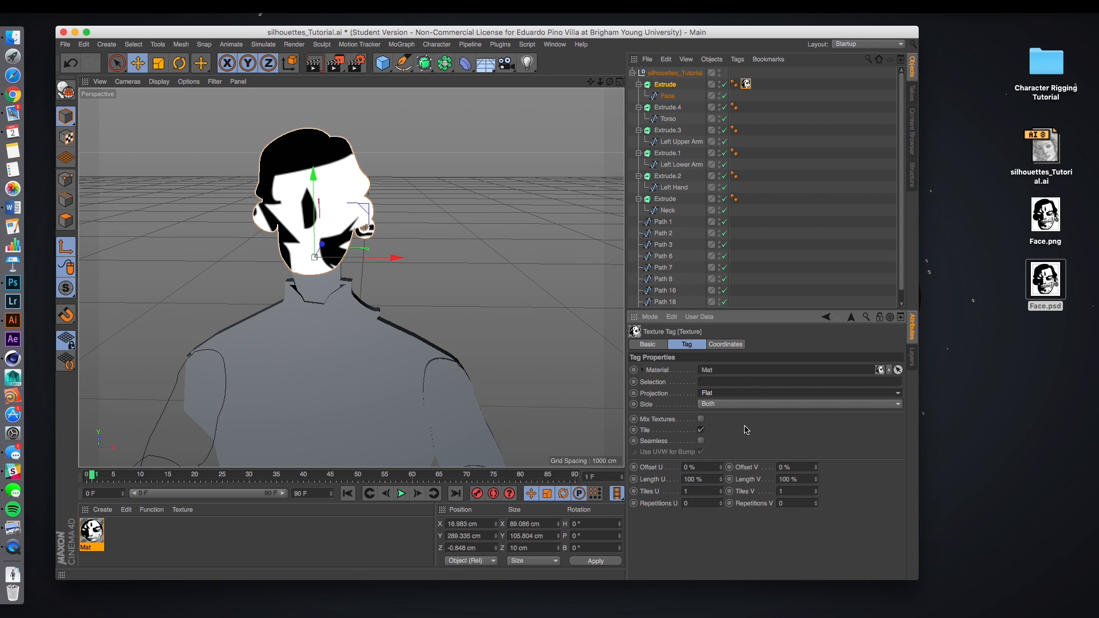
Step: In Texture mode, shift the flat projection upward over the head to a V offset of about -24%
{"action": "right_click_drag", "start_coordinate": [407, 207], "coordinate": [389, 193], "text": "alt"}
{"action": "middle_click_drag", "start_coordinate": [390, 194], "coordinate": [392, 212], "text": "alt"}
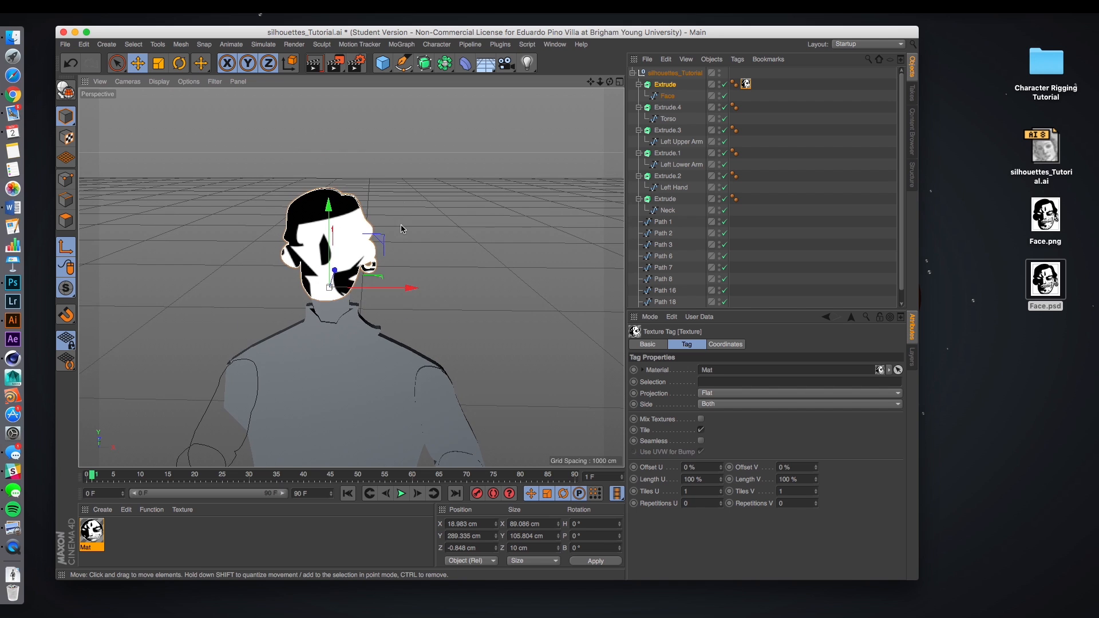
{"action": "left_click_drag", "start_coordinate": [401, 230], "coordinate": [386, 228], "text": "alt"}
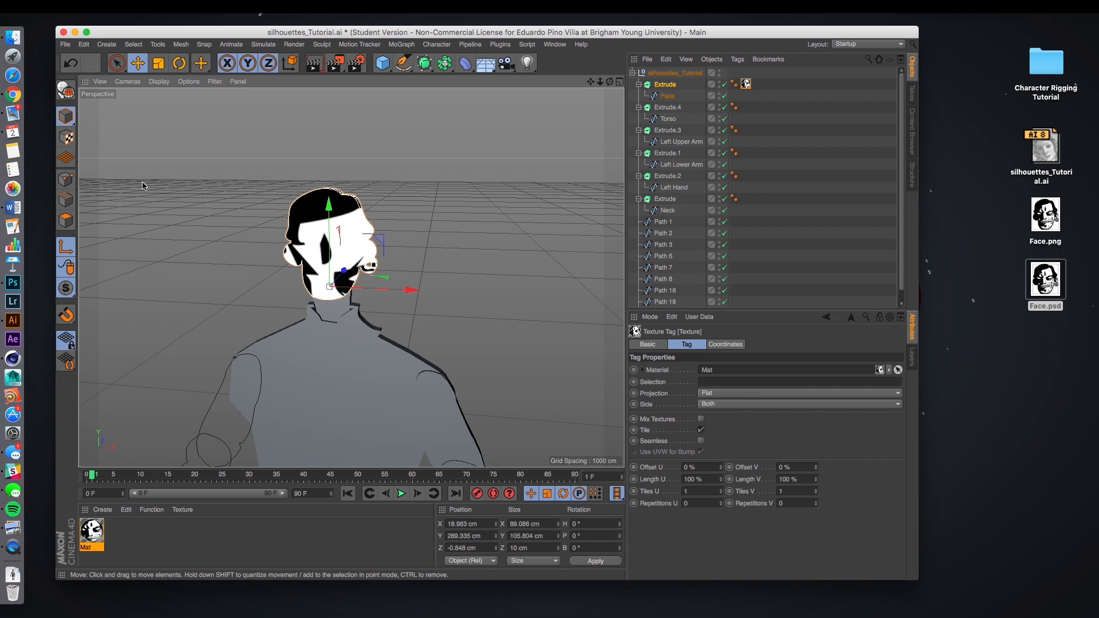
{"action": "left_click", "coordinate": [67, 139]}
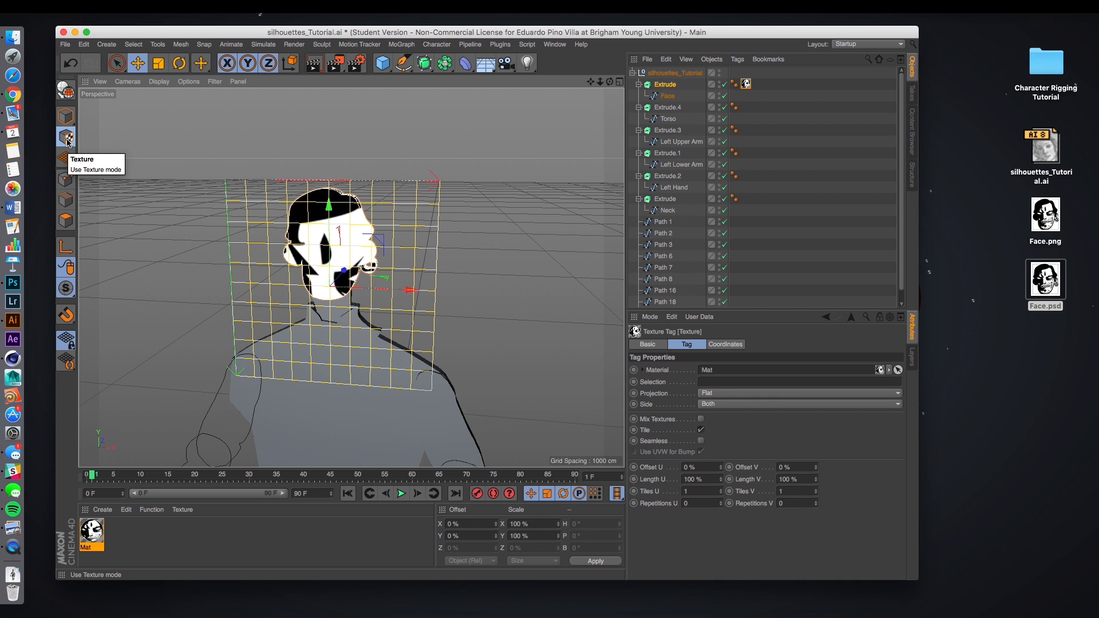
{"action": "left_click_drag", "start_coordinate": [331, 208], "coordinate": [331, 141]}
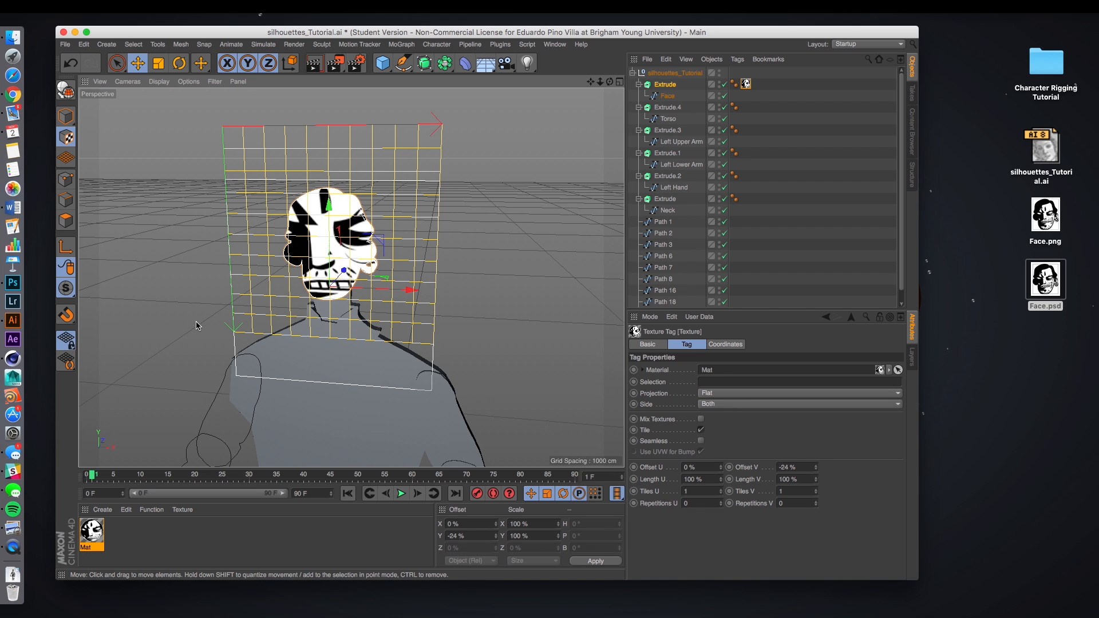
Step: Enable axis editing and scale the face projection uniformly in X and Y to about 62 cm
{"action": "left_click", "coordinate": [68, 251]}
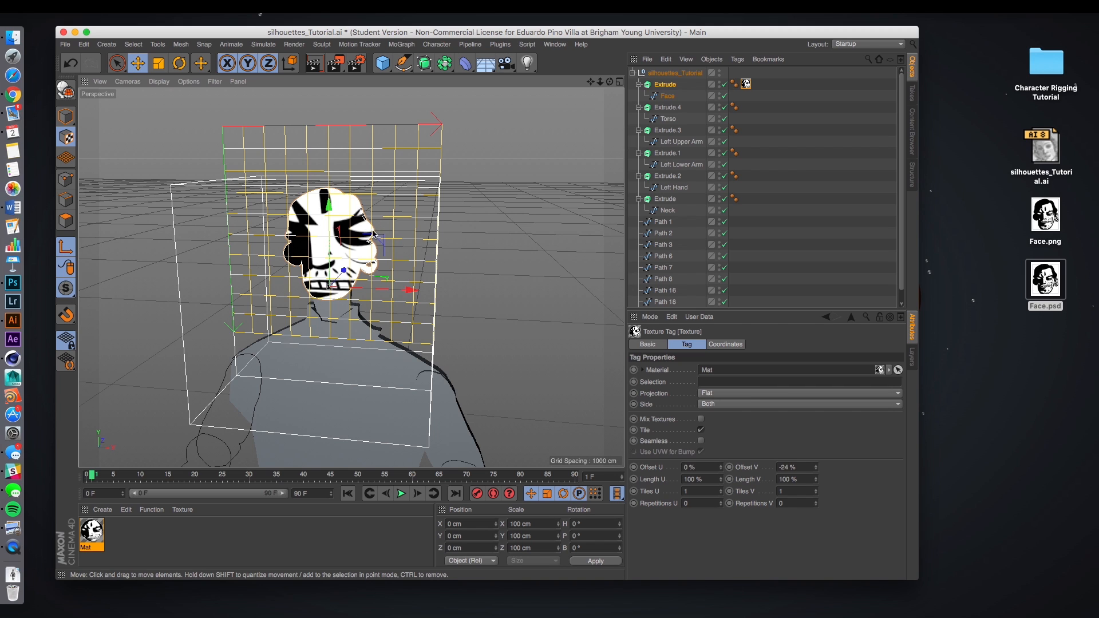
{"action": "left_click", "coordinate": [162, 65]}
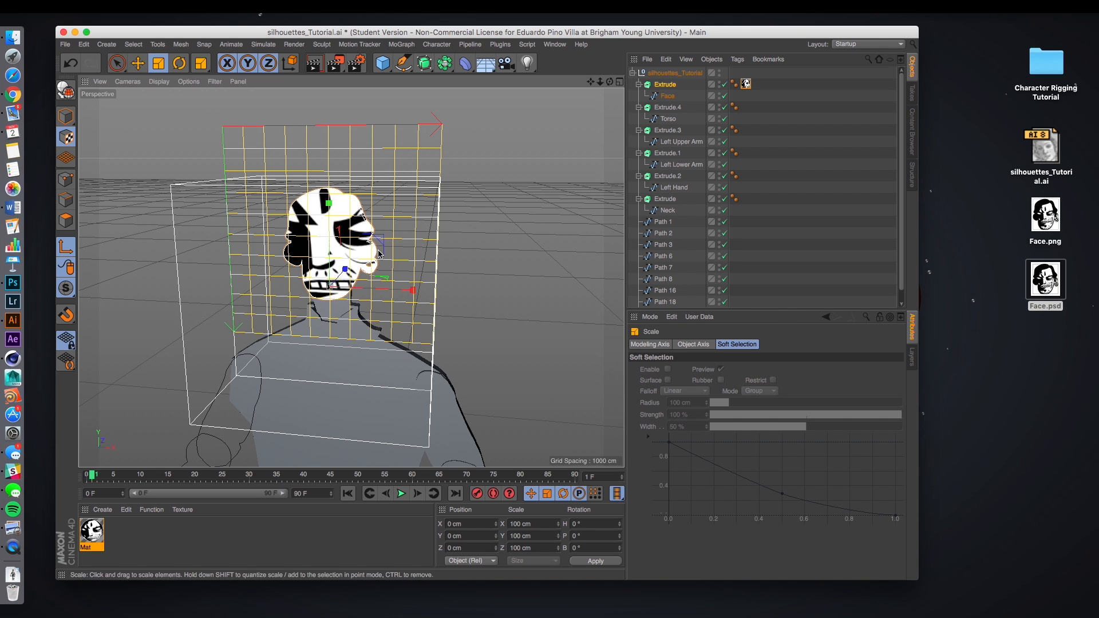
{"action": "left_click_drag", "start_coordinate": [380, 241], "coordinate": [357, 259]}
{"action": "scroll", "coordinate": [323, 262], "scroll_direction": "up", "scroll_amount": 5}
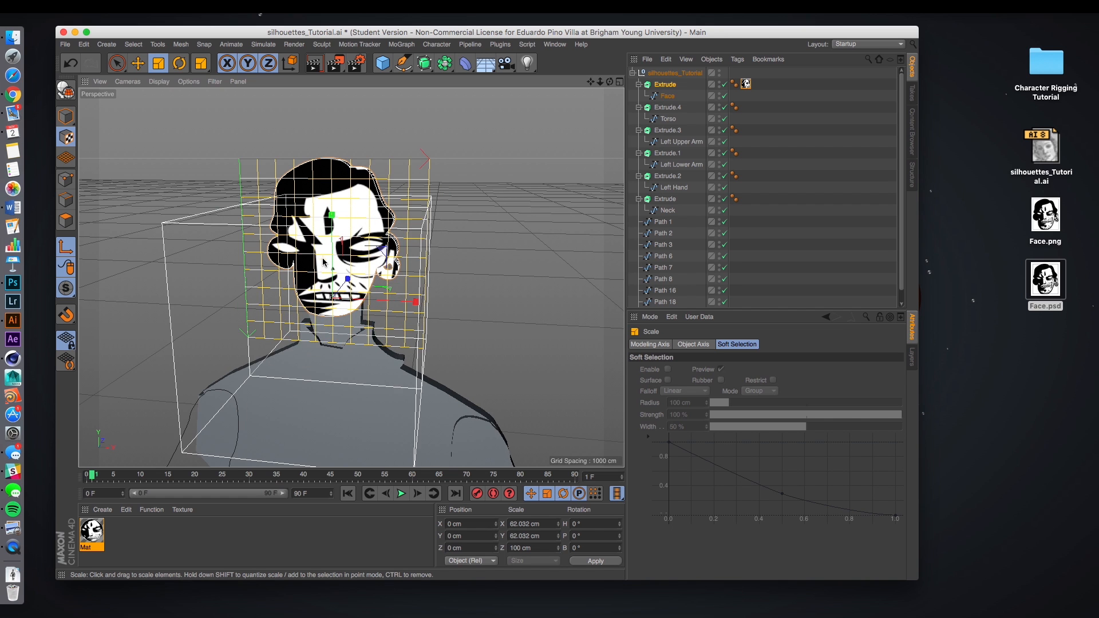
Step: Raise the face projection to about 18 cm in Y and shrink it to about 44.7 cm wide and 49.4 cm high
{"action": "key", "text": "e"}
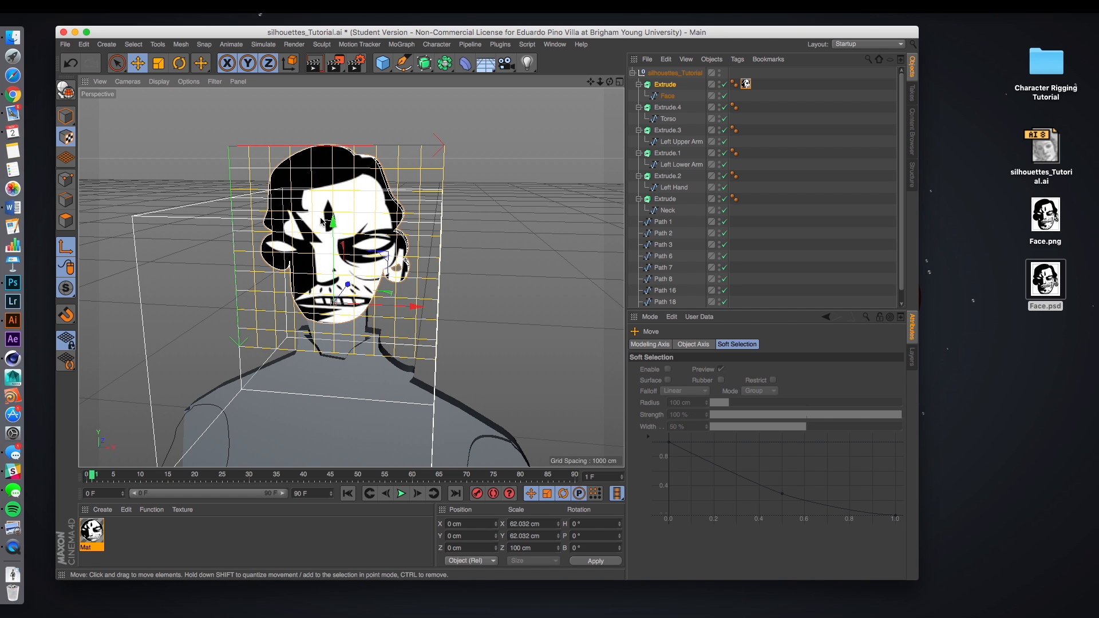
{"action": "left_click_drag", "start_coordinate": [333, 220], "coordinate": [334, 190]}
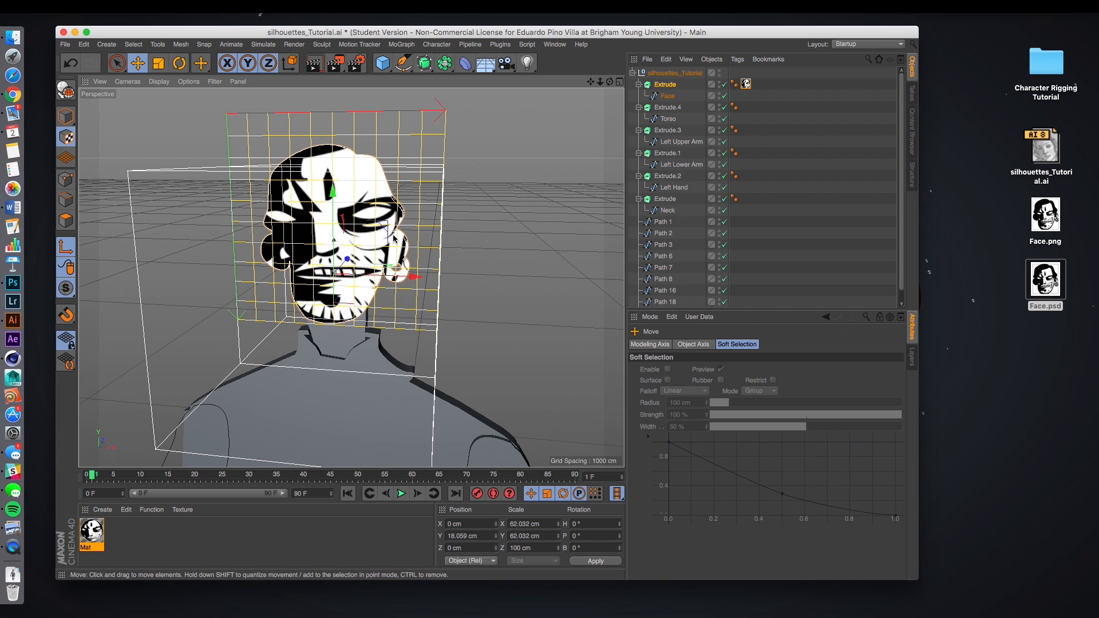
{"action": "key", "text": "t"}
{"action": "left_click_drag", "start_coordinate": [387, 229], "coordinate": [376, 240]}
{"action": "mouse_move", "coordinate": [399, 275]}
{"action": "left_mouse_down"}
{"action": "mouse_move", "coordinate": [412, 270]}
{"action": "mouse_move", "coordinate": [405, 277]}
{"action": "left_mouse_up"}
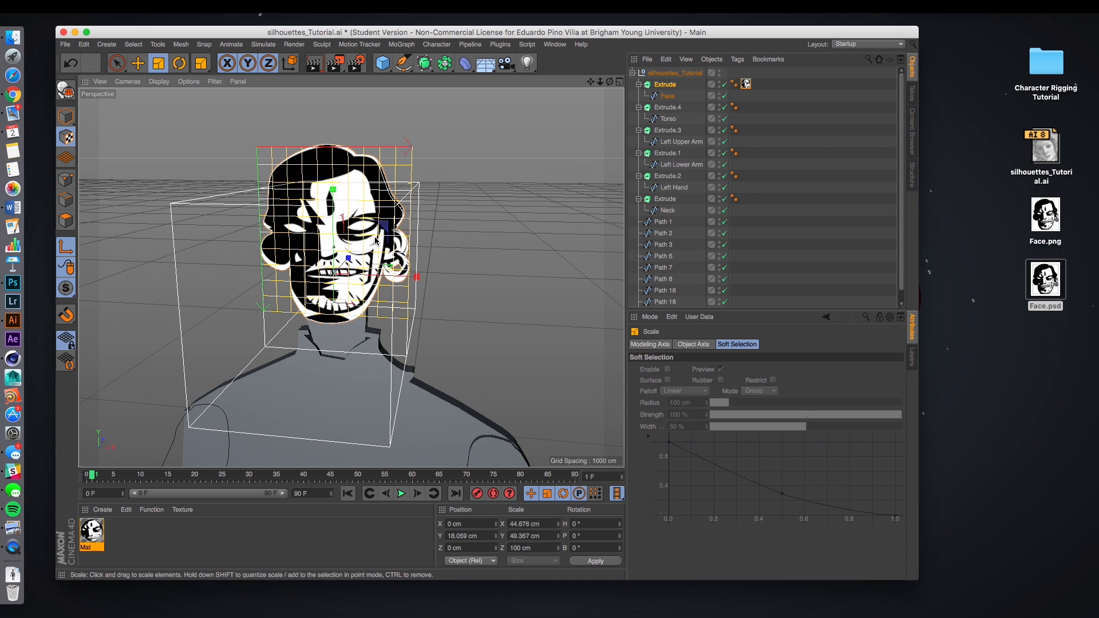
Step: Nudge the face projection to about 18.4 cm in Y and stretch its height to about 52.4 cm
{"action": "key", "text": "e"}
{"action": "left_click_drag", "start_coordinate": [333, 192], "coordinate": [332, 199]}
{"action": "left_click_drag", "start_coordinate": [332, 200], "coordinate": [332, 192]}
{"action": "key", "text": "t"}
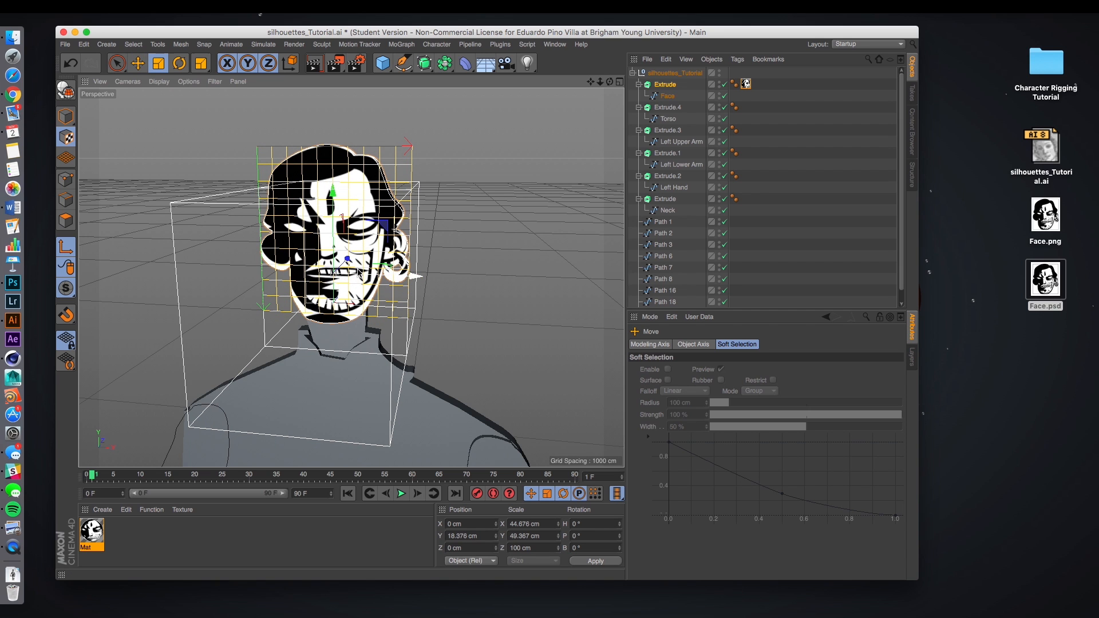
{"action": "left_click_drag", "start_coordinate": [333, 194], "coordinate": [332, 187]}
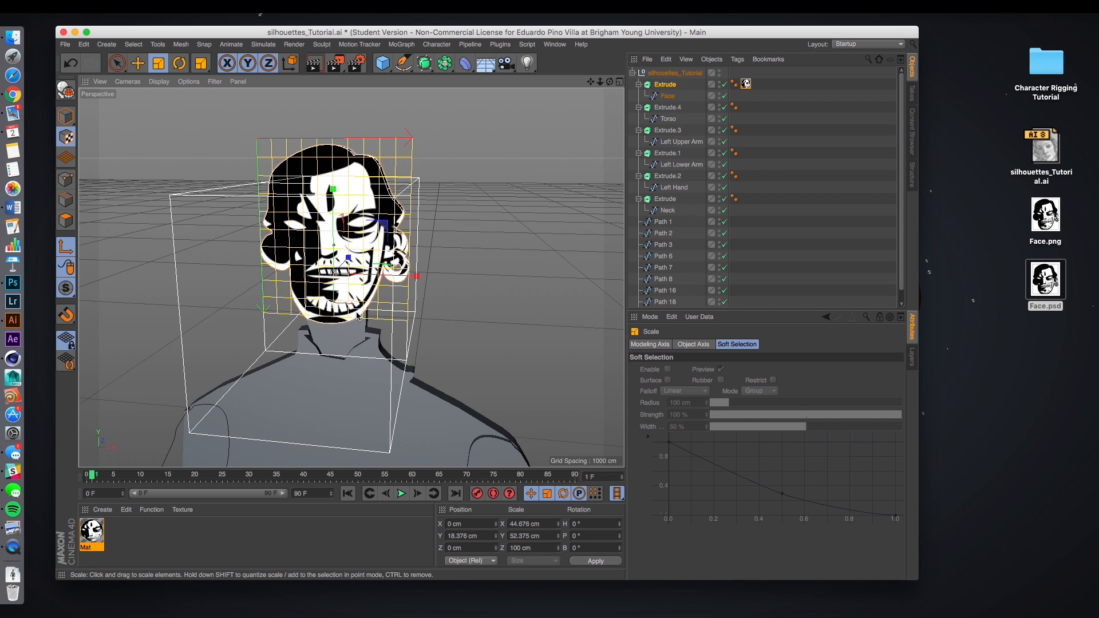
Step: Lower the face projection to about 14 cm in Y and narrow it to about 42.9 cm in X
{"action": "key", "text": "e"}
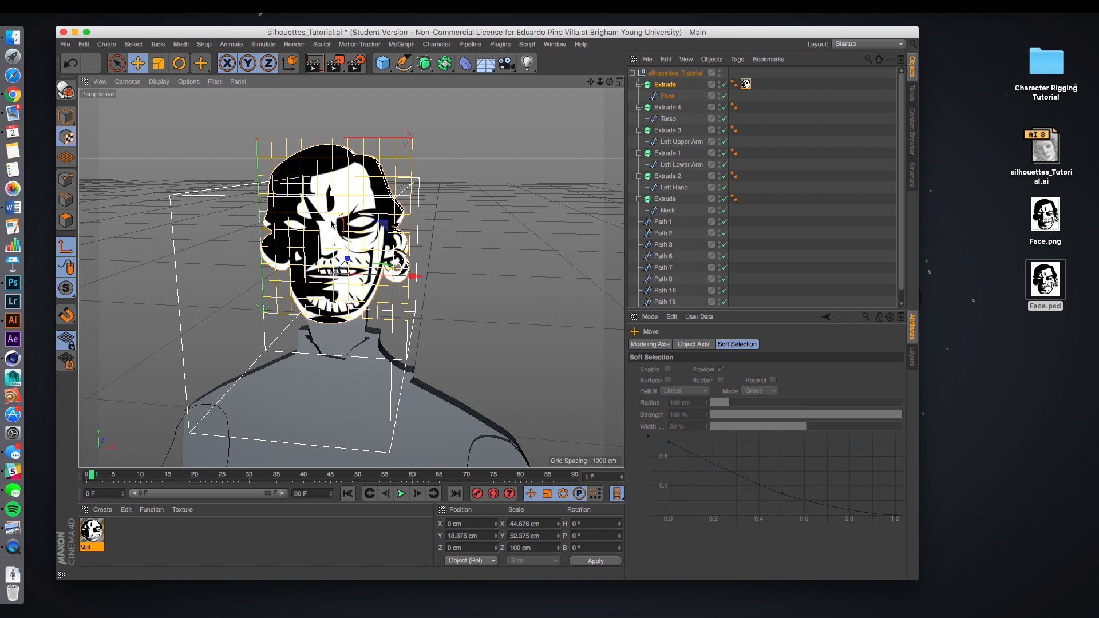
{"action": "left_click_drag", "start_coordinate": [331, 195], "coordinate": [330, 203]}
{"action": "key", "text": "t"}
{"action": "left_click_drag", "start_coordinate": [416, 285], "coordinate": [412, 286]}
Step: Check the face texture's fit along the head outline and widen the projection to about 44.1 cm in X
{"action": "left_click_drag", "start_coordinate": [256, 272], "coordinate": [205, 273], "text": "alt"}
{"action": "scroll", "coordinate": [360, 239], "scroll_direction": "up", "scroll_amount": 2}
{"action": "scroll", "coordinate": [359, 239], "scroll_direction": "up", "scroll_amount": 2}
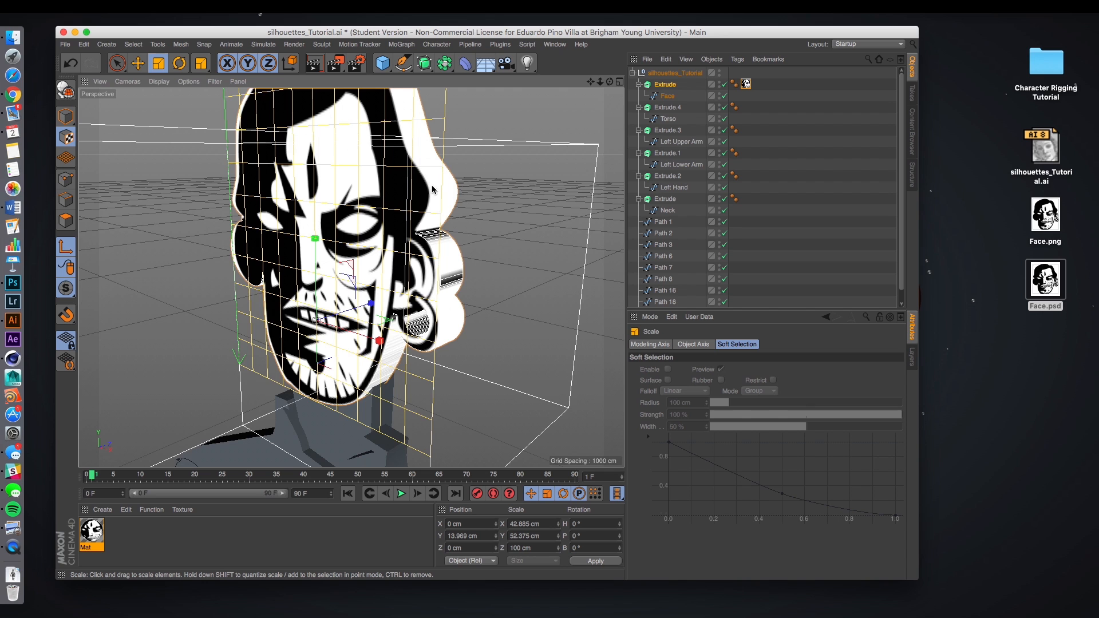
{"action": "left_click_drag", "start_coordinate": [422, 297], "coordinate": [393, 330], "text": "alt"}
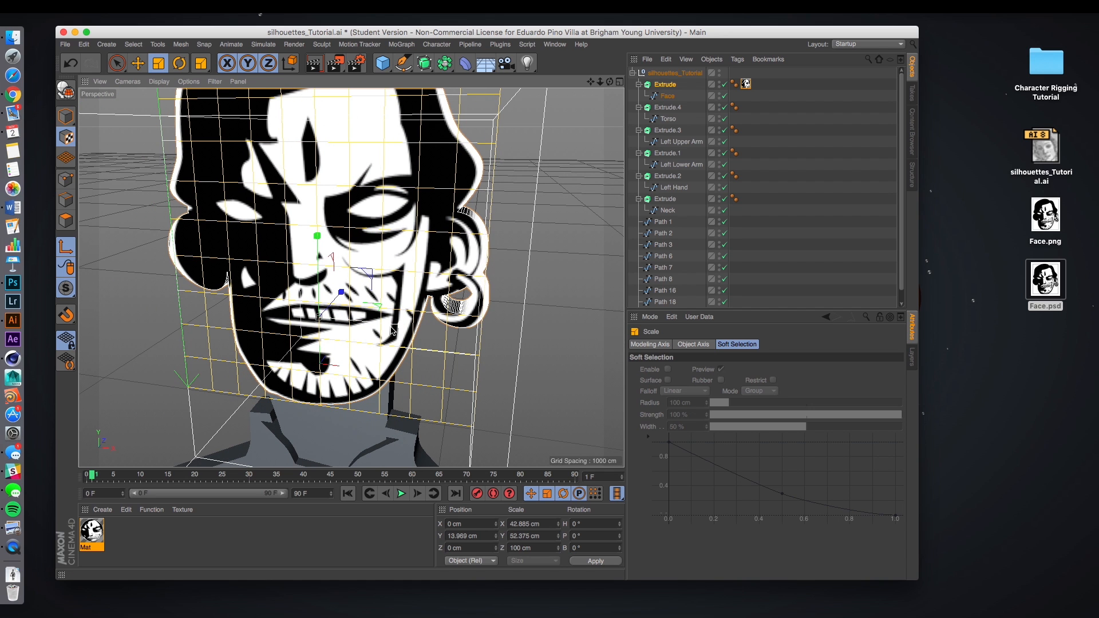
{"action": "mouse_move", "coordinate": [396, 327]}
{"action": "left_mouse_down"}
{"action": "mouse_move", "coordinate": [421, 327]}
{"action": "mouse_move", "coordinate": [401, 328]}
{"action": "left_mouse_up"}
Step: Turn off axis editing, return to Model mode and deselect the head extrusion
{"action": "left_click_drag", "start_coordinate": [512, 306], "coordinate": [489, 276], "text": "alt"}
{"action": "left_click_drag", "start_coordinate": [464, 329], "coordinate": [387, 277], "text": "alt"}
{"action": "left_click_drag", "start_coordinate": [141, 188], "coordinate": [120, 205], "text": "alt"}
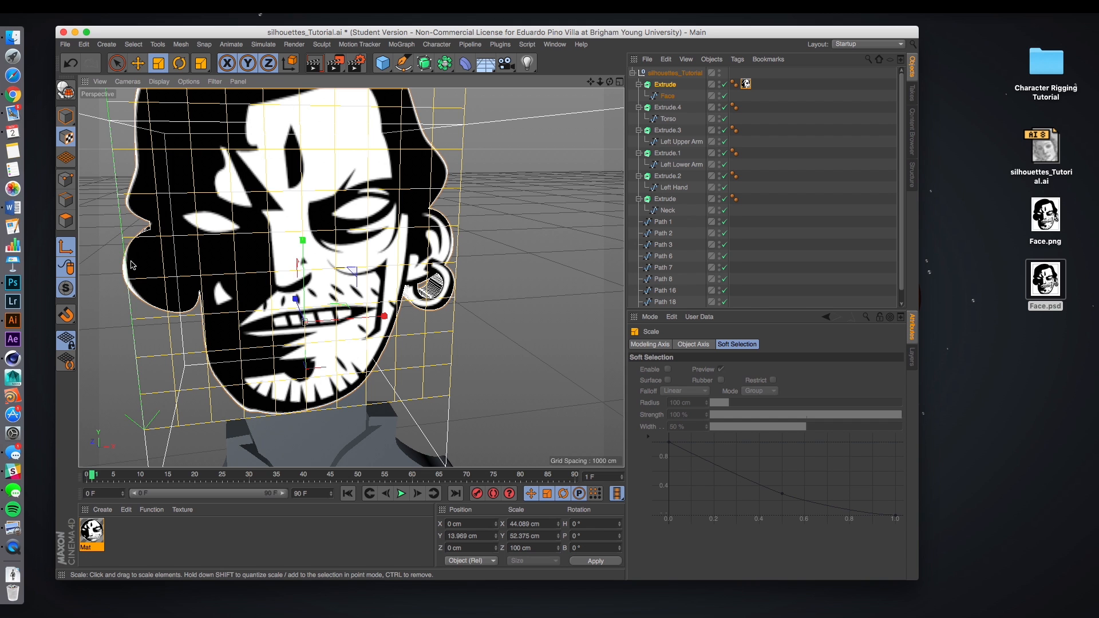
{"action": "left_click_drag", "start_coordinate": [319, 337], "coordinate": [314, 296], "text": "alt"}
{"action": "middle_click_drag", "start_coordinate": [313, 293], "coordinate": [320, 296], "text": "alt"}
{"action": "left_click", "coordinate": [66, 247]}
{"action": "left_click", "coordinate": [66, 115]}
{"action": "left_click", "coordinate": [490, 276]}
{"action": "mouse_move", "coordinate": [463, 352]}
{"action": "left_mouse_down", "text": "alt"}
{"action": "mouse_move", "coordinate": [486, 337]}
{"action": "mouse_move", "coordinate": [477, 346]}
{"action": "left_mouse_up", "text": "alt"}
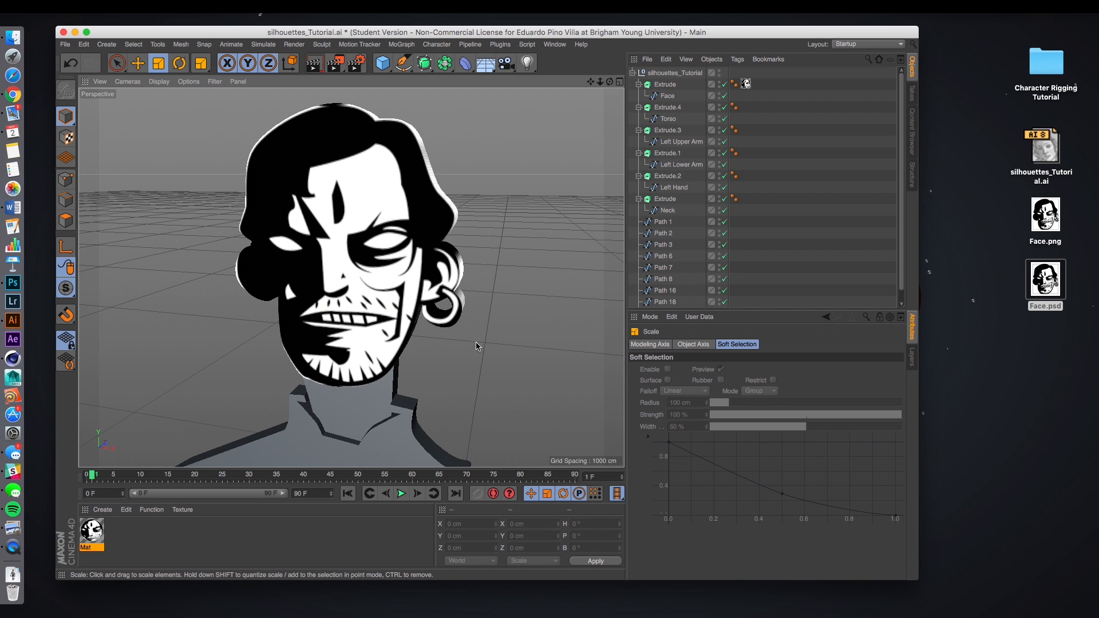
{"action": "left_click_drag", "start_coordinate": [522, 167], "coordinate": [512, 193], "text": "alt"}
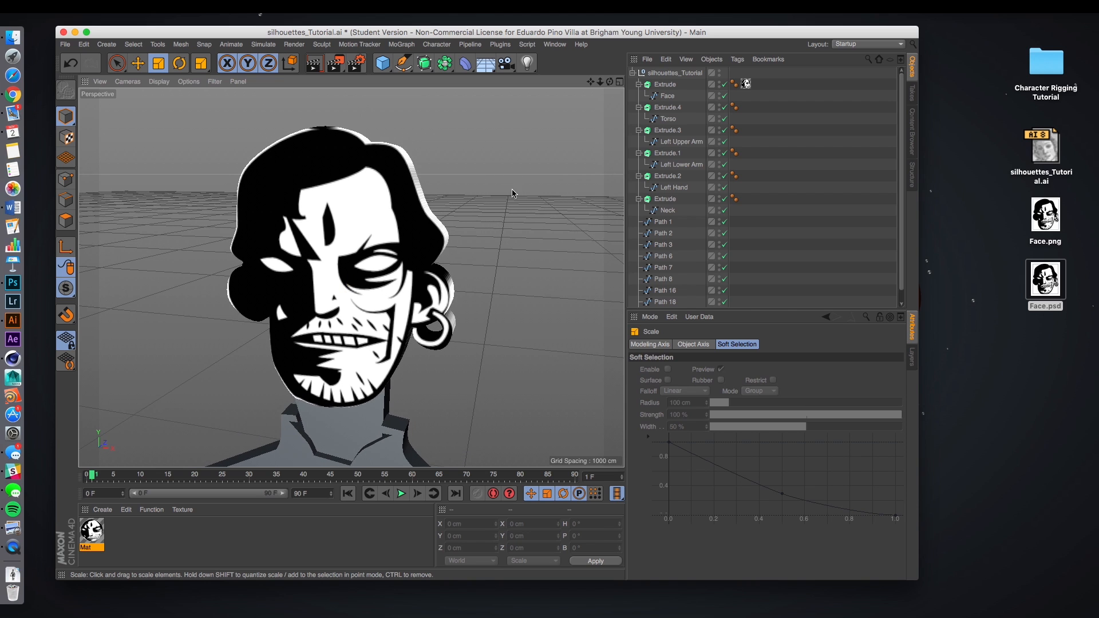
Step: Open the bitmap shader settings of the face material's luminance texture
{"action": "left_click", "coordinate": [93, 532]}
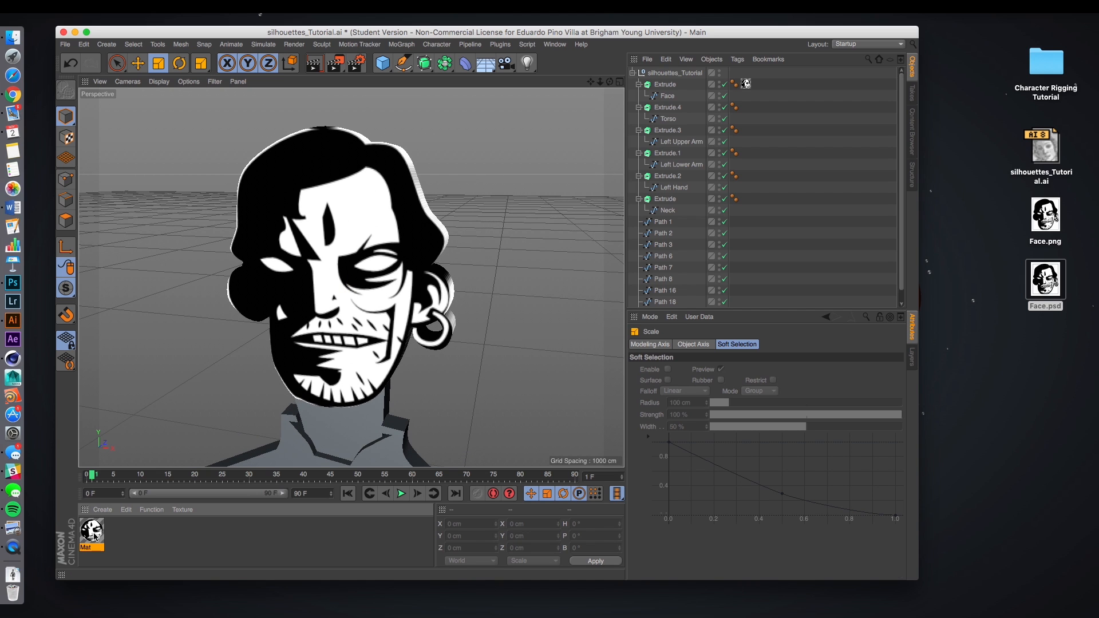
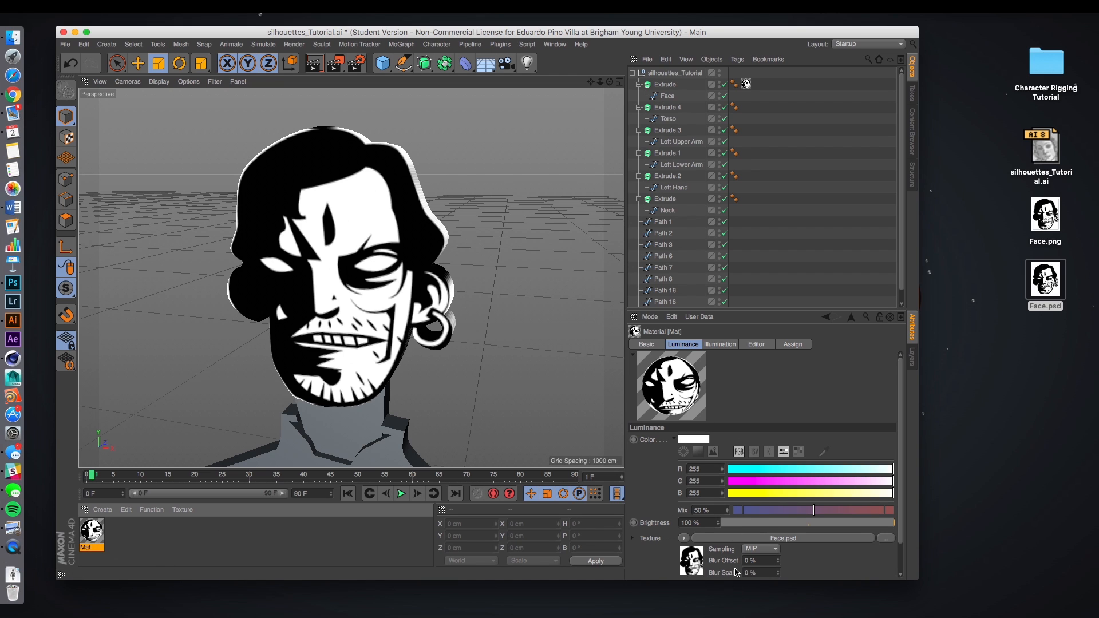
{"action": "left_click", "coordinate": [693, 564]}
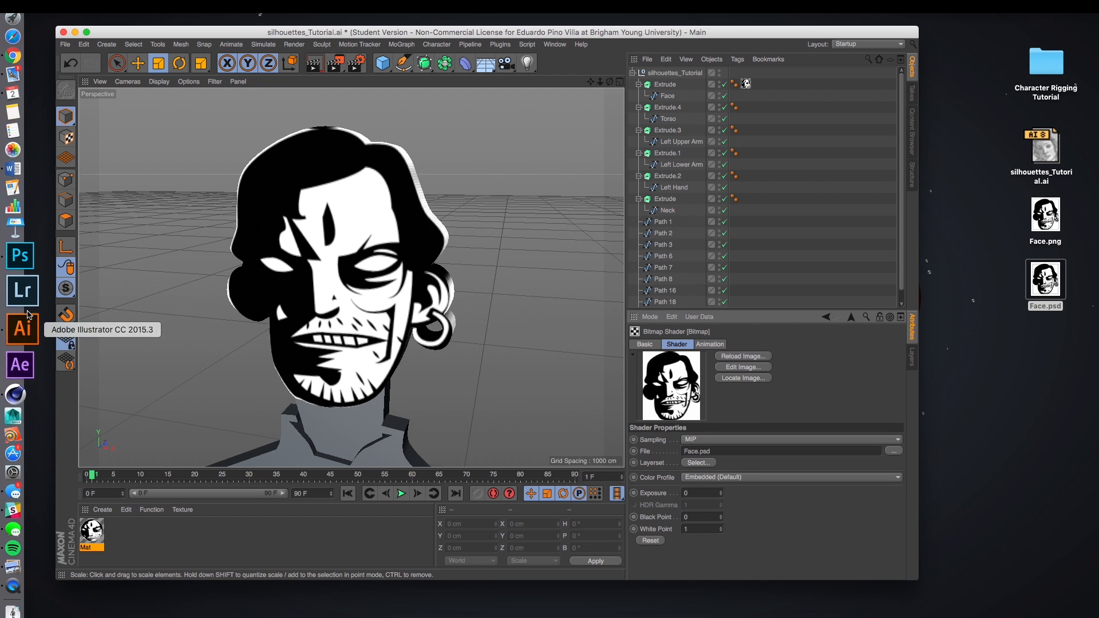
Step: Switch to Photoshop, show the black Layer 1 and save Face.psd, then reload the image in Cinema 4D's bitmap shader
{"action": "left_click", "coordinate": [22, 285]}
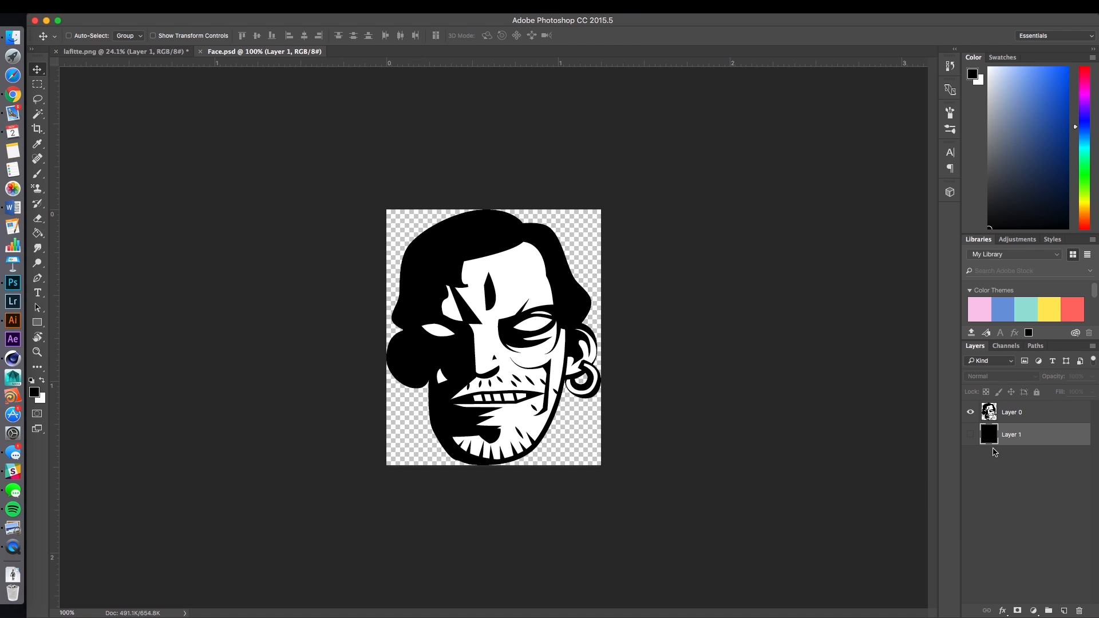
{"action": "left_click", "coordinate": [971, 435]}
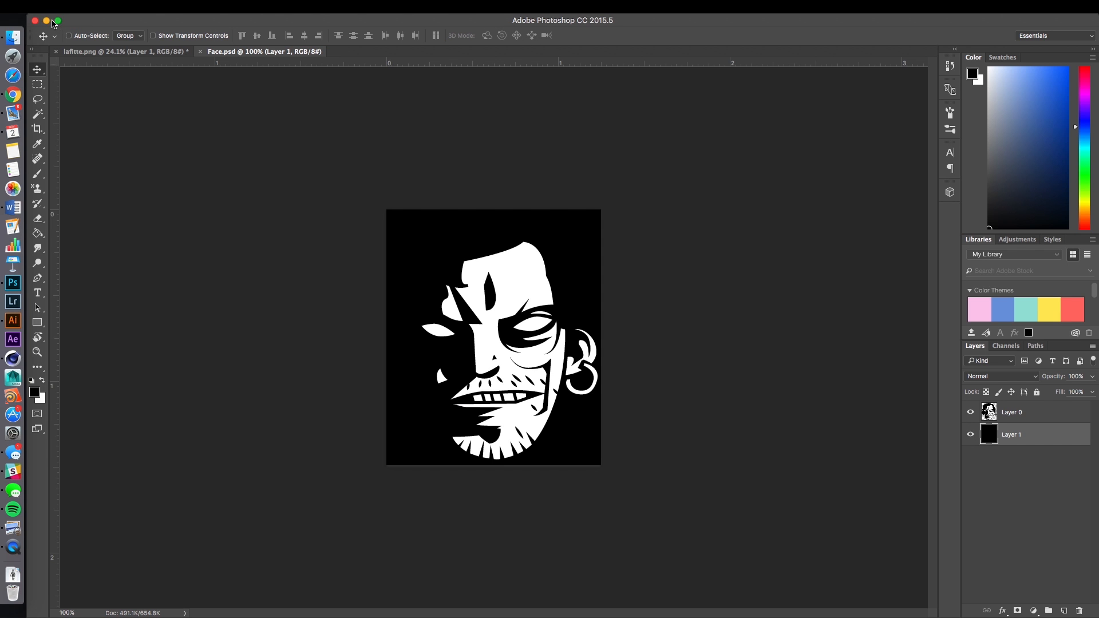
{"action": "left_click", "coordinate": [48, 21]}
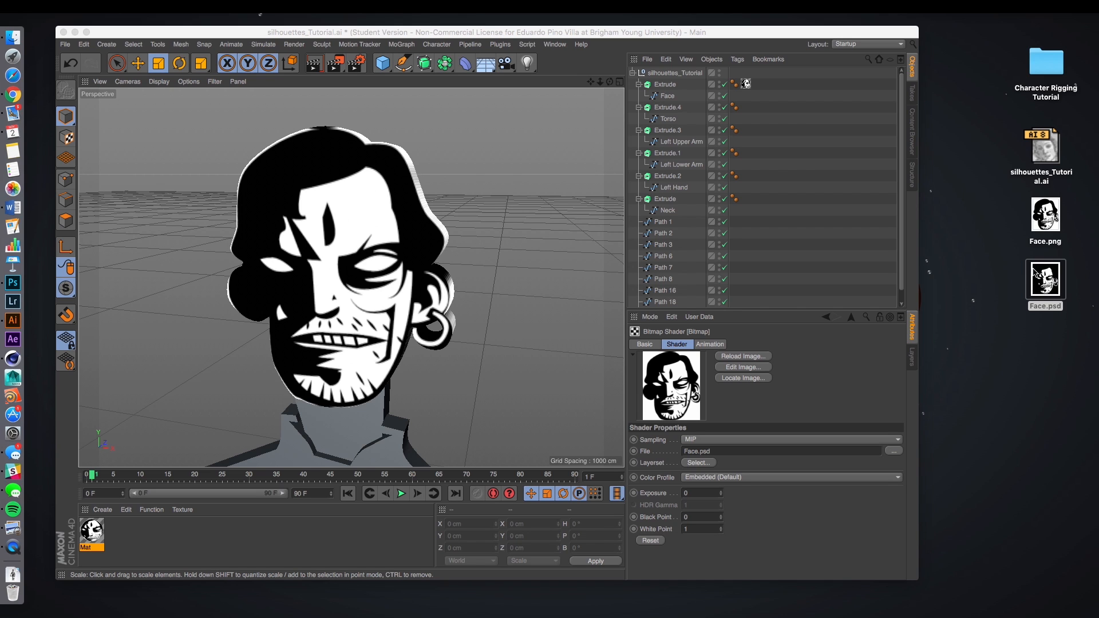
{"action": "left_click", "coordinate": [737, 359]}
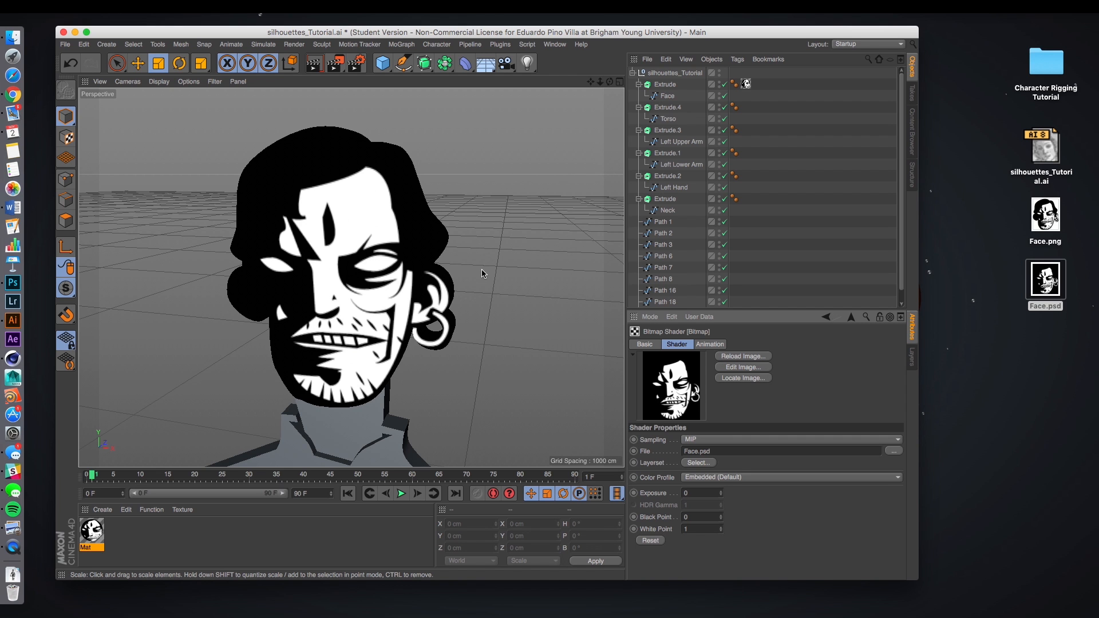
Step: Examine the head's updated face texture and its side edges from several angles and distances, together with the body
{"action": "left_click_drag", "start_coordinate": [481, 279], "coordinate": [475, 301], "text": "alt"}
{"action": "left_click_drag", "start_coordinate": [438, 361], "coordinate": [469, 339], "text": "alt"}
{"action": "scroll", "coordinate": [471, 325], "scroll_direction": "down", "scroll_amount": 5}
{"action": "middle_click_drag", "start_coordinate": [479, 334], "coordinate": [430, 275], "text": "alt"}
{"action": "scroll", "coordinate": [430, 275], "scroll_direction": "down", "scroll_amount": 5}
{"action": "left_click_drag", "start_coordinate": [449, 307], "coordinate": [444, 310], "text": "alt"}
{"action": "scroll", "coordinate": [486, 300], "scroll_direction": "down", "scroll_amount": 5}
{"action": "middle_click_drag", "start_coordinate": [486, 299], "coordinate": [410, 234], "text": "alt"}
{"action": "scroll", "coordinate": [410, 234], "scroll_direction": "down", "scroll_amount": 2}
{"action": "scroll", "coordinate": [411, 233], "scroll_direction": "down", "scroll_amount": 3}
{"action": "left_click_drag", "start_coordinate": [425, 239], "coordinate": [444, 263], "text": "alt"}
{"action": "scroll", "coordinate": [383, 232], "scroll_direction": "up", "scroll_amount": 2}
{"action": "scroll", "coordinate": [451, 236], "scroll_direction": "up", "scroll_amount": 2}
{"action": "scroll", "coordinate": [452, 236], "scroll_direction": "up", "scroll_amount": 2}
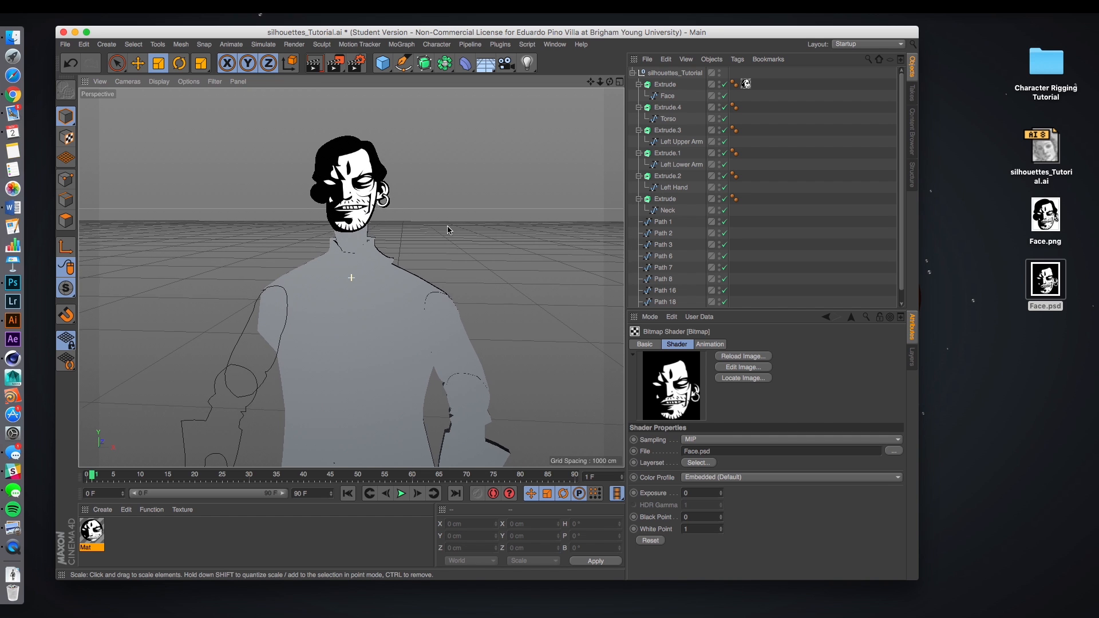
{"action": "left_click_drag", "start_coordinate": [454, 231], "coordinate": [512, 222], "text": "alt"}
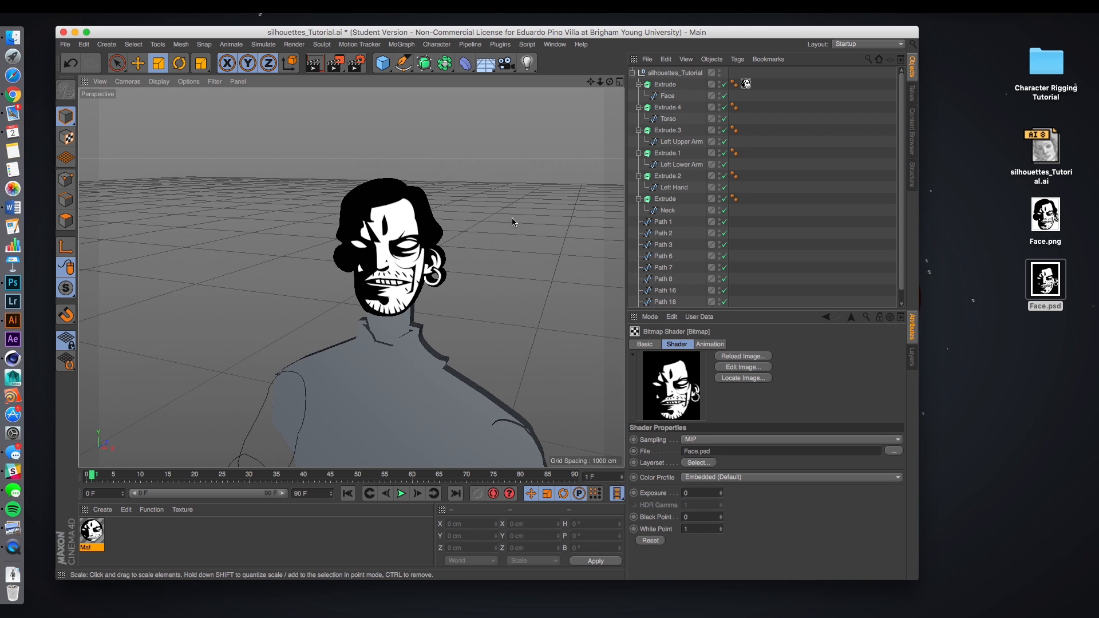
Step: Switch from the Perspective view to the Front view and frame the whole character outline
{"action": "left_click", "coordinate": [867, 11]}
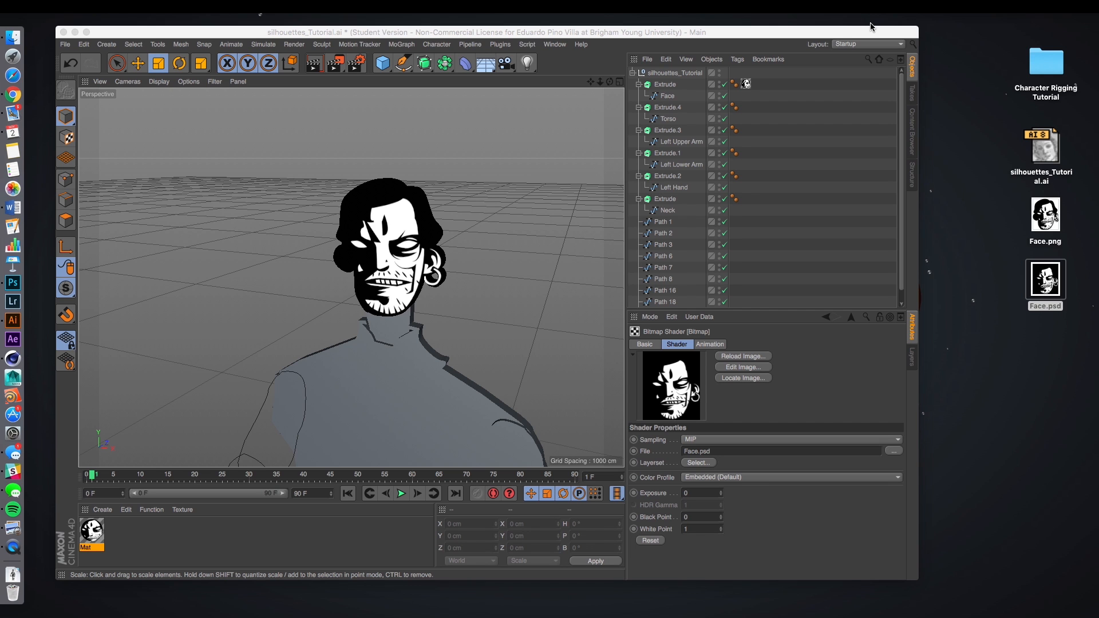
{"action": "left_click_drag", "start_coordinate": [514, 245], "coordinate": [470, 248], "text": "alt"}
{"action": "middle_click_drag", "start_coordinate": [455, 244], "coordinate": [478, 213], "text": "alt"}
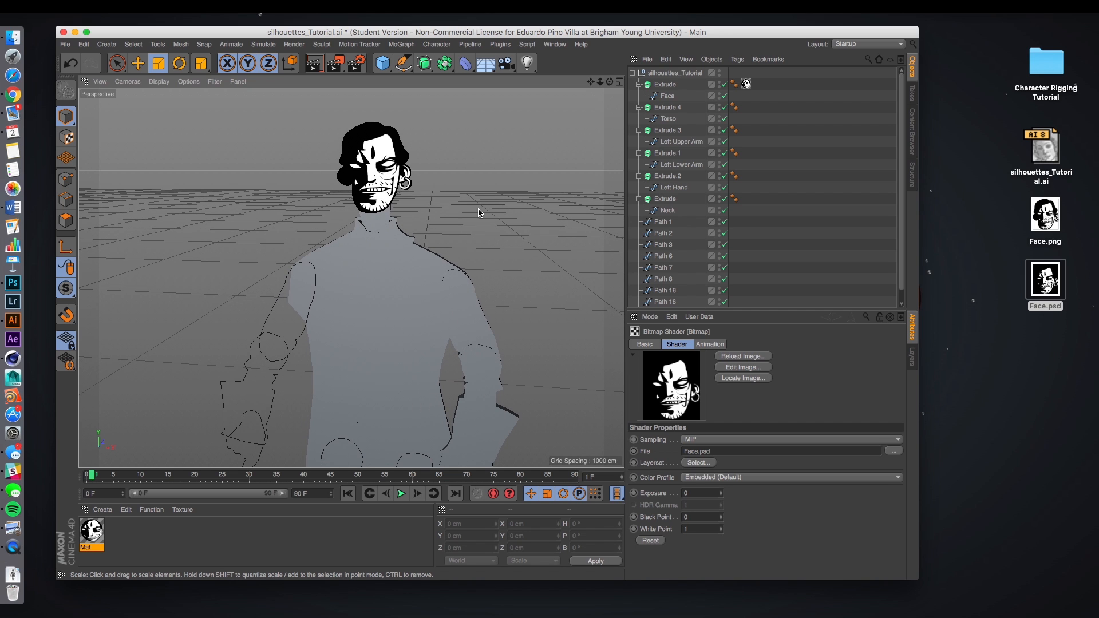
{"action": "middle_click", "coordinate": [292, 228]}
{"action": "middle_click", "coordinate": [423, 314]}
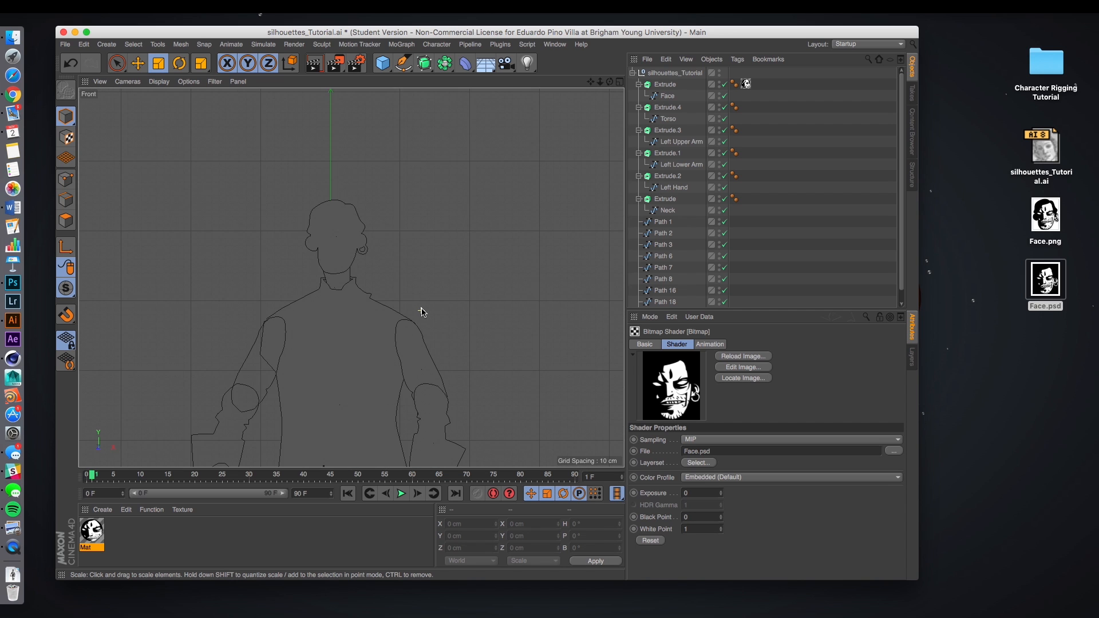
{"action": "scroll", "coordinate": [384, 294], "scroll_direction": "down", "scroll_amount": 8}
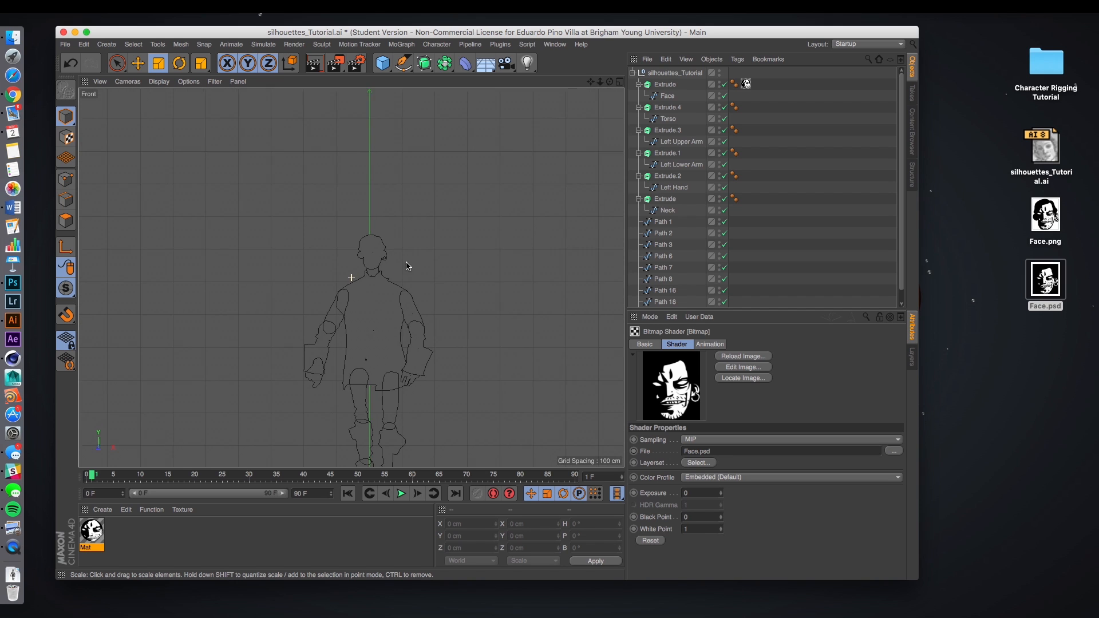
{"action": "scroll", "coordinate": [429, 193], "scroll_direction": "up", "scroll_amount": 4}
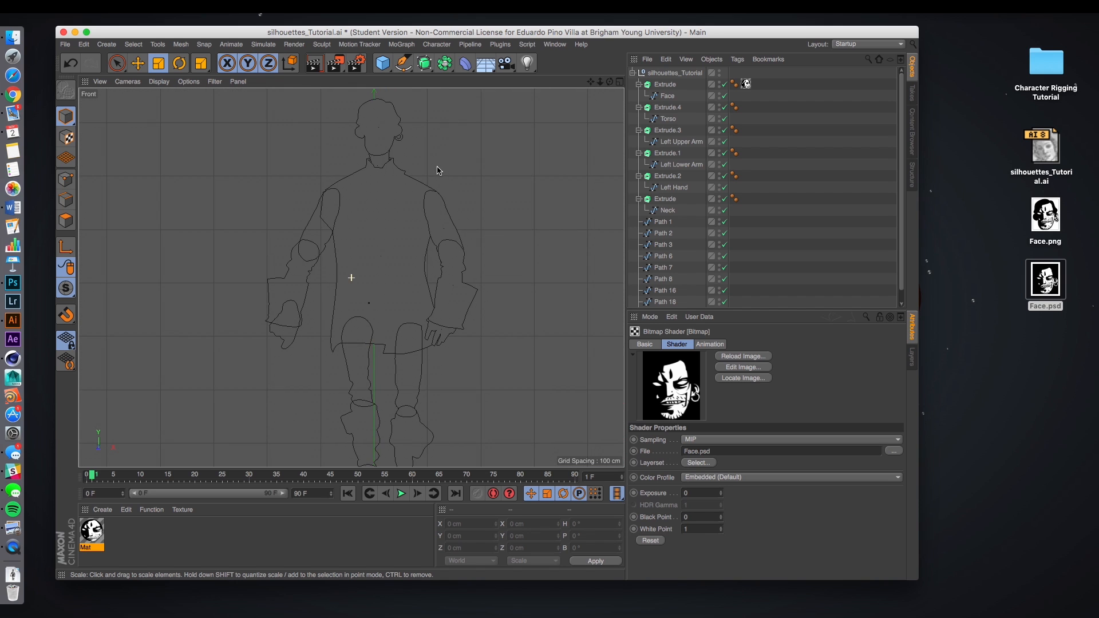
{"action": "scroll", "coordinate": [436, 171], "scroll_direction": "down", "scroll_amount": 2}
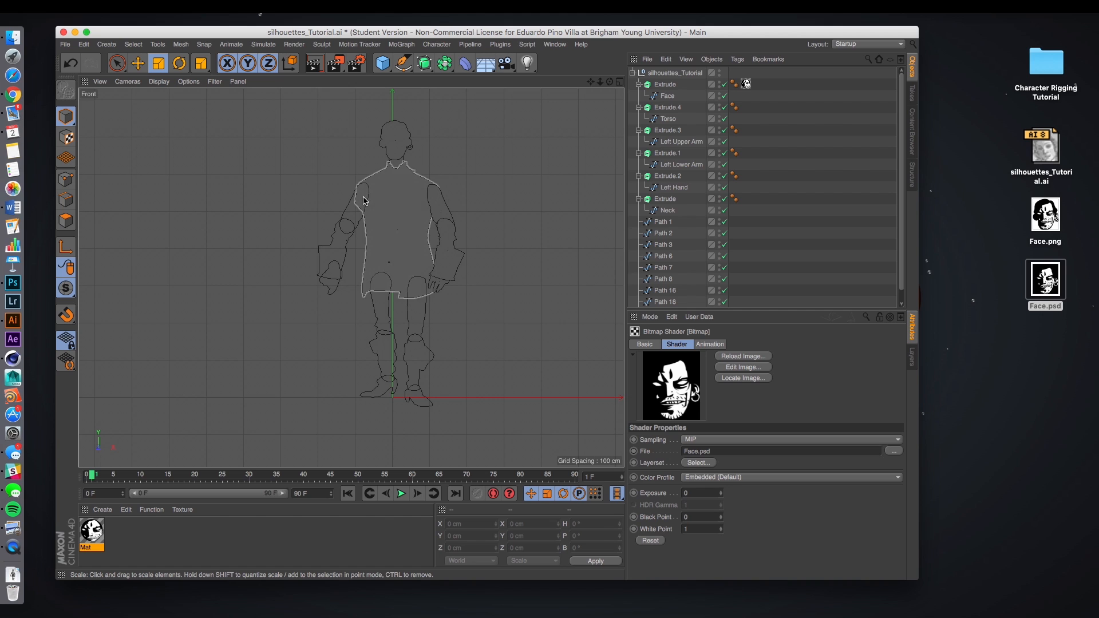
Step: Try Gouraud Shading in the Front view, select body extrusions in it, and restore the Hidden Line display with nothing selected
{"action": "left_click", "coordinate": [158, 83]}
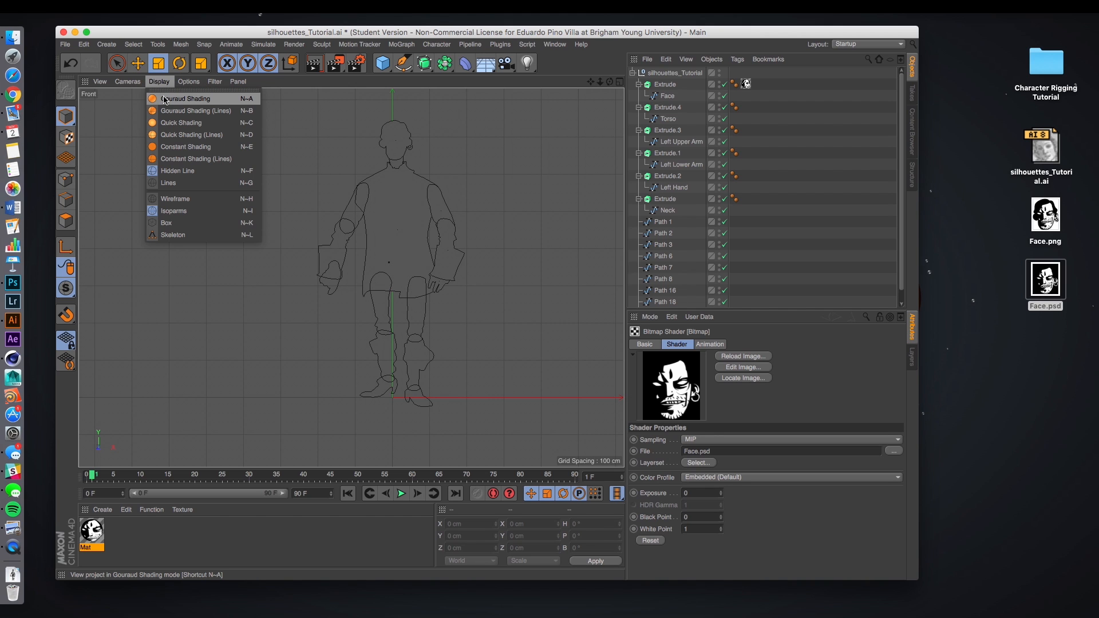
{"action": "left_click", "coordinate": [170, 101]}
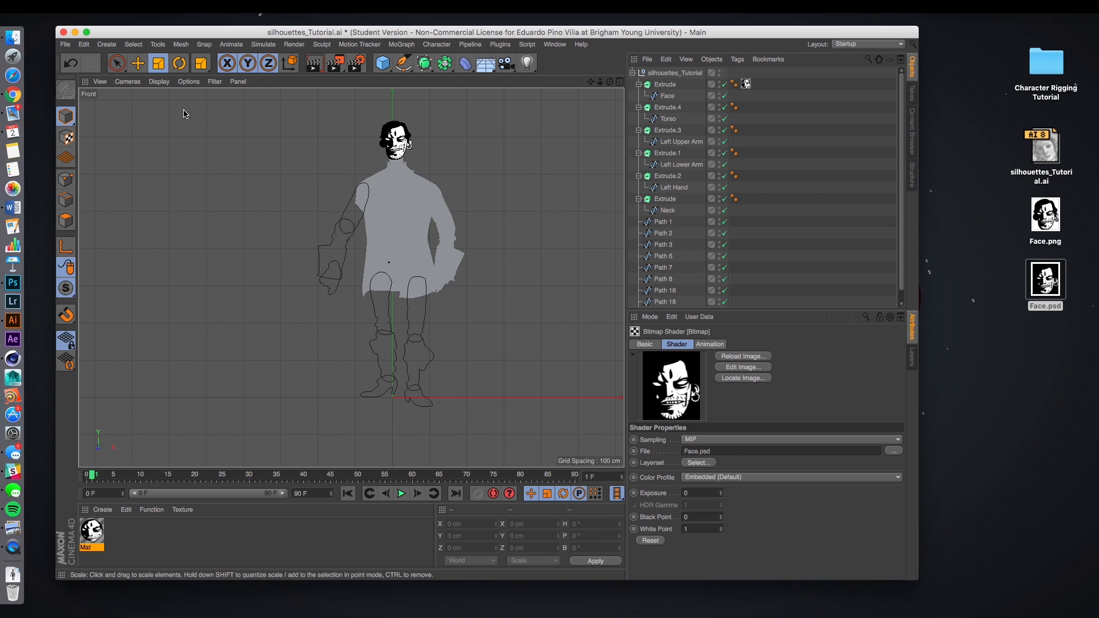
{"action": "left_click", "coordinate": [406, 212]}
{"action": "left_click", "coordinate": [444, 221]}
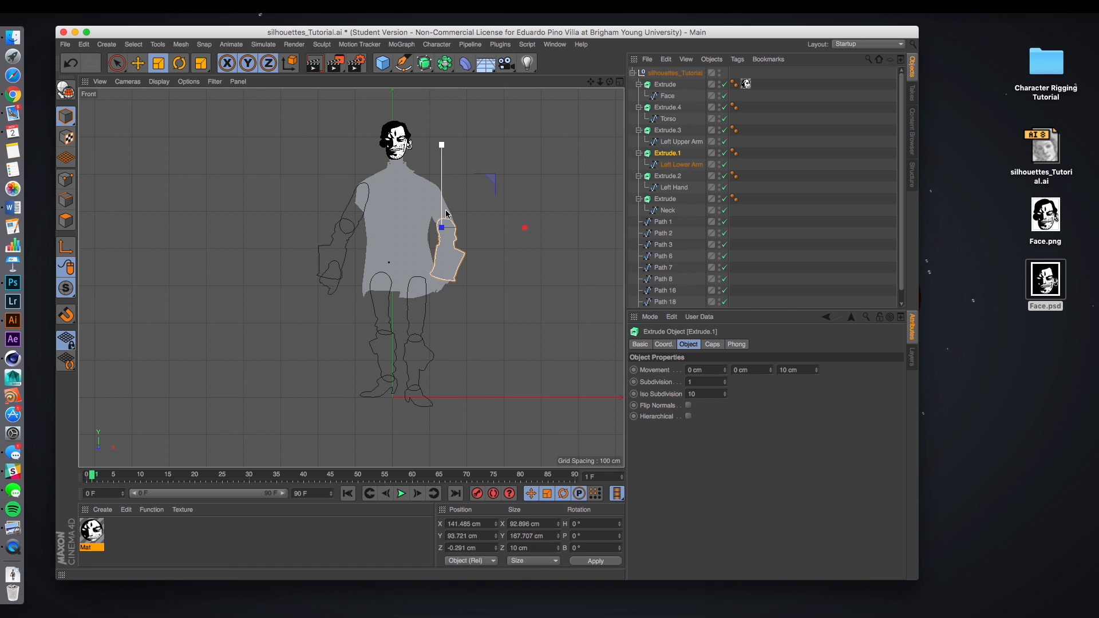
{"action": "left_click", "coordinate": [433, 288]}
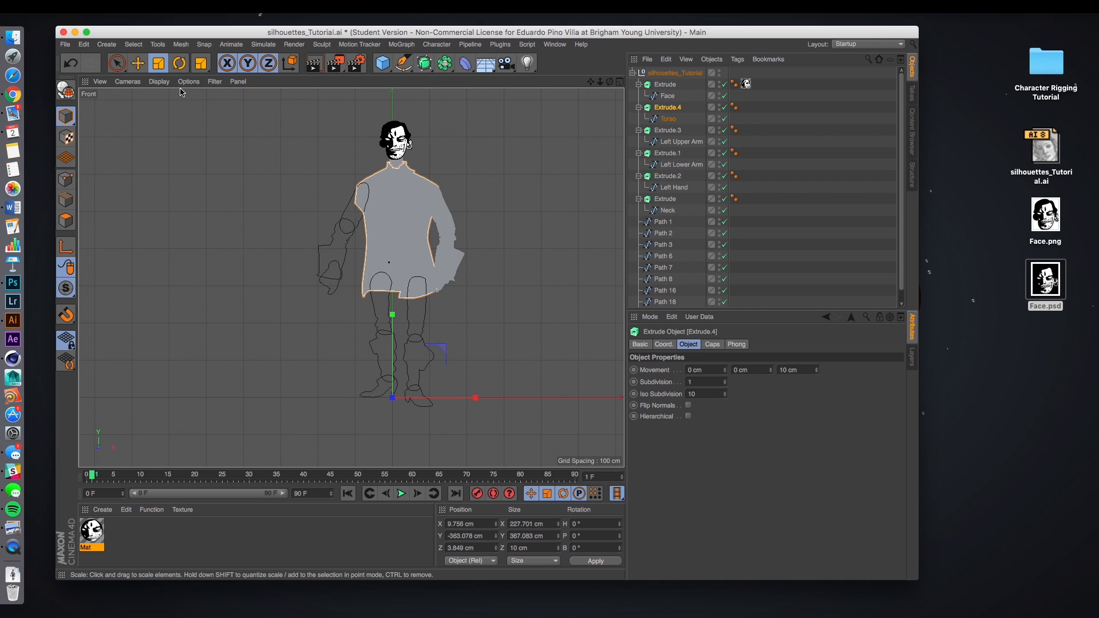
{"action": "left_click", "coordinate": [159, 81]}
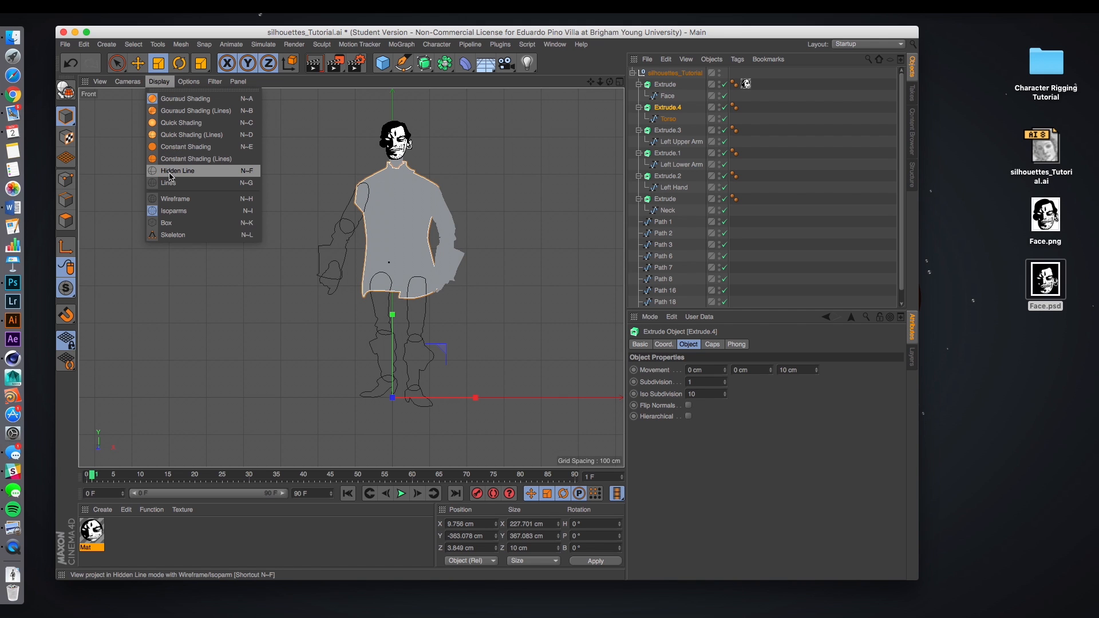
{"action": "left_click", "coordinate": [172, 174]}
{"action": "left_click", "coordinate": [481, 264]}
Step: Use Live Selection in the Front view to select the head extrusion together with its Face spline
{"action": "scroll", "coordinate": [448, 236], "scroll_direction": "up", "scroll_amount": 5}
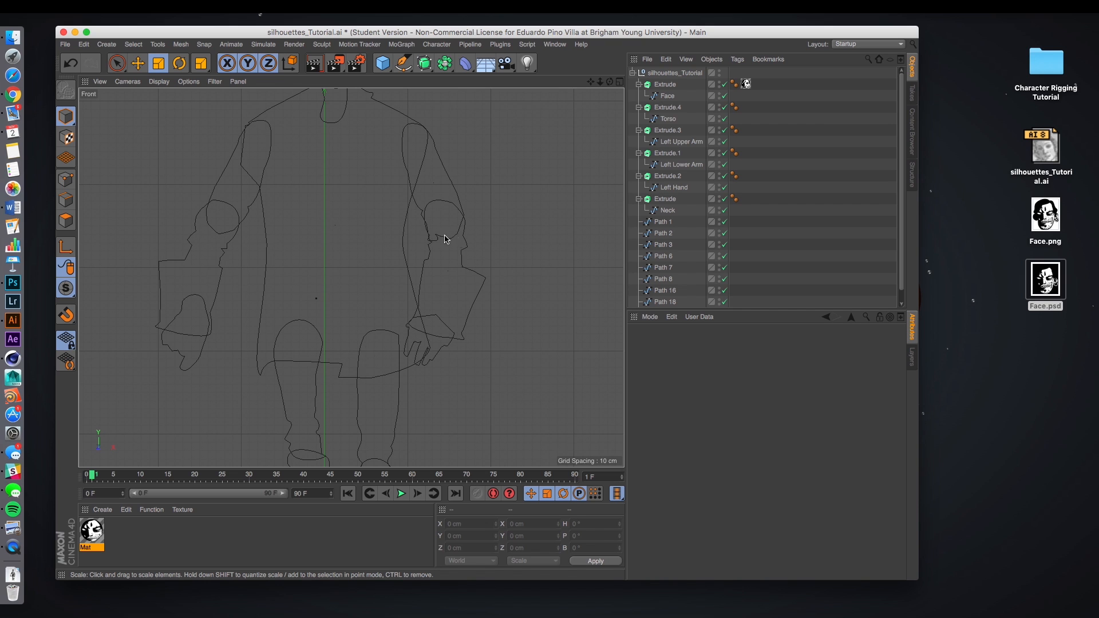
{"action": "scroll", "coordinate": [447, 172], "scroll_direction": "down", "scroll_amount": 5}
{"action": "key", "text": "space"}
{"action": "left_click_drag", "start_coordinate": [451, 142], "coordinate": [451, 178]}
{"action": "left_click", "coordinate": [494, 150]}
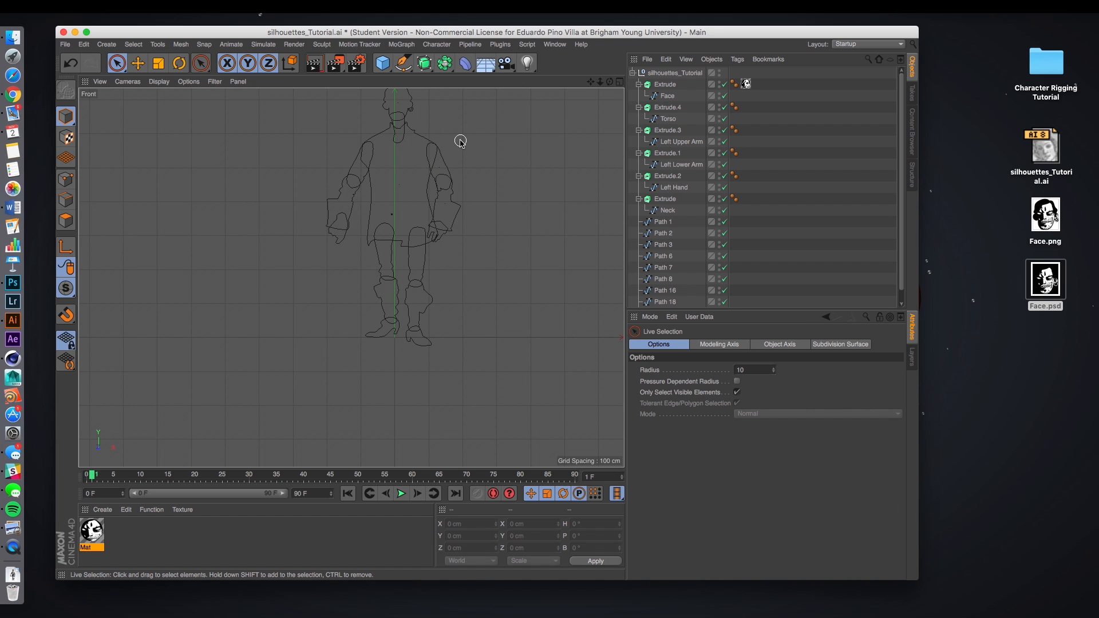
{"action": "scroll", "coordinate": [435, 177], "scroll_direction": "up", "scroll_amount": 6}
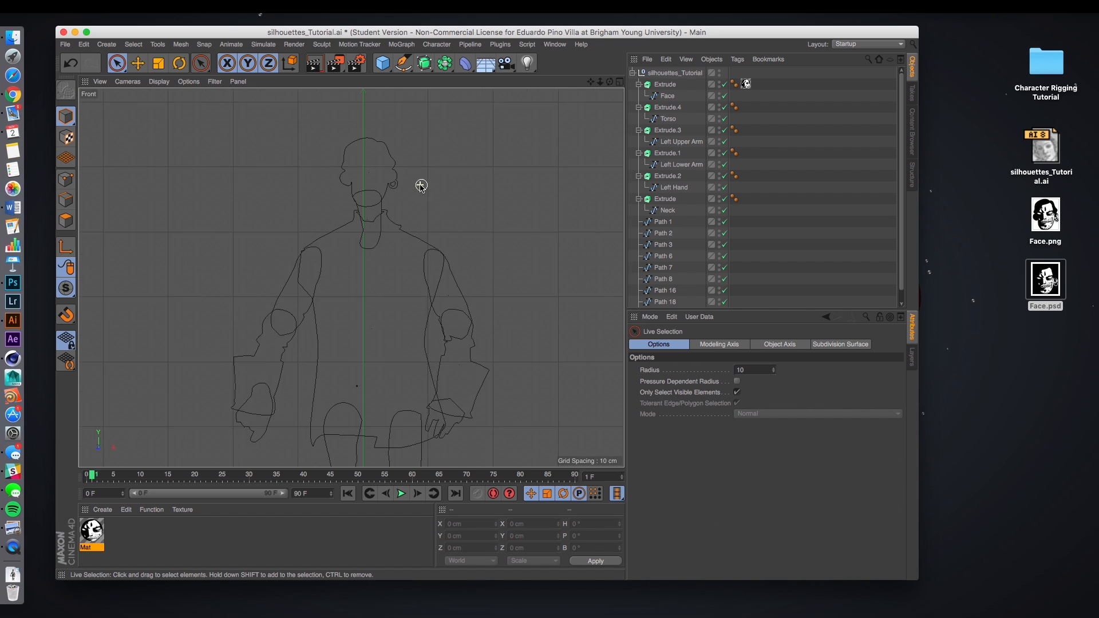
{"action": "scroll", "coordinate": [435, 175], "scroll_direction": "down", "scroll_amount": 6}
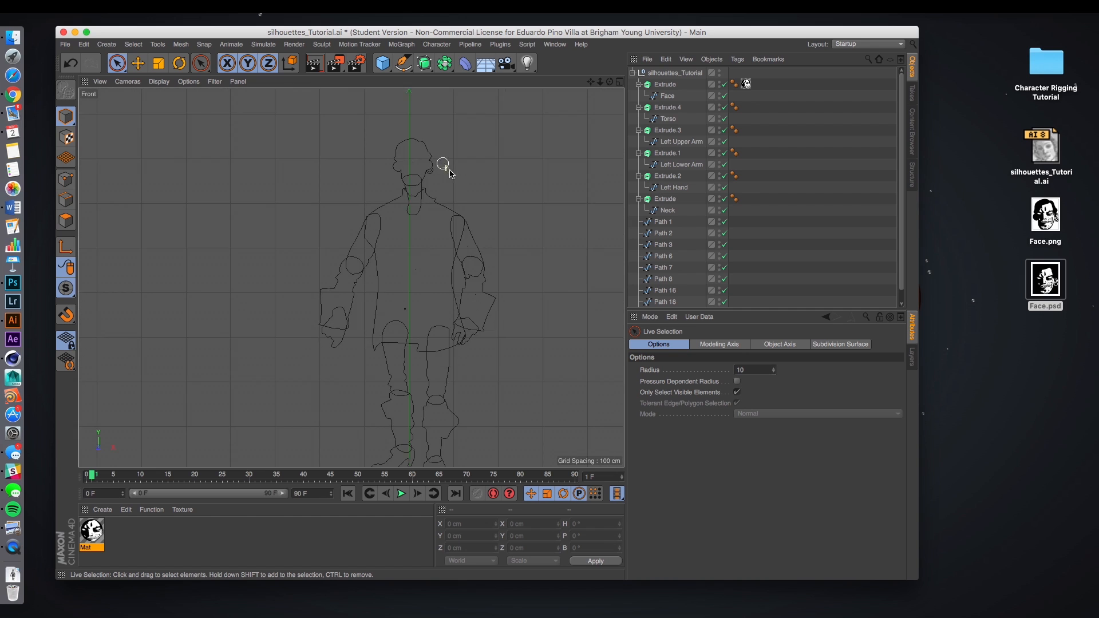
{"action": "left_click", "coordinate": [432, 163]}
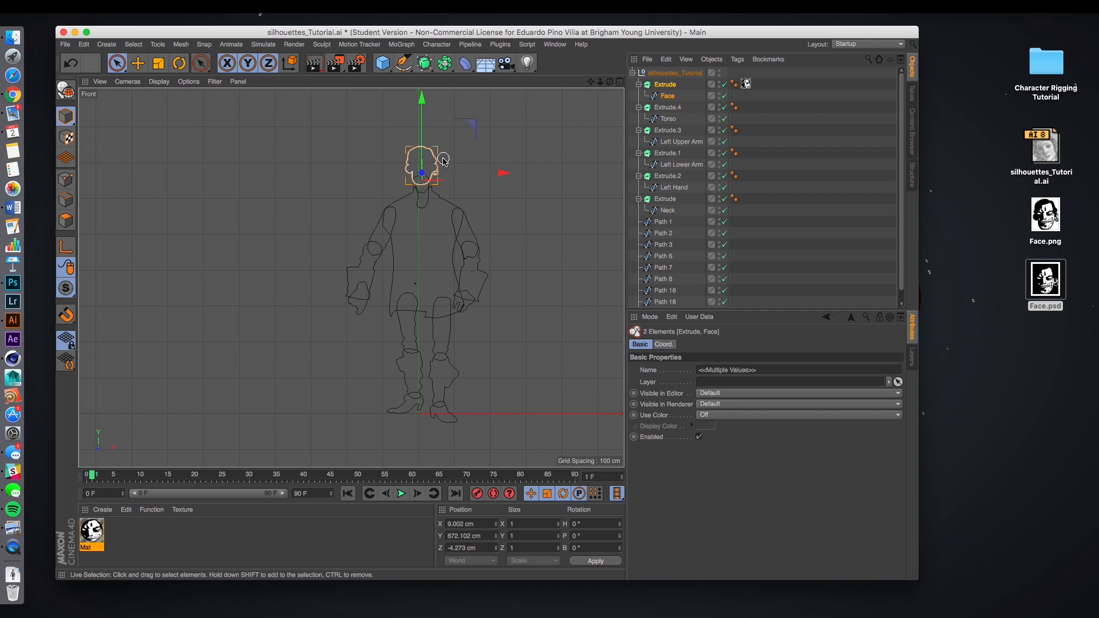
Step: Turn on axis modification and raise the pivot of the selected head extrusion and Face spline to about Y 723 cm
{"action": "scroll", "coordinate": [462, 173], "scroll_direction": "up", "scroll_amount": 3}
{"action": "left_click_drag", "start_coordinate": [397, 101], "coordinate": [398, 100]}
{"action": "key", "text": "super+z"}
{"action": "scroll", "coordinate": [487, 218], "scroll_direction": "down", "scroll_amount": 5}
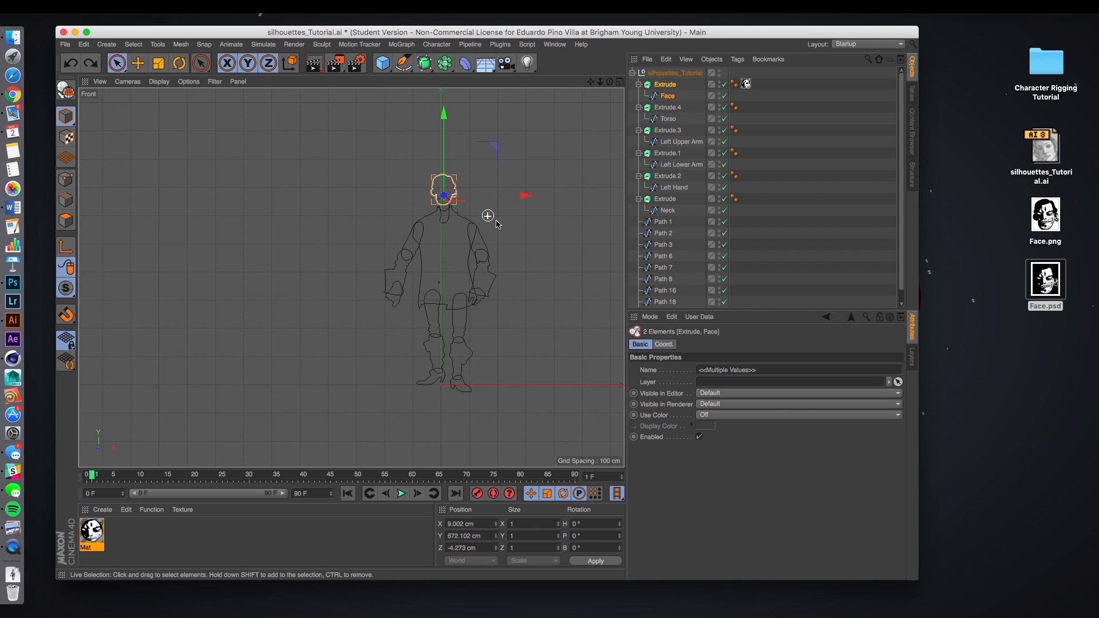
{"action": "left_click", "coordinate": [66, 246]}
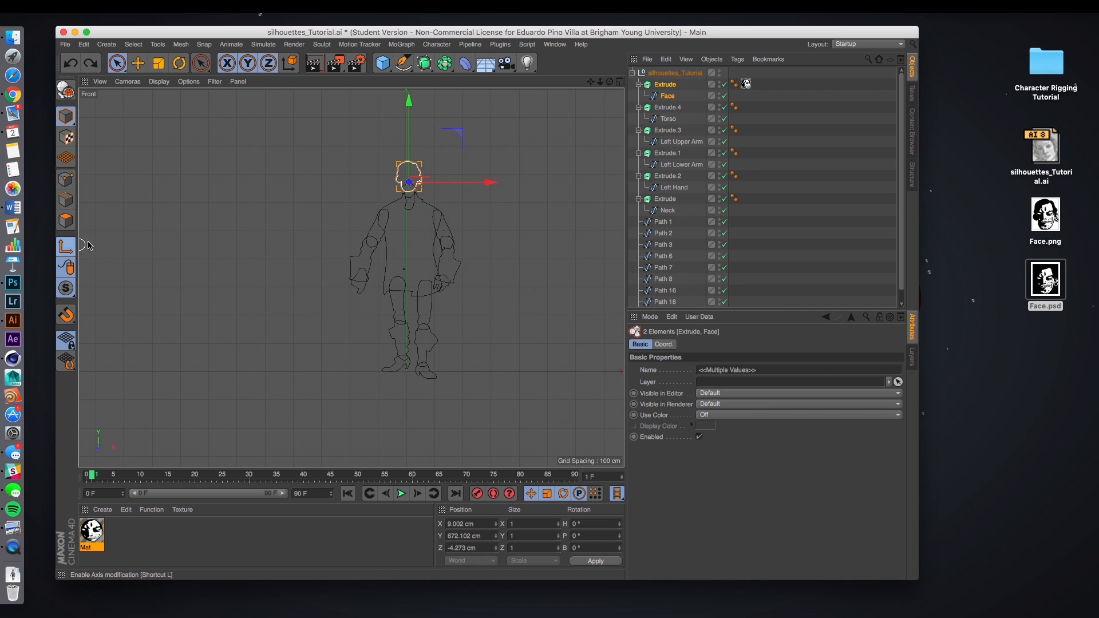
{"action": "mouse_move", "coordinate": [408, 102]}
{"action": "left_mouse_down"}
{"action": "mouse_move", "coordinate": [410, 294]}
{"action": "mouse_move", "coordinate": [405, 86]}
{"action": "left_mouse_up"}
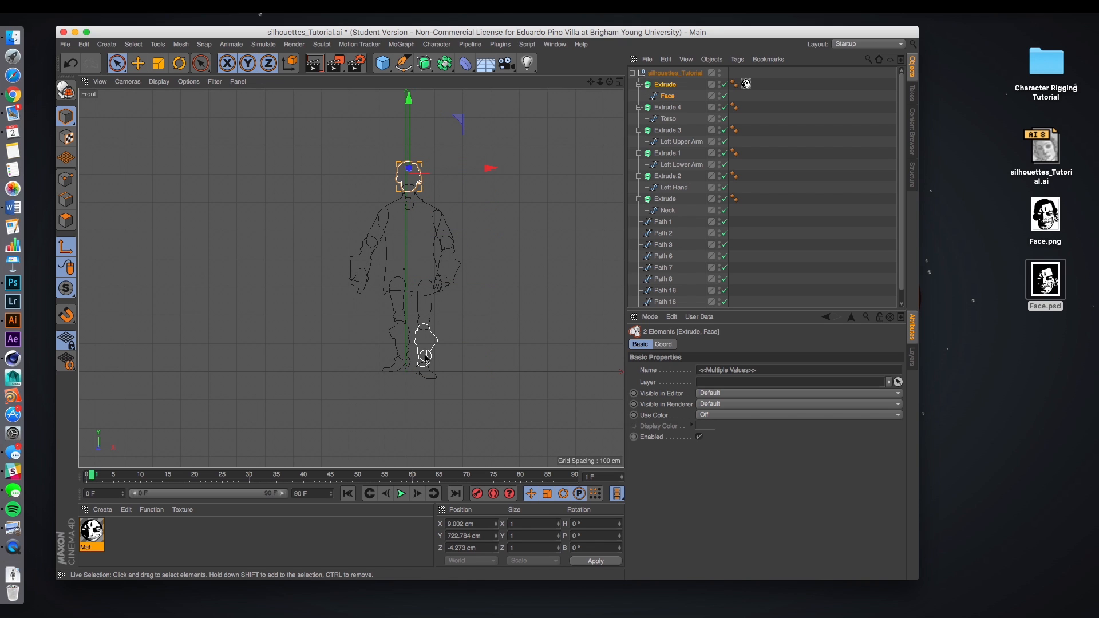
Step: Select the left upper and lower arm extrusions at the elbow and lower their shared pivot to about Y 460 cm
{"action": "left_click", "coordinate": [468, 241]}
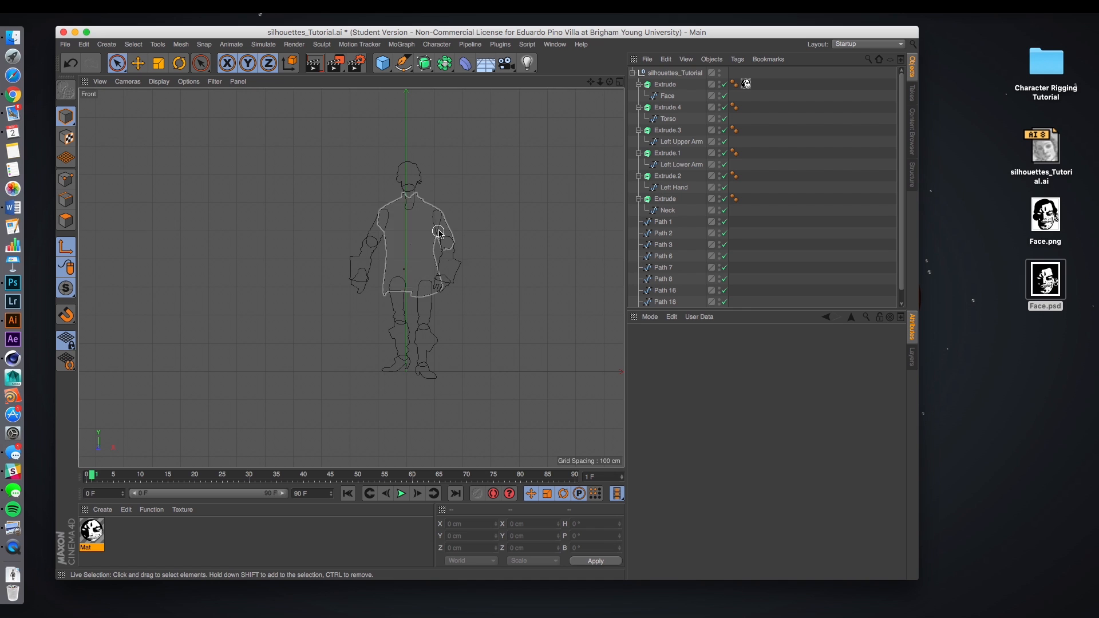
{"action": "left_click", "coordinate": [446, 236]}
{"action": "scroll", "coordinate": [452, 246], "scroll_direction": "up", "scroll_amount": 5}
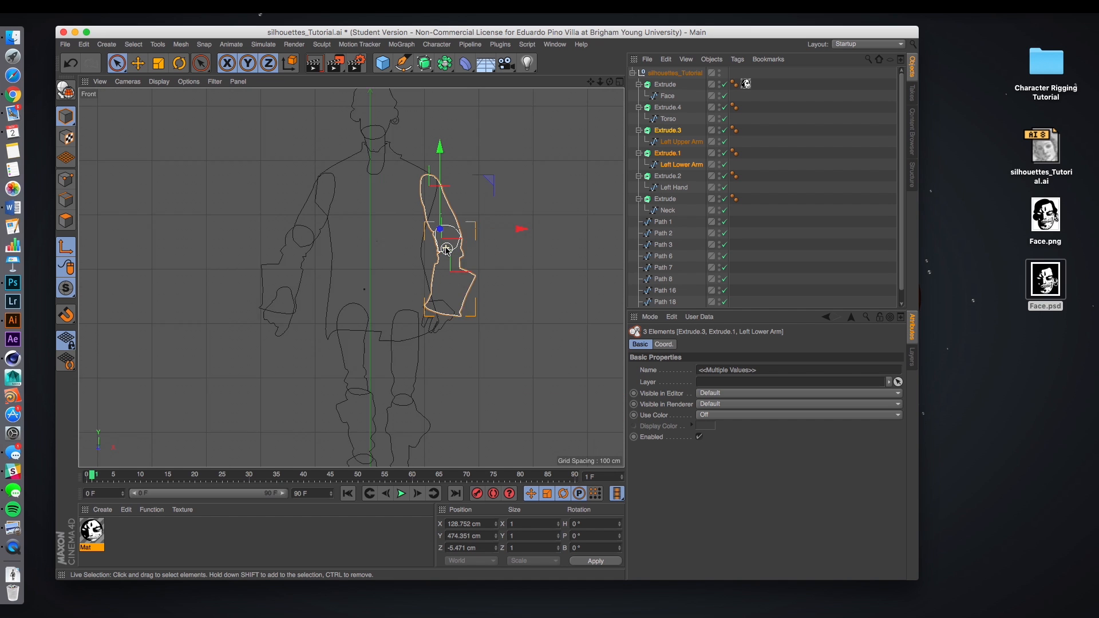
{"action": "scroll", "coordinate": [458, 183], "scroll_direction": "down", "scroll_amount": 5}
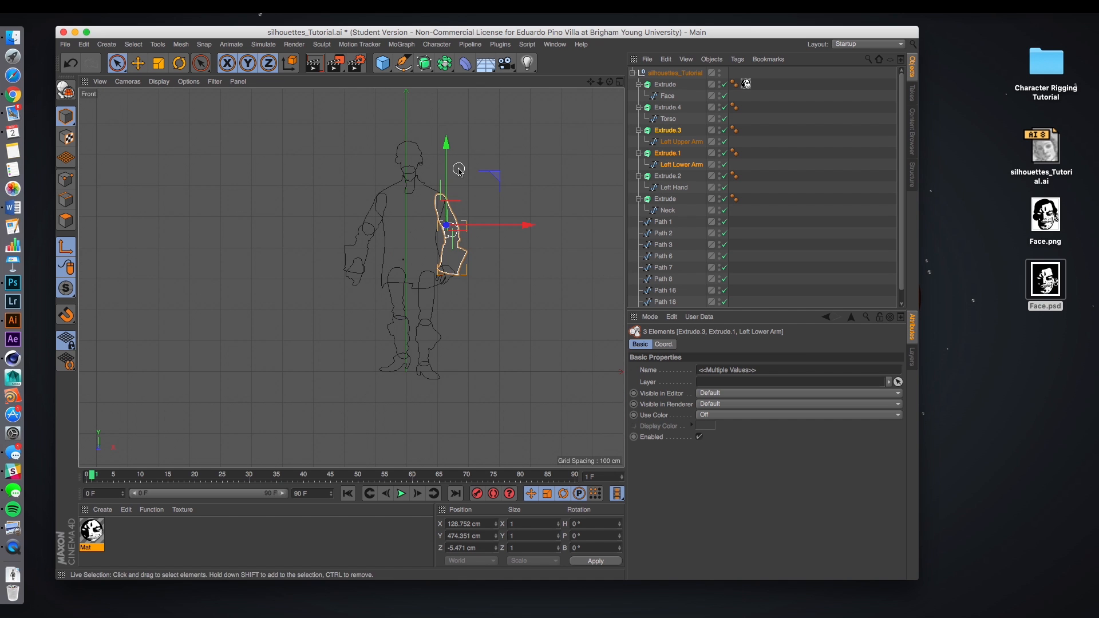
{"action": "left_click_drag", "start_coordinate": [447, 146], "coordinate": [446, 152]}
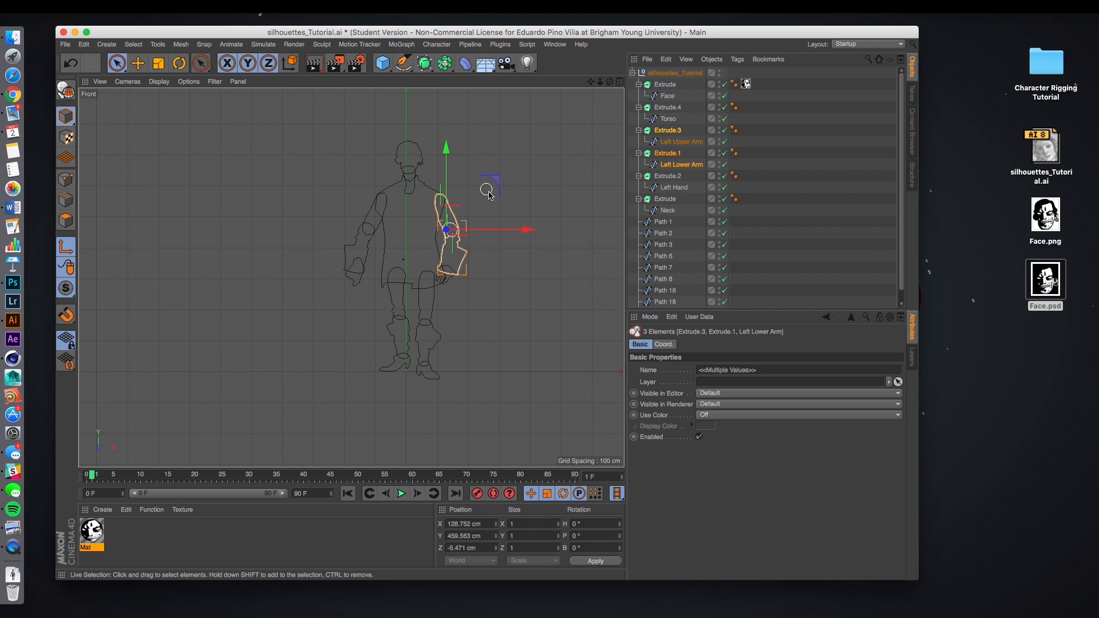
Step: Select the torso and left hand, move their shared pivot to the wrist at about X 131 cm, Y 336 cm, and turn off axis modification
{"action": "left_click", "coordinate": [464, 267]}
{"action": "left_click", "coordinate": [442, 261], "text": "shift"}
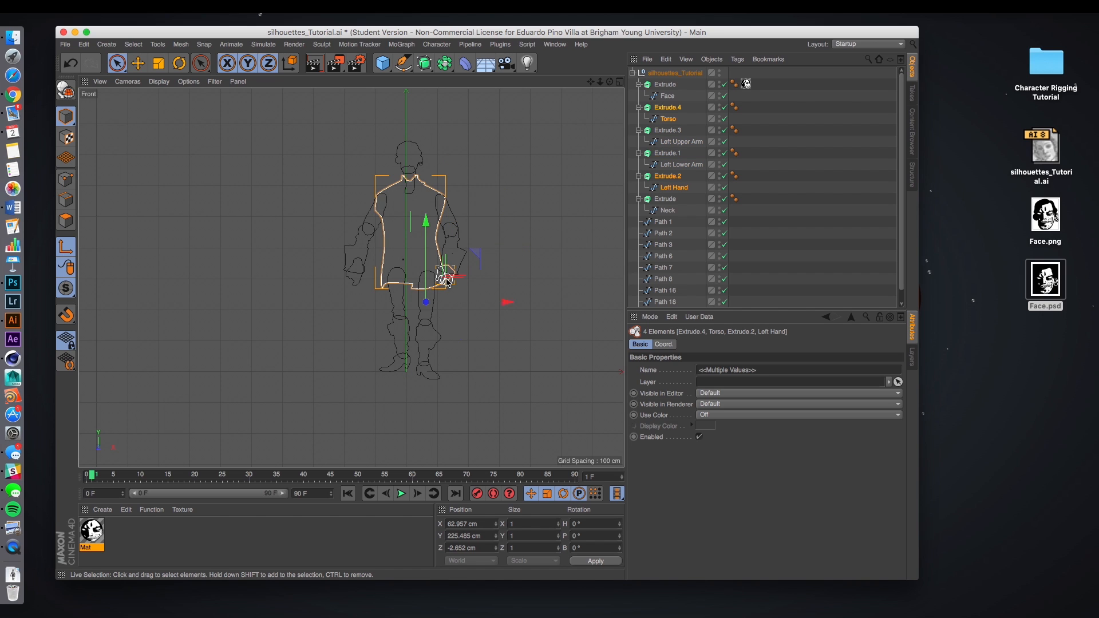
{"action": "scroll", "coordinate": [439, 311], "scroll_direction": "up", "scroll_amount": 5}
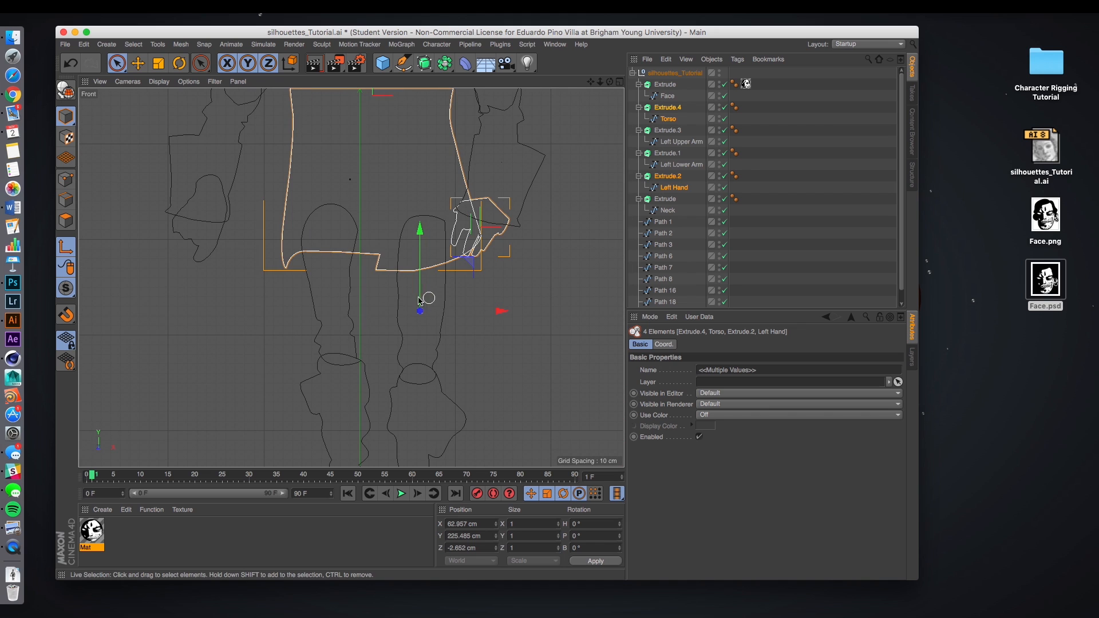
{"action": "left_click_drag", "start_coordinate": [420, 231], "coordinate": [421, 122]}
{"action": "left_click_drag", "start_coordinate": [500, 205], "coordinate": [567, 205]}
{"action": "left_click_drag", "start_coordinate": [483, 116], "coordinate": [484, 123]}
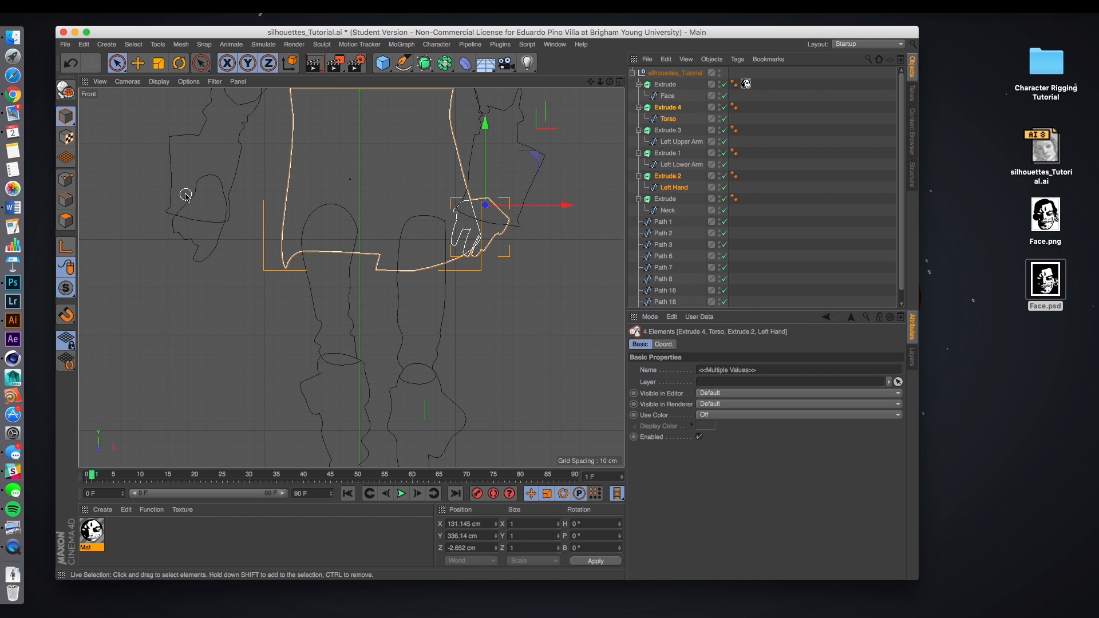
Step: Return from the Front view to the Perspective view and frame the character at an angle
{"action": "scroll", "coordinate": [465, 289], "scroll_direction": "down", "scroll_amount": 5}
{"action": "middle_click_drag", "start_coordinate": [540, 204], "coordinate": [513, 256], "text": "alt"}
{"action": "scroll", "coordinate": [513, 255], "scroll_direction": "down", "scroll_amount": 2}
{"action": "scroll", "coordinate": [520, 247], "scroll_direction": "up", "scroll_amount": 1}
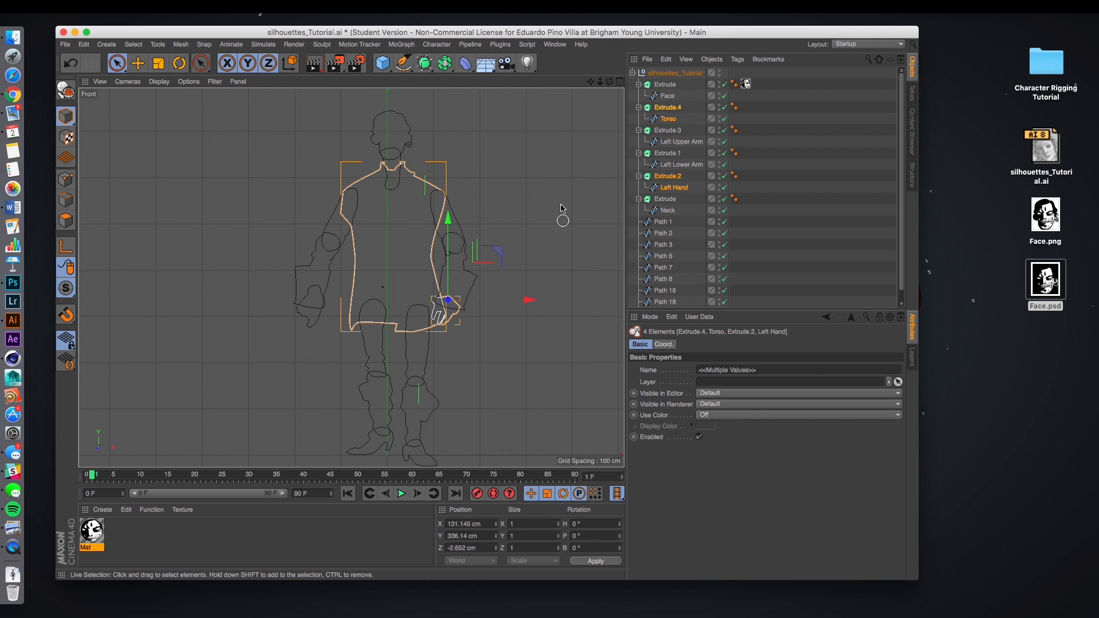
{"action": "middle_click", "coordinate": [491, 154]}
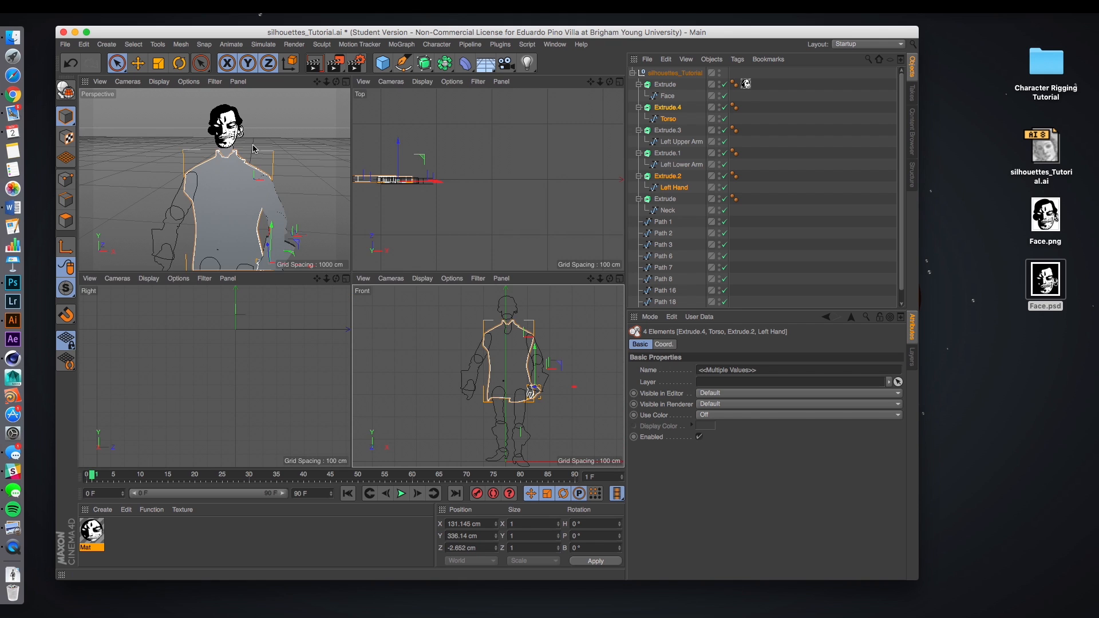
{"action": "middle_click", "coordinate": [283, 136]}
{"action": "left_click_drag", "start_coordinate": [461, 238], "coordinate": [489, 229], "text": "alt"}
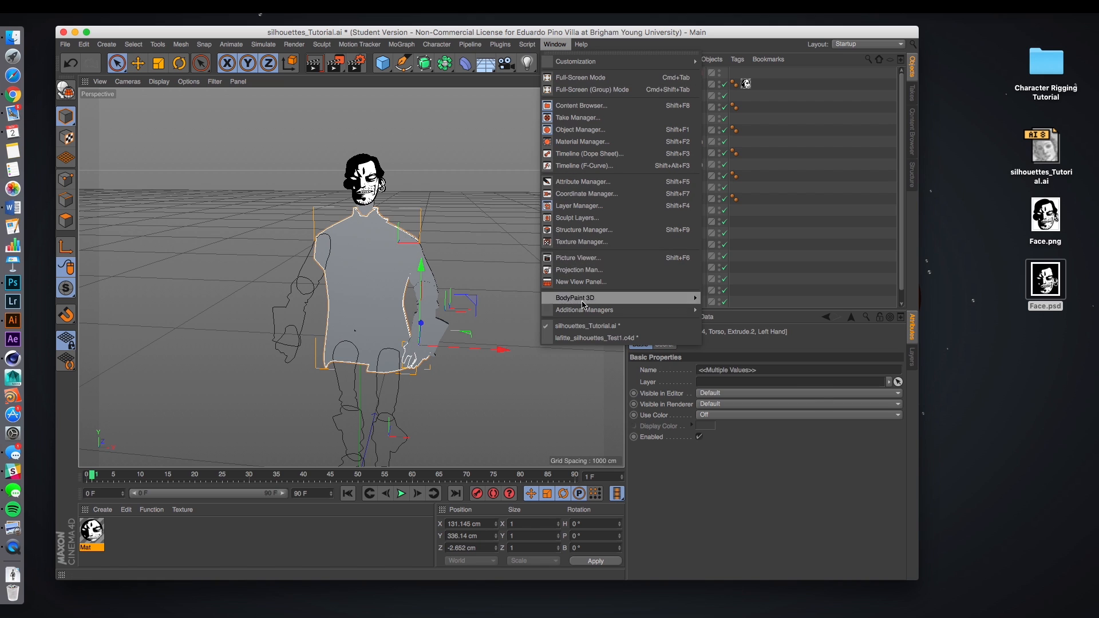
Step: Switch to the lafitte_silhouettes_Test1.c4d project, hide the Character Extruded group and show the Character Textured group
{"action": "left_click", "coordinate": [592, 339]}
{"action": "mouse_move", "coordinate": [470, 263]}
{"action": "left_mouse_down", "text": "alt"}
{"action": "mouse_move", "coordinate": [473, 296]}
{"action": "mouse_move", "coordinate": [487, 299]}
{"action": "mouse_move", "coordinate": [442, 304]}
{"action": "mouse_move", "coordinate": [463, 255]}
{"action": "mouse_move", "coordinate": [456, 274]}
{"action": "mouse_move", "coordinate": [473, 282]}
{"action": "left_mouse_up", "text": "alt"}
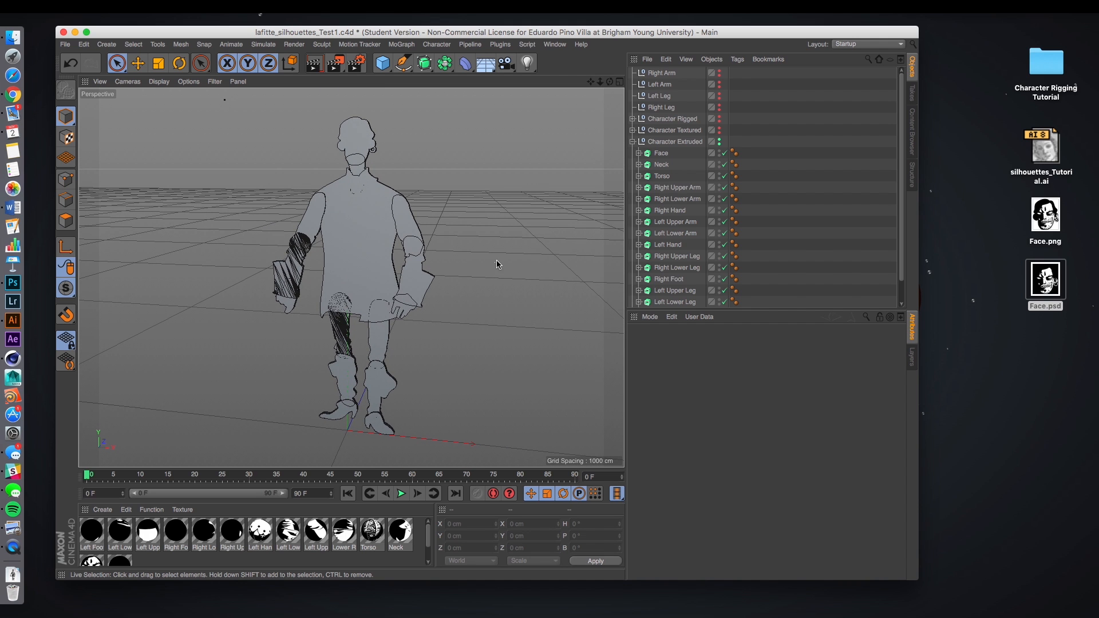
{"action": "left_click", "coordinate": [633, 142]}
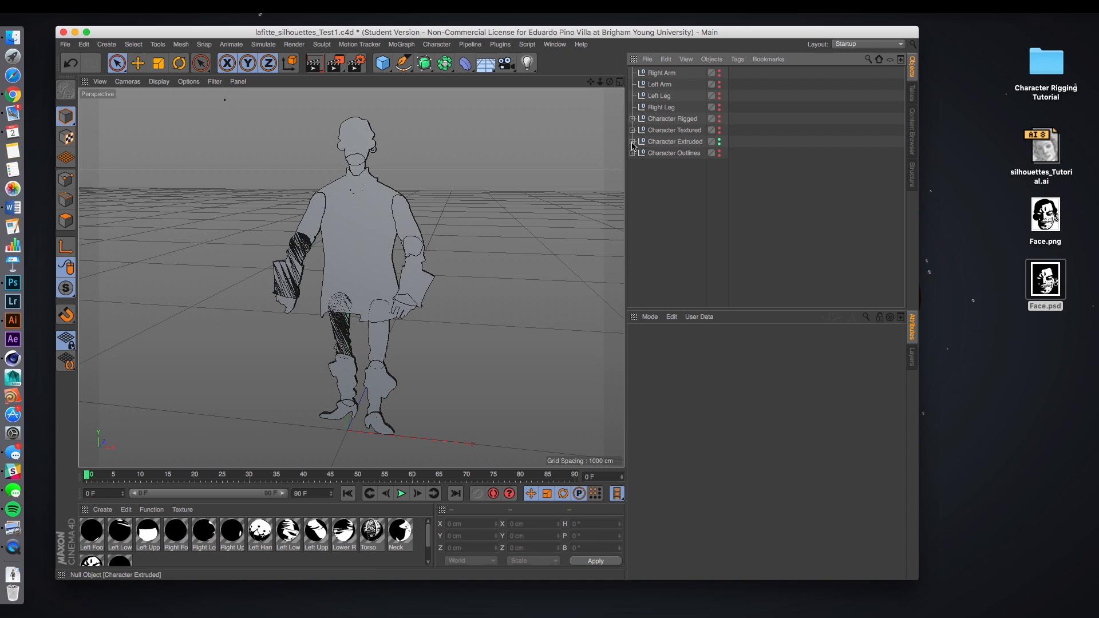
{"action": "left_click", "coordinate": [720, 140]}
{"action": "left_click", "coordinate": [719, 130]}
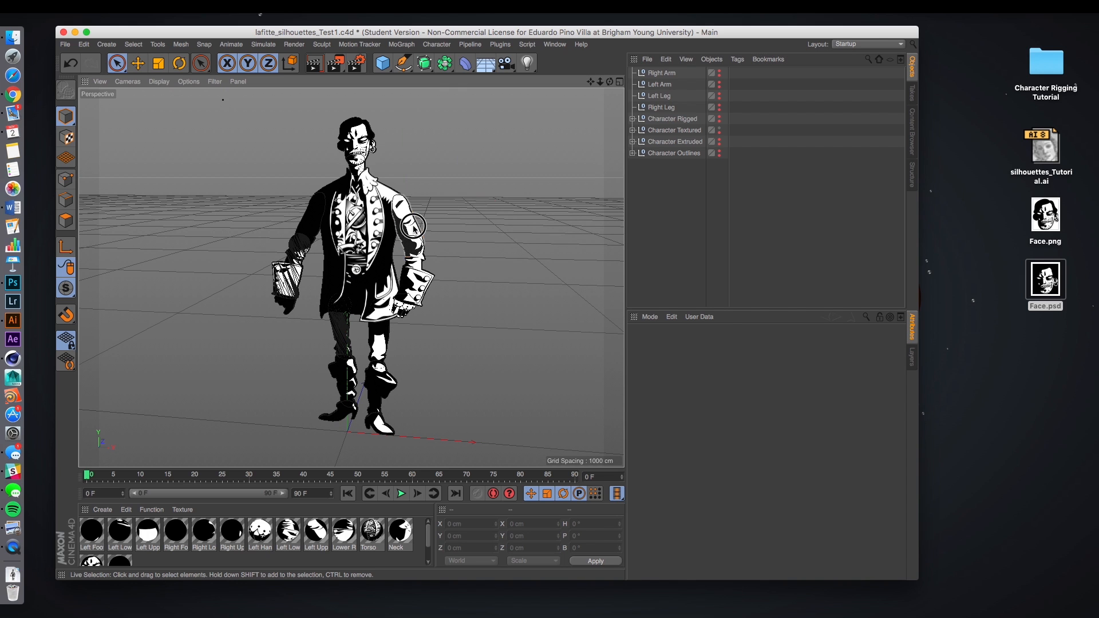
Step: Select the textured character's left lower arm, torso and right lower arm in turn to examine its separate body parts
{"action": "left_click", "coordinate": [420, 279]}
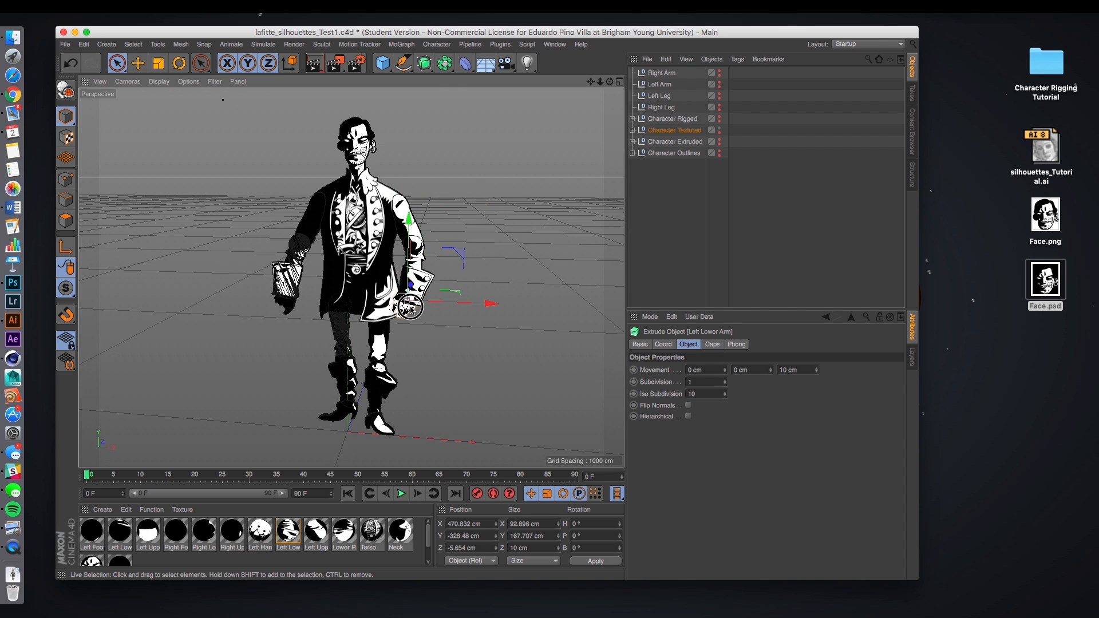
{"action": "left_click", "coordinate": [359, 240]}
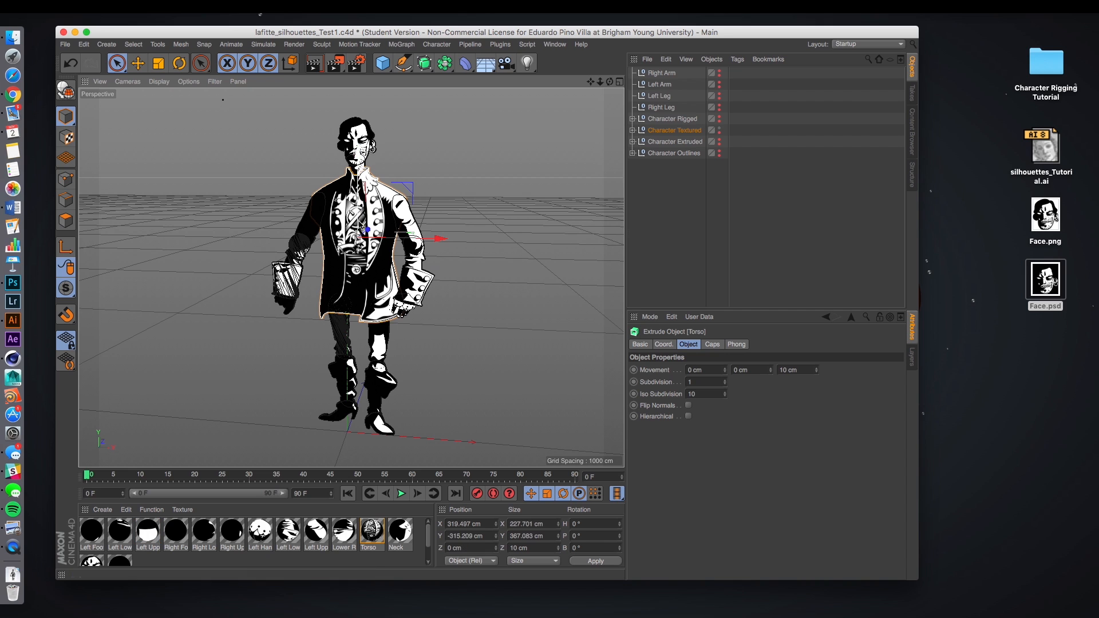
{"action": "left_click", "coordinate": [373, 159]}
{"action": "left_click", "coordinate": [319, 220]}
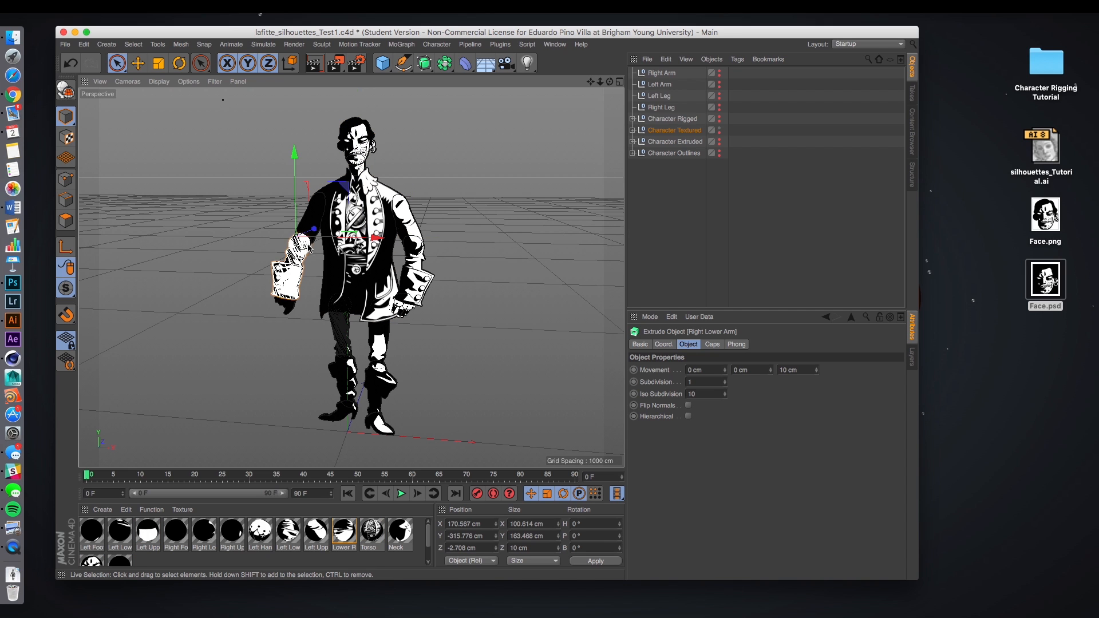
Step: Select the textured character's upper arm, leg and foot pieces in turn, clear the selection and examine the figure from an angle
{"action": "left_click", "coordinate": [319, 221]}
{"action": "left_click", "coordinate": [338, 348]}
{"action": "left_click", "coordinate": [346, 375]}
{"action": "left_click", "coordinate": [378, 338]}
{"action": "left_click", "coordinate": [379, 378]}
{"action": "left_click", "coordinate": [366, 424]}
{"action": "left_click", "coordinate": [440, 387]}
{"action": "left_click_drag", "start_coordinate": [441, 360], "coordinate": [435, 322], "text": "alt"}
{"action": "scroll", "coordinate": [436, 321], "scroll_direction": "up", "scroll_amount": 2}
{"action": "middle_click_drag", "start_coordinate": [445, 305], "coordinate": [469, 324], "text": "alt"}
{"action": "left_click_drag", "start_coordinate": [469, 328], "coordinate": [462, 320], "text": "alt"}
{"action": "scroll", "coordinate": [461, 317], "scroll_direction": "down", "scroll_amount": 3}
{"action": "middle_click_drag", "start_coordinate": [470, 311], "coordinate": [459, 301], "text": "alt"}
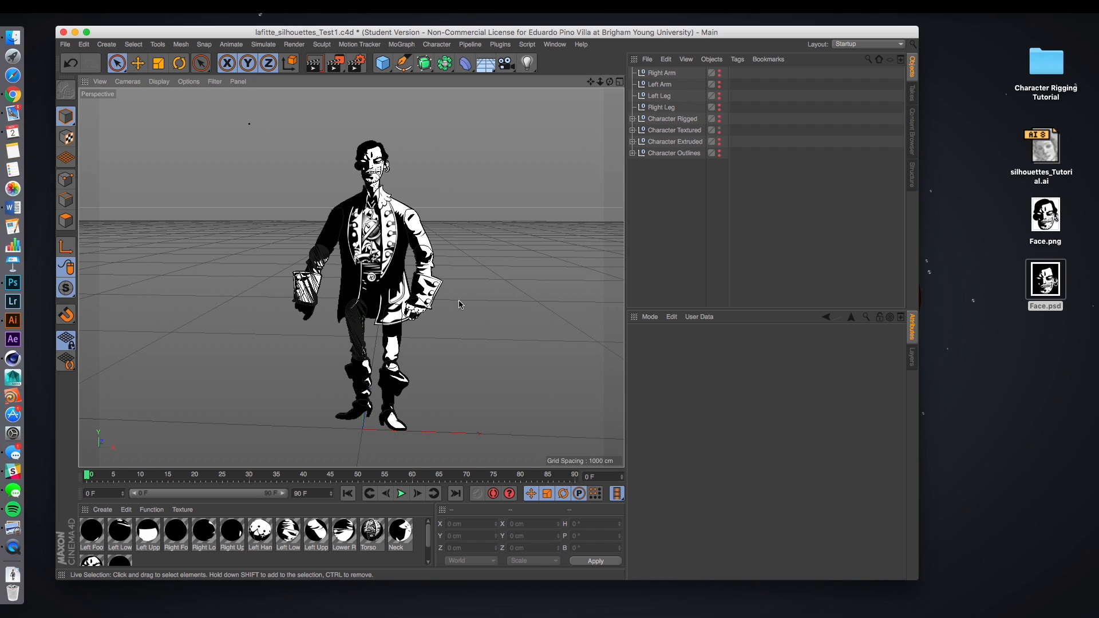
Step: Expand the Character Textured group to review its body parts and their materials, and collapse it again
{"action": "left_click", "coordinate": [634, 131]}
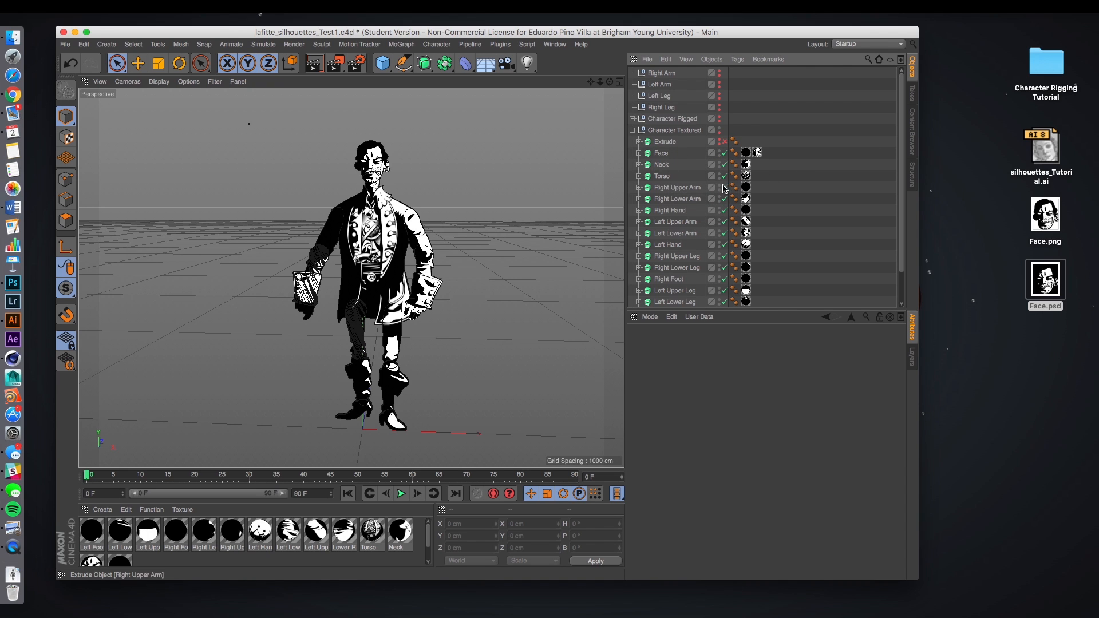
{"action": "left_click", "coordinate": [634, 131]}
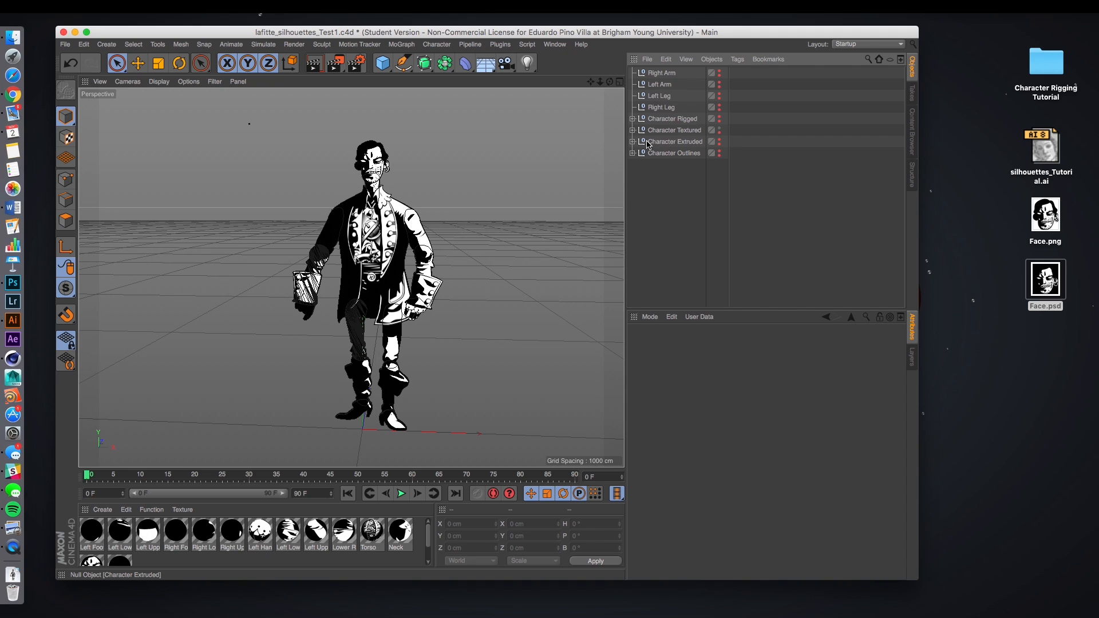
{"action": "left_click", "coordinate": [633, 131]}
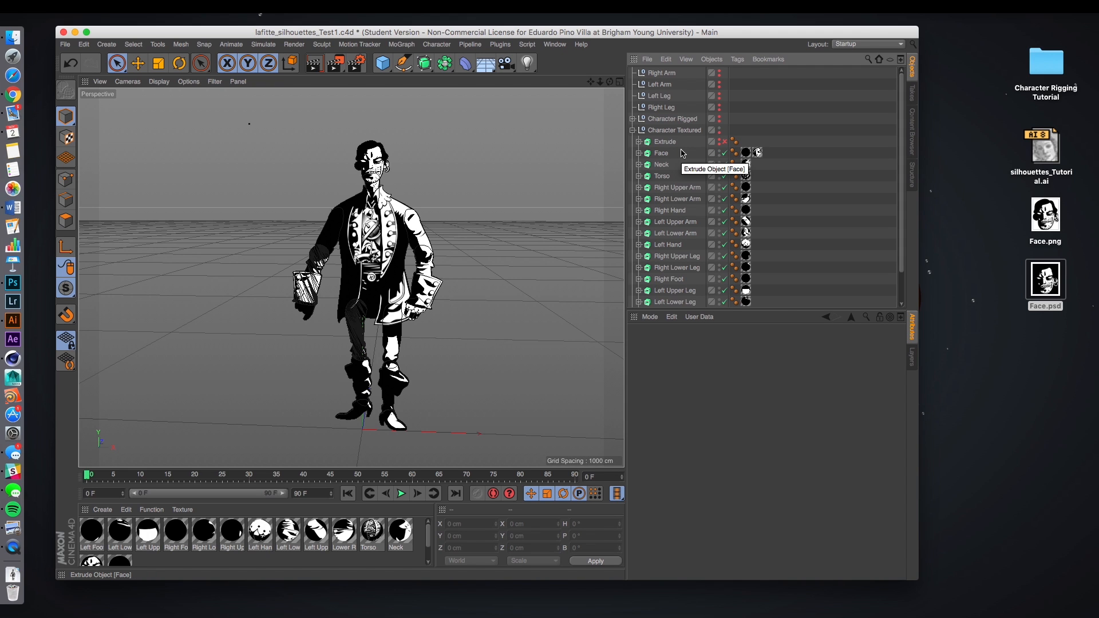
{"action": "left_click", "coordinate": [634, 131]}
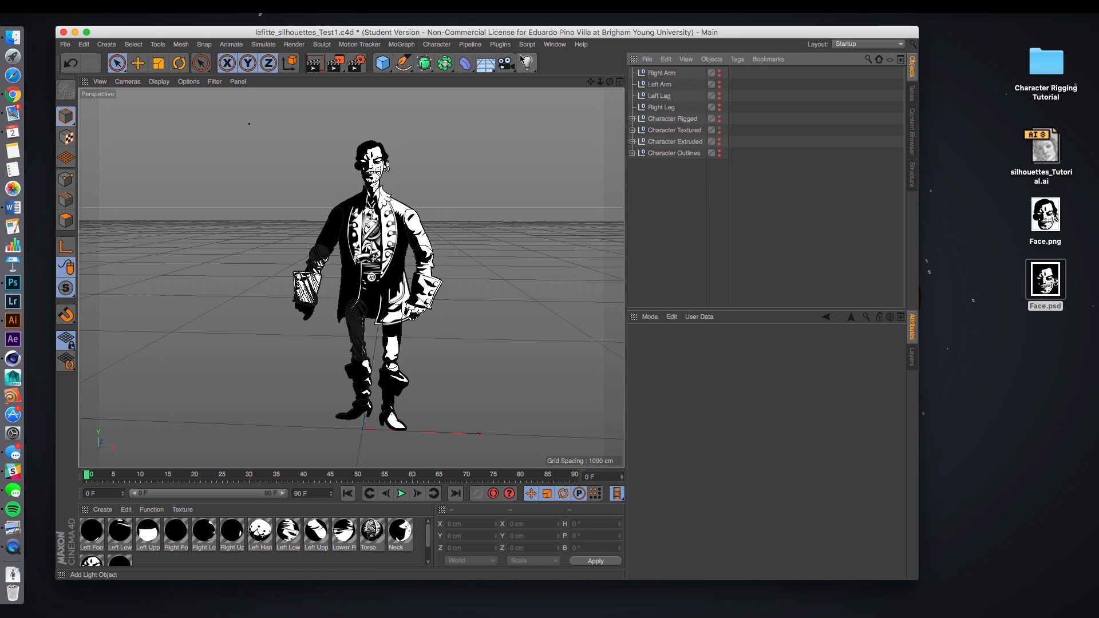
Step: Switch to the silhouettes_Tutorial.ai project and collapse its extrude objects and the silhouettes_Tutorial null in the hierarchy
{"action": "left_click", "coordinate": [550, 45]}
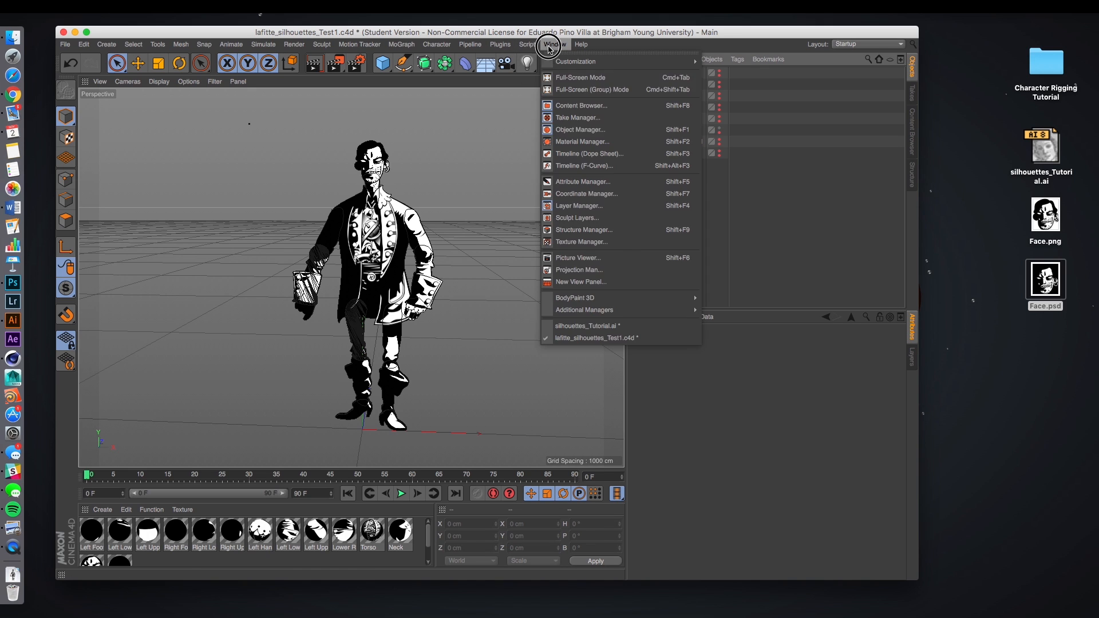
{"action": "left_click", "coordinate": [578, 331]}
{"action": "left_click", "coordinate": [638, 176]}
{"action": "left_click", "coordinate": [638, 153]}
{"action": "left_click", "coordinate": [638, 130]}
{"action": "left_click", "coordinate": [638, 107]}
{"action": "left_click", "coordinate": [639, 84]}
{"action": "left_click", "coordinate": [633, 72]}
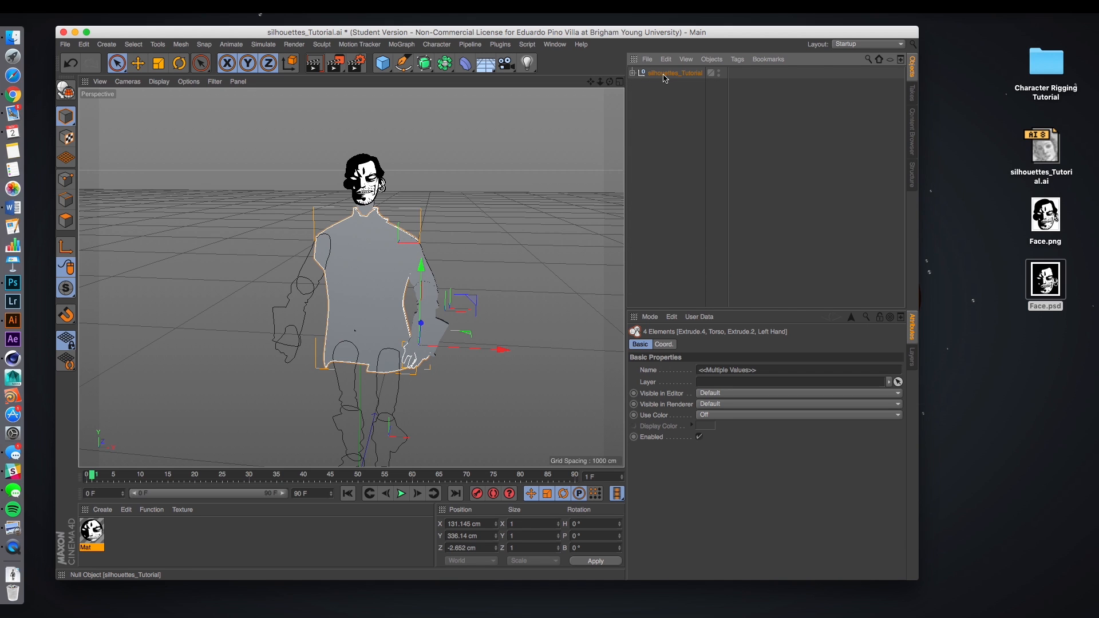
{"action": "left_click", "coordinate": [633, 73]}
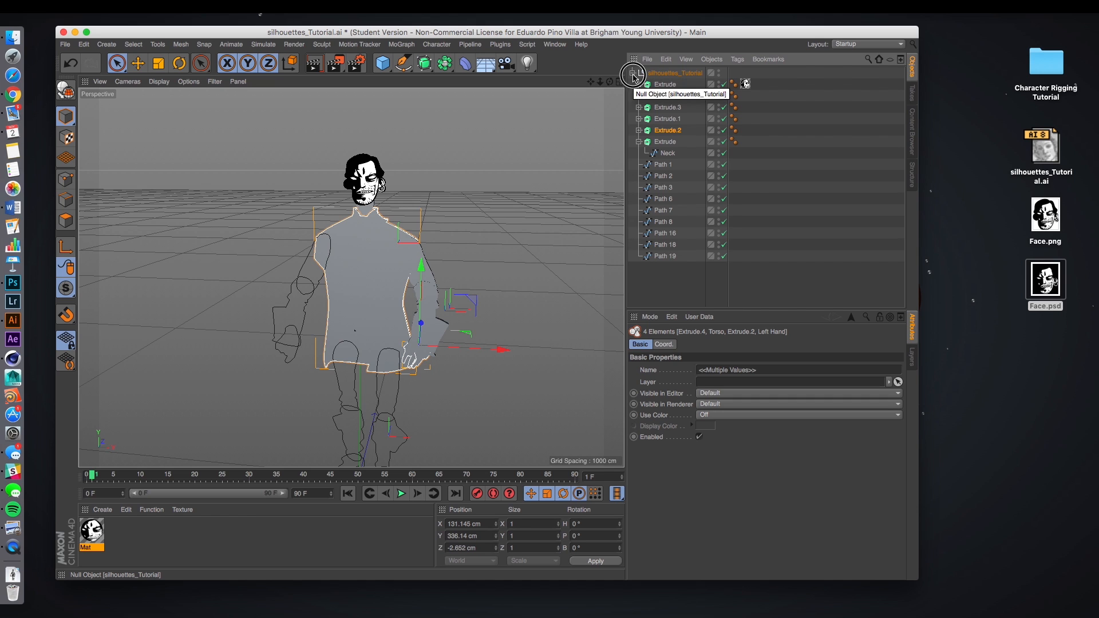
{"action": "left_click", "coordinate": [632, 73]}
Step: Duplicate the silhouettes_Tutorial null and rename the copy Ref
{"action": "left_click", "coordinate": [669, 74]}
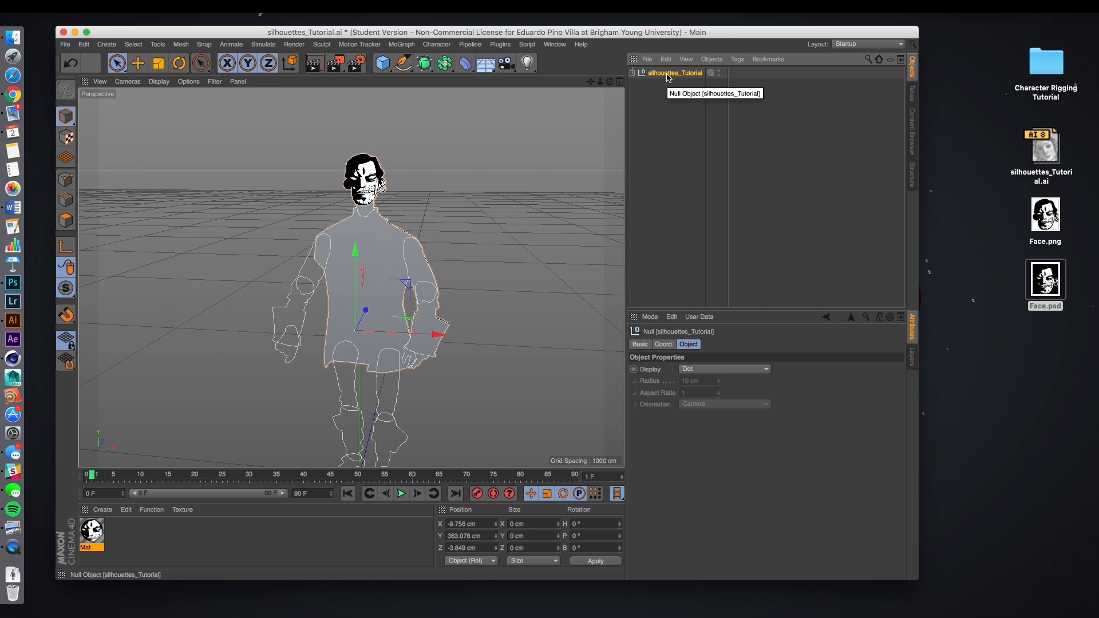
{"action": "left_click_drag", "start_coordinate": [667, 74], "coordinate": [667, 86], "text": "ctrl"}
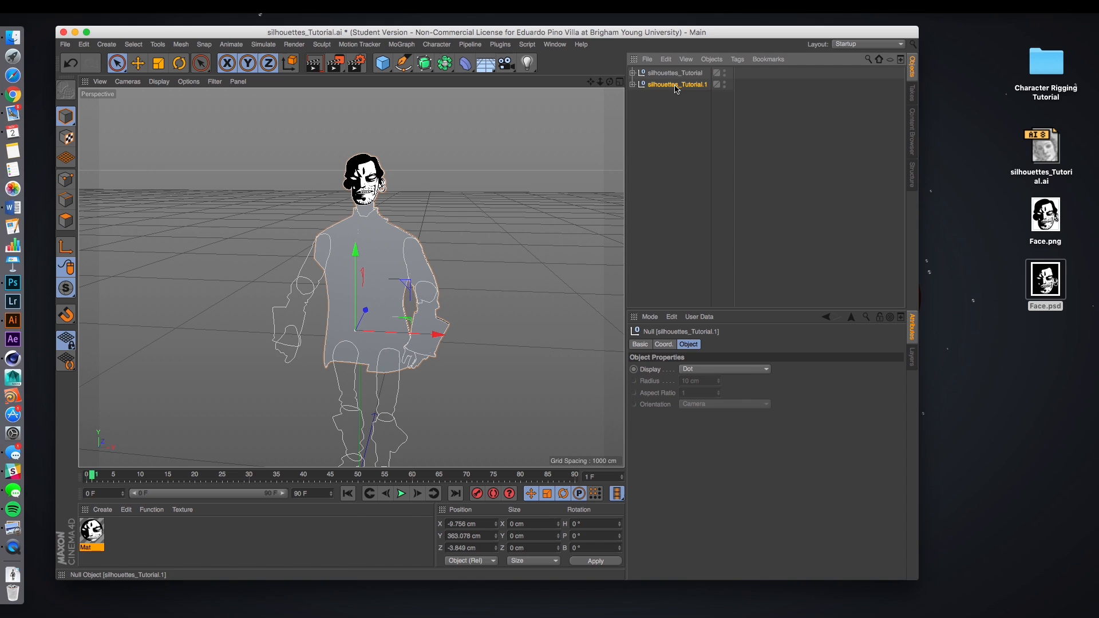
{"action": "double_click", "coordinate": [675, 86]}
{"action": "type", "text": "Fef"}
{"action": "left_click", "coordinate": [690, 120]}
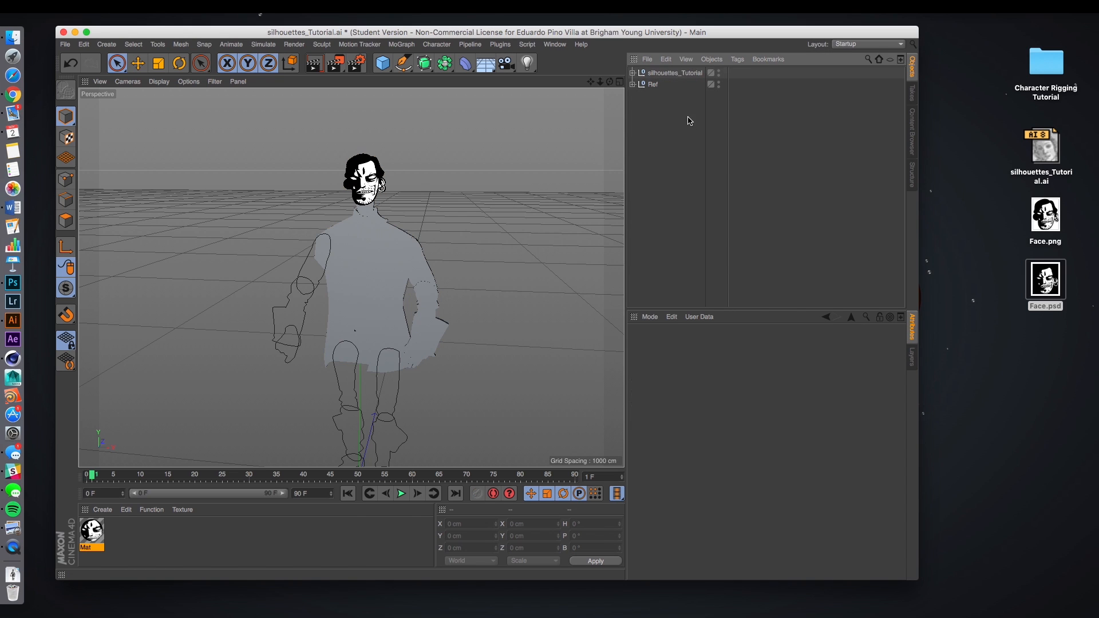
Step: Review the contents of the original silhouettes_Tutorial null, collapse it and select the Ref copy
{"action": "left_click", "coordinate": [667, 74]}
{"action": "left_click", "coordinate": [633, 73]}
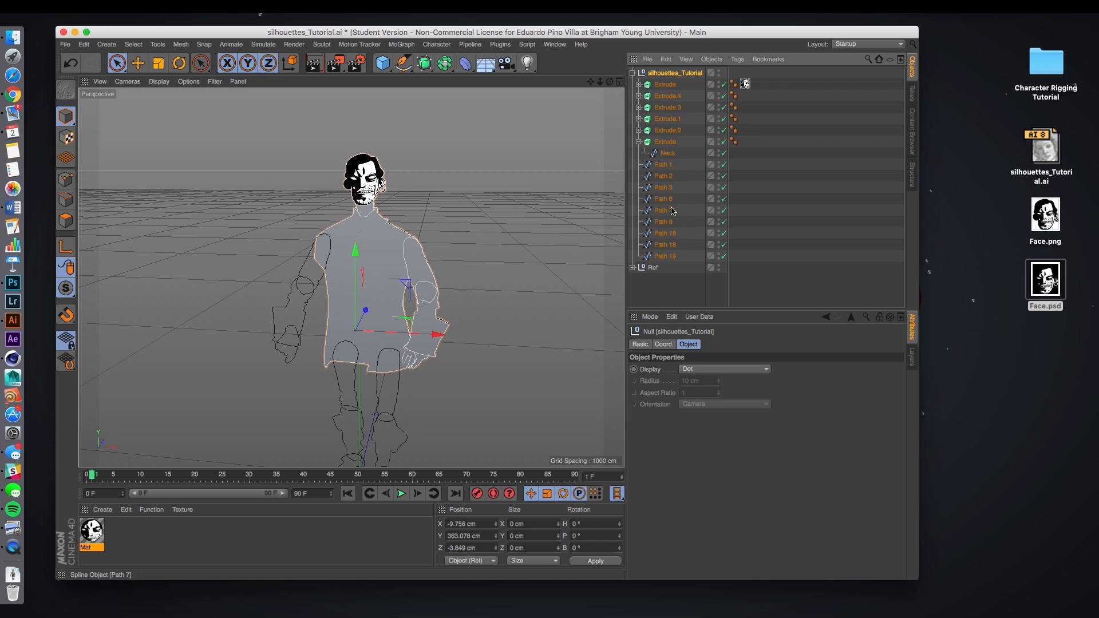
{"action": "left_click", "coordinate": [633, 73]}
{"action": "left_click", "coordinate": [654, 85]}
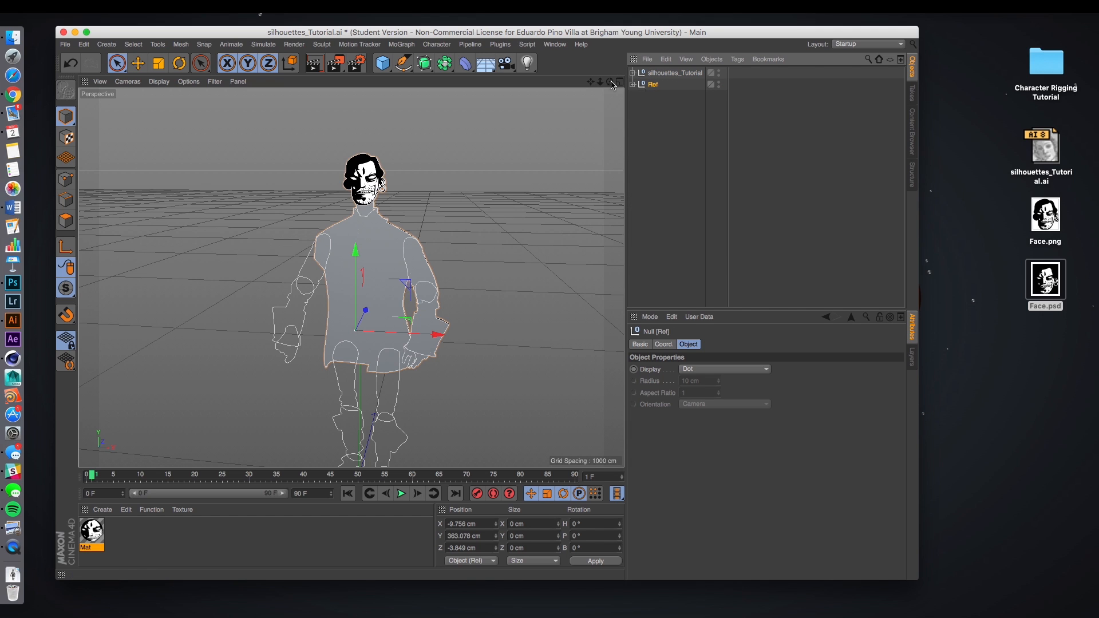
Step: In the lafitte_silhouettes_Test1.c4d project, make all extrude objects under Character Textured editable and delete the unused Extrude object
{"action": "left_click", "coordinate": [555, 44]}
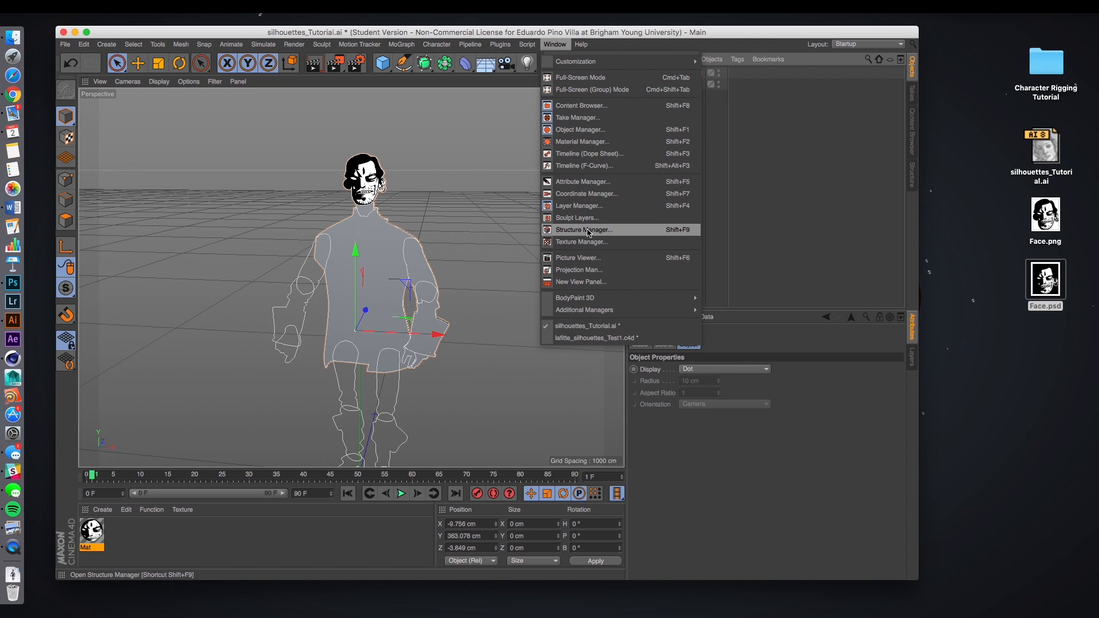
{"action": "left_click", "coordinate": [592, 338]}
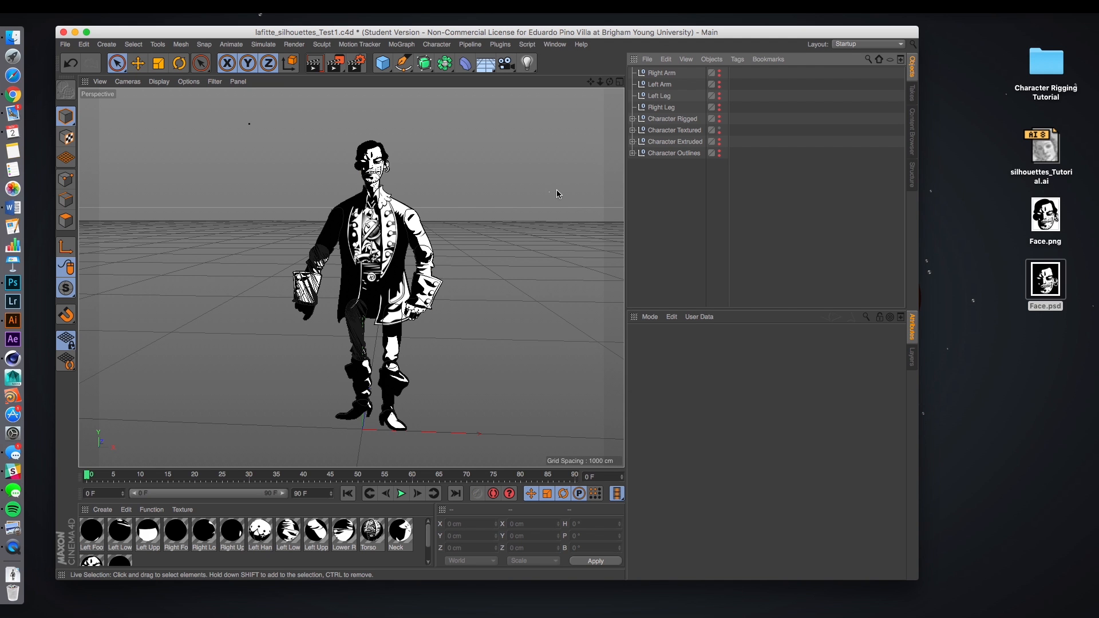
{"action": "left_click", "coordinate": [633, 130]}
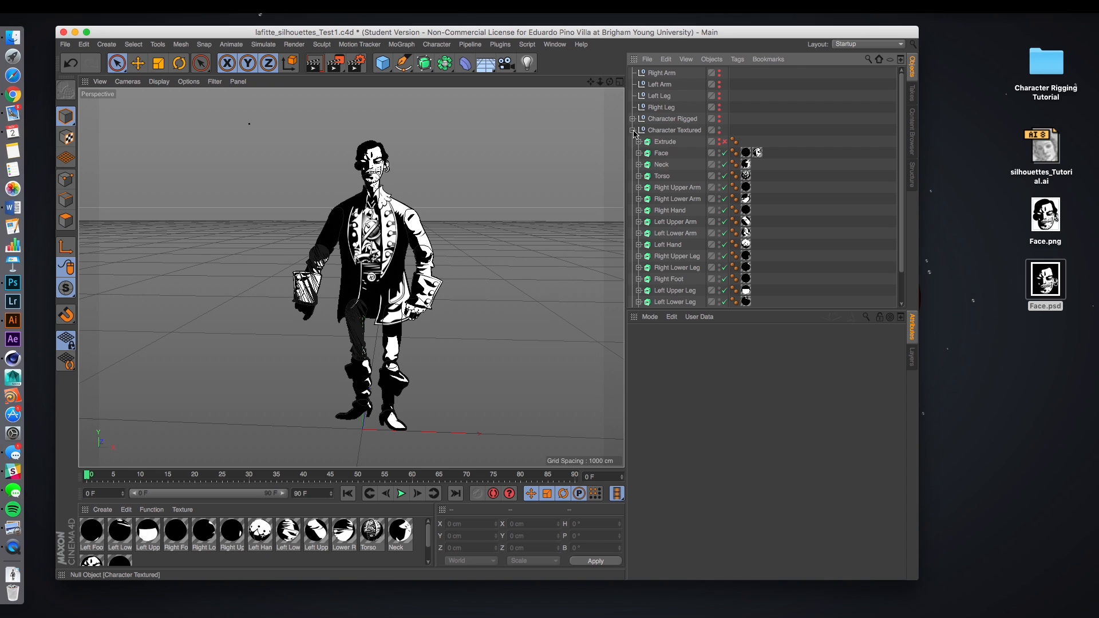
{"action": "left_click", "coordinate": [665, 142]}
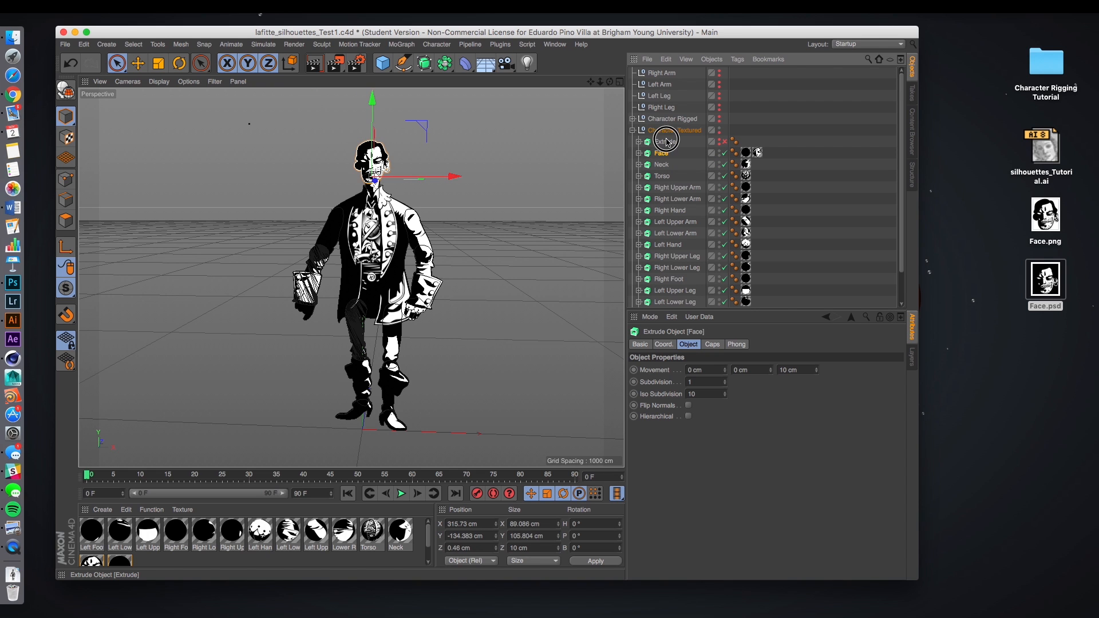
{"action": "scroll", "coordinate": [672, 166], "scroll_direction": "down", "scroll_amount": 3}
{"action": "left_click", "coordinate": [667, 279], "text": "shift"}
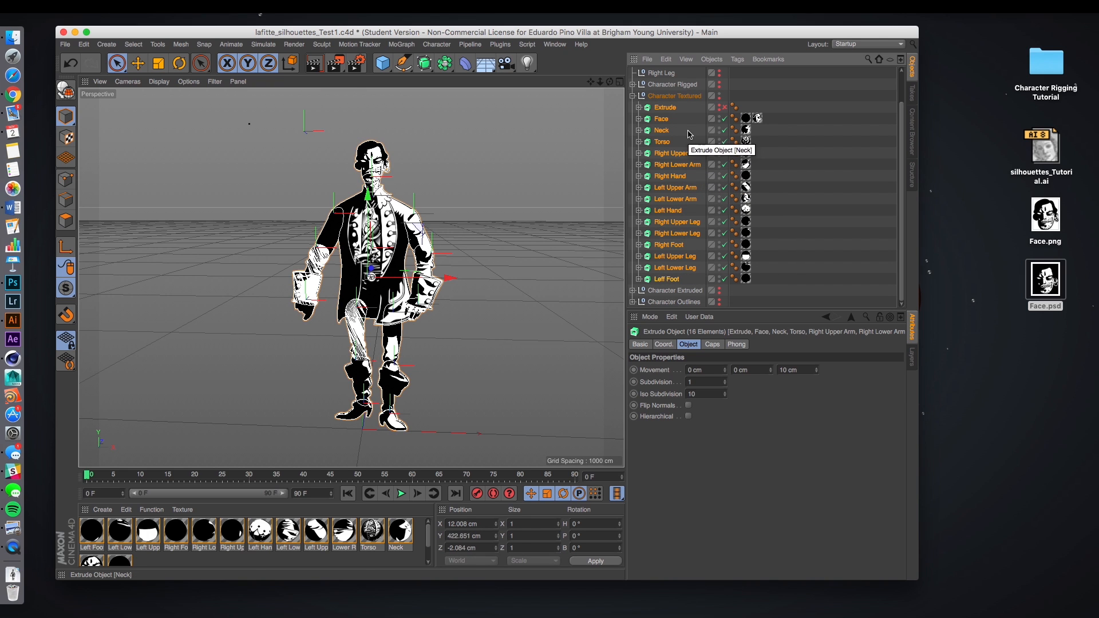
{"action": "left_click", "coordinate": [69, 94]}
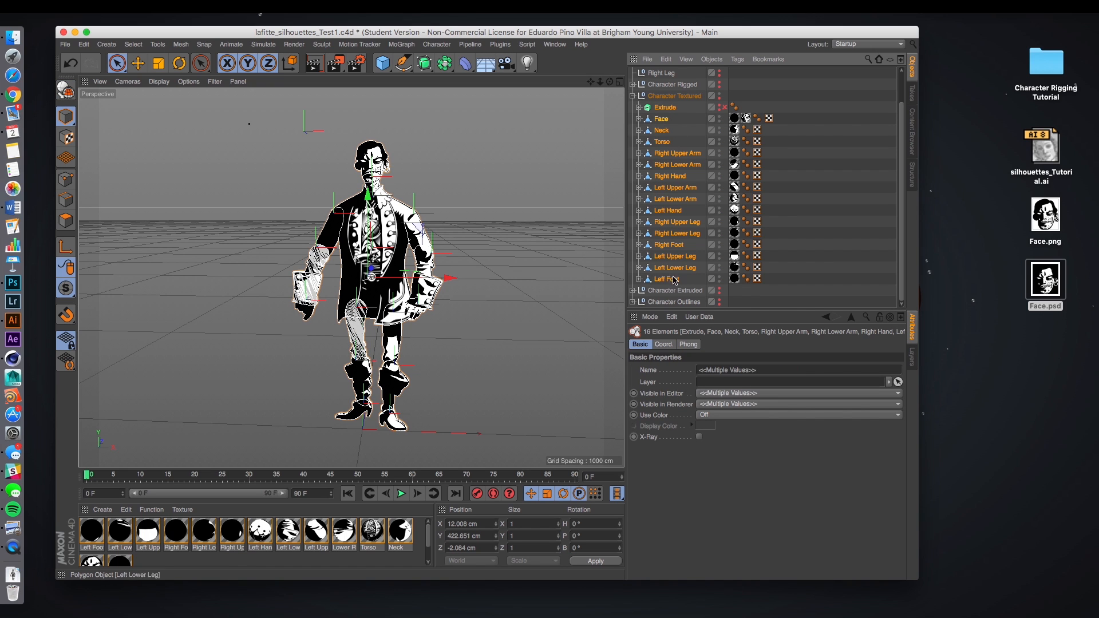
{"action": "left_click", "coordinate": [672, 109]}
{"action": "key", "text": "Delete"}
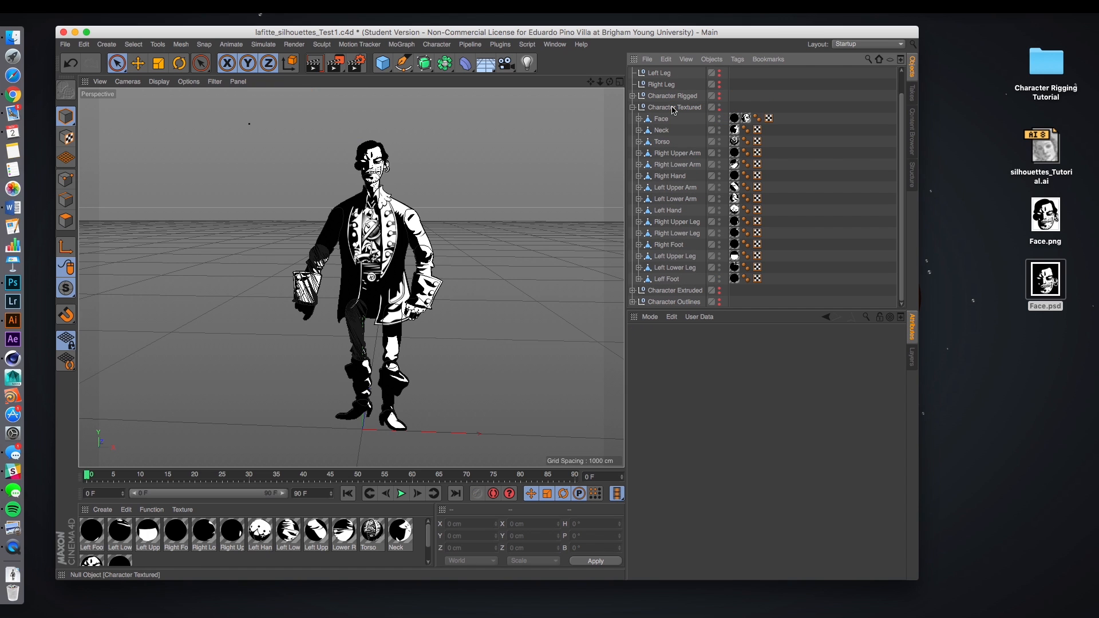
Step: Expand the Face, Neck, Torso, Right Upper Arm and Right Lower Arm objects to reveal their caps
{"action": "left_click", "coordinate": [663, 119]}
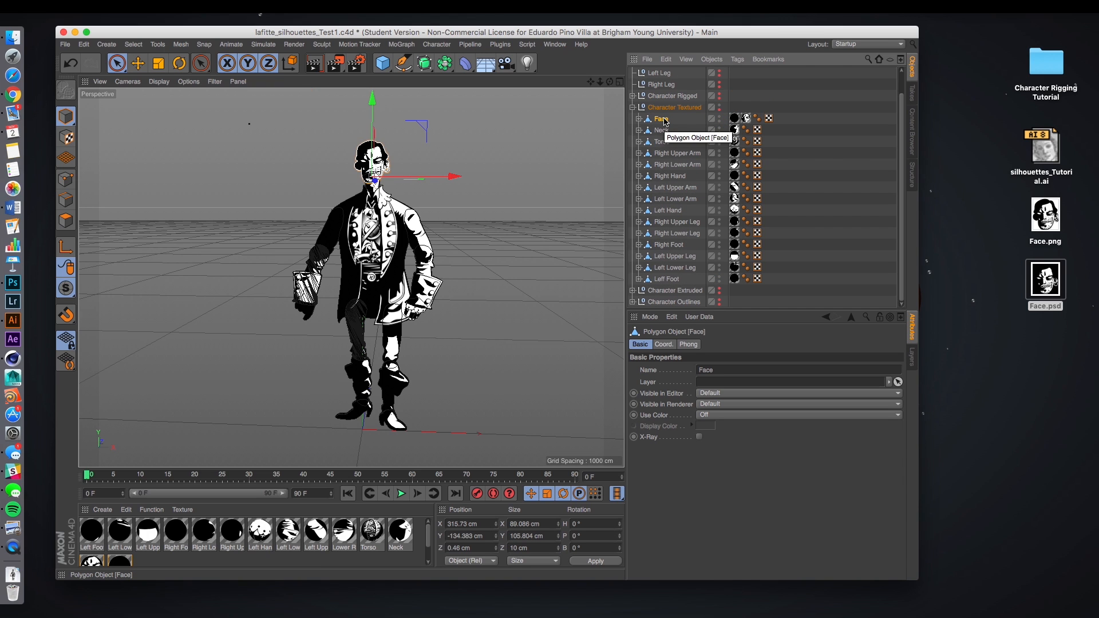
{"action": "left_click", "coordinate": [640, 119]}
{"action": "left_click", "coordinate": [639, 153]}
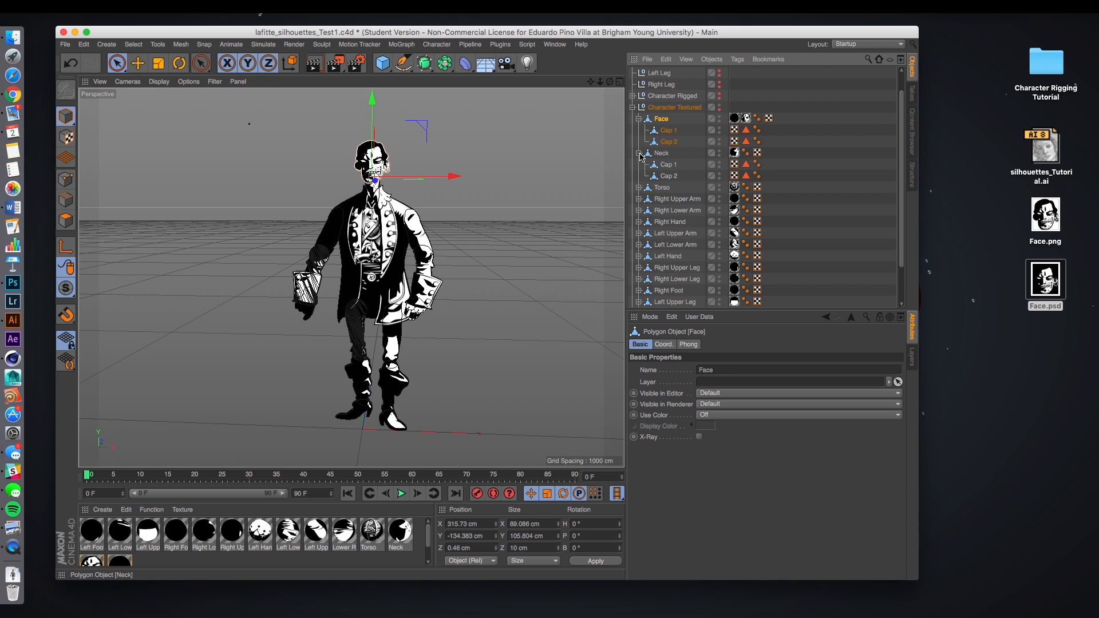
{"action": "left_click", "coordinate": [640, 187]}
{"action": "left_click", "coordinate": [640, 222]}
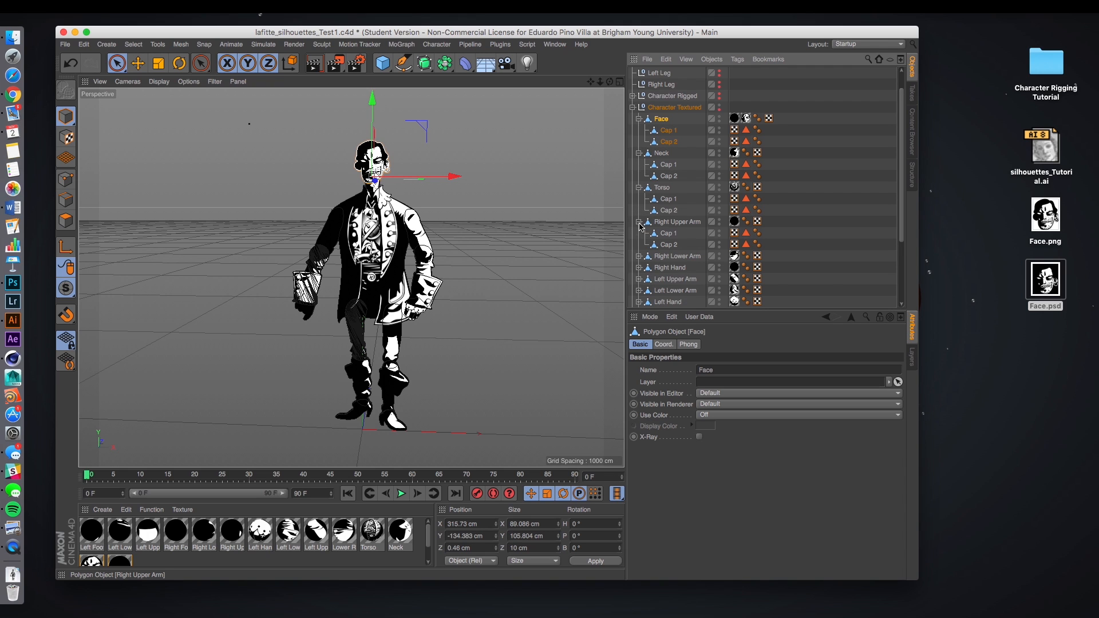
{"action": "left_click", "coordinate": [640, 257]}
{"action": "scroll", "coordinate": [676, 247], "scroll_direction": "down", "scroll_amount": 5}
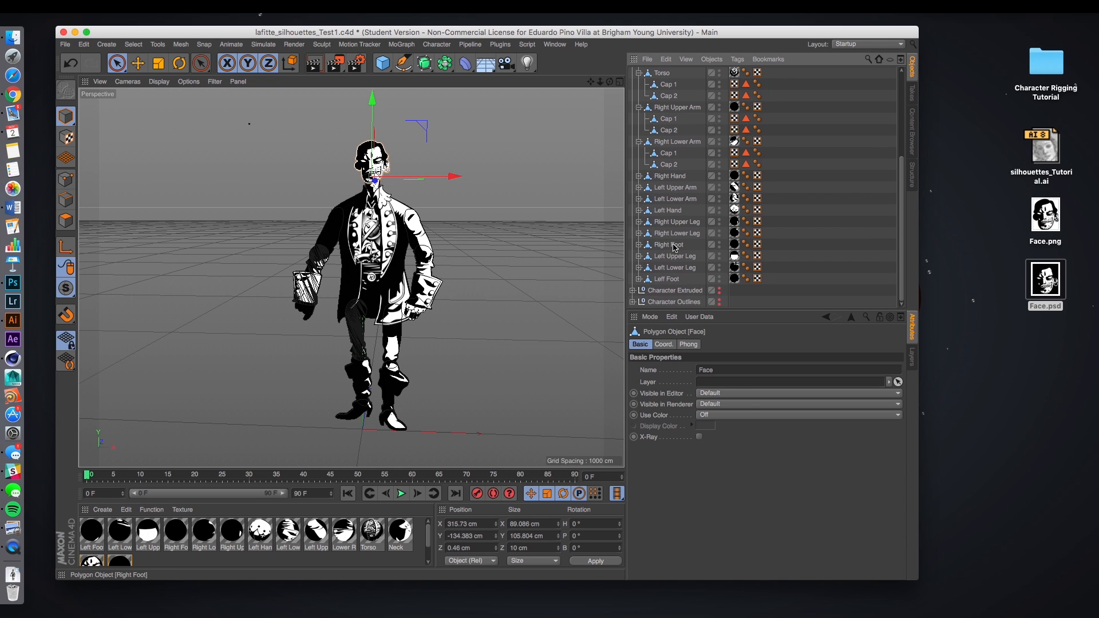
Step: Expand the Right Hand, Left Upper Arm, Left Lower Arm and Left Hand objects to reveal their caps
{"action": "left_click", "coordinate": [639, 176]}
{"action": "left_click", "coordinate": [639, 211]}
{"action": "left_click", "coordinate": [639, 245]}
{"action": "left_click", "coordinate": [639, 280]}
{"action": "scroll", "coordinate": [651, 289], "scroll_direction": "down", "scroll_amount": 4}
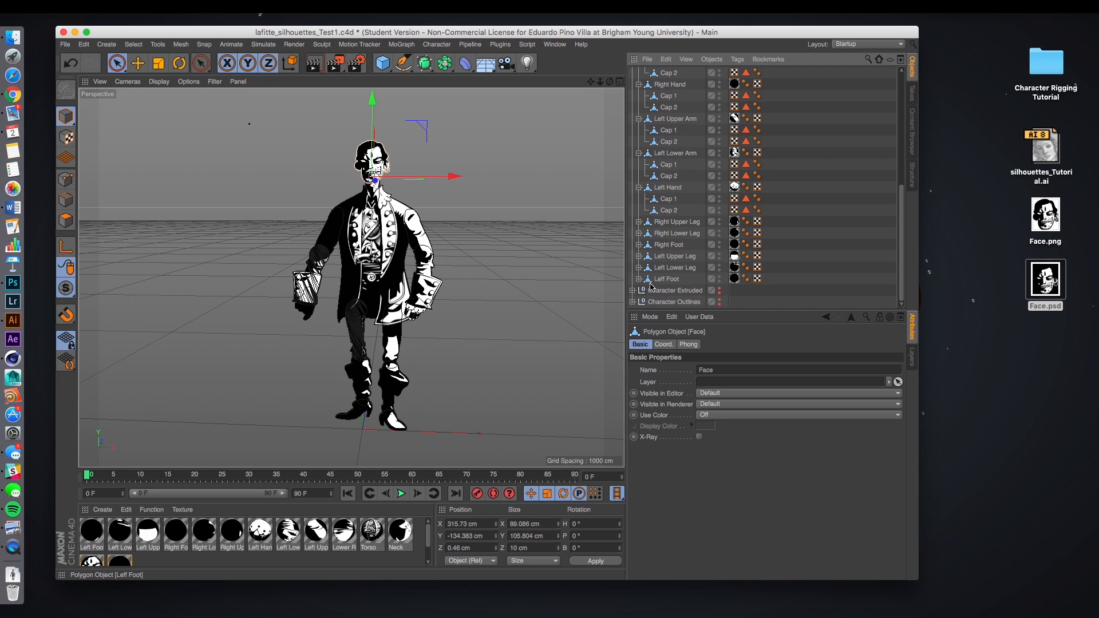
Step: Expand the character's leg and foot objects to reveal their caps, starting with Right Upper Leg
{"action": "left_click", "coordinate": [639, 223]}
{"action": "left_click", "coordinate": [639, 257]}
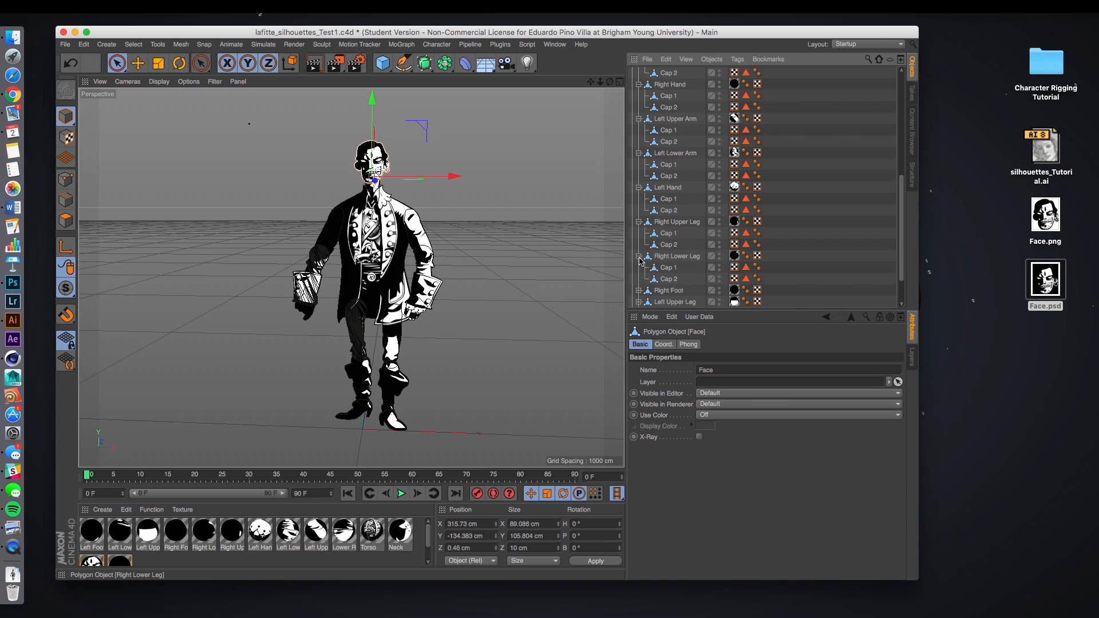
{"action": "left_click", "coordinate": [639, 290]}
{"action": "scroll", "coordinate": [656, 281], "scroll_direction": "down", "scroll_amount": 3}
{"action": "left_click", "coordinate": [639, 256]}
{"action": "scroll", "coordinate": [676, 200], "scroll_direction": "up", "scroll_amount": 13}
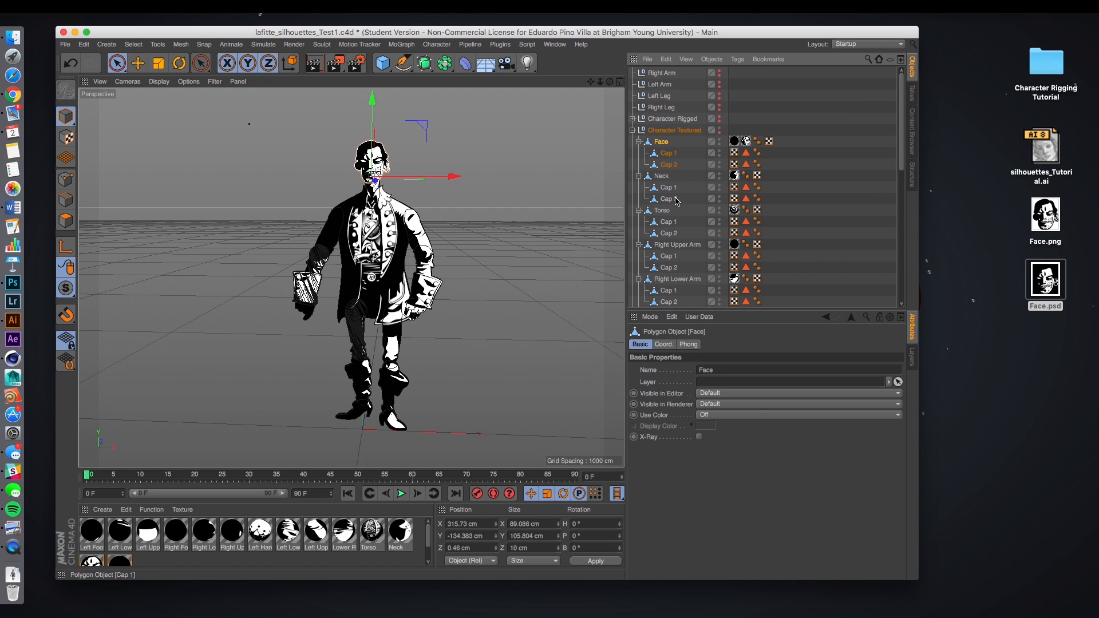
Step: Merge the Face object with its Cap 1 and Cap 2 using Connect Objects + Delete
{"action": "left_click", "coordinate": [673, 166]}
{"action": "left_click_drag", "start_coordinate": [646, 138], "coordinate": [677, 166]}
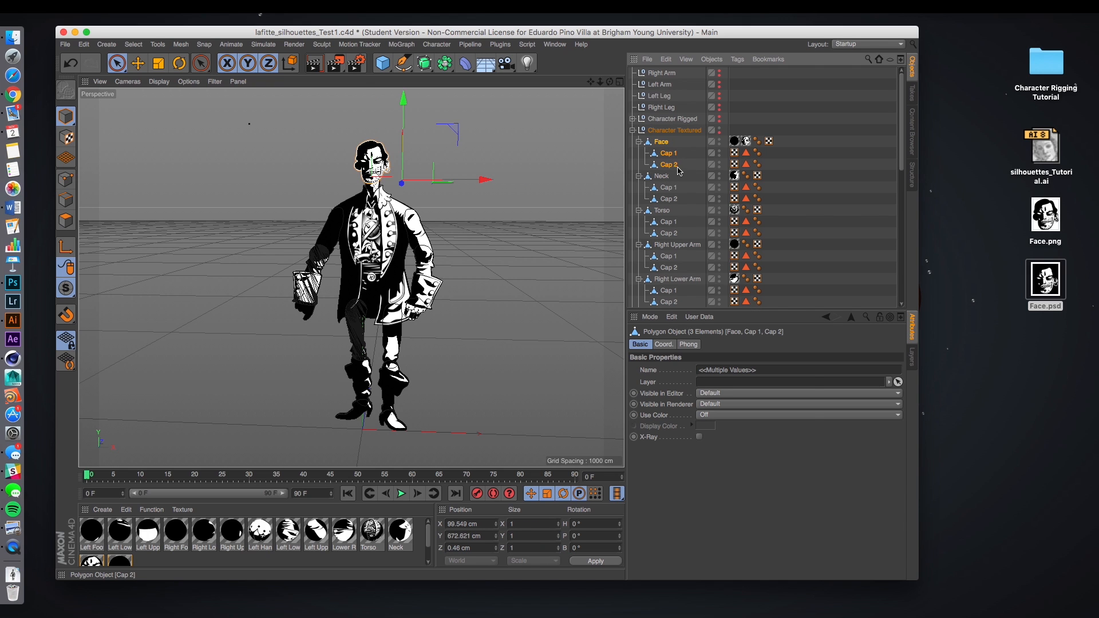
{"action": "right_click", "coordinate": [666, 147]}
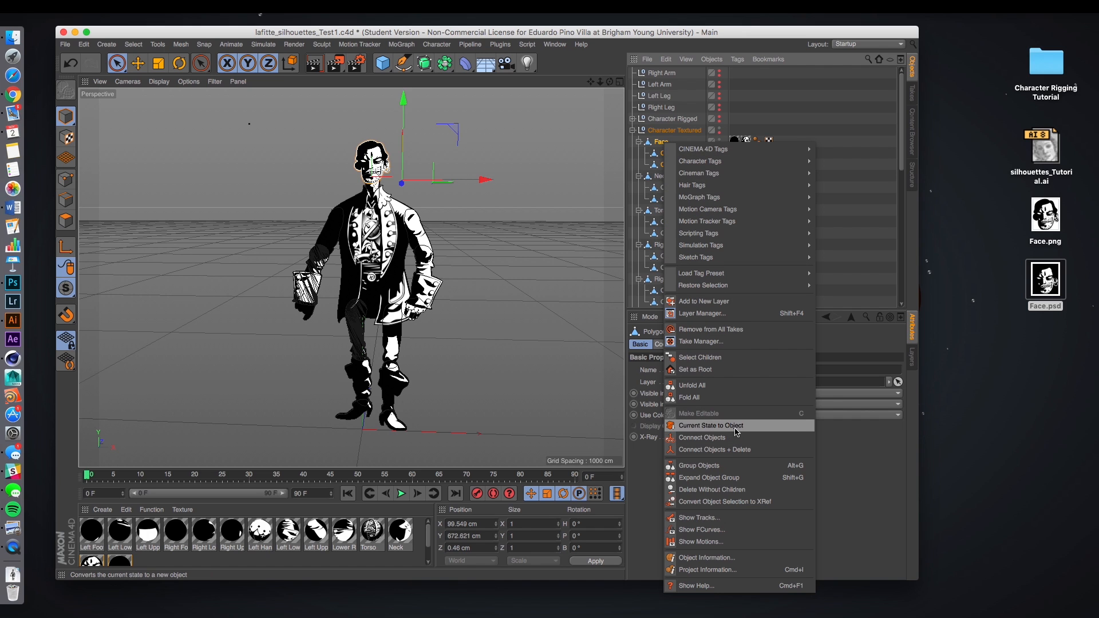
{"action": "left_click", "coordinate": [667, 151]}
{"action": "right_click", "coordinate": [670, 166]}
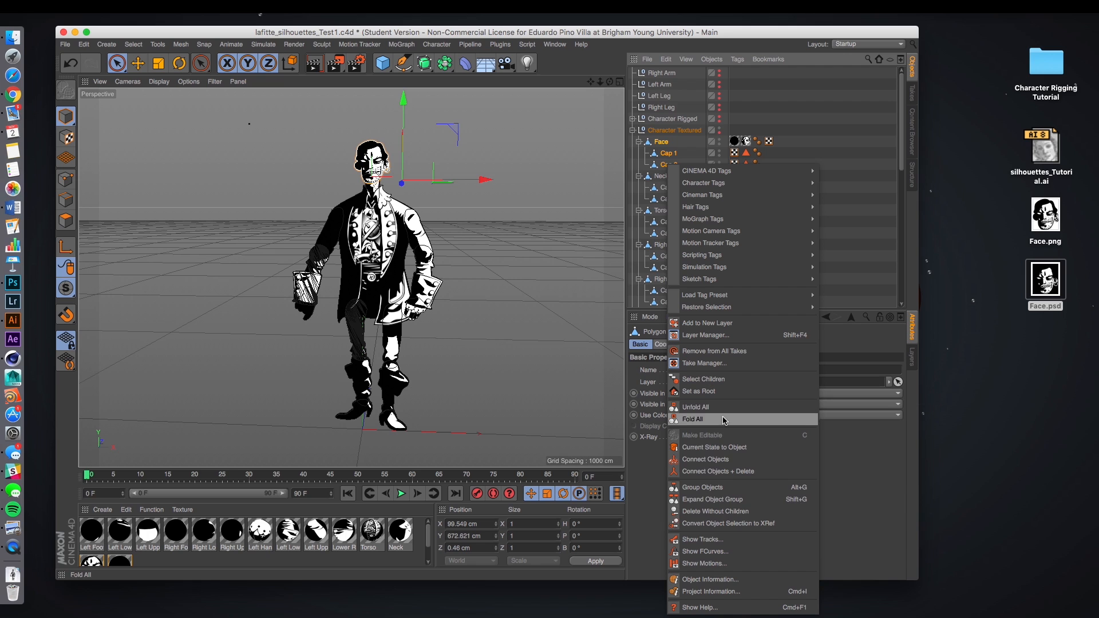
{"action": "left_click", "coordinate": [757, 471]}
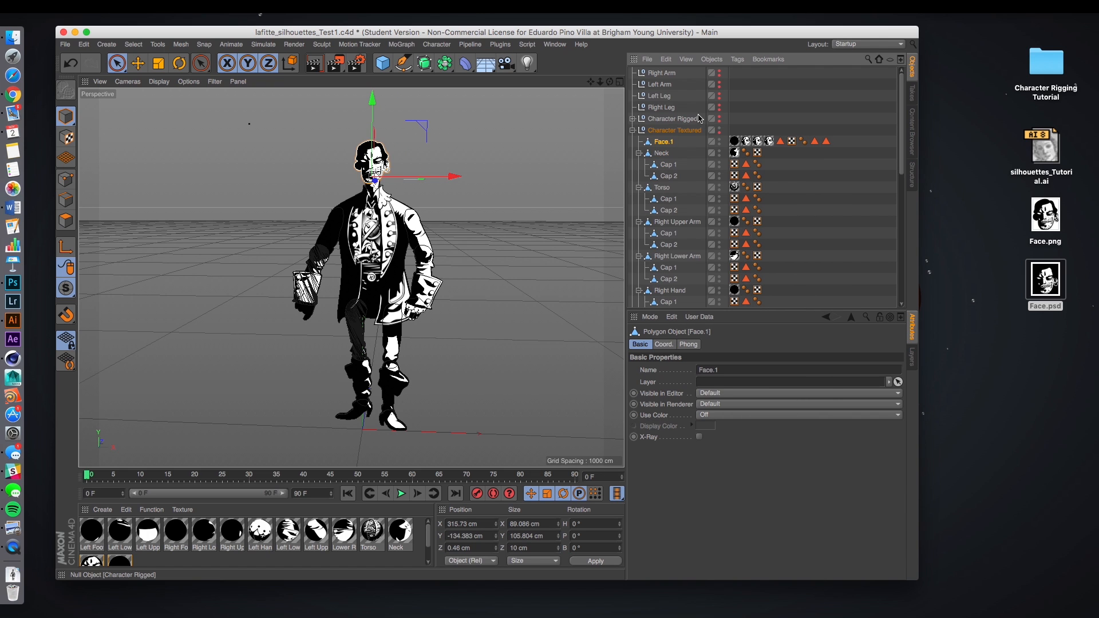
Step: Merge the Neck object with its Cap 1 and Cap 2 using Connect Objects + Delete
{"action": "left_click", "coordinate": [662, 155]}
{"action": "left_click", "coordinate": [668, 176], "text": "shift"}
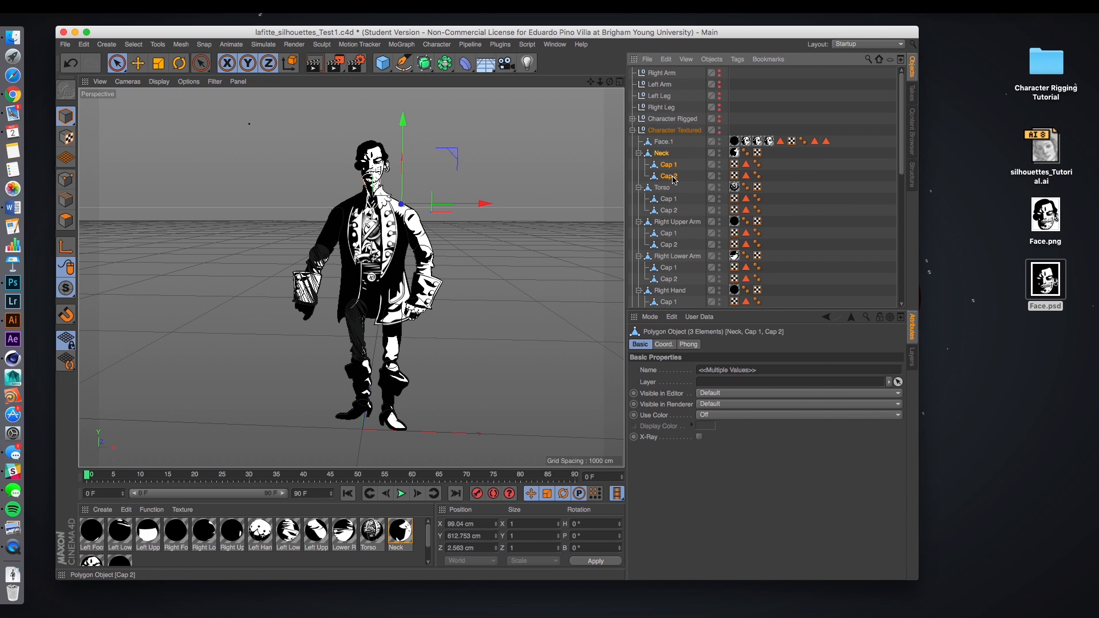
{"action": "right_click", "coordinate": [672, 169]}
{"action": "left_click", "coordinate": [725, 462]}
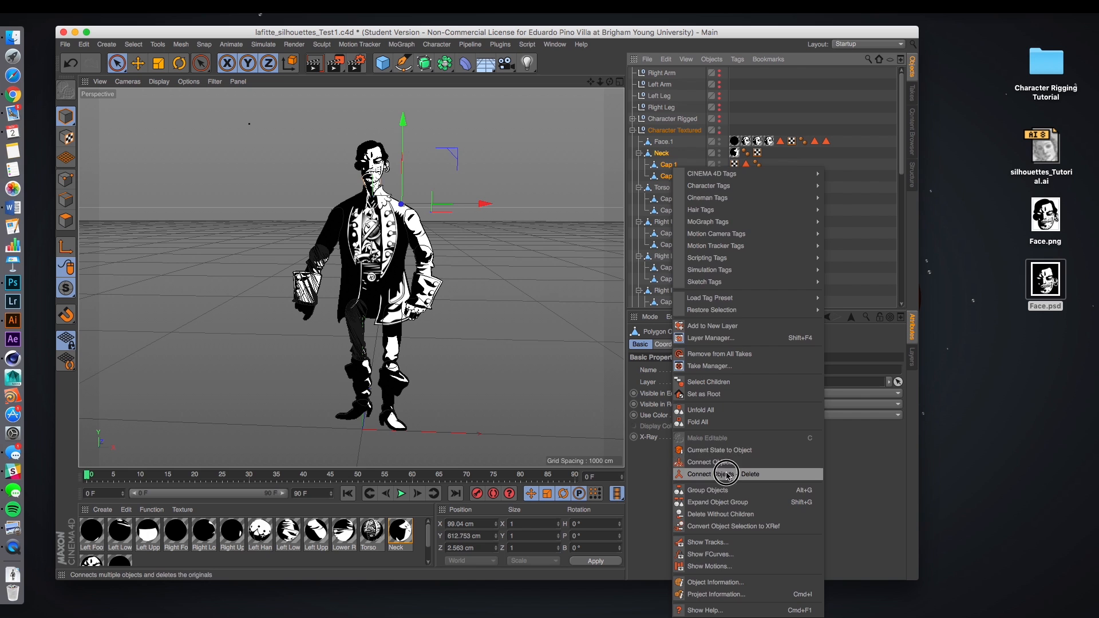
Step: Merge the Torso object with its Cap 1 and Cap 2 using Connect Objects + Delete
{"action": "left_click", "coordinate": [662, 165]}
{"action": "left_click", "coordinate": [665, 177], "text": "shift"}
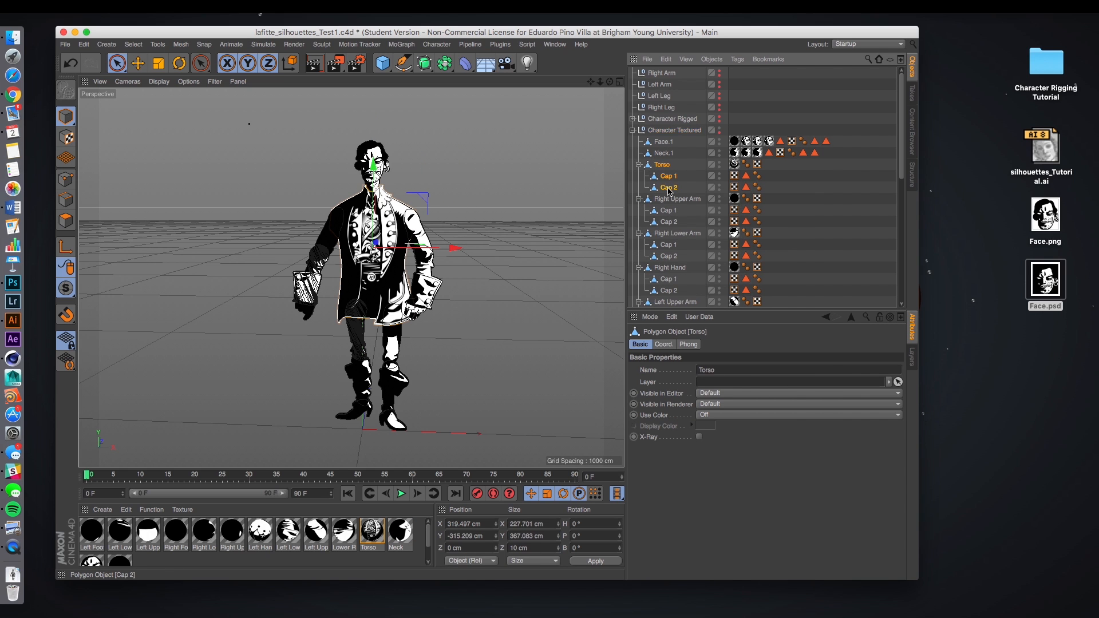
{"action": "right_click", "coordinate": [664, 169]}
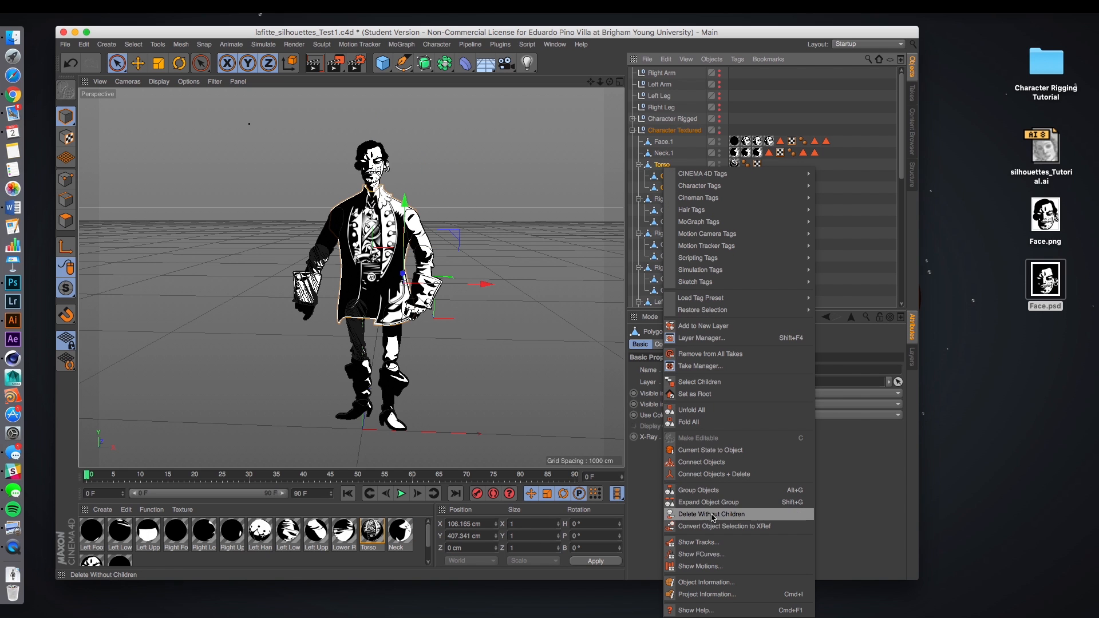
{"action": "left_click", "coordinate": [715, 475]}
Step: Merge the Right Upper Arm object with its Cap 1 and Cap 2 using Connect Objects + Delete
{"action": "left_click", "coordinate": [674, 177]}
{"action": "right_click", "coordinate": [664, 176]}
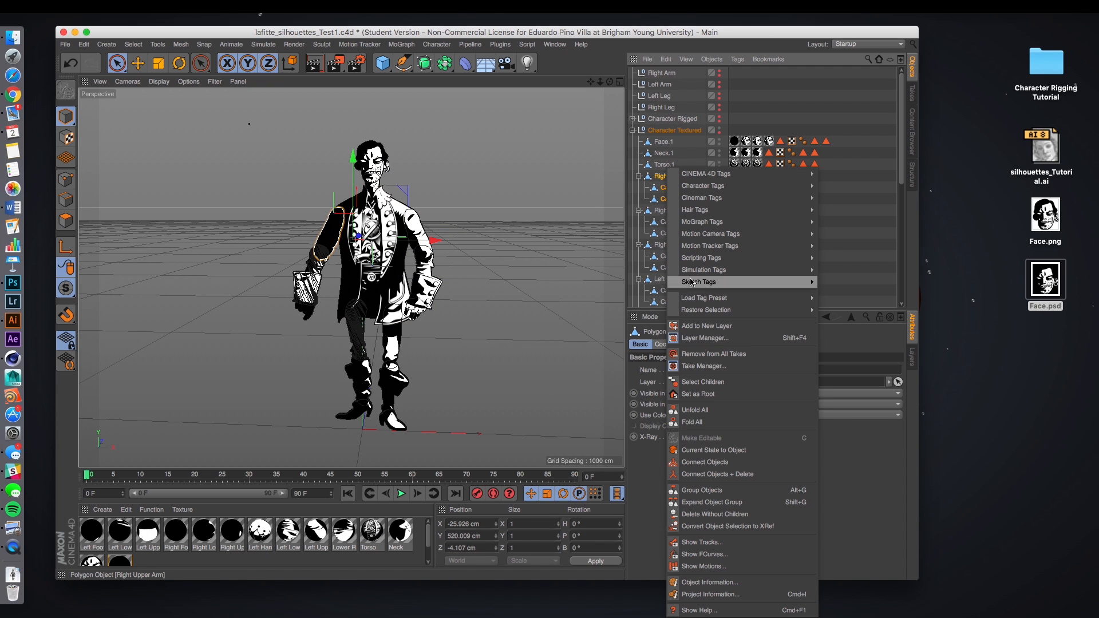
{"action": "left_click", "coordinate": [728, 476]}
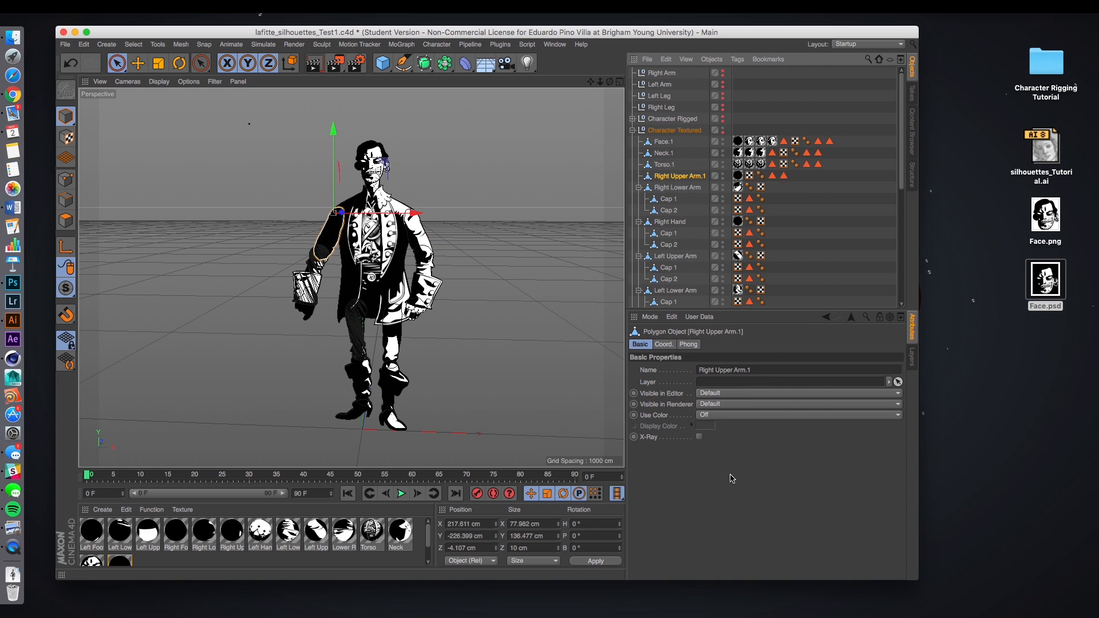
Step: Merge the Right Lower Arm object with its Cap 1 and Cap 2 using Connect Objects + Delete
{"action": "left_click", "coordinate": [670, 188]}
{"action": "left_click", "coordinate": [668, 210], "text": "shift"}
{"action": "right_click", "coordinate": [670, 210]}
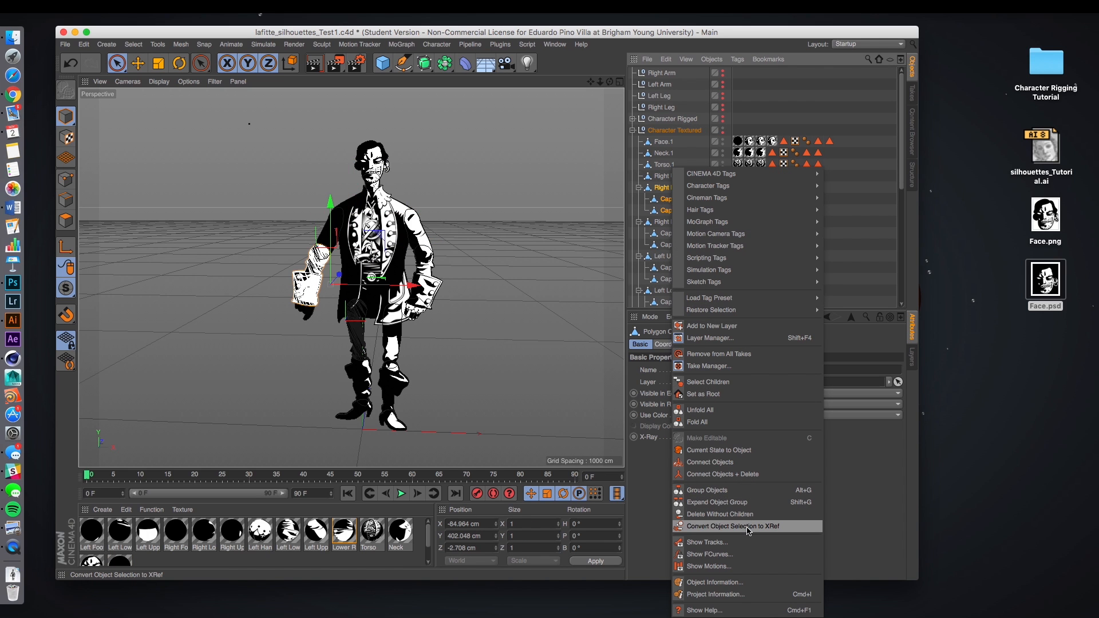
{"action": "left_click", "coordinate": [735, 475]}
Step: Merge the Right Hand object with its Cap 1 and Cap 2 using Connect Objects + Delete
{"action": "left_click", "coordinate": [669, 211]}
{"action": "left_click", "coordinate": [669, 222], "text": "shift"}
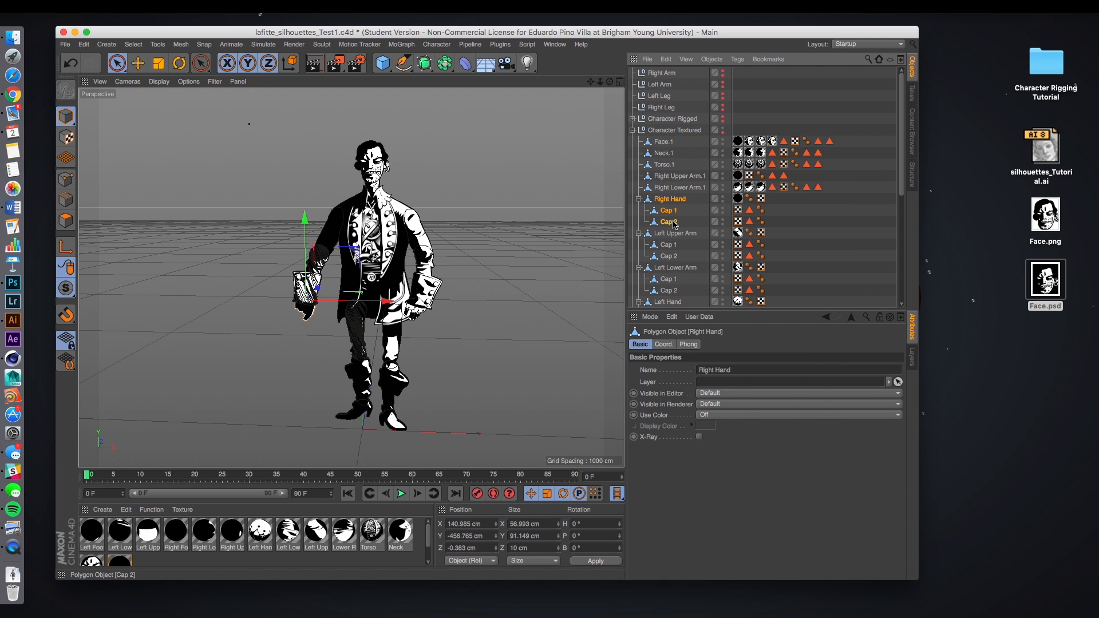
{"action": "right_click", "coordinate": [669, 222]}
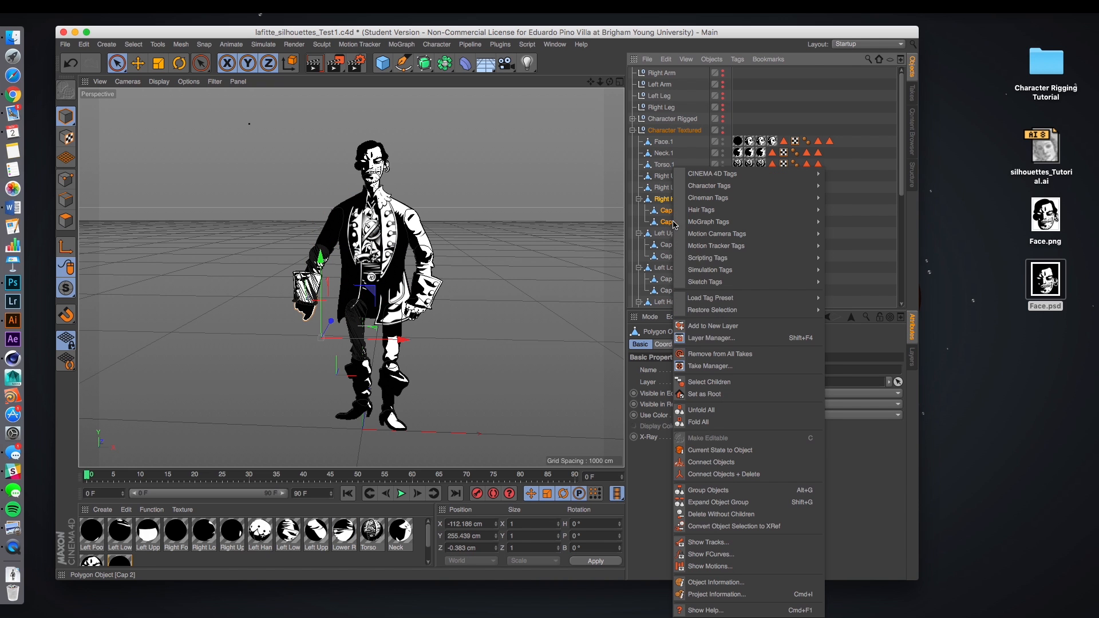
{"action": "left_click", "coordinate": [722, 475]}
Step: Merge the Left Upper Arm object with its Cap 1 and Cap 2 using Connect Objects + Delete
{"action": "left_click", "coordinate": [668, 222]}
{"action": "left_click", "coordinate": [669, 233], "text": "shift"}
{"action": "right_click", "coordinate": [668, 233]}
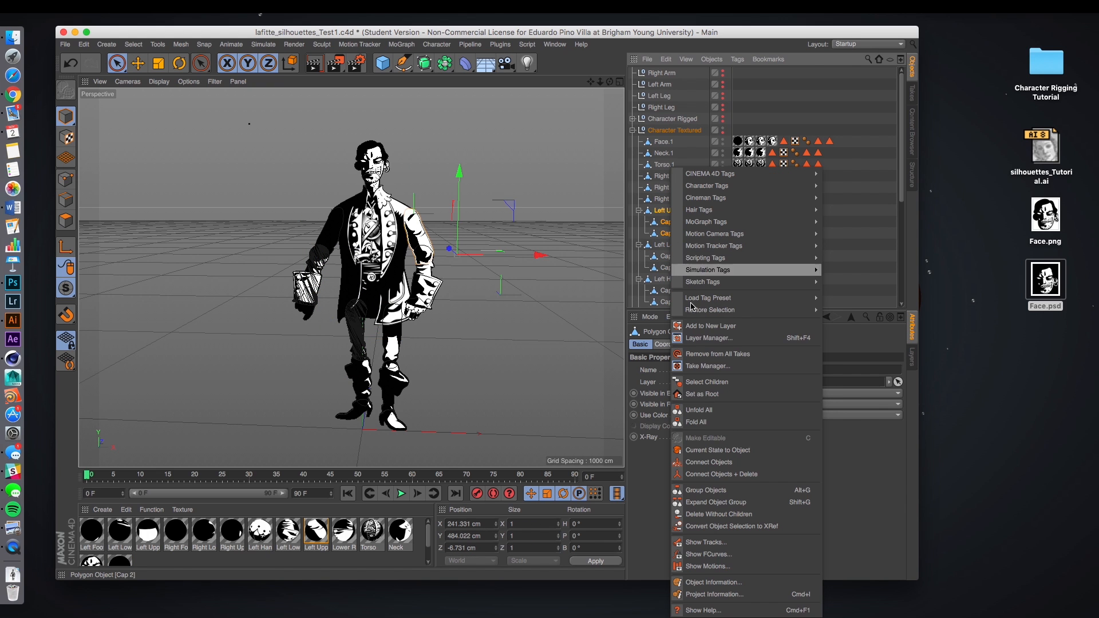
{"action": "left_click", "coordinate": [739, 474]}
Step: Merge the Left Lower Arm object with its Cap 1 and Cap 2 using Connect Objects + Delete
{"action": "left_click", "coordinate": [661, 224]}
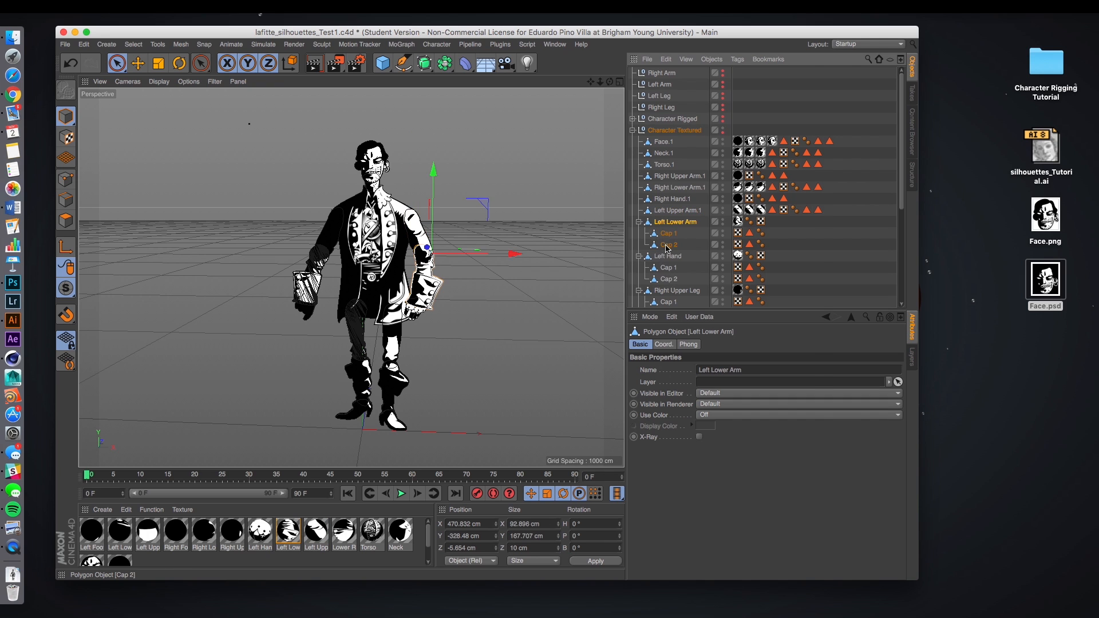
{"action": "left_click", "coordinate": [666, 245], "text": "shift"}
{"action": "right_click", "coordinate": [665, 245]}
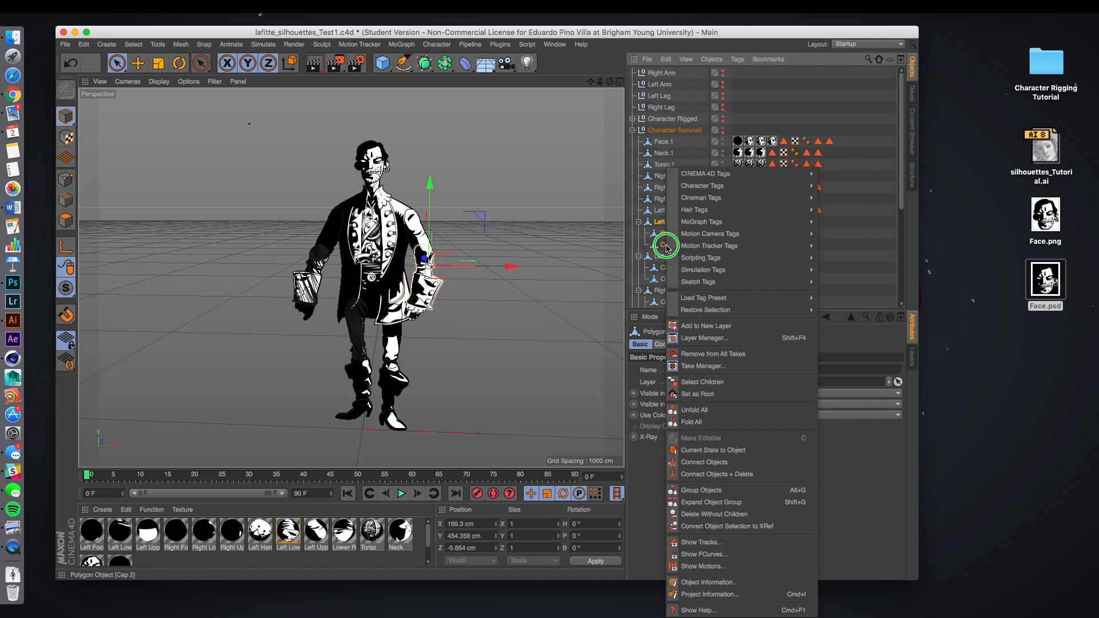
{"action": "left_click", "coordinate": [744, 474]}
Step: Merge the Left Hand object with its Cap 1 and Cap 2 using Connect Objects + Delete
{"action": "left_click", "coordinate": [667, 234]}
{"action": "left_click", "coordinate": [669, 256], "text": "shift"}
{"action": "right_click", "coordinate": [670, 257]}
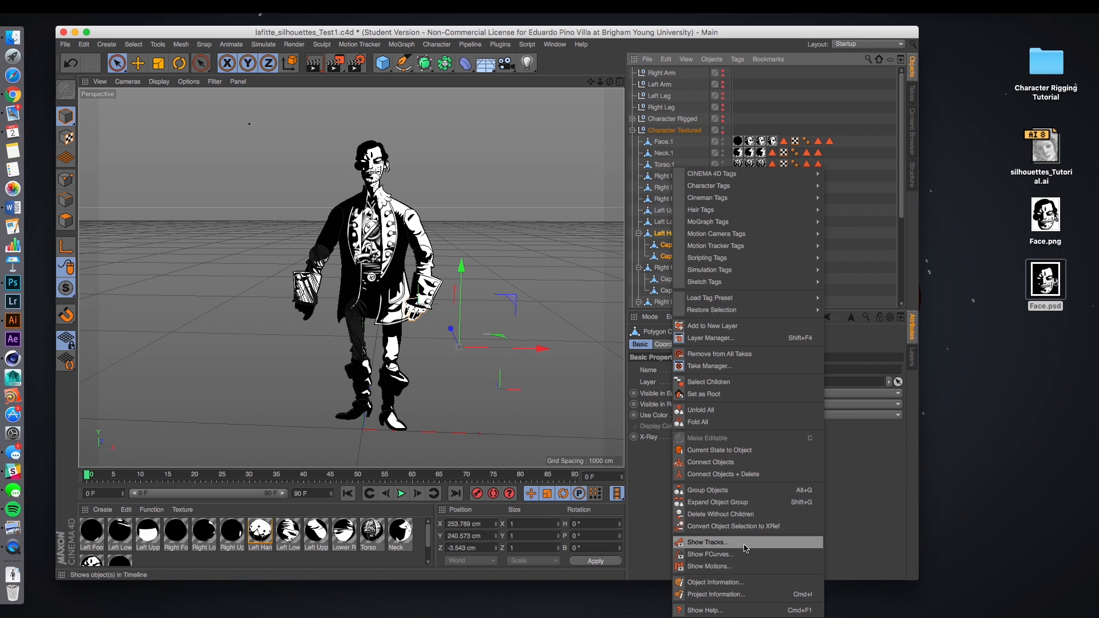
{"action": "left_click", "coordinate": [726, 475]}
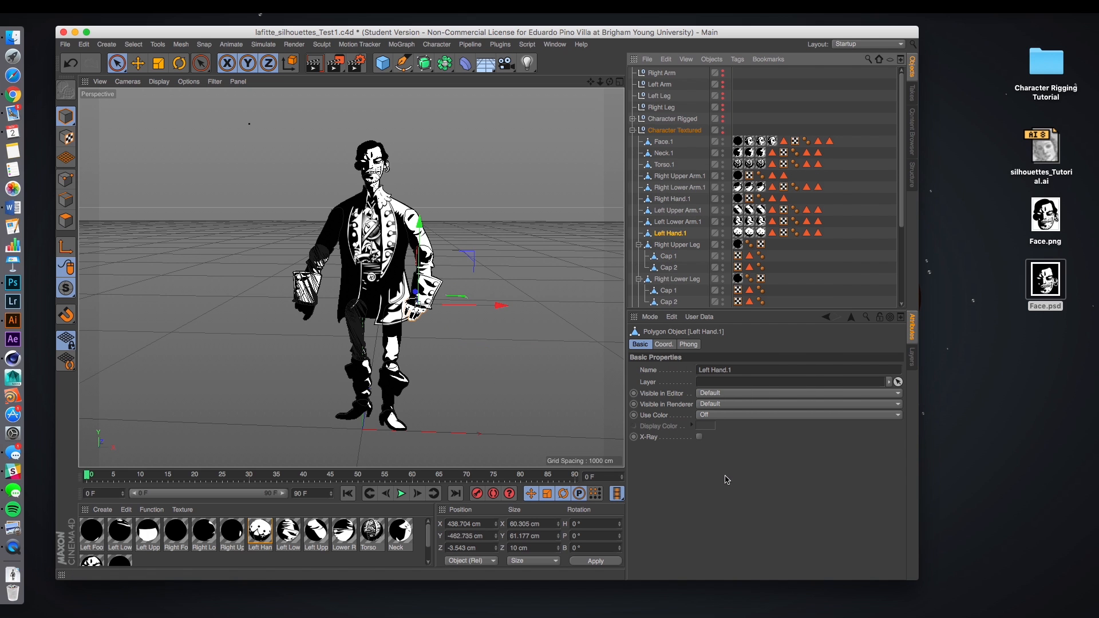
Step: Merge the Right Upper Leg object with its Cap 1 and Cap 2 using Connect Objects + Delete
{"action": "left_click", "coordinate": [676, 245]}
{"action": "left_click", "coordinate": [668, 268], "text": "shift"}
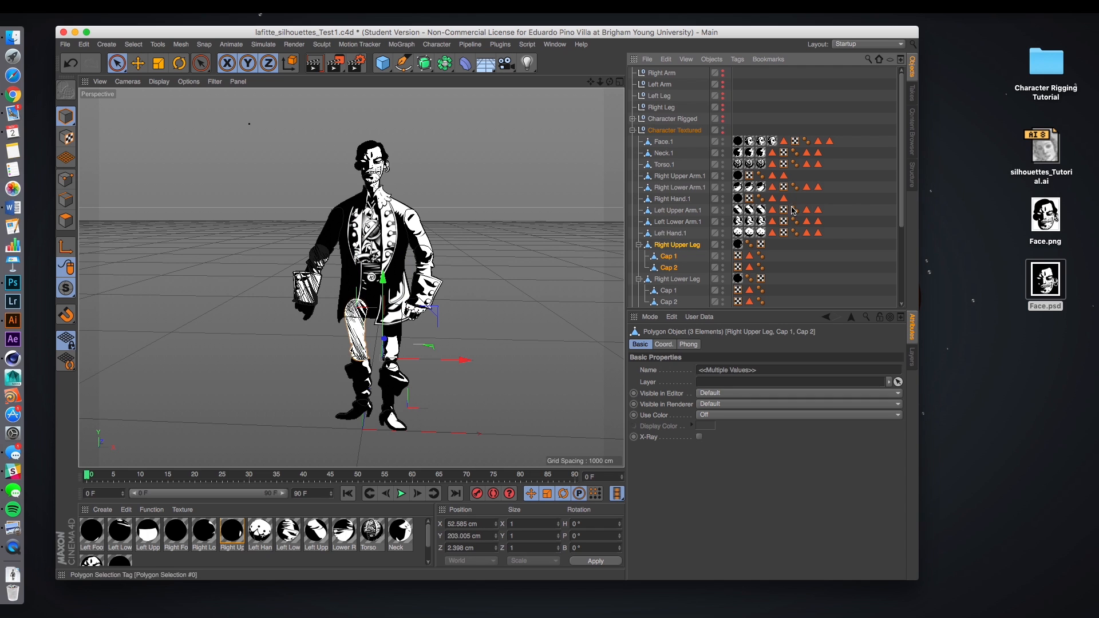
{"action": "right_click", "coordinate": [664, 251]}
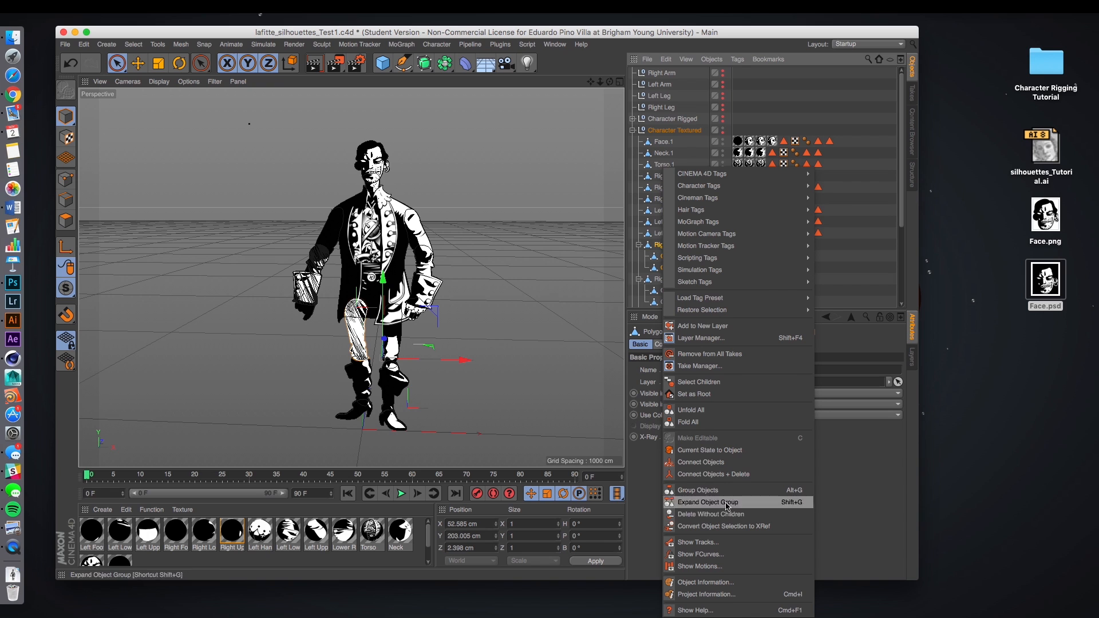
{"action": "left_click", "coordinate": [725, 476]}
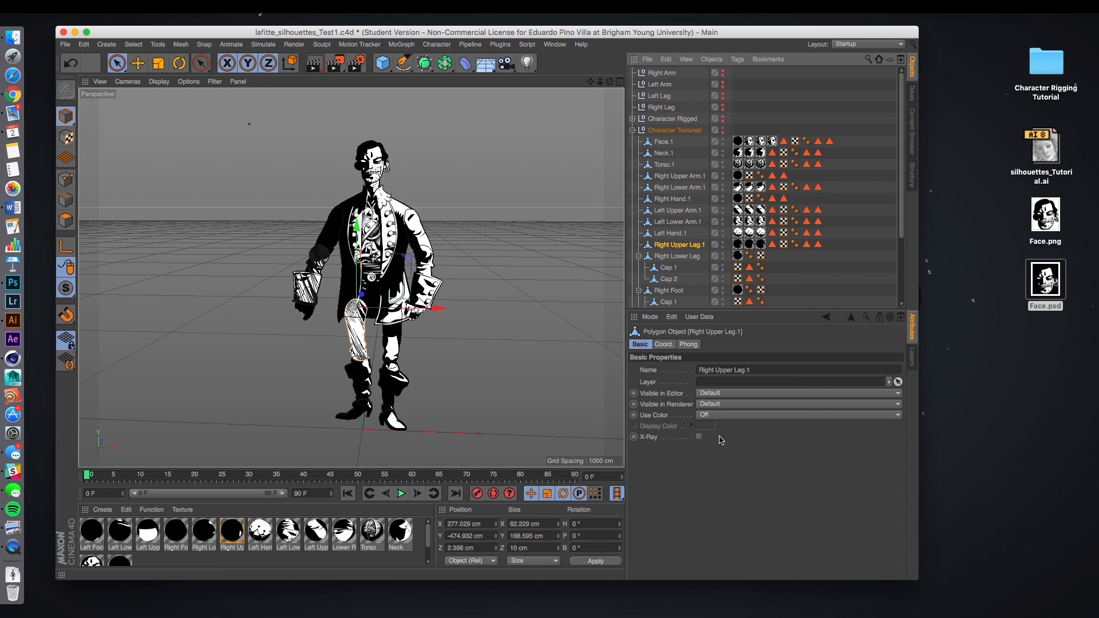
Step: Merge the Right Lower Leg object with its Cap 1 and Cap 2 using Connect Objects + Delete
{"action": "left_click", "coordinate": [670, 257]}
{"action": "left_click", "coordinate": [669, 279], "text": "shift"}
{"action": "right_click", "coordinate": [667, 261]}
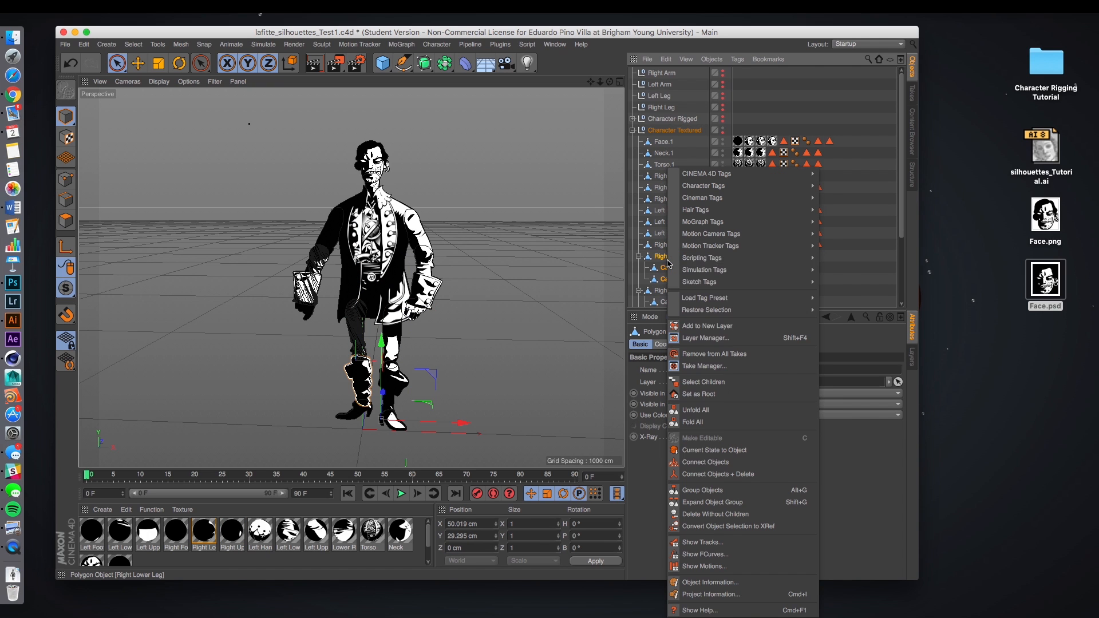
{"action": "left_click", "coordinate": [716, 474]}
Step: Merge the Right Foot object with its Cap 1 and Cap 2 using Connect Objects + Delete
{"action": "left_click", "coordinate": [669, 267]}
{"action": "left_click", "coordinate": [673, 291], "text": "shift"}
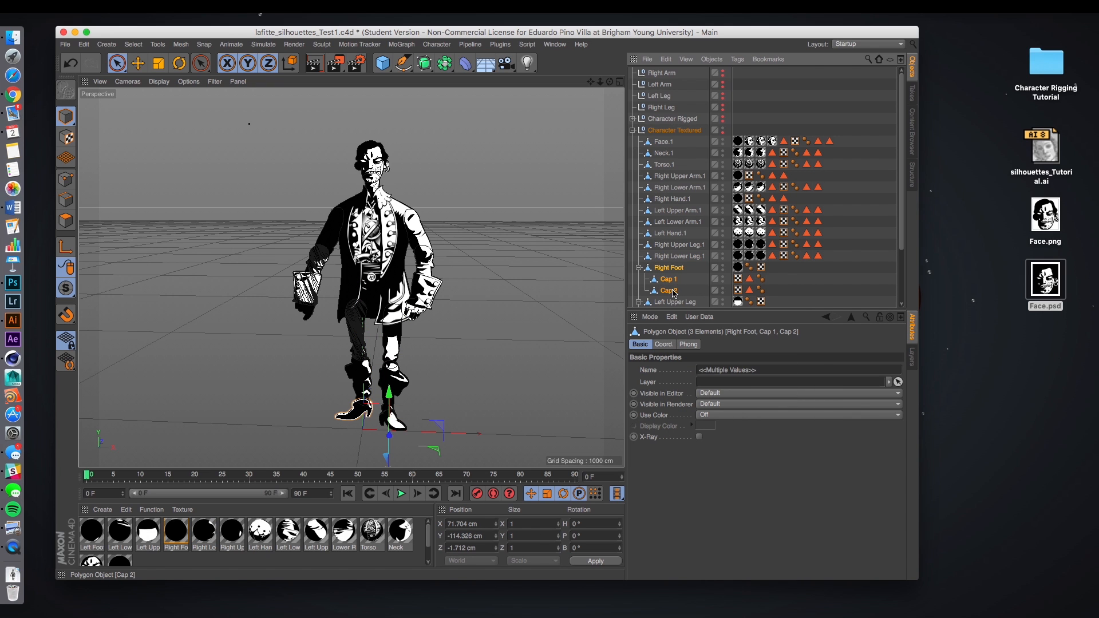
{"action": "right_click", "coordinate": [672, 272]}
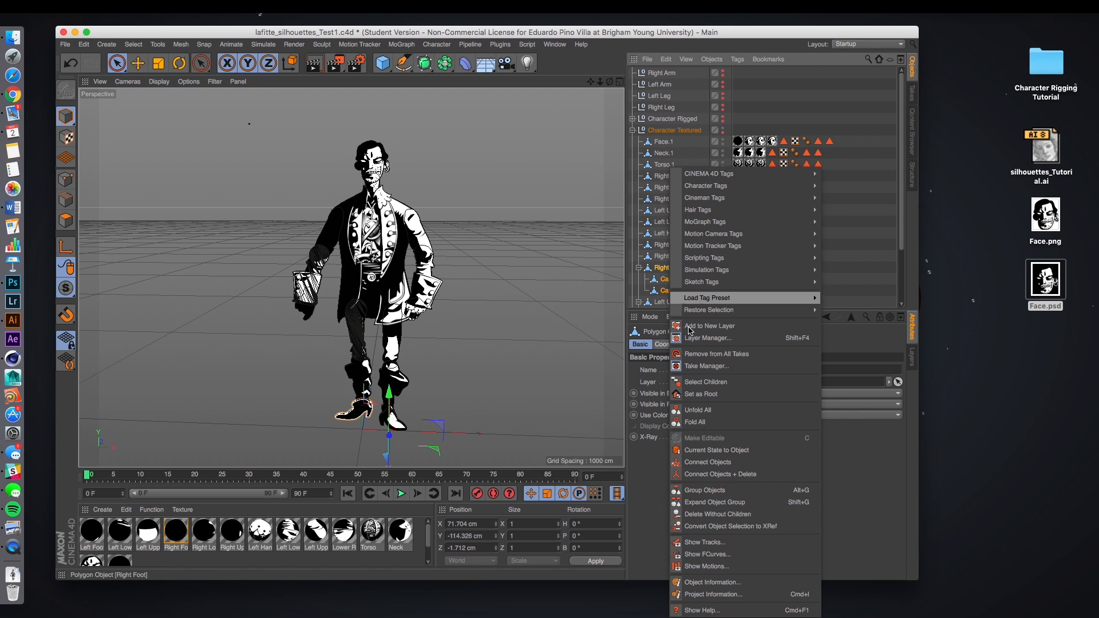
{"action": "left_click", "coordinate": [718, 474]}
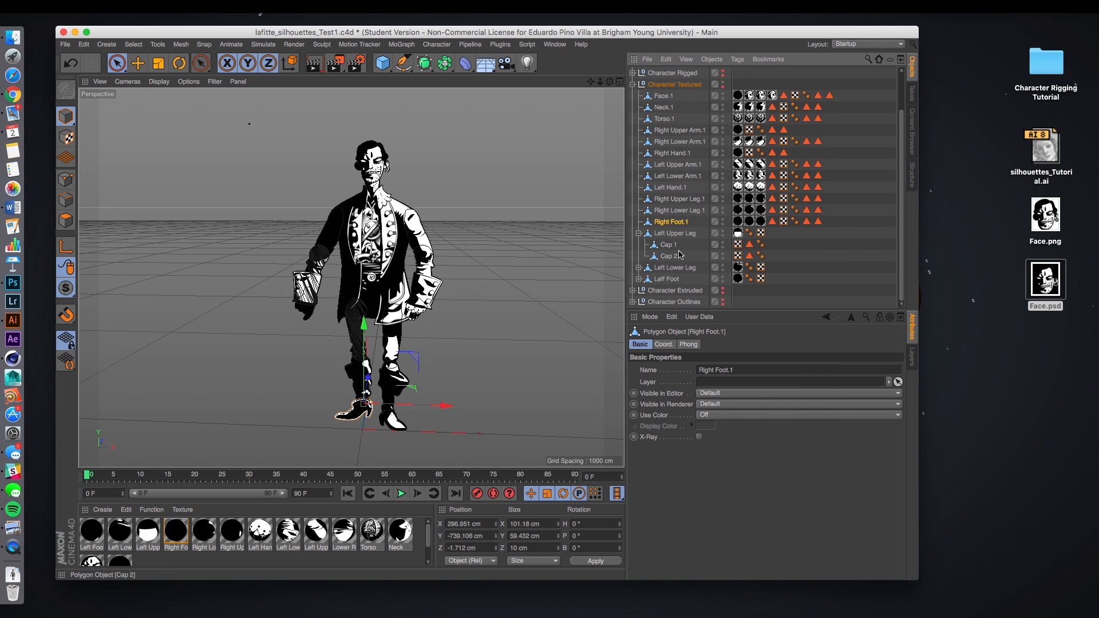
Step: Merge the Left Upper Leg object with its Cap 1 and Cap 2 using Connect Objects + Delete
{"action": "left_click", "coordinate": [674, 235]}
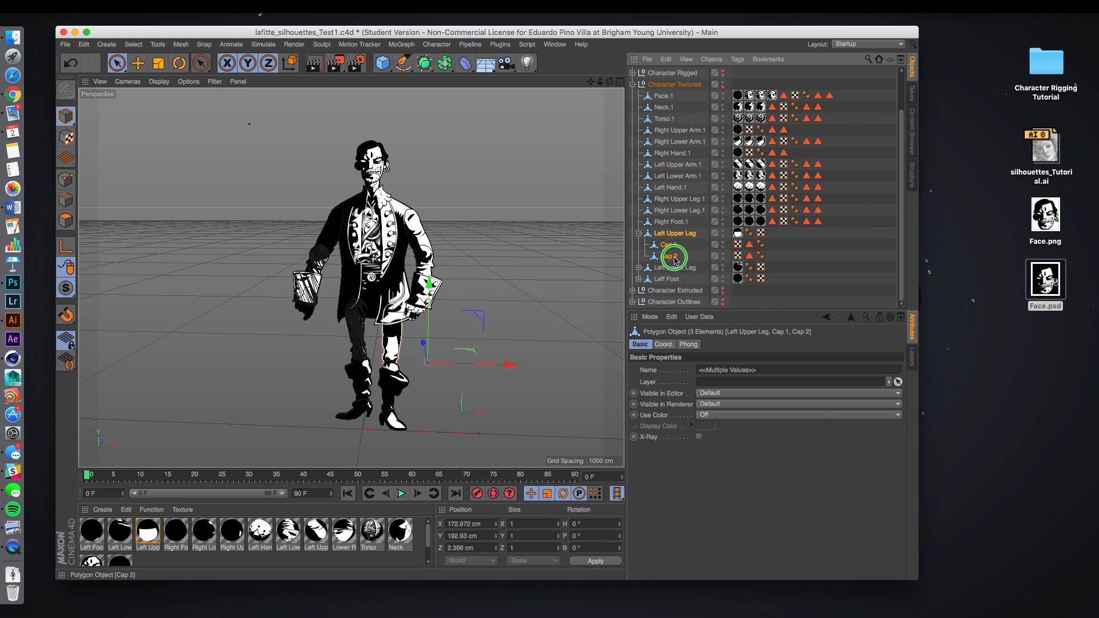
{"action": "right_click", "coordinate": [677, 258]}
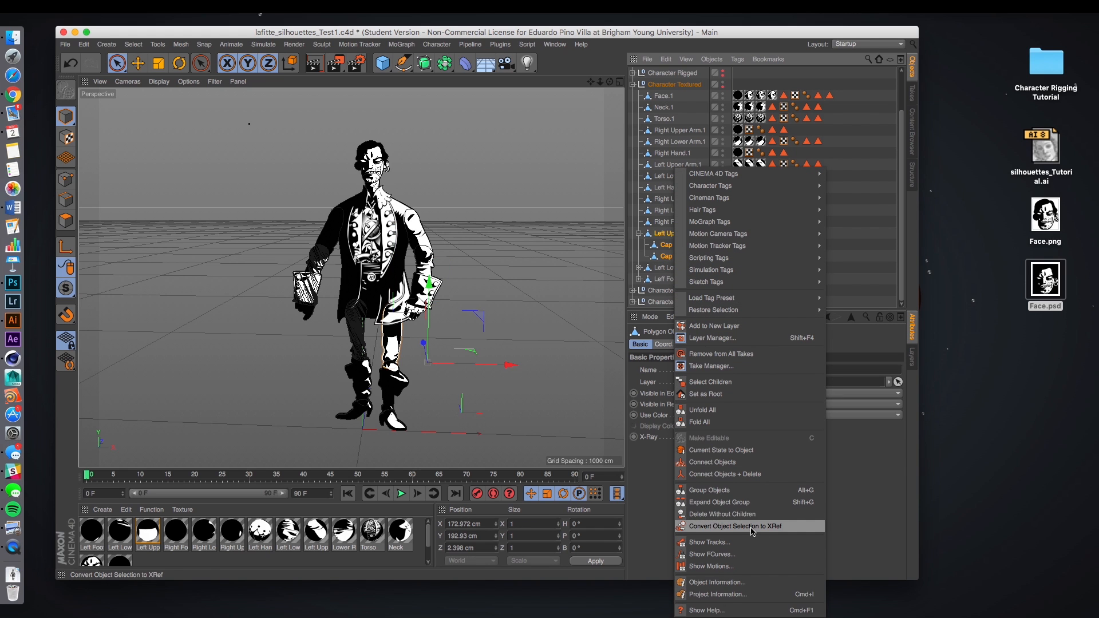
{"action": "left_click", "coordinate": [744, 475]}
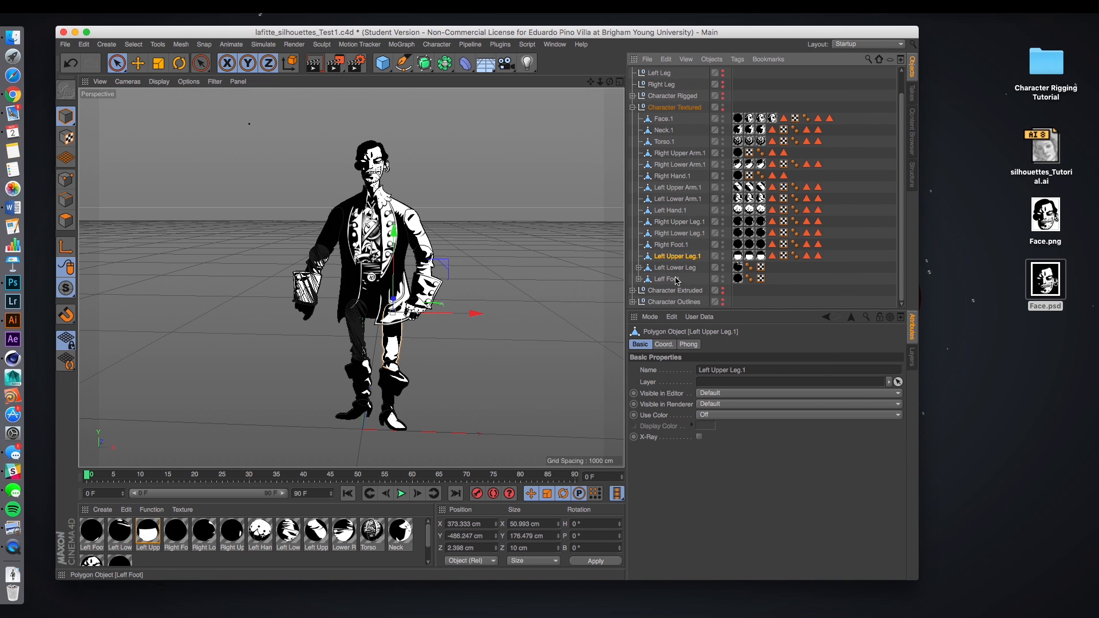
Step: Expand the Left Lower Leg object and merge it with its Cap 1 and Cap 2 using Connect Objects + Delete
{"action": "left_click", "coordinate": [640, 267]}
{"action": "left_click", "coordinate": [675, 267]}
{"action": "left_click", "coordinate": [675, 291], "text": "shift"}
{"action": "right_click", "coordinate": [673, 272]}
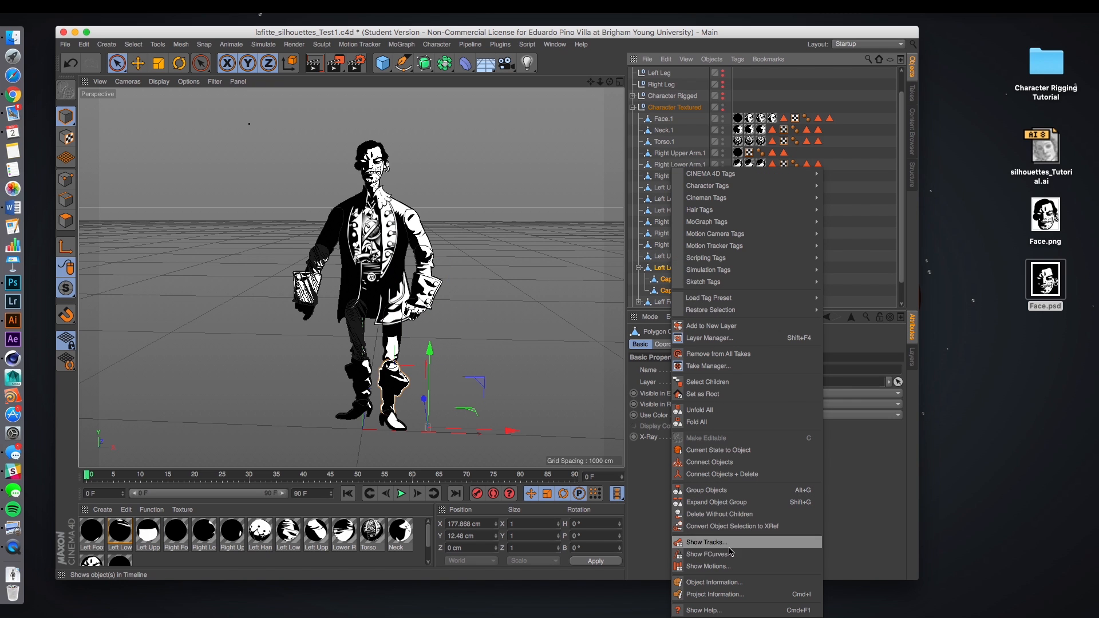
{"action": "left_click", "coordinate": [717, 502]}
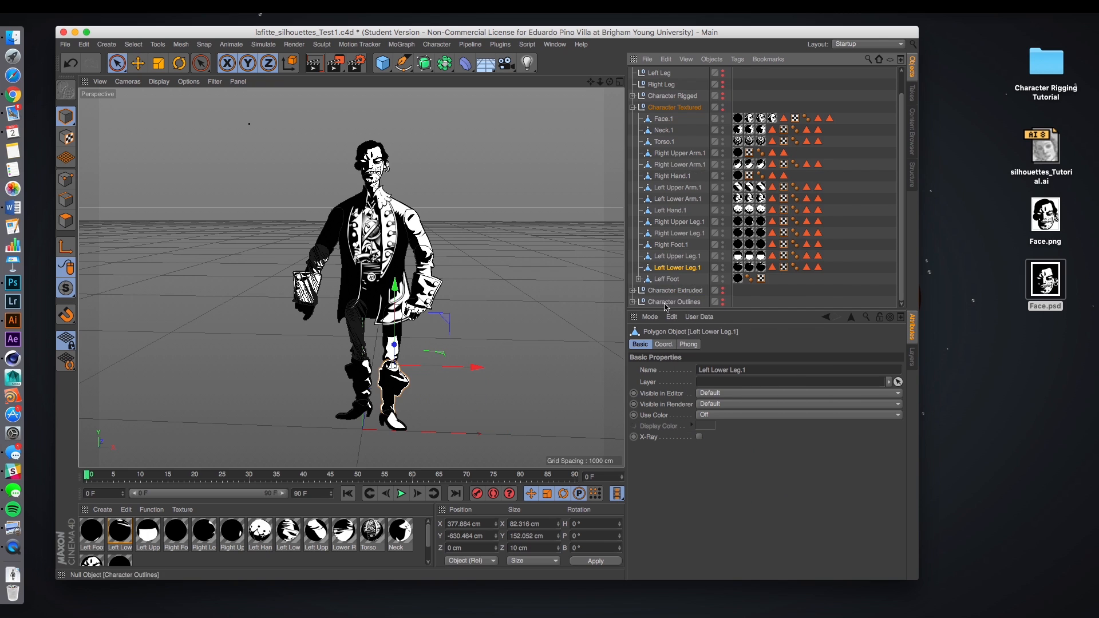
Step: Expand the Left Foot object, merge it with its two caps using Connect Objects + Delete, and clear the selection
{"action": "left_click", "coordinate": [639, 280]}
{"action": "left_click", "coordinate": [669, 281]}
{"action": "left_click", "coordinate": [675, 302], "text": "shift"}
{"action": "scroll", "coordinate": [675, 294], "scroll_direction": "down", "scroll_amount": 2}
{"action": "right_click", "coordinate": [675, 269]}
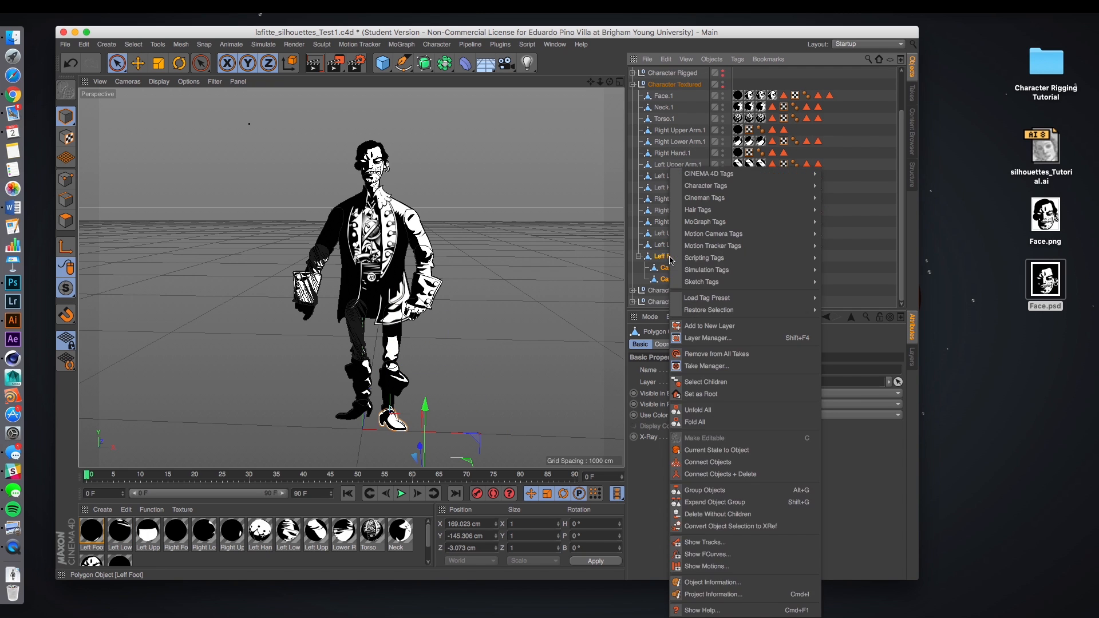
{"action": "left_click", "coordinate": [721, 474]}
{"action": "left_click", "coordinate": [842, 274]}
Step: Delete the C2 polygon selection tag from Face.1, and try deleting its C1 selection tag as well, undoing that second deletion
{"action": "scroll", "coordinate": [791, 172], "scroll_direction": "up", "scroll_amount": 2}
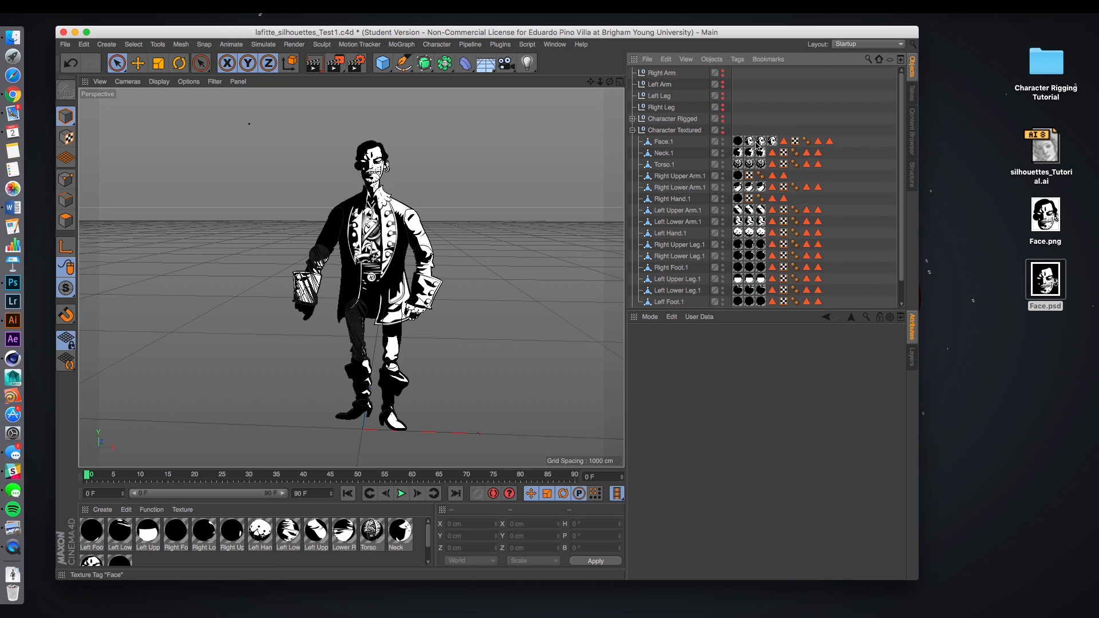
{"action": "left_click", "coordinate": [830, 142]}
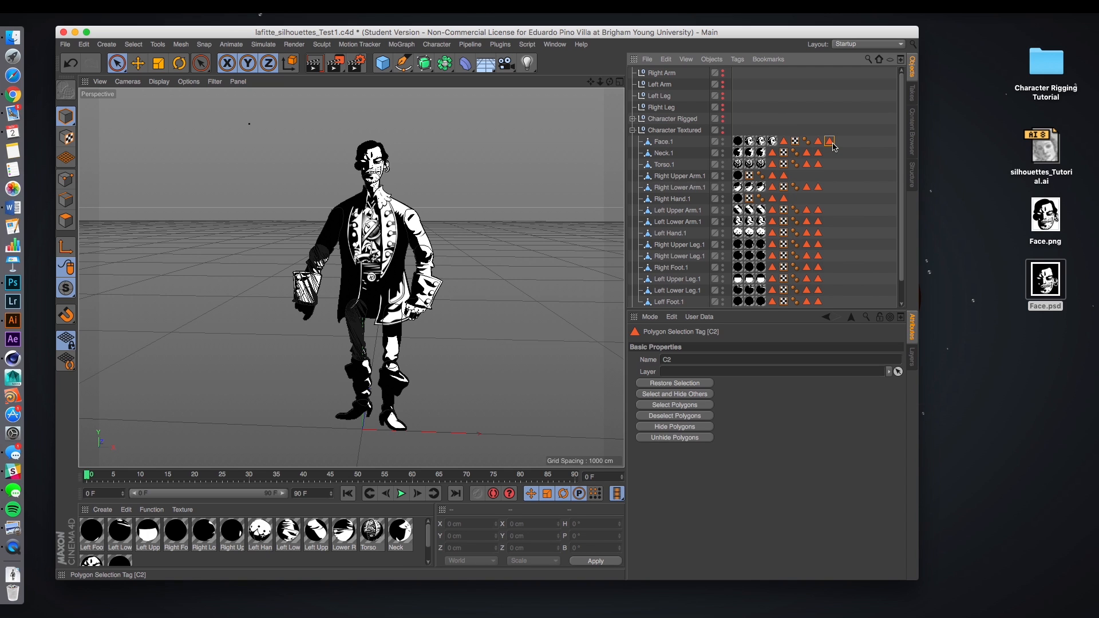
{"action": "key", "text": "Delete"}
{"action": "left_click", "coordinate": [818, 142]}
{"action": "key", "text": "Delete"}
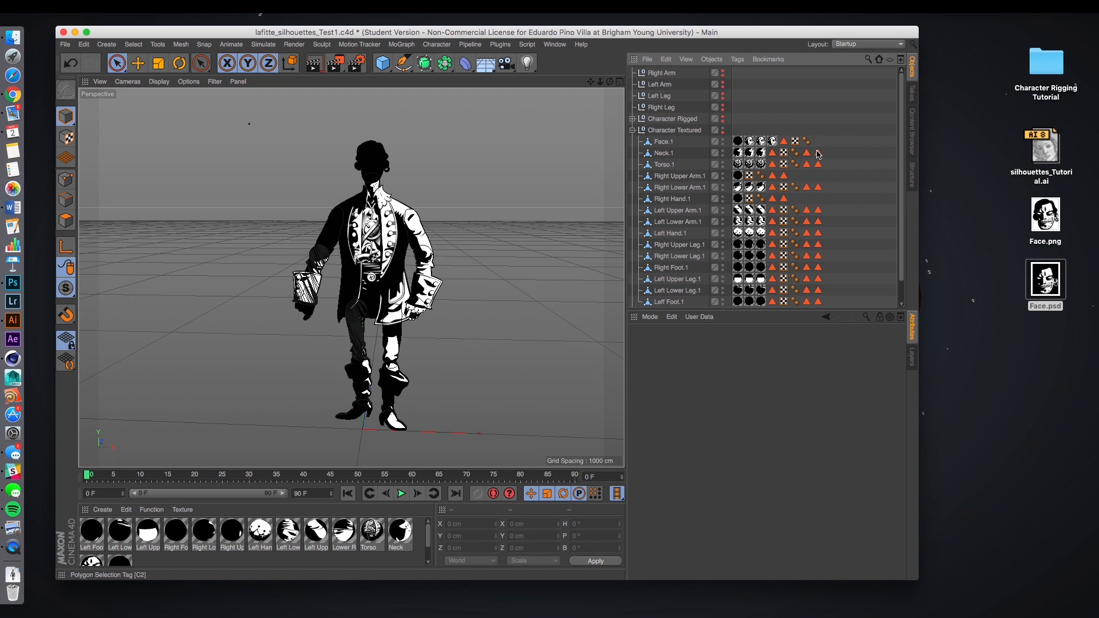
{"action": "key", "text": "super+z"}
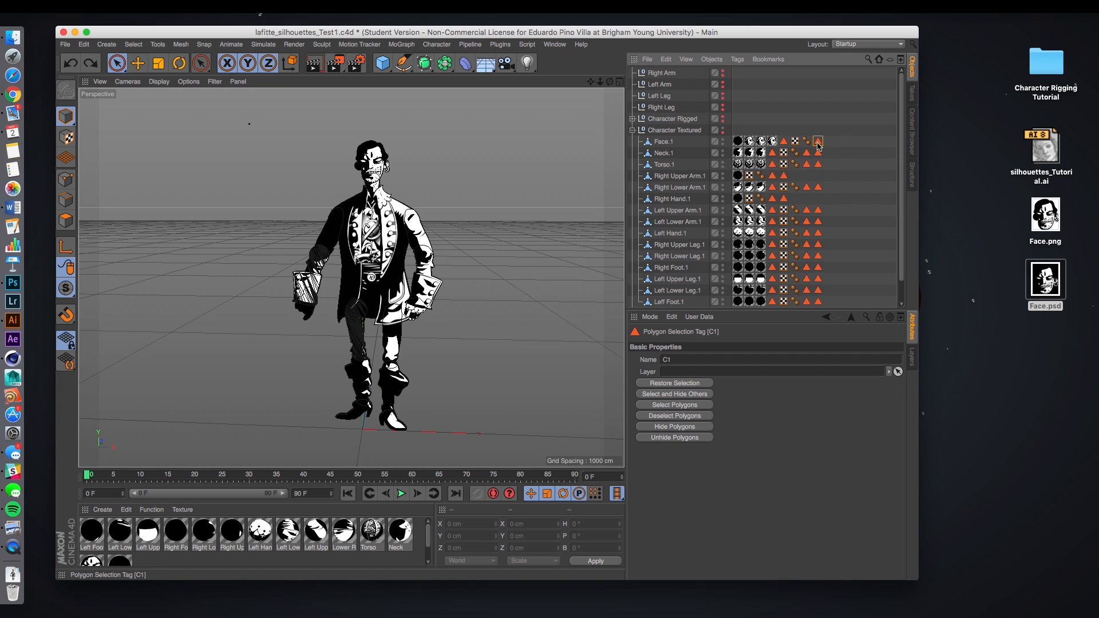
Step: Delete the extra polygon selection tag and redundant Face texture tags from Face.1, undoing the texture deletion that blacks out the face
{"action": "left_click", "coordinate": [785, 142]}
{"action": "key", "text": "Delete"}
{"action": "left_click", "coordinate": [772, 142]}
{"action": "key", "text": "Delete"}
{"action": "left_click", "coordinate": [760, 142]}
{"action": "key", "text": "Delete"}
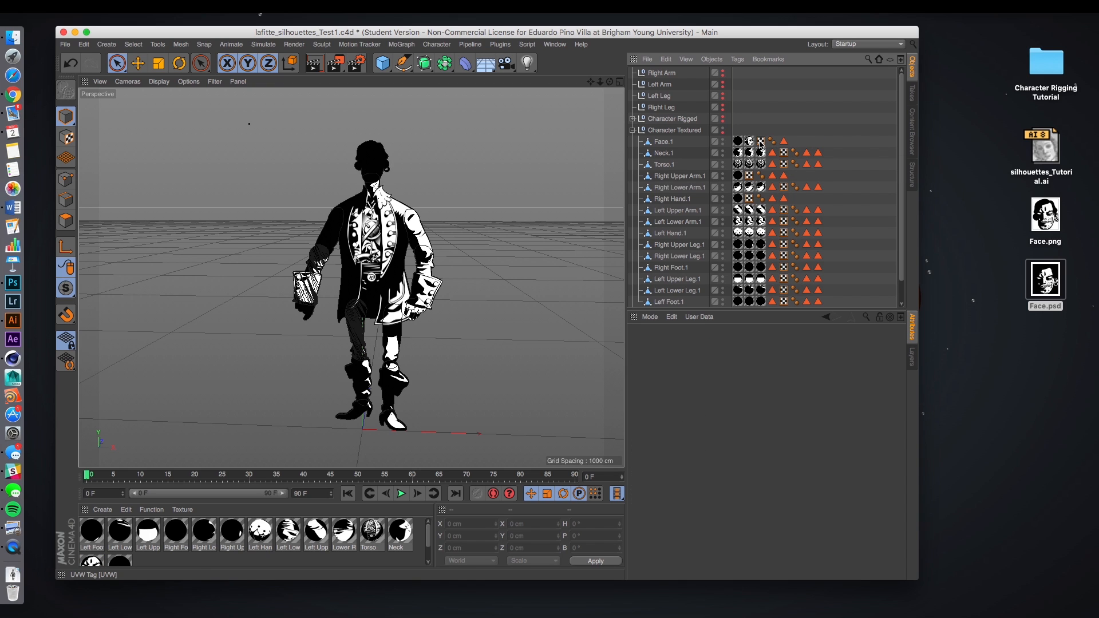
{"action": "key", "text": "super+z"}
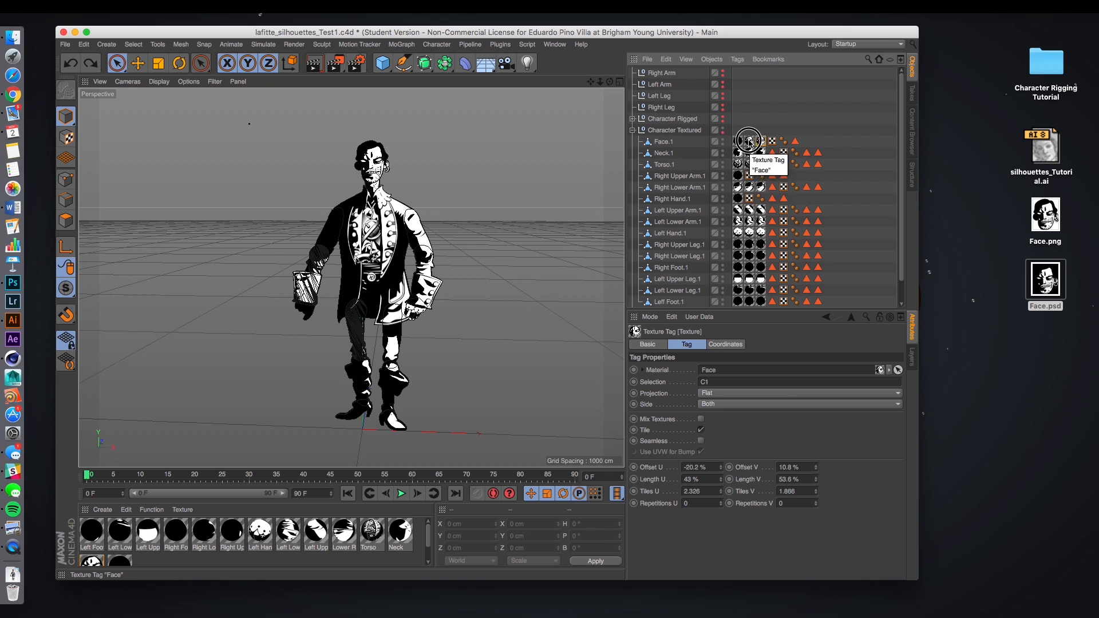
{"action": "key", "text": "Delete"}
Step: Delete the two duplicate texture tags from each of Neck.1 and Torso.1, and one duplicate from Right Lower Arm.1
{"action": "left_click", "coordinate": [761, 154]}
{"action": "key", "text": "Delete"}
{"action": "left_click", "coordinate": [761, 164]}
{"action": "key", "text": "Delete"}
{"action": "left_click", "coordinate": [739, 156]}
{"action": "key", "text": "Delete"}
{"action": "left_click", "coordinate": [739, 166]}
{"action": "key", "text": "Delete"}
{"action": "left_click", "coordinate": [739, 187]}
{"action": "key", "text": "Delete"}
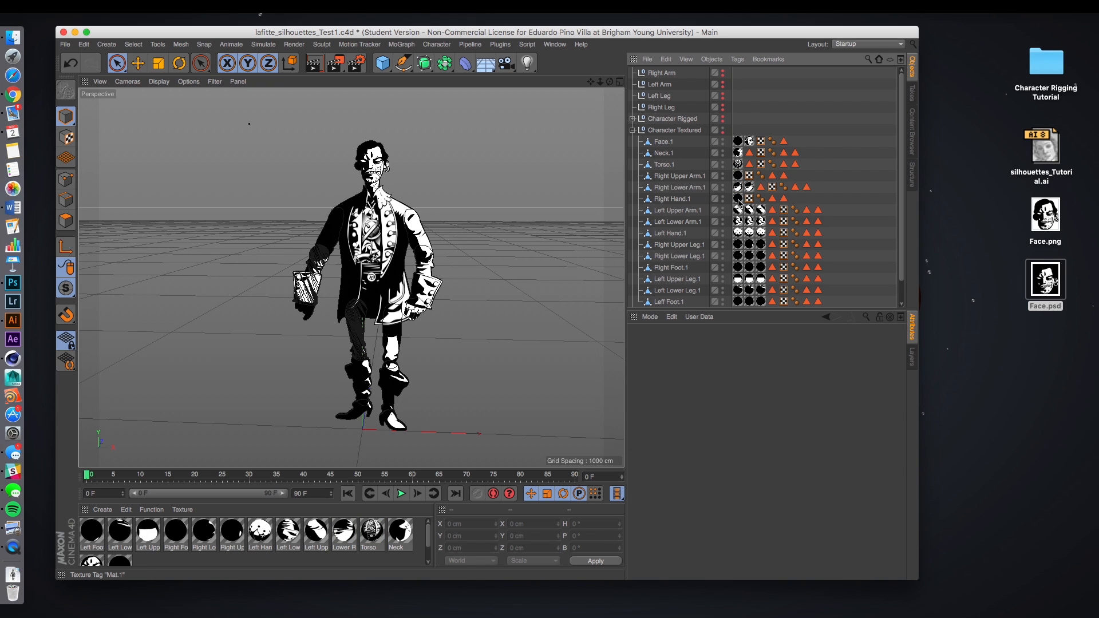
Step: Delete one duplicate texture tag from each of Left Upper Arm.1, Left Lower Arm.1 and Left Hand.1
{"action": "left_click", "coordinate": [739, 210]}
{"action": "key", "text": "Delete"}
{"action": "left_click", "coordinate": [738, 221]}
{"action": "key", "text": "Delete"}
{"action": "left_click", "coordinate": [738, 233]}
{"action": "key", "text": "Delete"}
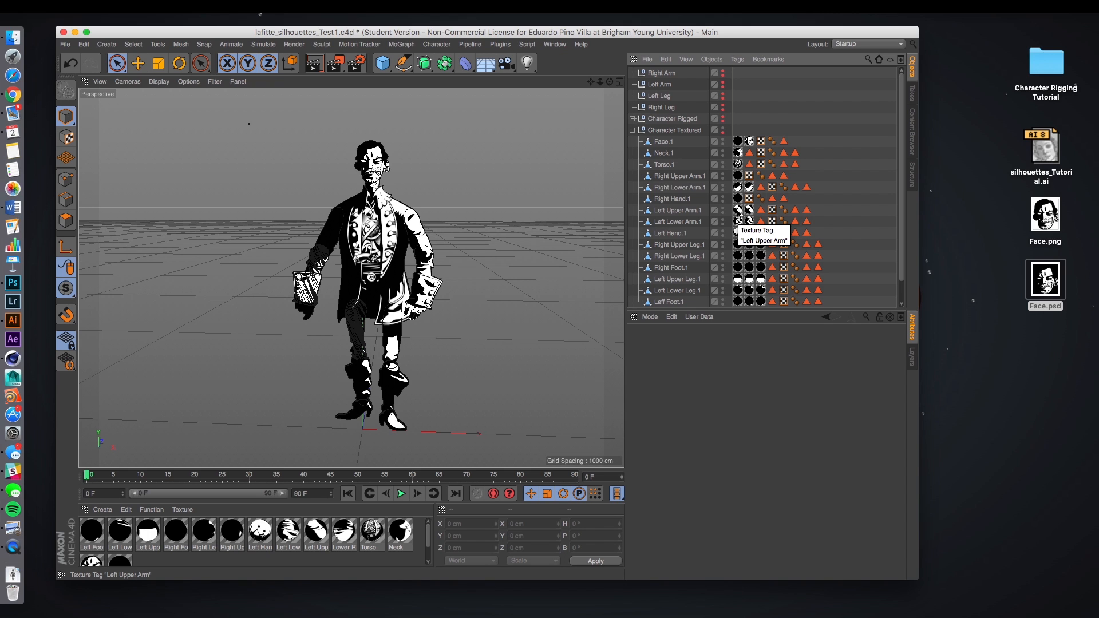
Step: Delete one duplicate texture tag from each of the six leg and foot objects, from Right Upper Leg.1 down to Left Foot.1
{"action": "left_click", "coordinate": [739, 244]}
{"action": "key", "text": "Delete"}
{"action": "left_click", "coordinate": [738, 256]}
{"action": "key", "text": "Delete"}
{"action": "left_click", "coordinate": [739, 268]}
{"action": "key", "text": "Delete"}
{"action": "left_click", "coordinate": [739, 278]}
{"action": "key", "text": "Delete"}
{"action": "left_click", "coordinate": [739, 290]}
{"action": "key", "text": "Delete"}
{"action": "left_click", "coordinate": [739, 302]}
{"action": "key", "text": "Delete"}
Step: Delete the second duplicate texture tag from each leg and foot object, from Left Foot.1 up to Right Upper Leg.1
{"action": "key", "text": "Delete"}
{"action": "left_click", "coordinate": [750, 290]}
{"action": "key", "text": "Delete"}
{"action": "left_click", "coordinate": [751, 279]}
{"action": "key", "text": "Delete"}
{"action": "left_click", "coordinate": [751, 267]}
{"action": "key", "text": "Delete"}
{"action": "left_click", "coordinate": [751, 244]}
{"action": "key", "text": "Delete"}
Step: Delete the remaining duplicate texture tags from Left Hand.1, Left Lower Arm.1, Left Upper Arm.1 and Right Lower Arm.1
{"action": "left_click", "coordinate": [750, 233]}
{"action": "key", "text": "Delete"}
{"action": "left_click", "coordinate": [750, 210]}
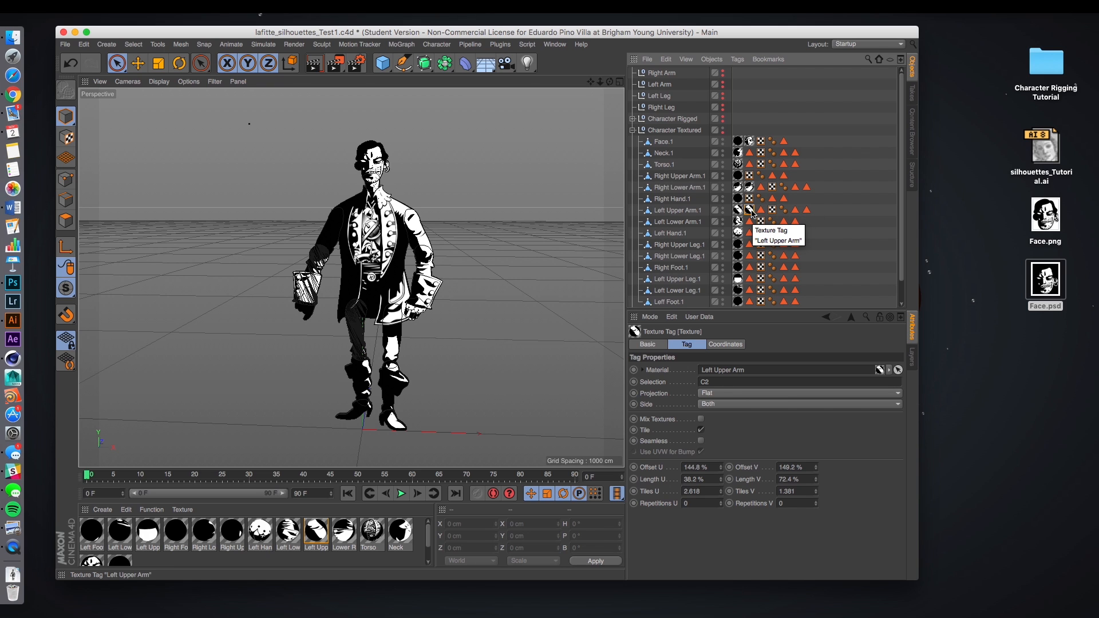
{"action": "key", "text": "Delete"}
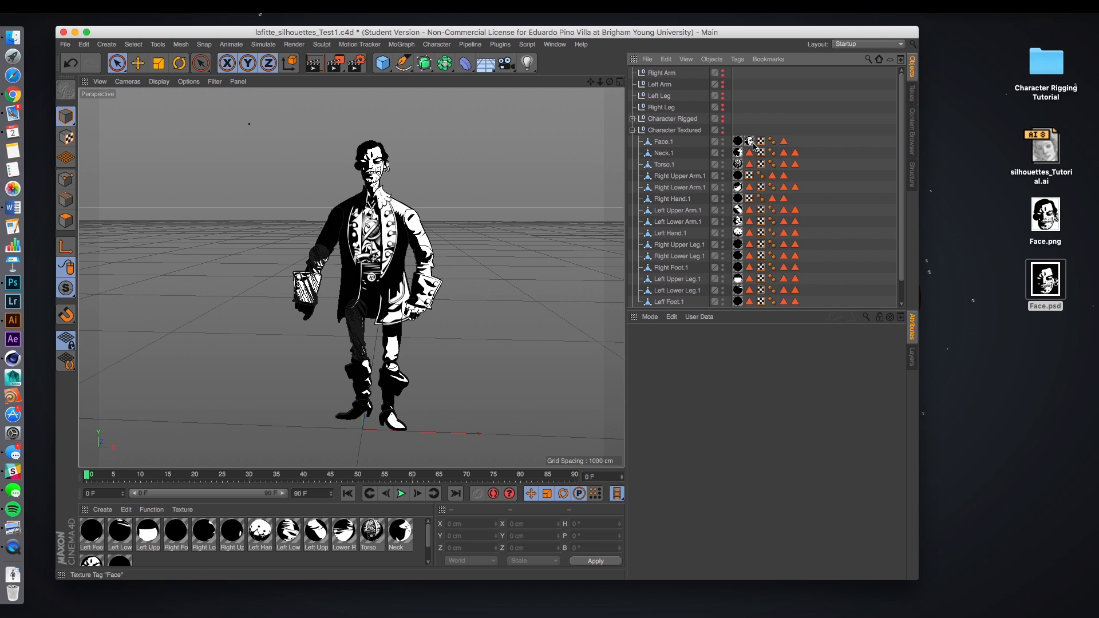
Step: Delete the last polygon selection tag from Neck.1, Torso.1, Right Lower Arm.1, Left Upper Arm.1, Left Lower Arm.1 and Left Hand.1
{"action": "left_click", "coordinate": [796, 154]}
{"action": "key", "text": "Delete"}
{"action": "left_click", "coordinate": [797, 165]}
{"action": "key", "text": "Delete"}
{"action": "left_click", "coordinate": [796, 188]}
{"action": "key", "text": "Delete"}
{"action": "left_click", "coordinate": [796, 210]}
{"action": "key", "text": "Delete"}
{"action": "left_click", "coordinate": [796, 221]}
{"action": "key", "text": "Delete"}
{"action": "left_click", "coordinate": [797, 234]}
{"action": "key", "text": "Delete"}
Step: Delete one surplus polygon selection tag from each of the six leg and foot objects, Right Hand.1 and Right Upper Arm.1
{"action": "left_click", "coordinate": [796, 245]}
{"action": "key", "text": "Delete"}
{"action": "left_click", "coordinate": [796, 256]}
{"action": "key", "text": "Delete"}
{"action": "left_click", "coordinate": [796, 268]}
{"action": "key", "text": "Delete"}
{"action": "left_click", "coordinate": [796, 302]}
{"action": "key", "text": "Delete"}
{"action": "left_click", "coordinate": [773, 199]}
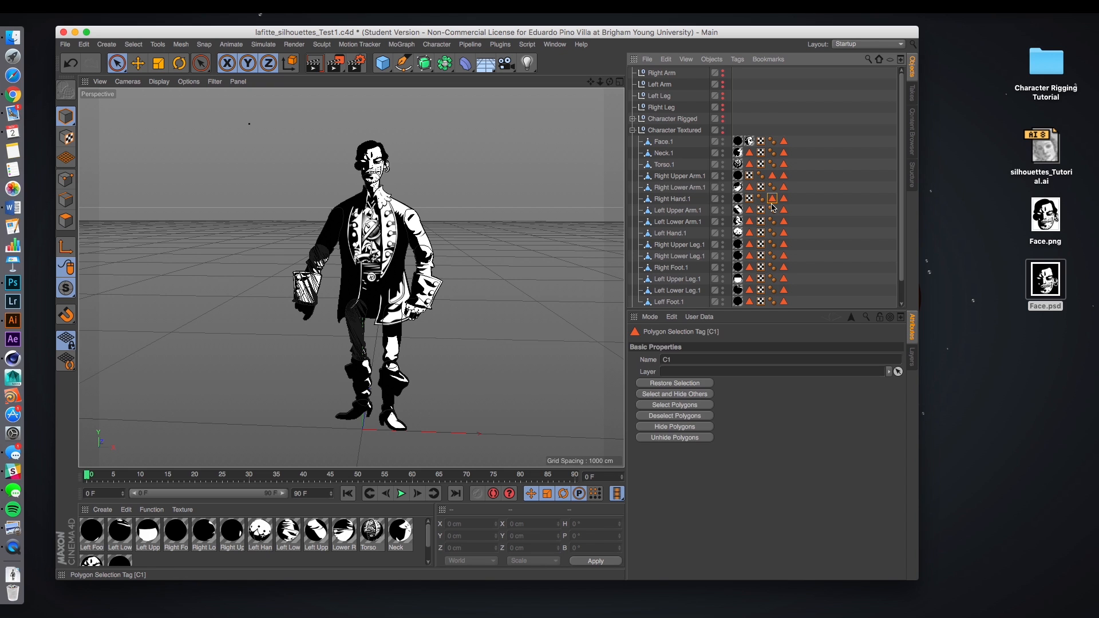
{"action": "key", "text": "Delete"}
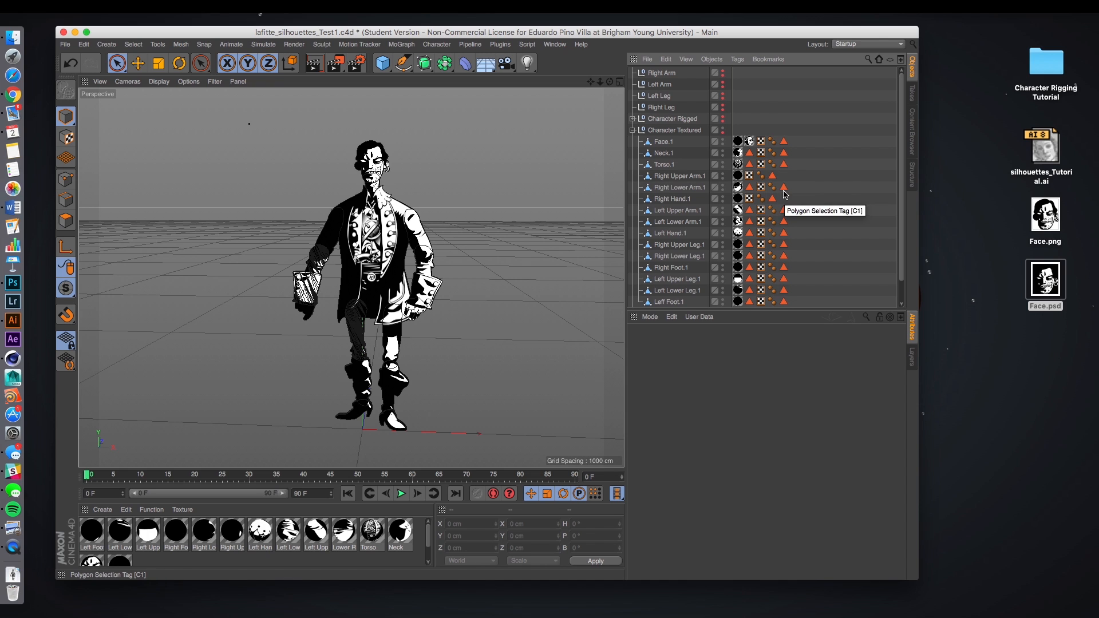
Step: Delete the polygon selection tag beside the texture tag on Neck.1, Torso.1, Right Lower Arm.1, Left Upper Arm.1, Left Lower Arm.1 and Left Hand.1
{"action": "left_click", "coordinate": [750, 153]}
{"action": "key", "text": "Delete"}
{"action": "left_click", "coordinate": [750, 164]}
{"action": "key", "text": "Delete"}
{"action": "left_click", "coordinate": [750, 188]}
{"action": "key", "text": "Delete"}
{"action": "left_click", "coordinate": [750, 211]}
{"action": "key", "text": "Delete"}
{"action": "left_click", "coordinate": [752, 222]}
{"action": "key", "text": "Delete"}
{"action": "left_click", "coordinate": [751, 234]}
{"action": "key", "text": "Delete"}
Step: Delete the polygon selection tag beside the texture tag on the six leg and foot objects, from Right Upper Leg.1 to Left Foot.1
{"action": "left_click", "coordinate": [751, 245]}
{"action": "key", "text": "Delete"}
{"action": "left_click", "coordinate": [752, 257]}
{"action": "key", "text": "Delete"}
{"action": "left_click", "coordinate": [751, 269]}
{"action": "left_click", "coordinate": [750, 301]}
{"action": "key", "text": "Delete"}
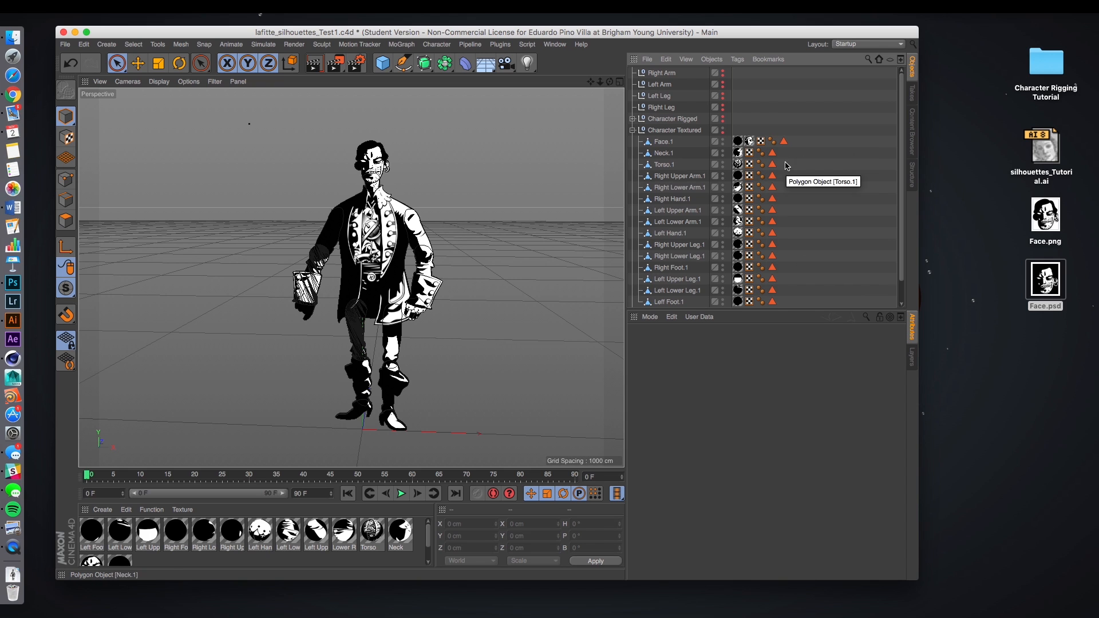
Step: Review the cleaned-up tags and examine the extruded sides of the character's body parts from an angle
{"action": "scroll", "coordinate": [790, 271], "scroll_direction": "down", "scroll_amount": 1}
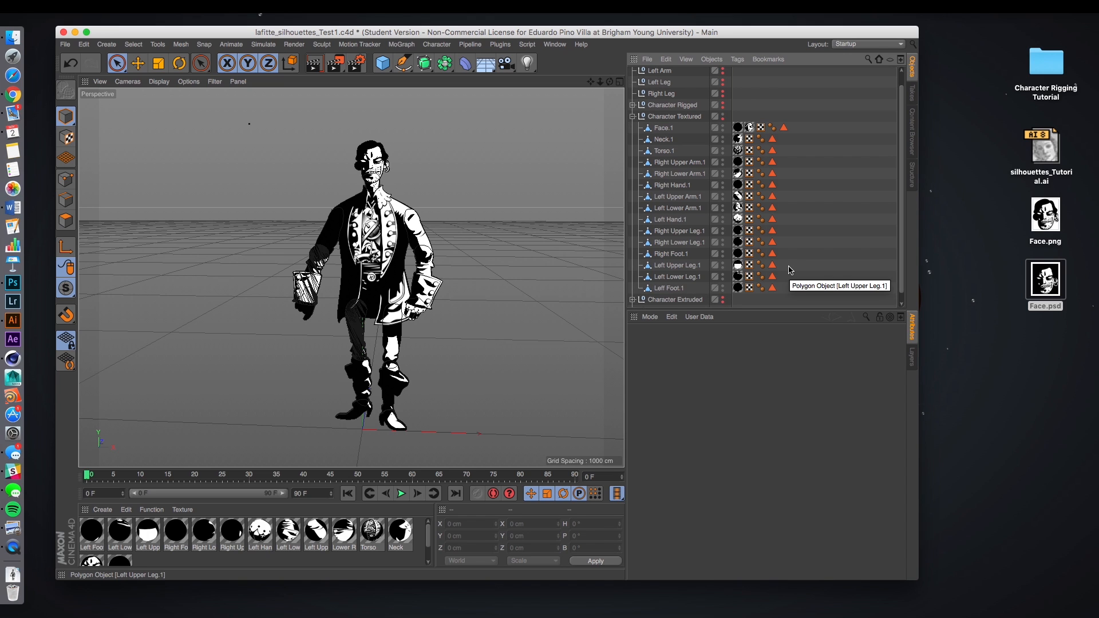
{"action": "scroll", "coordinate": [790, 271], "scroll_direction": "up", "scroll_amount": 1}
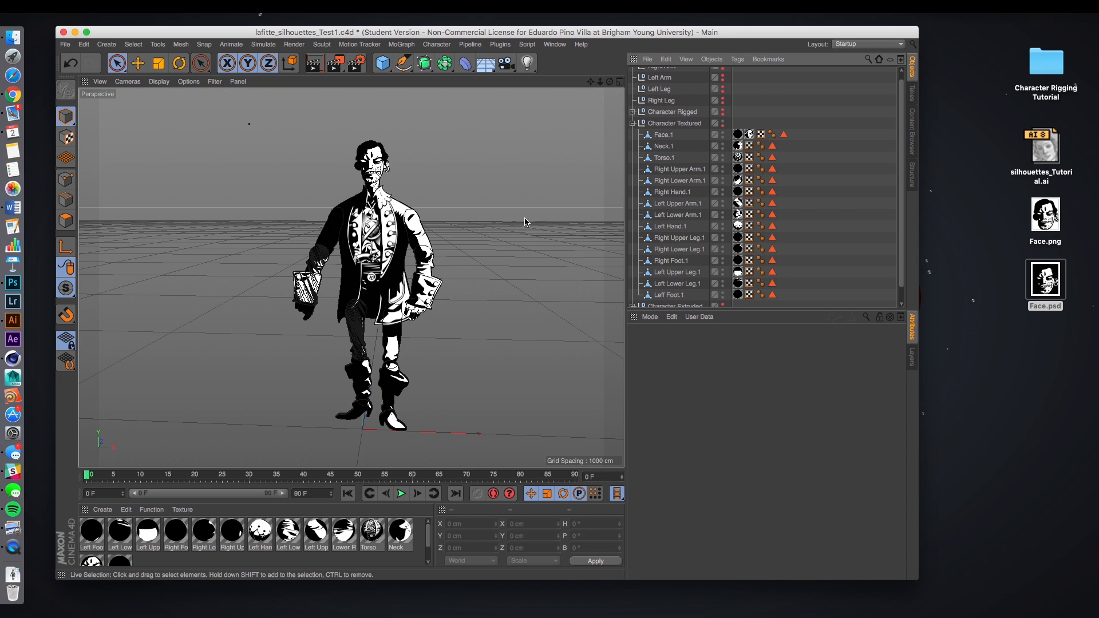
{"action": "mouse_move", "coordinate": [399, 173]}
{"action": "left_mouse_down", "text": "alt"}
{"action": "mouse_move", "coordinate": [407, 179]}
{"action": "mouse_move", "coordinate": [312, 191]}
{"action": "mouse_move", "coordinate": [182, 184]}
{"action": "mouse_move", "coordinate": [314, 187]}
{"action": "mouse_move", "coordinate": [389, 218]}
{"action": "mouse_move", "coordinate": [233, 229]}
{"action": "mouse_move", "coordinate": [265, 240]}
{"action": "mouse_move", "coordinate": [419, 238]}
{"action": "mouse_move", "coordinate": [410, 264]}
{"action": "mouse_move", "coordinate": [302, 248]}
{"action": "left_mouse_up", "text": "alt"}
{"action": "scroll", "coordinate": [410, 263], "scroll_direction": "up", "scroll_amount": 5}
{"action": "mouse_move", "coordinate": [395, 237]}
{"action": "left_mouse_down", "text": "alt"}
{"action": "mouse_move", "coordinate": [316, 244]}
{"action": "mouse_move", "coordinate": [518, 233]}
{"action": "mouse_move", "coordinate": [518, 170]}
{"action": "left_mouse_up", "text": "alt"}
{"action": "scroll", "coordinate": [528, 222], "scroll_direction": "down", "scroll_amount": 3}
{"action": "scroll", "coordinate": [519, 173], "scroll_direction": "down", "scroll_amount": 1}
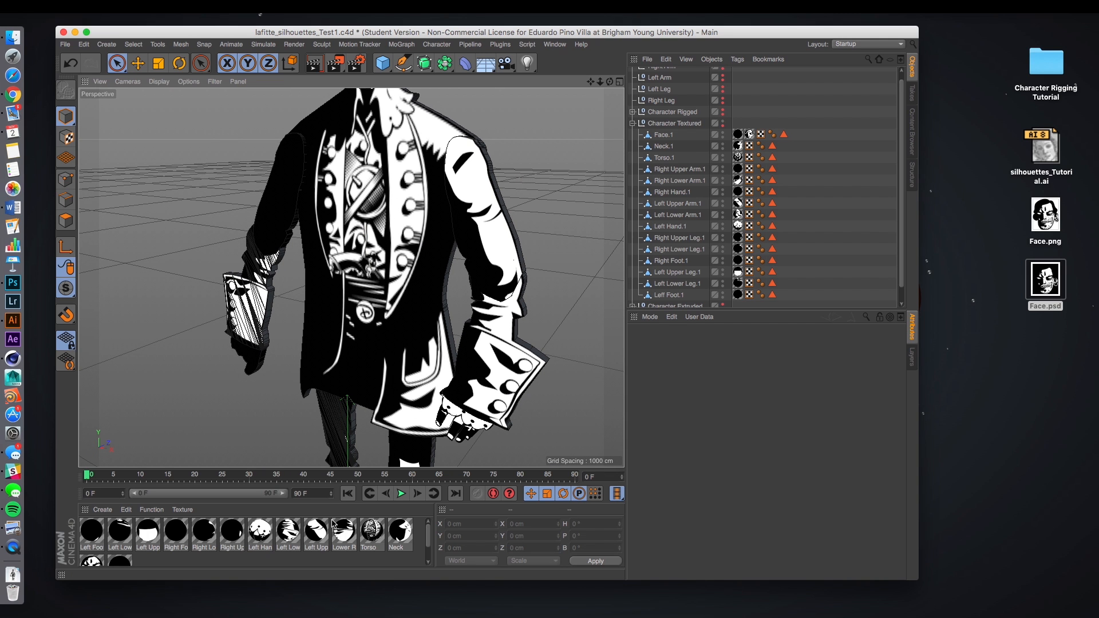
Step: Inspect the black texture tag on Face.1 and the luminance settings of the Mat.1 material
{"action": "left_click", "coordinate": [739, 135]}
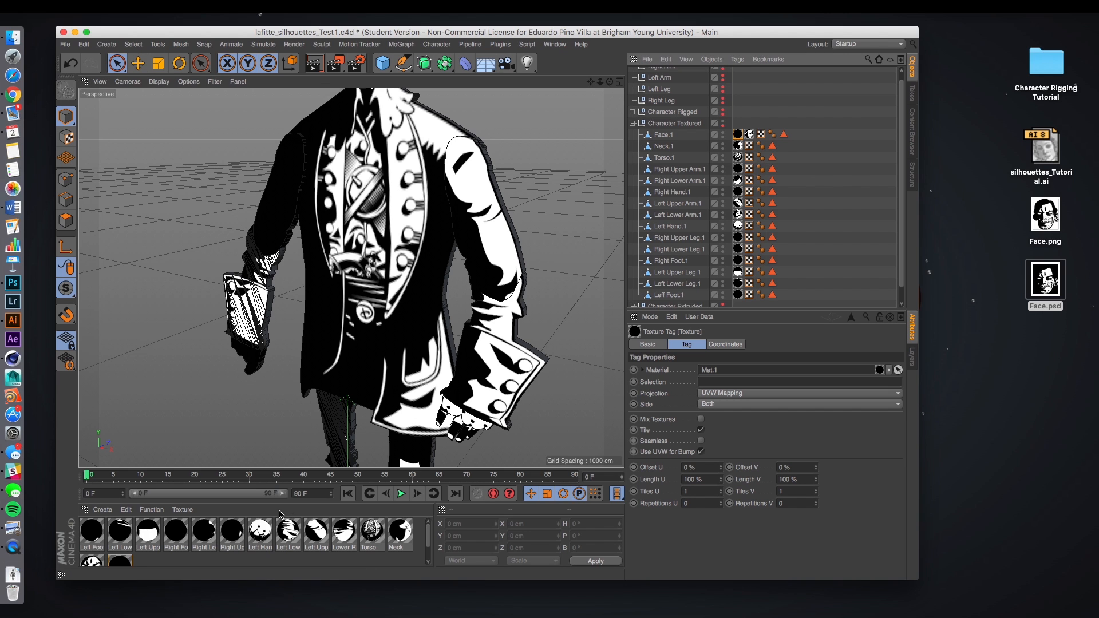
{"action": "scroll", "coordinate": [259, 543], "scroll_direction": "down", "scroll_amount": 1}
{"action": "left_click", "coordinate": [120, 545]}
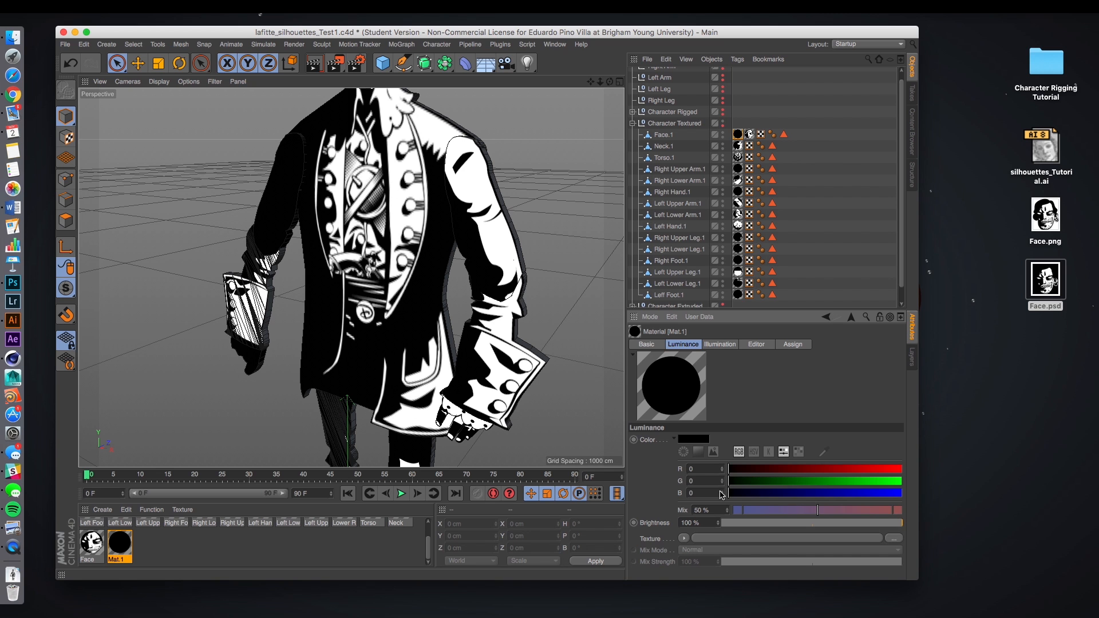
{"action": "left_click", "coordinate": [374, 556]}
Step: Apply the Mat.1 material to Neck.1 and place its texture tag ahead of the Neck texture tag
{"action": "scroll", "coordinate": [440, 299], "scroll_direction": "down", "scroll_amount": 3}
{"action": "left_click_drag", "start_coordinate": [493, 261], "coordinate": [376, 282], "text": "alt"}
{"action": "left_click_drag", "start_coordinate": [495, 243], "coordinate": [476, 277], "text": "alt"}
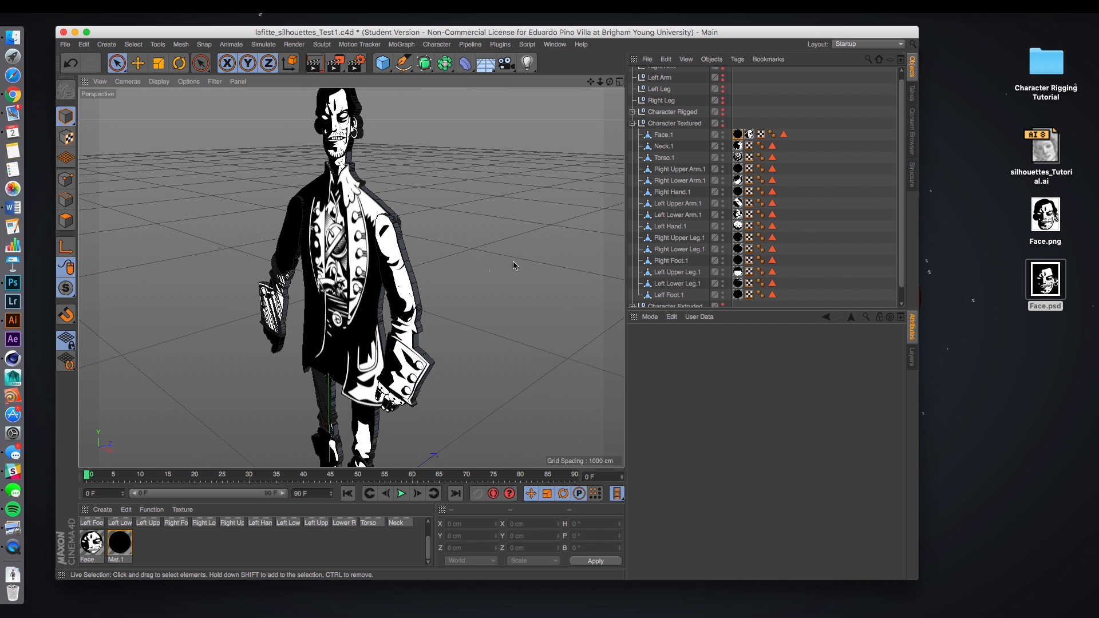
{"action": "left_click_drag", "start_coordinate": [122, 550], "coordinate": [675, 149]}
{"action": "left_click_drag", "start_coordinate": [782, 145], "coordinate": [737, 146]}
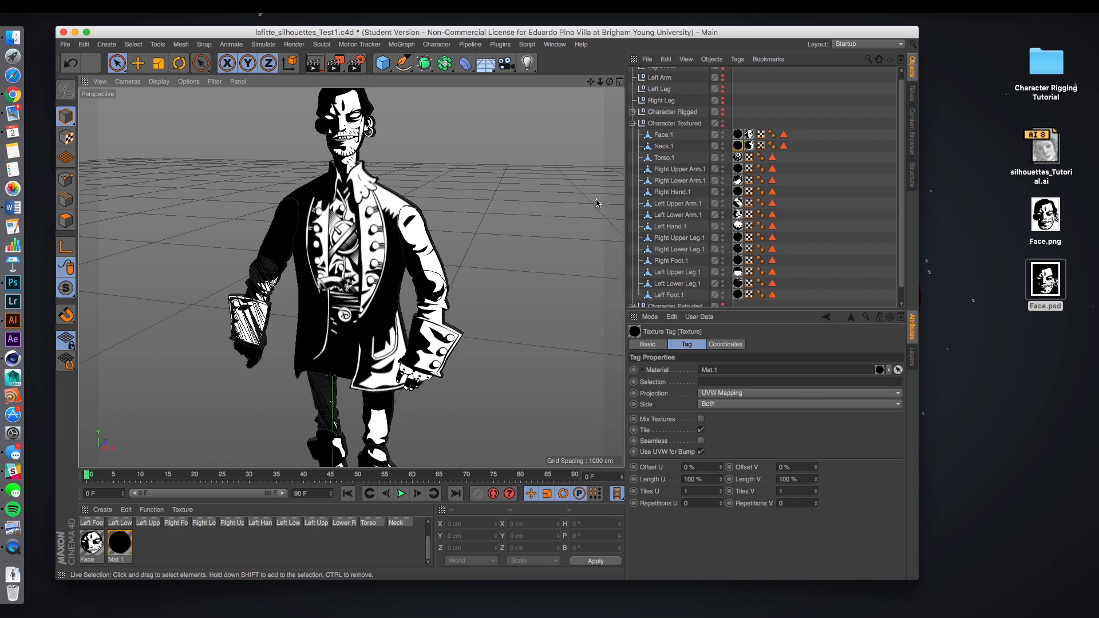
Step: Copy the Mat.1 texture tag to Torso.1 and the three right arm parts, and undo the double copy on Left Upper Arm.1
{"action": "scroll", "coordinate": [741, 149], "scroll_direction": "down", "scroll_amount": 1}
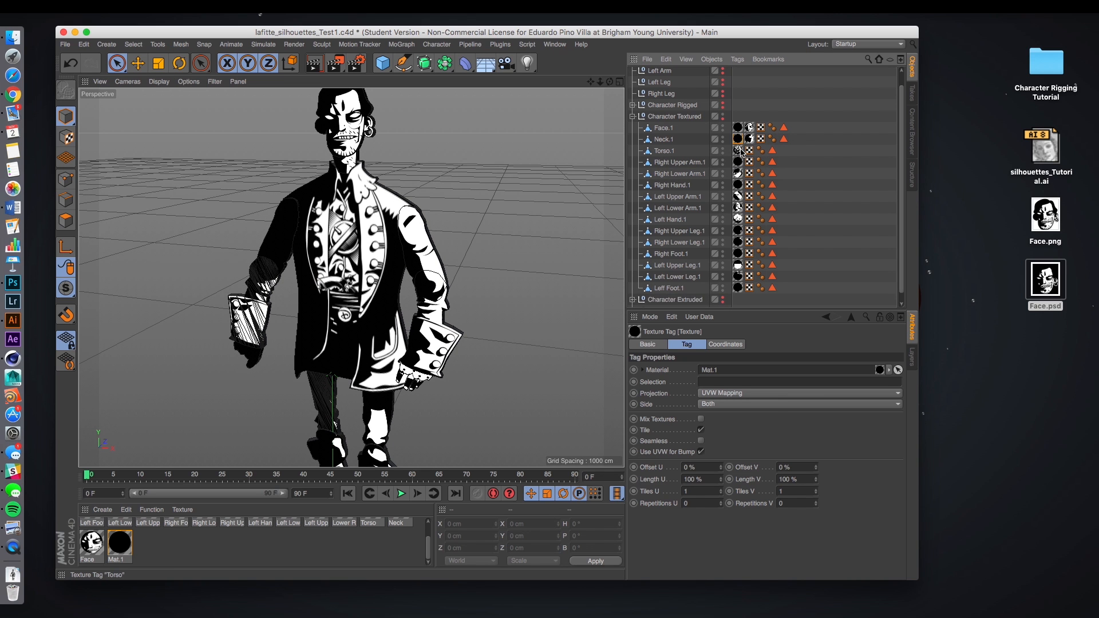
{"action": "left_click_drag", "start_coordinate": [738, 141], "coordinate": [738, 197], "text": "ctrl"}
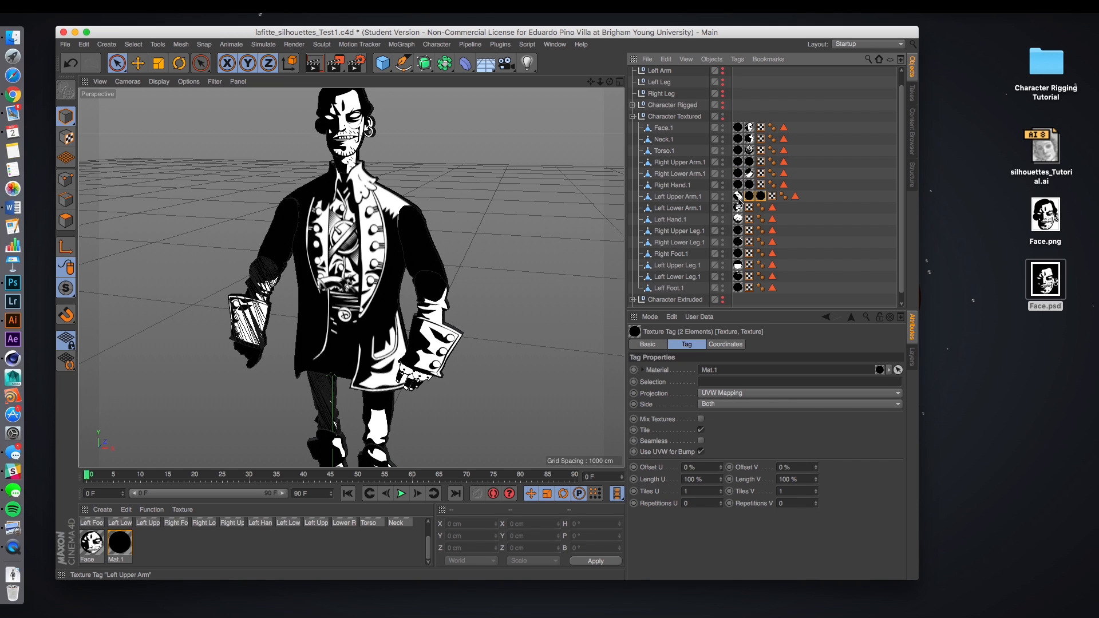
{"action": "key", "text": "super+z"}
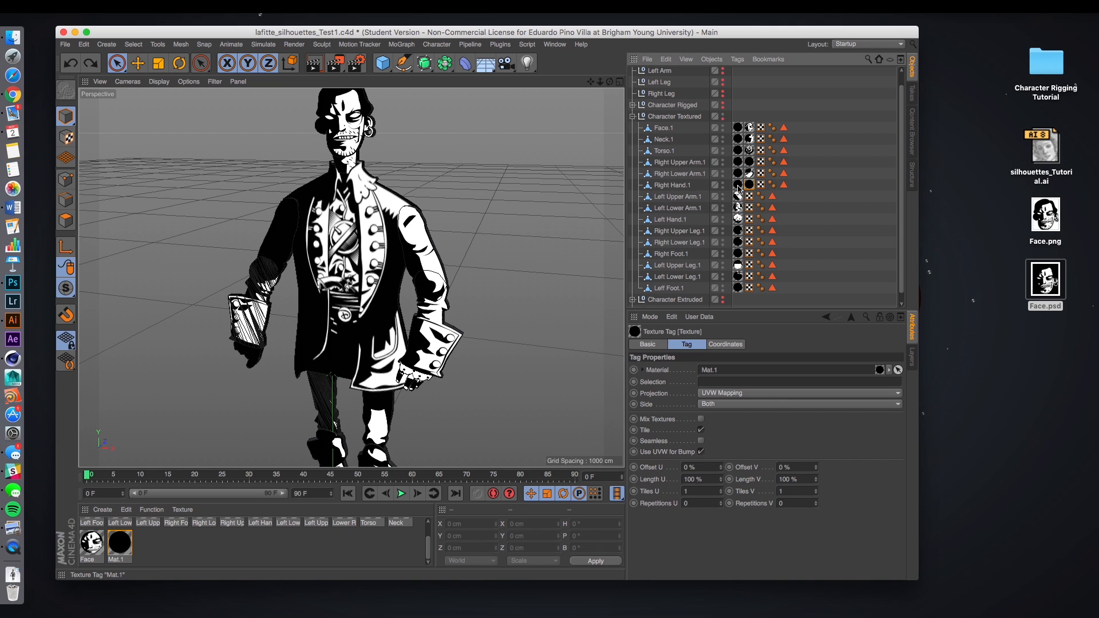
Step: Copy the black texture tags to the front of the remaining parts, from Left Upper Arm.1 down to Left Foot.1
{"action": "left_click_drag", "start_coordinate": [738, 186], "coordinate": [739, 288], "text": "ctrl"}
{"action": "left_click_drag", "start_coordinate": [498, 253], "coordinate": [471, 236], "text": "alt"}
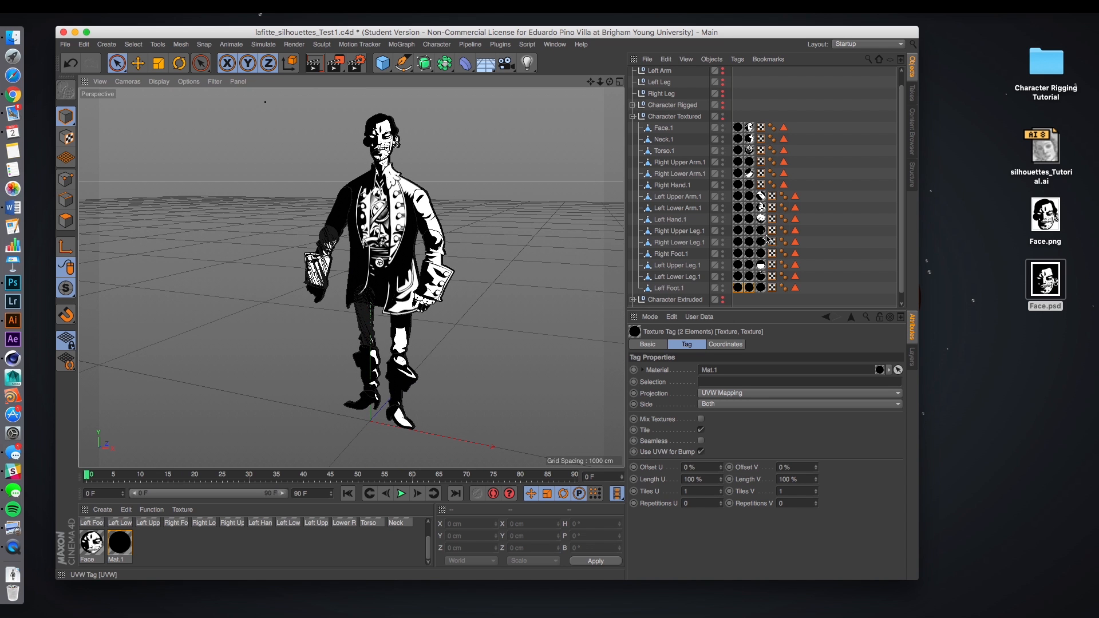
{"action": "scroll", "coordinate": [769, 241], "scroll_direction": "down", "scroll_amount": 1}
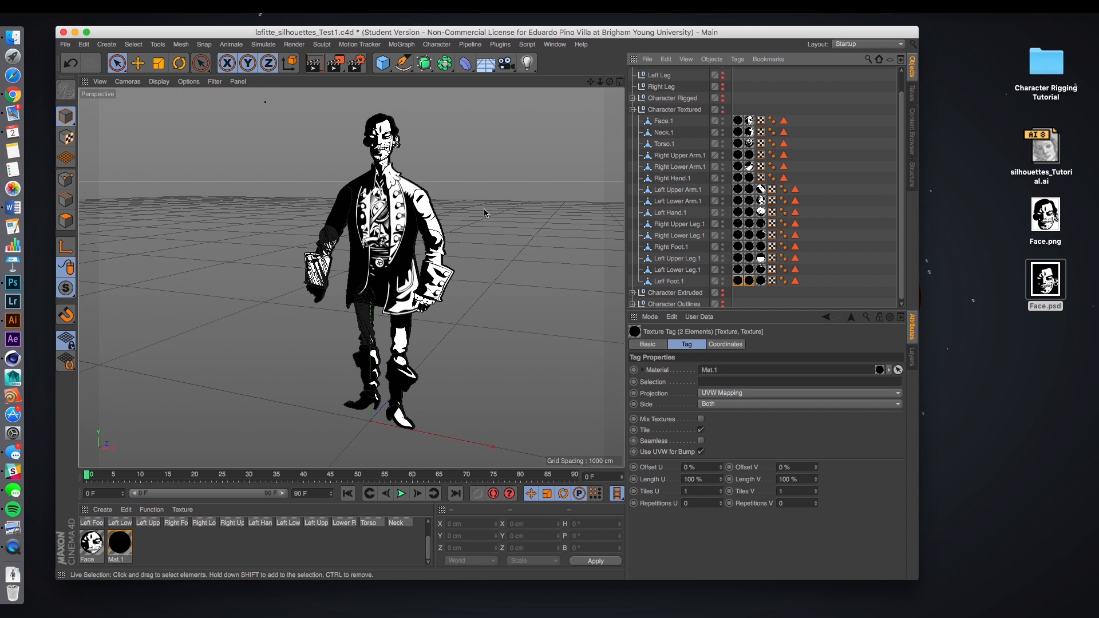
{"action": "left_click_drag", "start_coordinate": [486, 216], "coordinate": [480, 247], "text": "alt"}
{"action": "scroll", "coordinate": [472, 239], "scroll_direction": "up", "scroll_amount": 3}
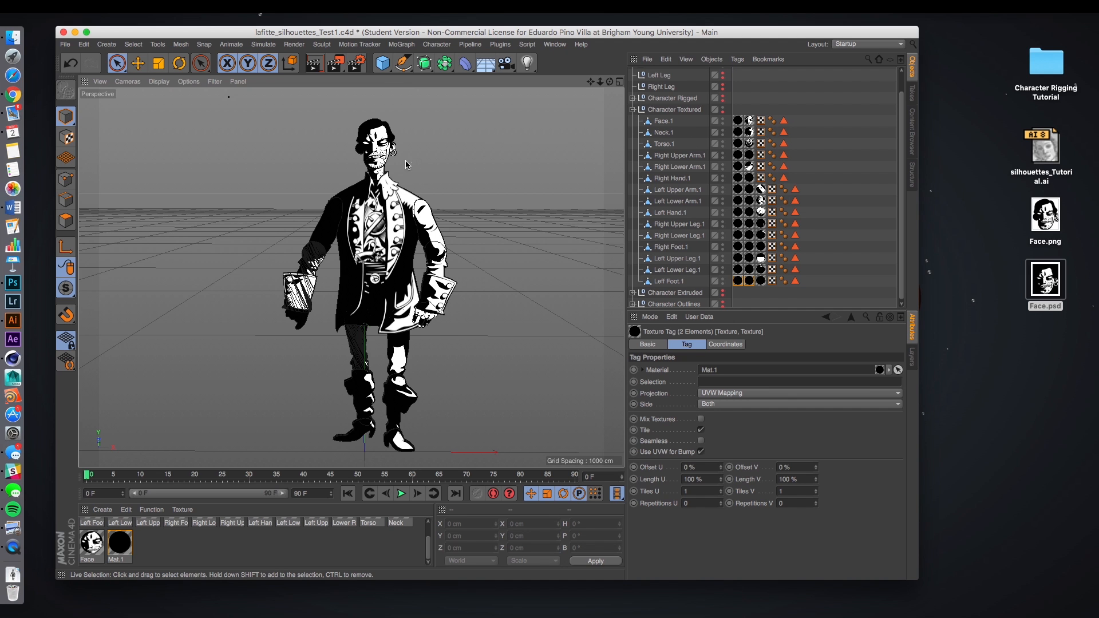
Step: Make Neck.1 and Face.1 children of Torso.1
{"action": "scroll", "coordinate": [425, 163], "scroll_direction": "up", "scroll_amount": 3}
{"action": "scroll", "coordinate": [374, 158], "scroll_direction": "up", "scroll_amount": 3}
{"action": "middle_click_drag", "start_coordinate": [375, 159], "coordinate": [381, 205], "text": "alt"}
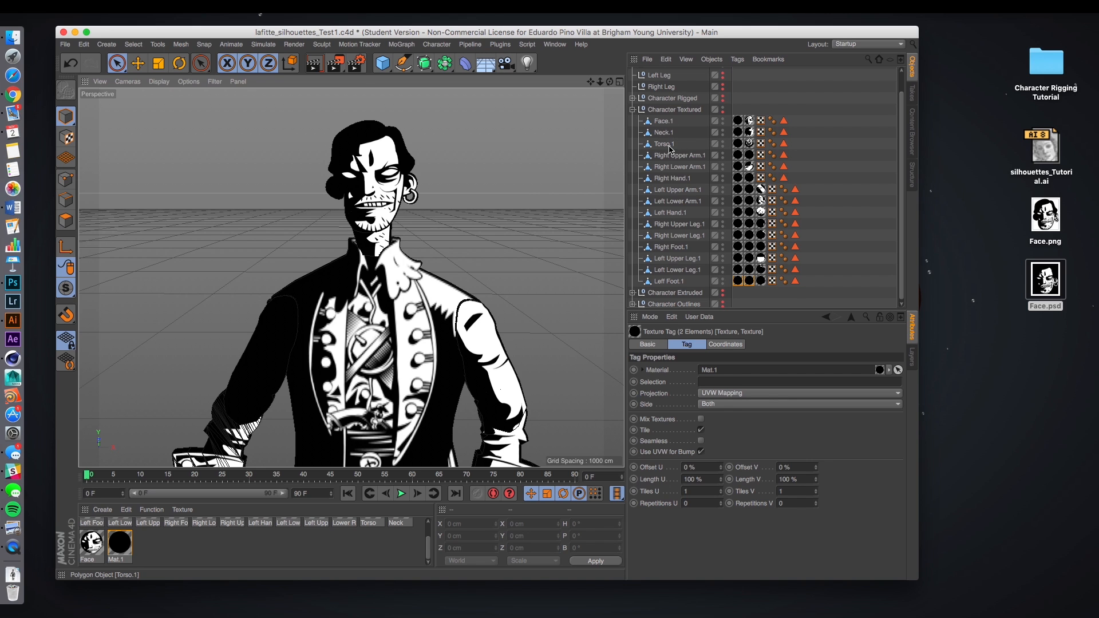
{"action": "left_click", "coordinate": [664, 144]}
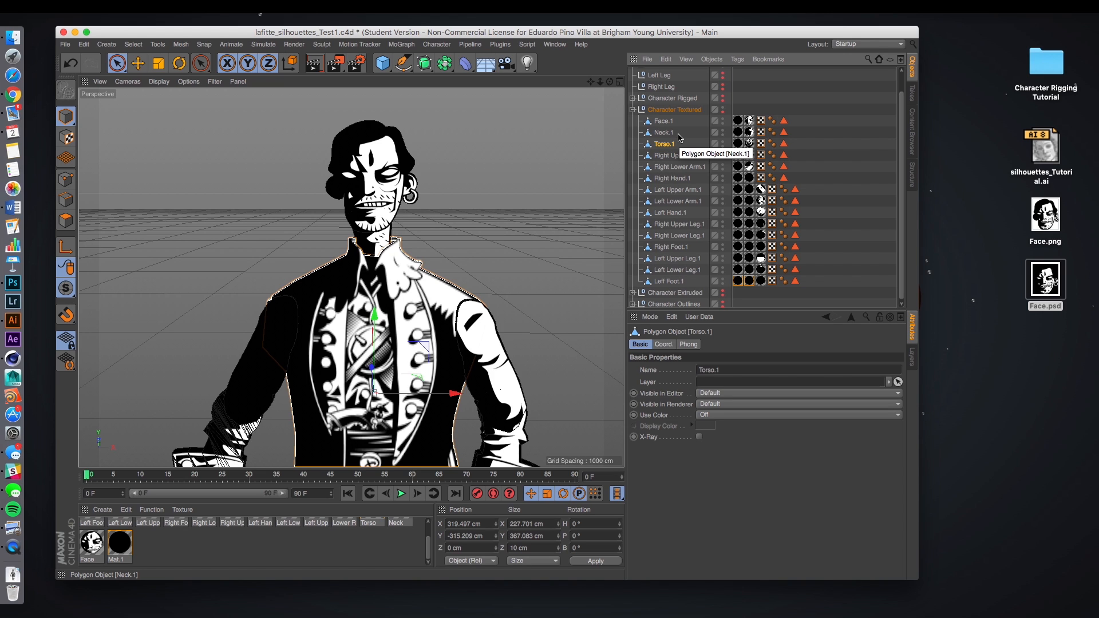
{"action": "left_click_drag", "start_coordinate": [675, 133], "coordinate": [674, 150]}
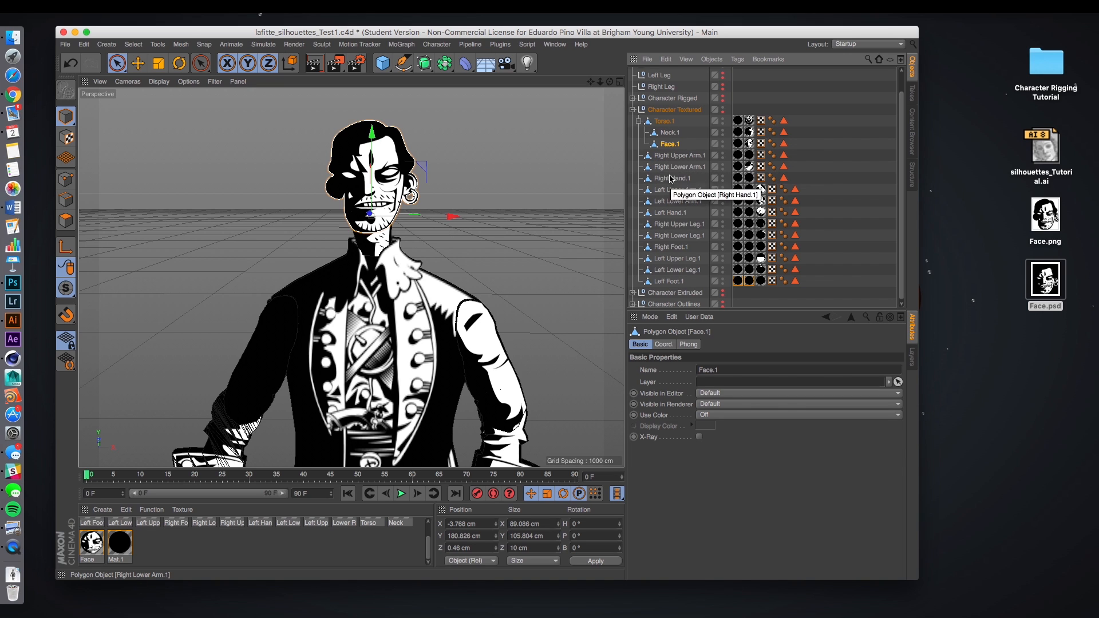
Step: Nest each arm as a hand, lower arm, upper arm chain and parent both upper arms to Torso.1
{"action": "left_click_drag", "start_coordinate": [672, 178], "coordinate": [664, 121]}
{"action": "left_click_drag", "start_coordinate": [677, 216], "coordinate": [679, 134]}
{"action": "left_click", "coordinate": [681, 201]}
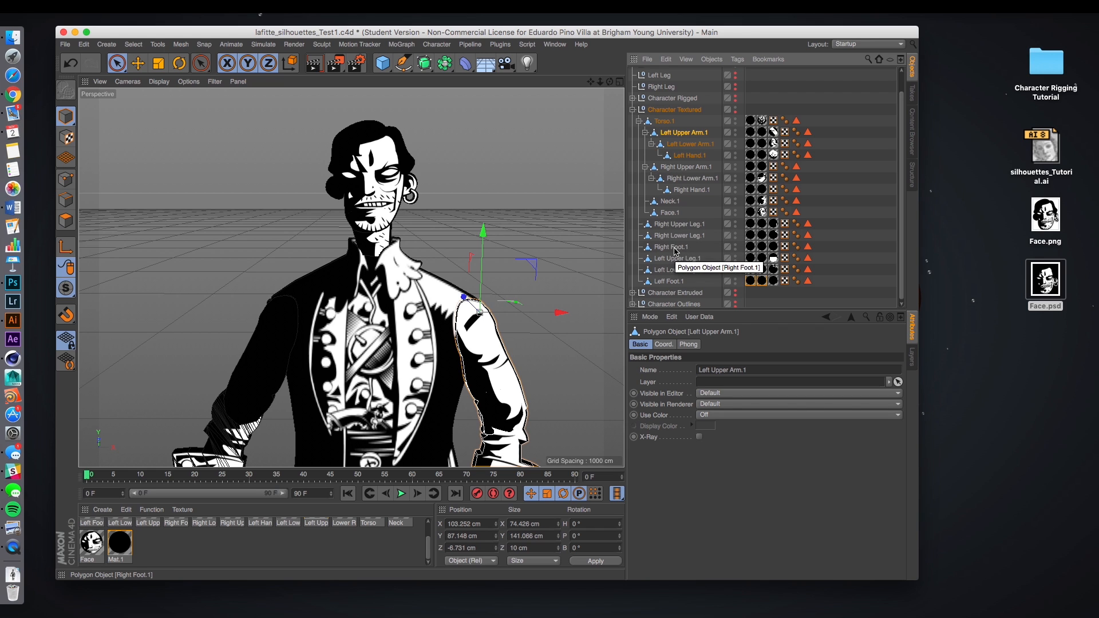
Step: Nest each leg as a foot, lower leg, upper leg chain and parent both upper legs to Torso.1
{"action": "left_click_drag", "start_coordinate": [674, 252], "coordinate": [667, 124]}
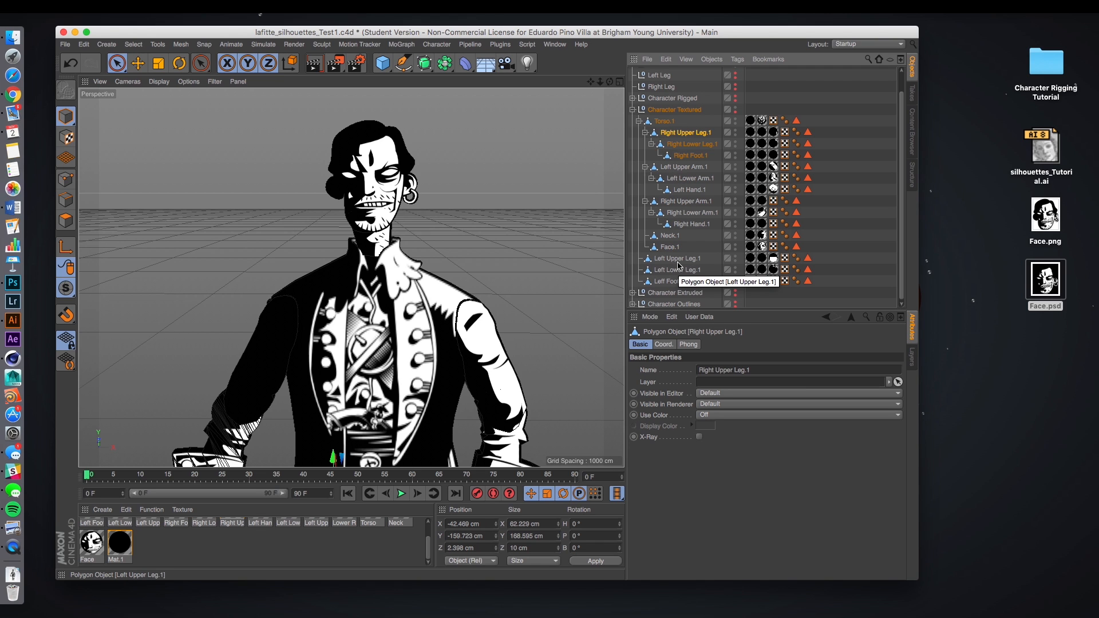
{"action": "left_click_drag", "start_coordinate": [668, 281], "coordinate": [666, 124]}
{"action": "scroll", "coordinate": [690, 274], "scroll_direction": "down", "scroll_amount": 1}
{"action": "scroll", "coordinate": [691, 275], "scroll_direction": "up", "scroll_amount": 1}
{"action": "scroll", "coordinate": [464, 233], "scroll_direction": "down", "scroll_amount": 6}
{"action": "scroll", "coordinate": [492, 258], "scroll_direction": "down", "scroll_amount": 5}
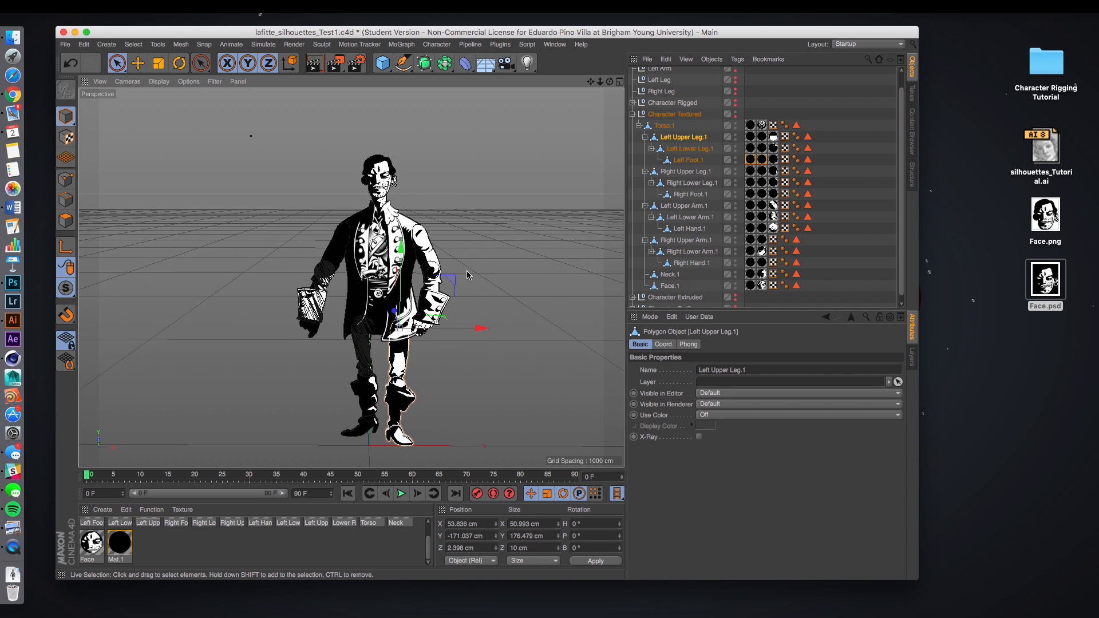
Step: Check the left leg hierarchy by selecting Left Foot.1, Left Upper Leg.1 and Left Lower Leg.1 and showing the lower leg's rotation handles
{"action": "scroll", "coordinate": [467, 270], "scroll_direction": "up", "scroll_amount": 1}
{"action": "mouse_move", "coordinate": [476, 298]}
{"action": "left_mouse_down", "text": "alt"}
{"action": "mouse_move", "coordinate": [483, 290]}
{"action": "mouse_move", "coordinate": [469, 284]}
{"action": "left_mouse_up", "text": "alt"}
{"action": "scroll", "coordinate": [425, 334], "scroll_direction": "up", "scroll_amount": 5}
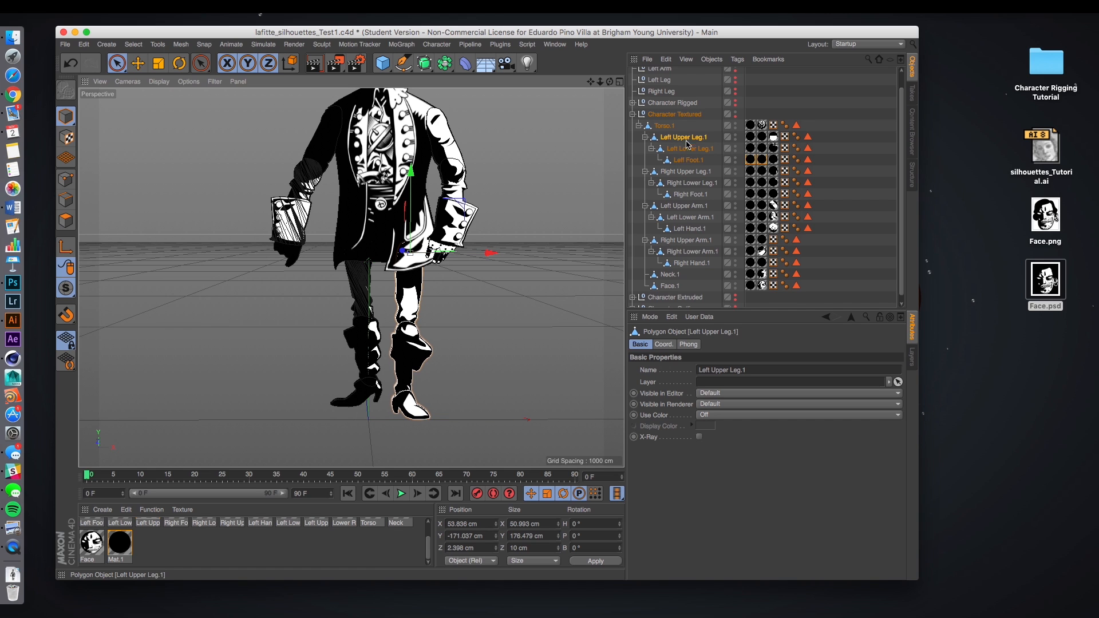
{"action": "left_click", "coordinate": [691, 161]}
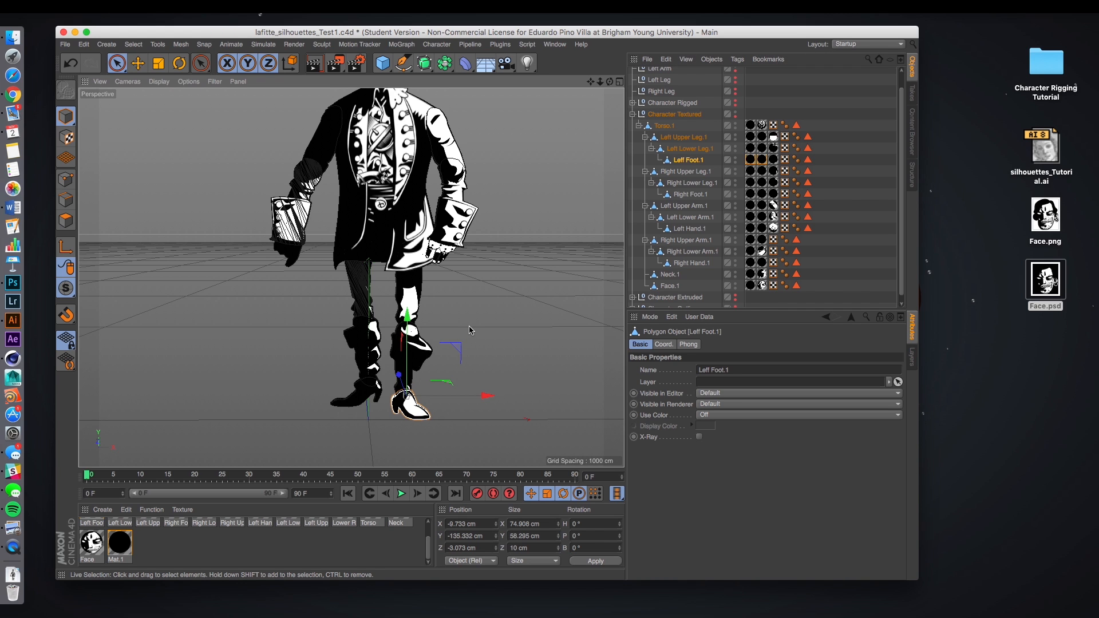
{"action": "scroll", "coordinate": [470, 331], "scroll_direction": "up", "scroll_amount": 2}
{"action": "middle_click_drag", "start_coordinate": [465, 319], "coordinate": [483, 322], "text": "alt"}
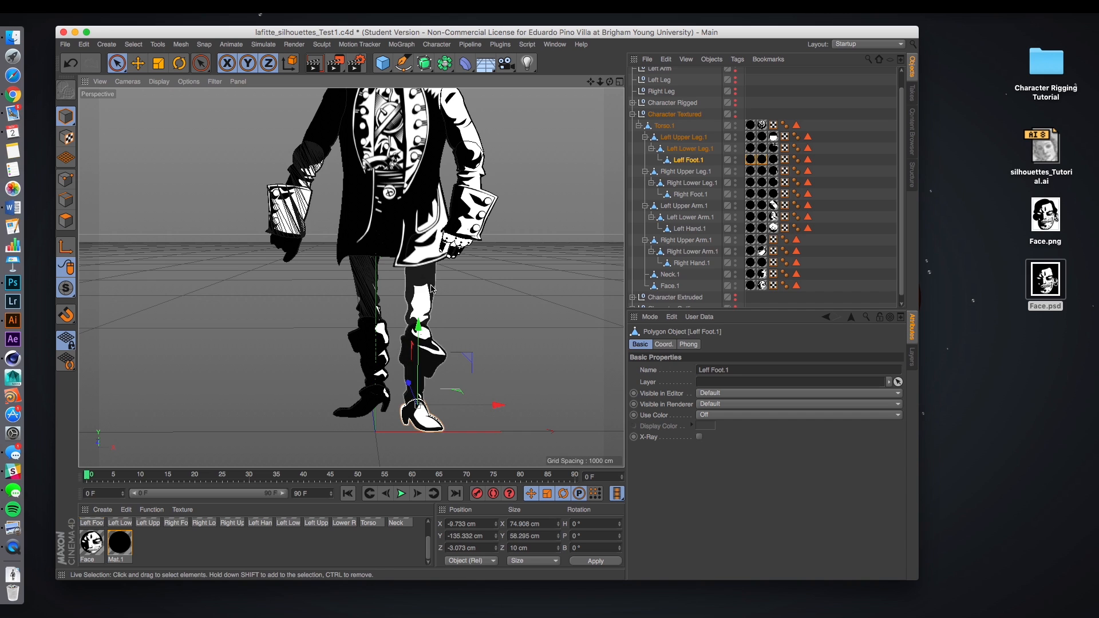
{"action": "left_click", "coordinate": [430, 287]}
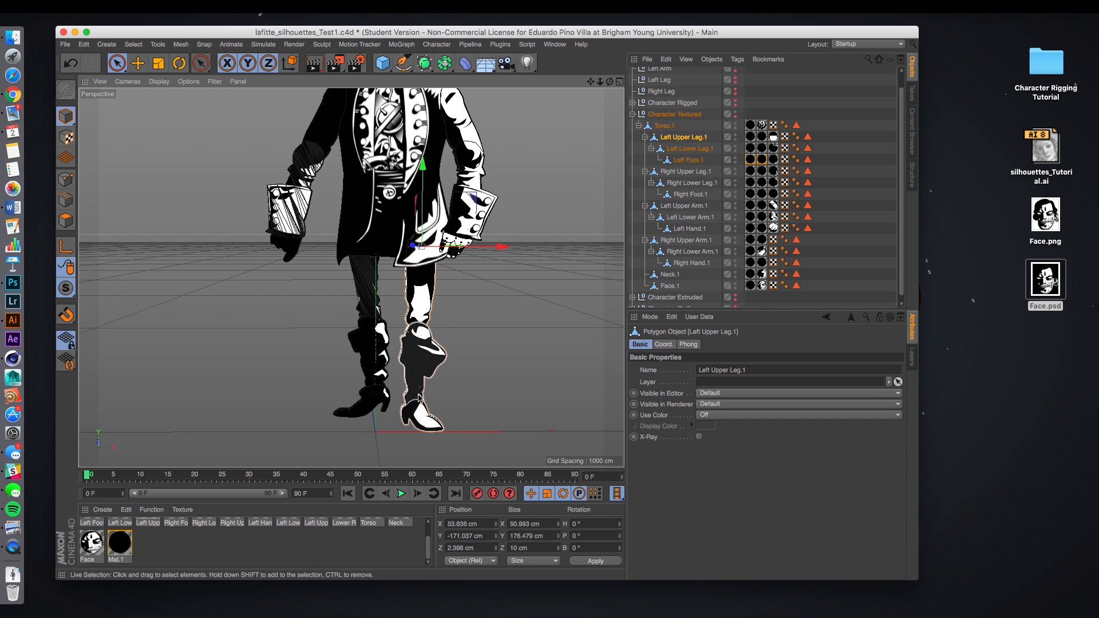
{"action": "left_click", "coordinate": [694, 161]}
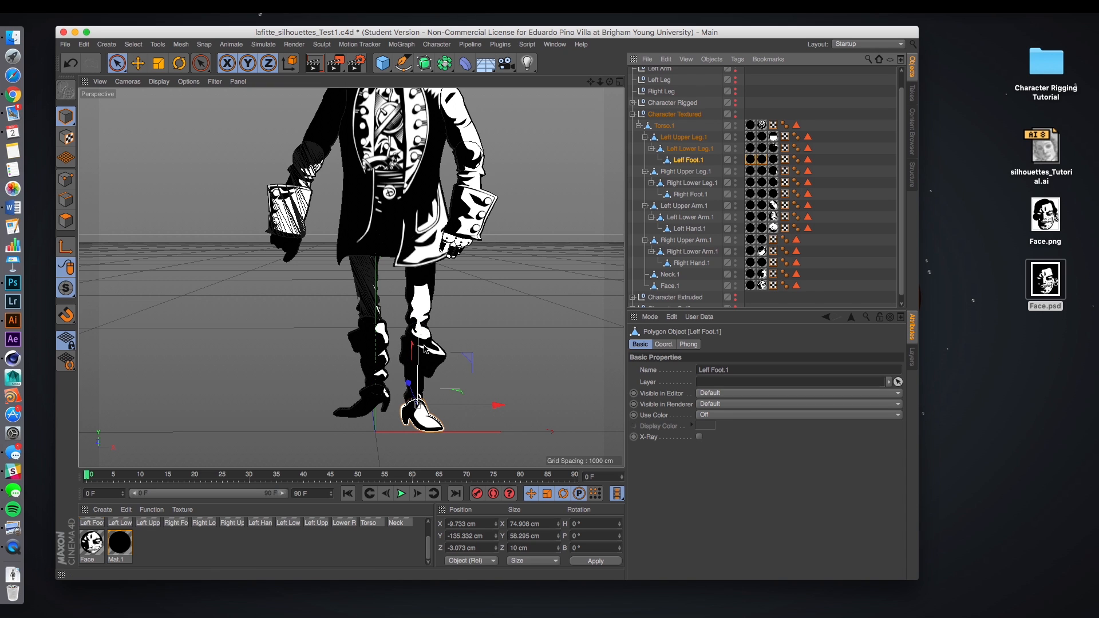
{"action": "left_click", "coordinate": [430, 344]}
{"action": "key", "text": "r"}
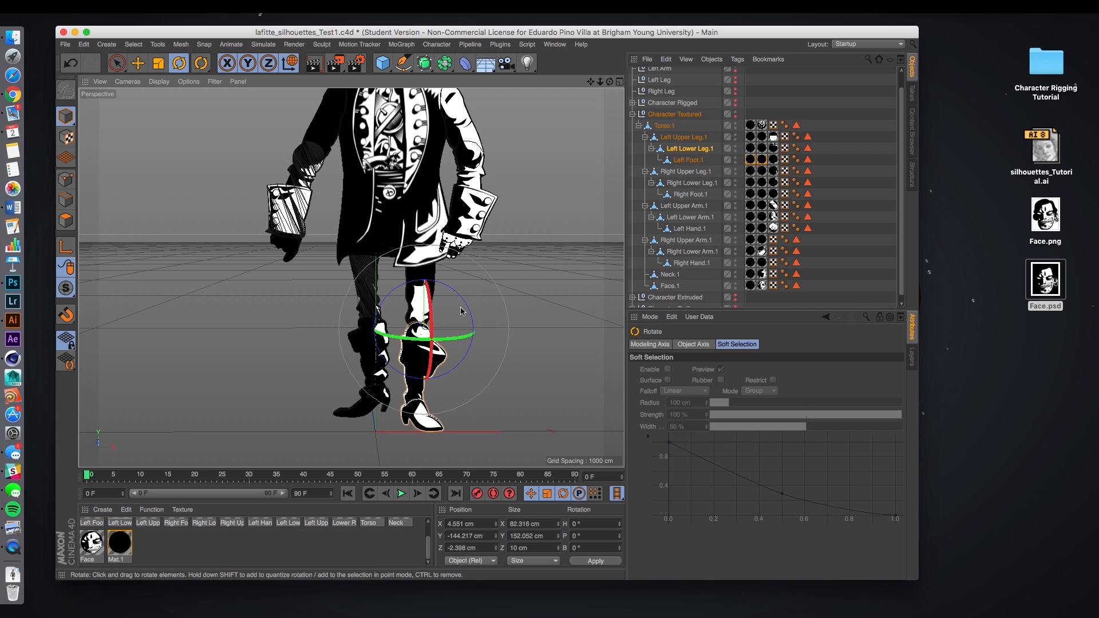
{"action": "left_click", "coordinate": [553, 330]}
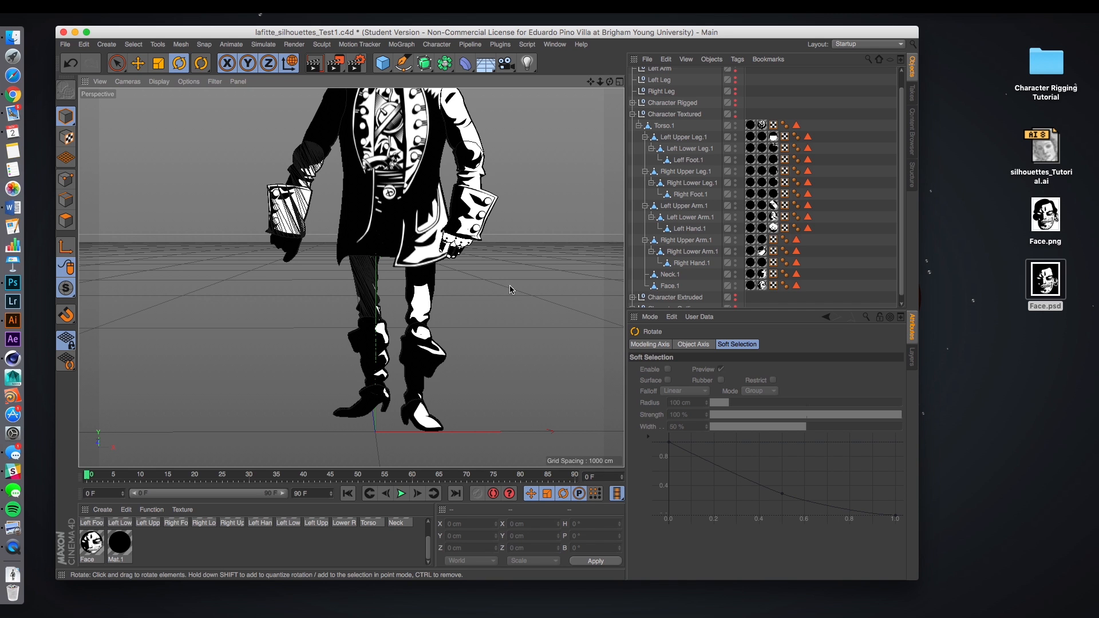
Step: Try rotating Left Upper Leg.1 to a pitch of about -20° and around a second axis, undoing both rotations
{"action": "scroll", "coordinate": [478, 279], "scroll_direction": "down", "scroll_amount": 8}
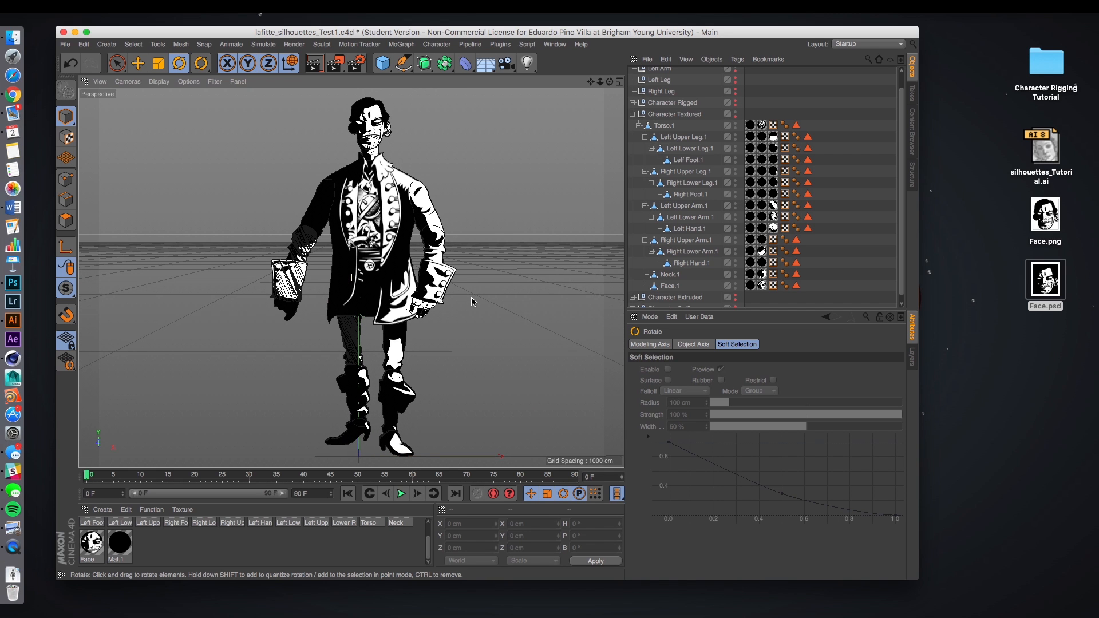
{"action": "mouse_move", "coordinate": [474, 307]}
{"action": "left_mouse_down", "text": "alt"}
{"action": "mouse_move", "coordinate": [366, 401]}
{"action": "mouse_move", "coordinate": [337, 385]}
{"action": "mouse_move", "coordinate": [335, 323]}
{"action": "mouse_move", "coordinate": [449, 305]}
{"action": "mouse_move", "coordinate": [458, 320]}
{"action": "left_mouse_up", "text": "alt"}
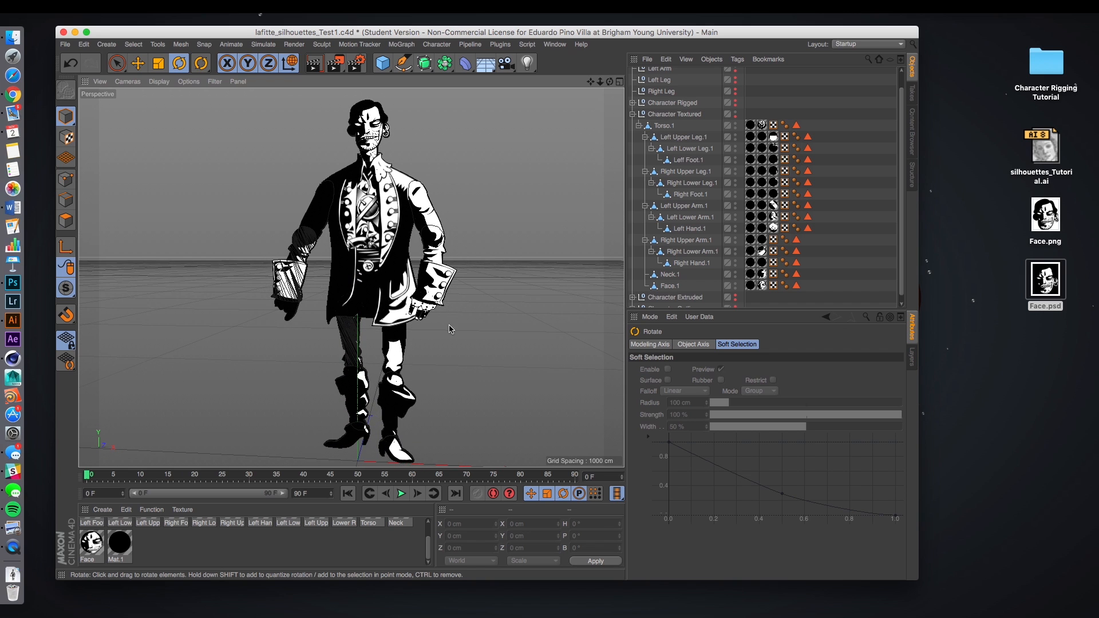
{"action": "left_click", "coordinate": [397, 352]}
{"action": "scroll", "coordinate": [408, 337], "scroll_direction": "up", "scroll_amount": 5}
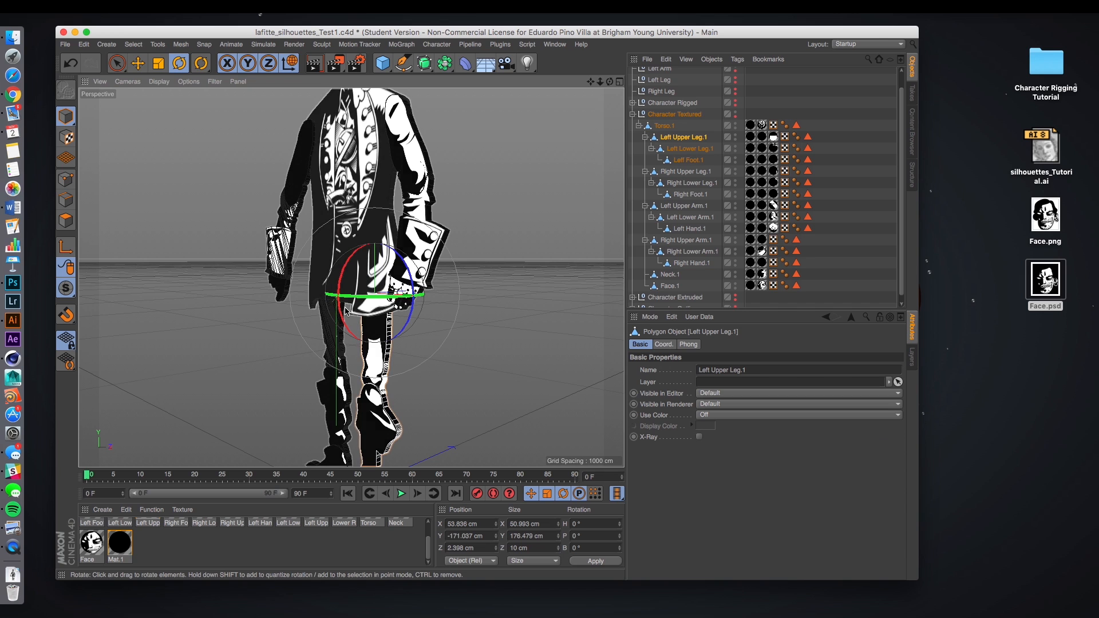
{"action": "left_click_drag", "start_coordinate": [345, 318], "coordinate": [340, 294]}
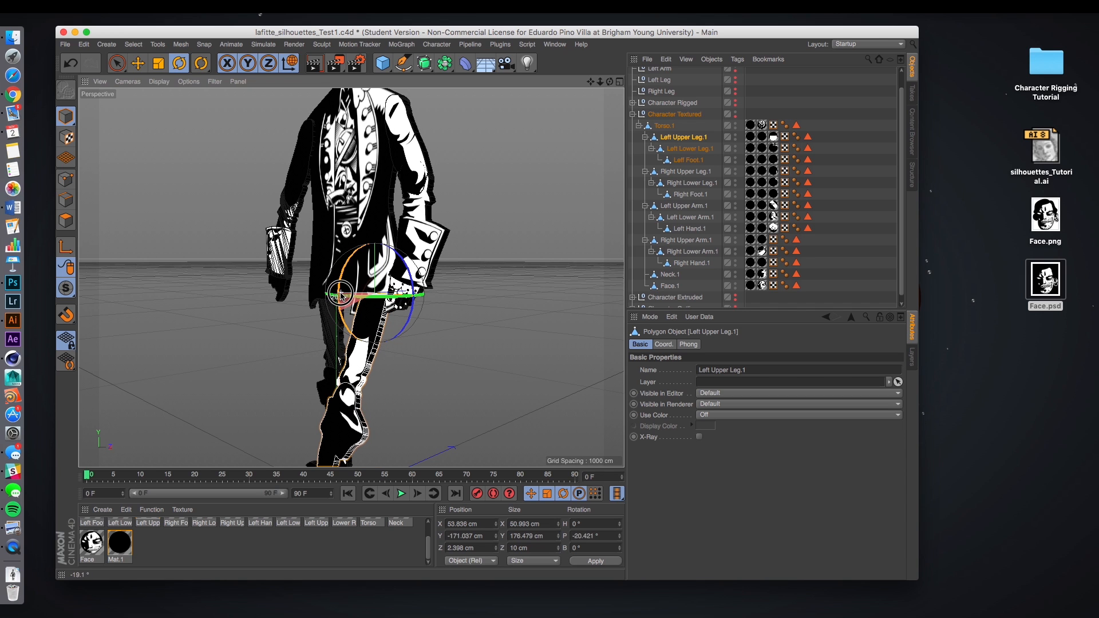
{"action": "key", "text": "ctrl+z"}
{"action": "left_click_drag", "start_coordinate": [409, 312], "coordinate": [407, 322]}
{"action": "key", "text": "ctrl+z"}
Step: Add a Protection tag to Left Upper Leg.1
{"action": "left_click_drag", "start_coordinate": [459, 364], "coordinate": [510, 370], "text": "alt"}
{"action": "middle_click_drag", "start_coordinate": [511, 373], "coordinate": [491, 335], "text": "alt"}
{"action": "left_click", "coordinate": [738, 59]}
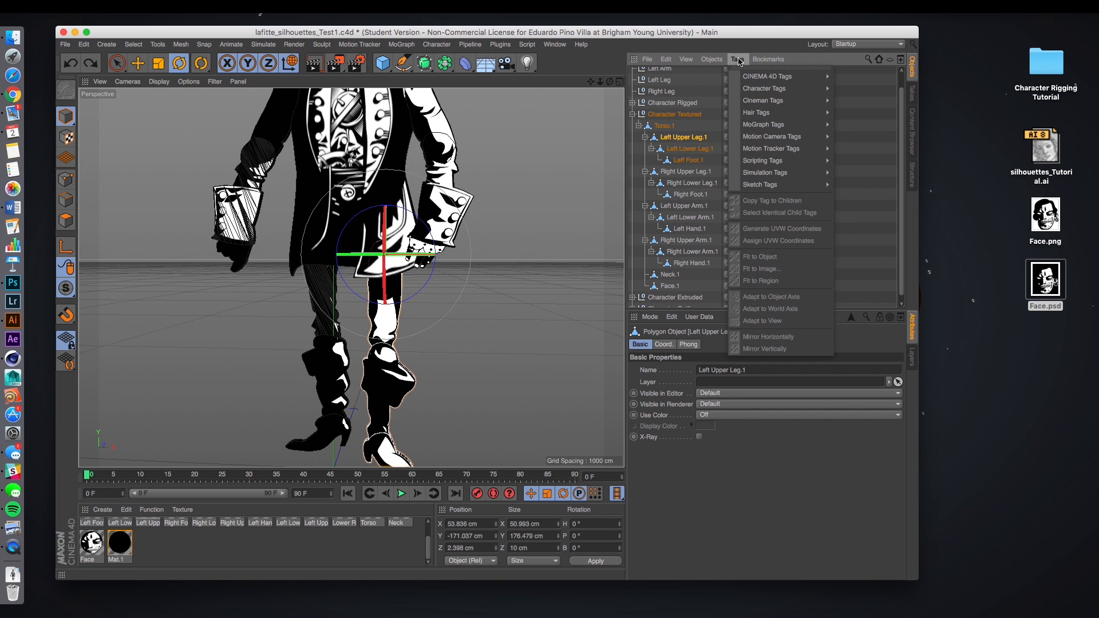
{"action": "mouse_move", "coordinate": [750, 77]}
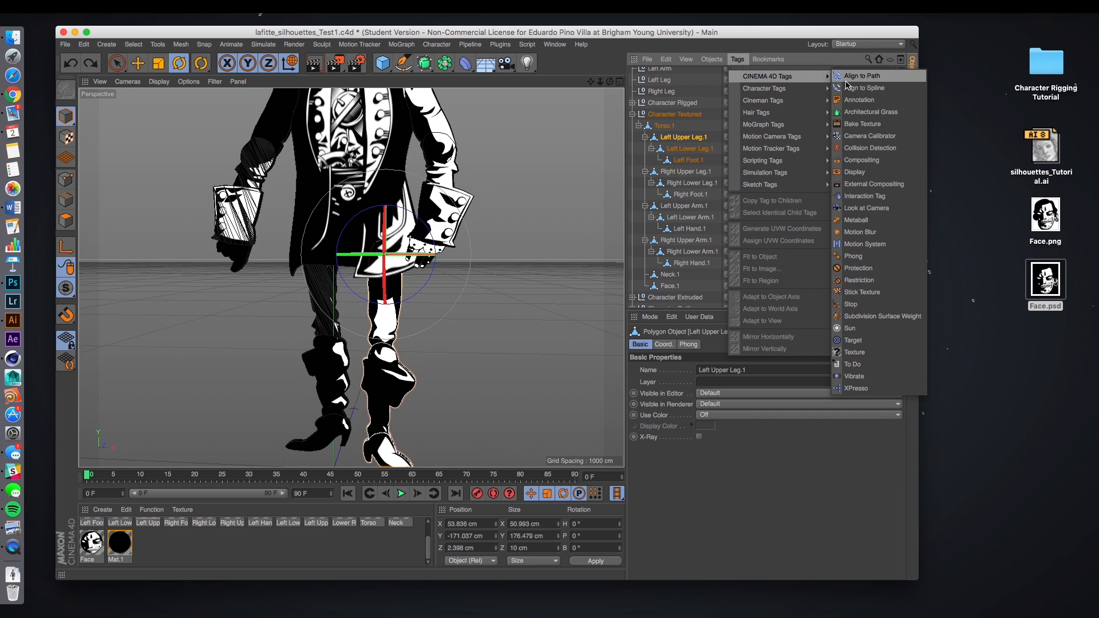
{"action": "left_click", "coordinate": [851, 261]}
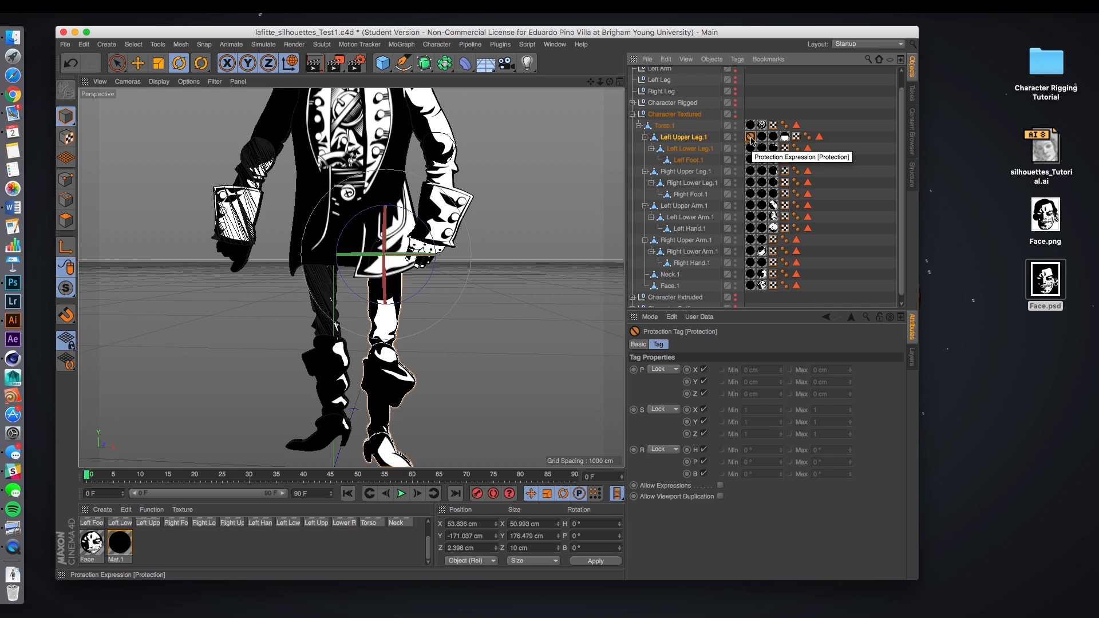
Step: Unlock position X, position Y and rotation B in the Protection tag, keeping position Z, all scale axes and rotation H and P locked
{"action": "left_click", "coordinate": [704, 370]}
{"action": "left_click", "coordinate": [704, 382]}
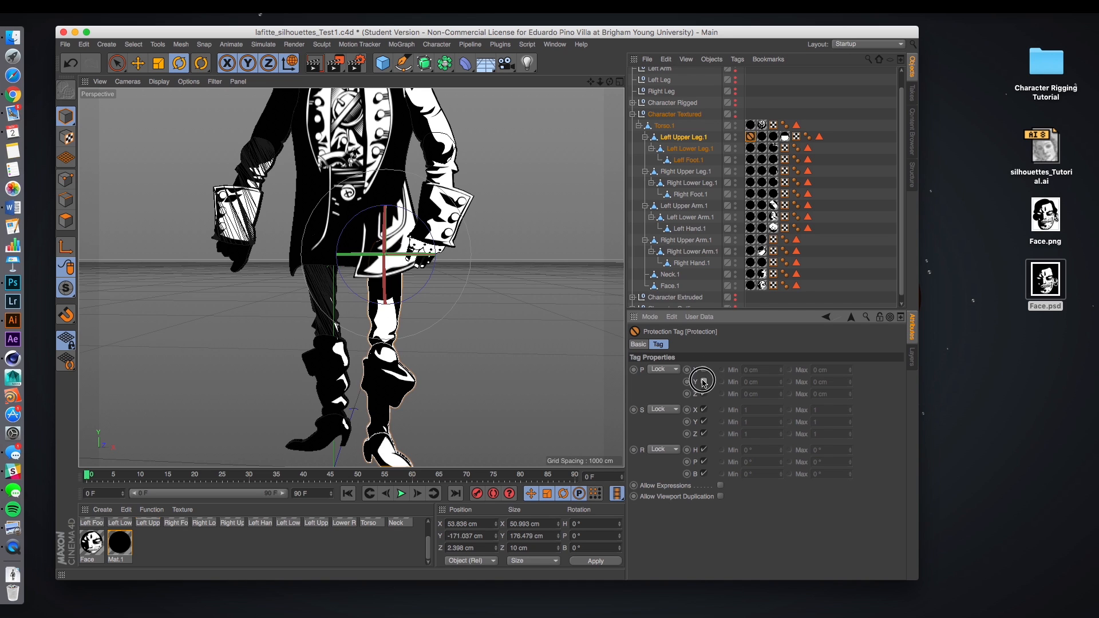
{"action": "left_click", "coordinate": [704, 450]}
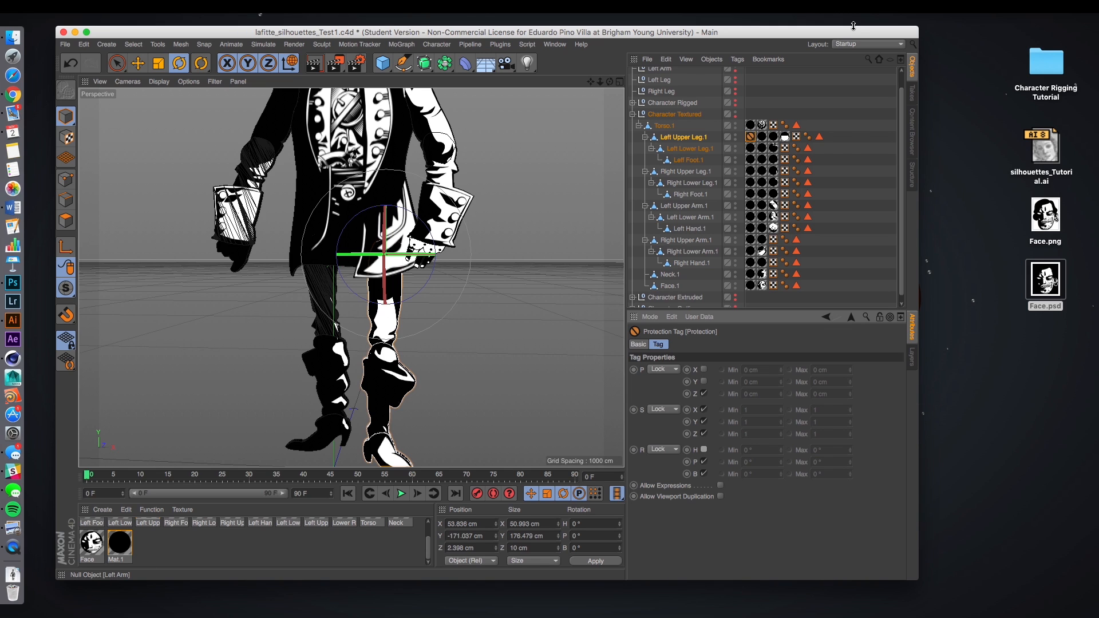
{"action": "left_click", "coordinate": [867, 6]}
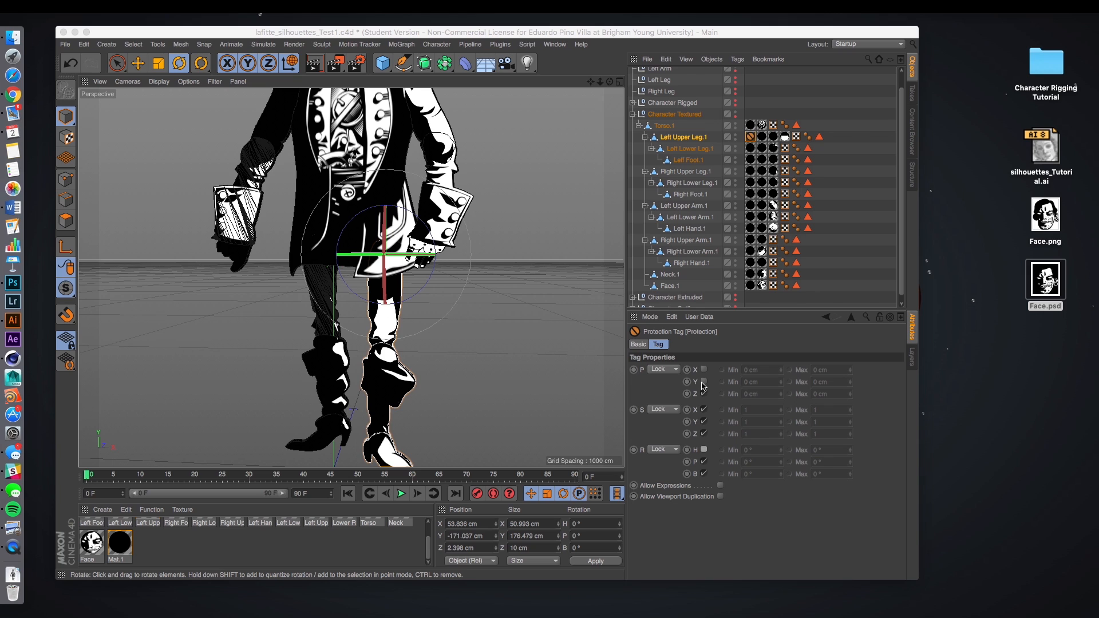
{"action": "left_click", "coordinate": [705, 475]}
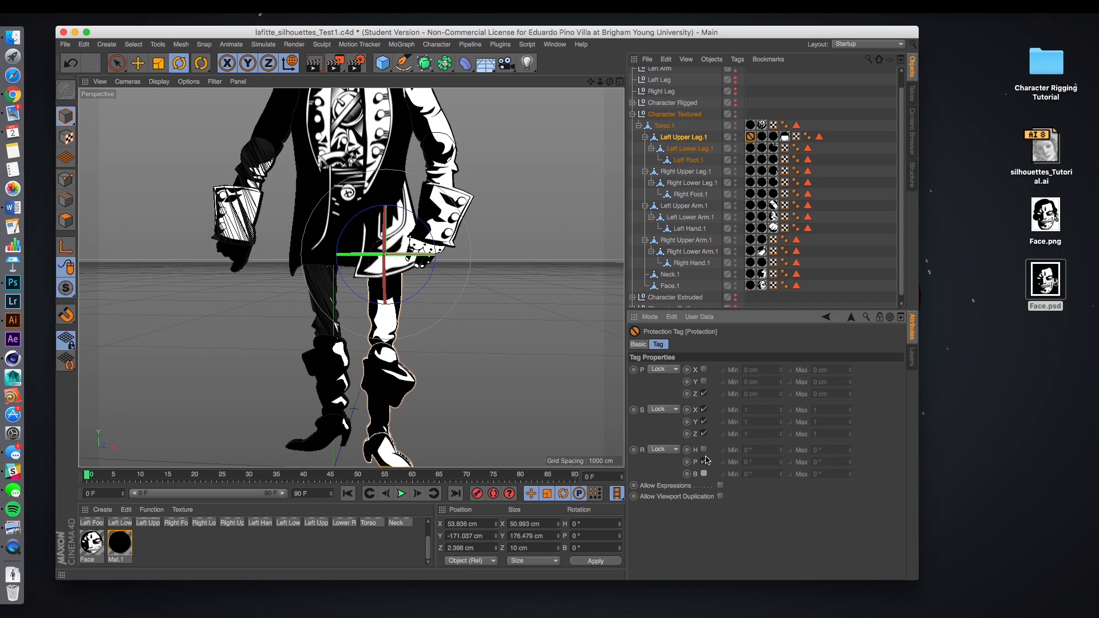
{"action": "left_click", "coordinate": [704, 450]}
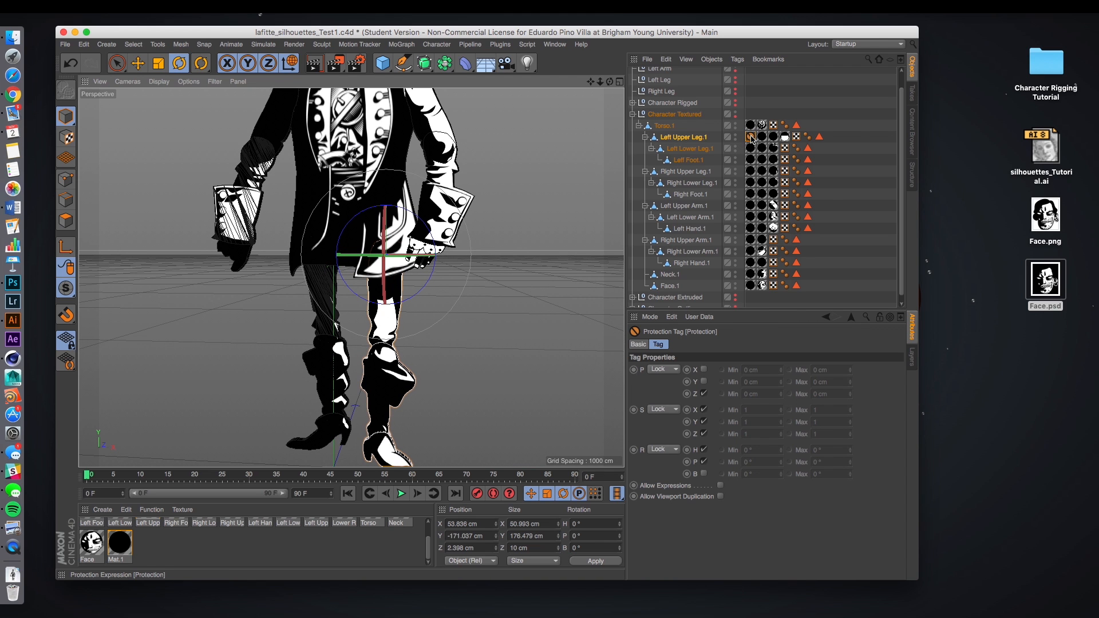
Step: Copy the Protection tag from Left Upper Leg.1 to Torso.1 and all the other body parts, including the neck and face
{"action": "left_click_drag", "start_coordinate": [752, 139], "coordinate": [748, 263], "text": "ctrl"}
{"action": "left_click_drag", "start_coordinate": [750, 262], "coordinate": [750, 286], "text": "ctrl"}
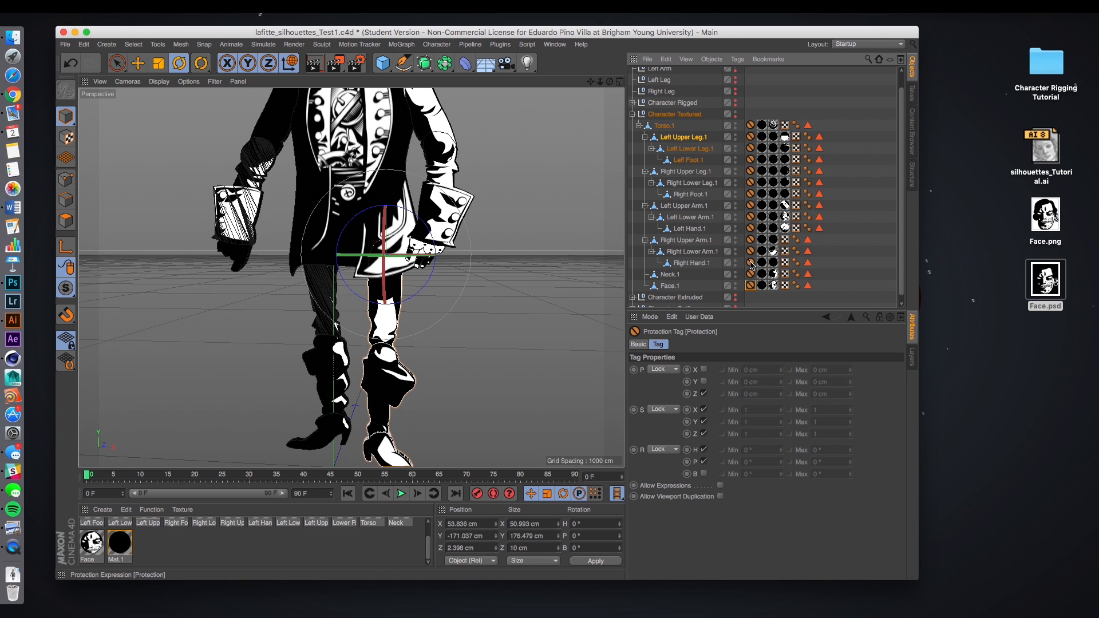
{"action": "scroll", "coordinate": [362, 198], "scroll_direction": "down", "scroll_amount": 3}
{"action": "left_click_drag", "start_coordinate": [480, 152], "coordinate": [475, 208], "text": "alt"}
{"action": "middle_click_drag", "start_coordinate": [476, 208], "coordinate": [476, 212], "text": "alt"}
{"action": "left_click_drag", "start_coordinate": [476, 212], "coordinate": [524, 197], "text": "alt"}
{"action": "scroll", "coordinate": [475, 213], "scroll_direction": "up", "scroll_amount": 1}
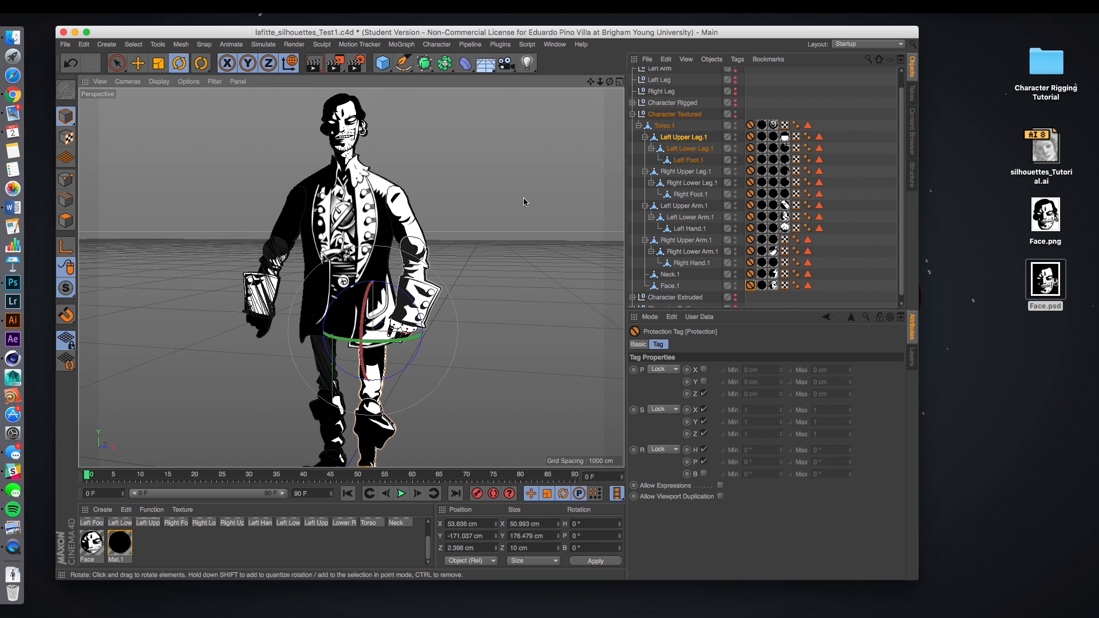
Step: Delete the second texture tag from every leg, foot, arm and hand part except Right Lower Arm.1
{"action": "left_click", "coordinate": [773, 138]}
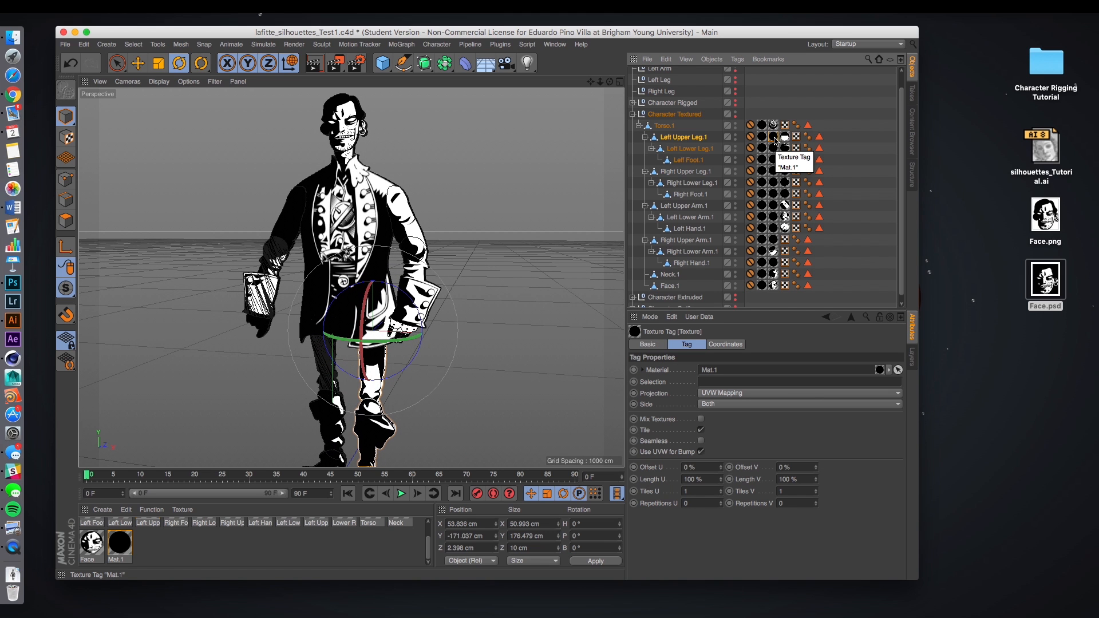
{"action": "key", "text": "Delete"}
{"action": "left_click", "coordinate": [774, 148]}
{"action": "key", "text": "Delete"}
{"action": "left_click", "coordinate": [774, 159]}
{"action": "key", "text": "Delete"}
{"action": "left_click", "coordinate": [774, 182]}
{"action": "key", "text": "Delete"}
{"action": "left_click", "coordinate": [774, 194]}
{"action": "key", "text": "Delete"}
{"action": "left_click", "coordinate": [774, 205]}
{"action": "key", "text": "Delete"}
{"action": "left_click", "coordinate": [774, 216]}
{"action": "key", "text": "Delete"}
{"action": "left_click", "coordinate": [774, 228]}
{"action": "key", "text": "Delete"}
{"action": "left_click", "coordinate": [774, 239]}
{"action": "key", "text": "Delete"}
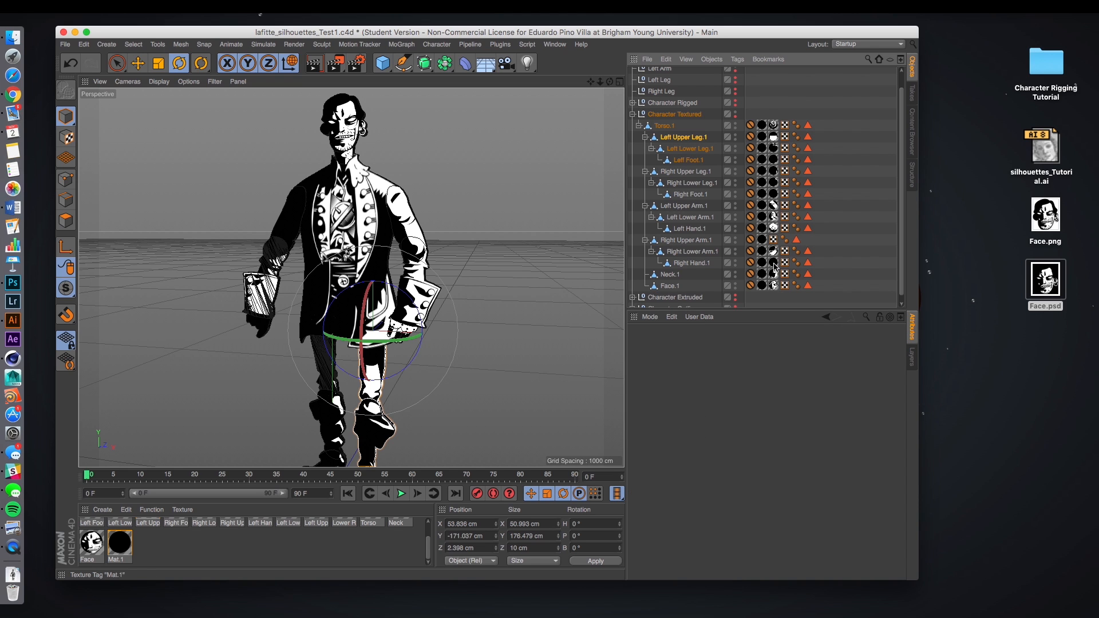
{"action": "left_click", "coordinate": [774, 263]}
{"action": "key", "text": "Delete"}
Step: Try rotating Left Upper Leg.1, Left Lower Leg.1 and the left foot in the viewport, undoing all the rotations
{"action": "middle_click_drag", "start_coordinate": [452, 222], "coordinate": [451, 206], "text": "alt"}
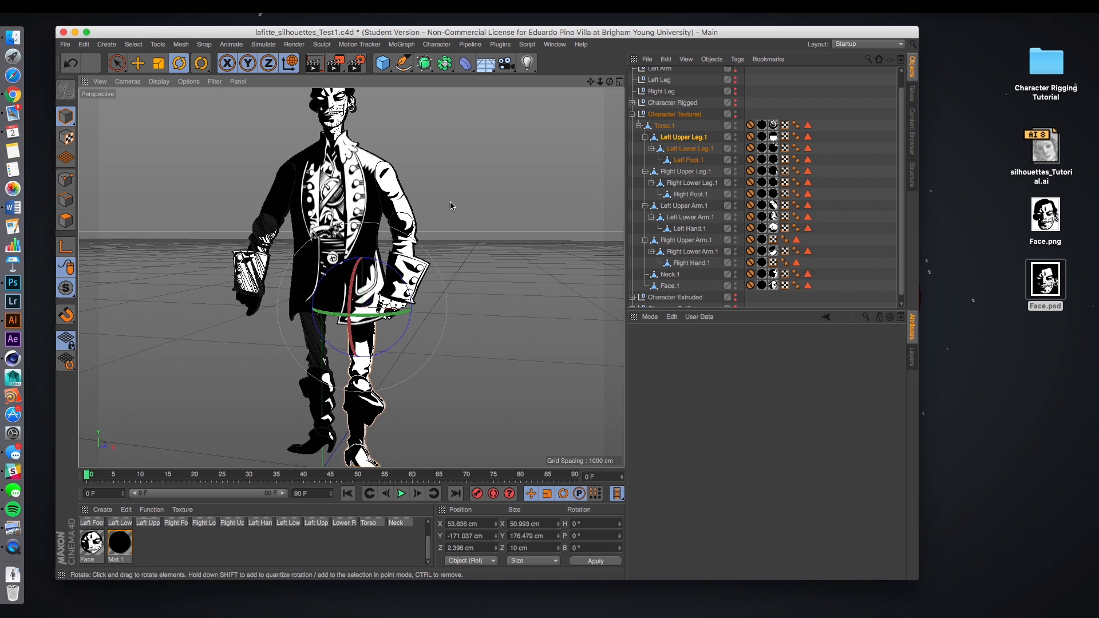
{"action": "left_click_drag", "start_coordinate": [450, 206], "coordinate": [479, 277], "text": "alt"}
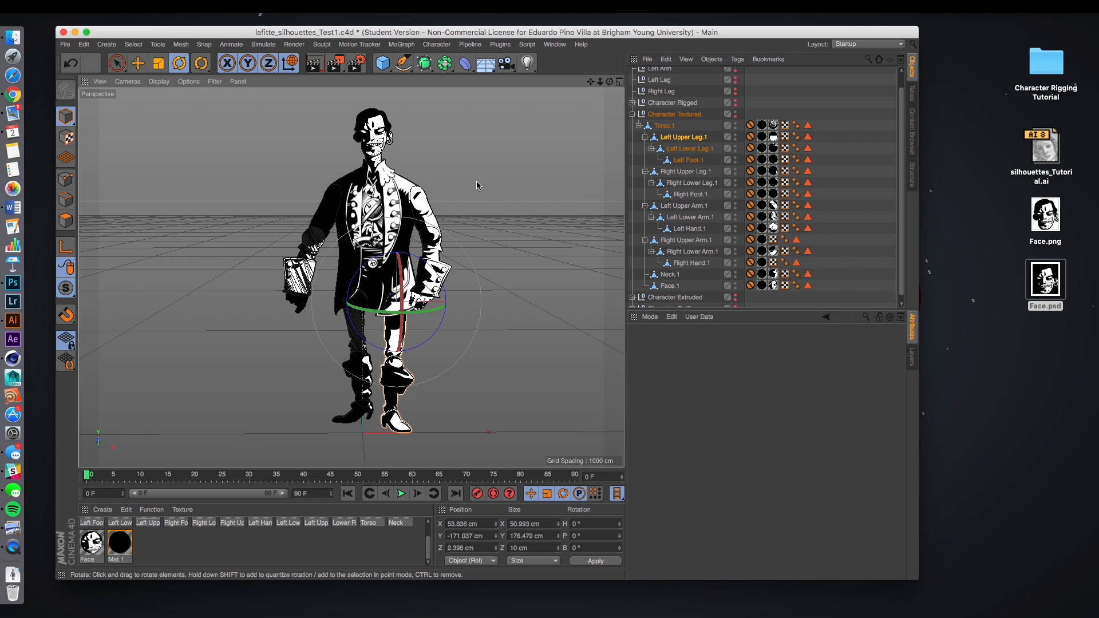
{"action": "middle_click_drag", "start_coordinate": [473, 180], "coordinate": [470, 184], "text": "alt"}
{"action": "left_click", "coordinate": [485, 319]}
{"action": "middle_click_drag", "start_coordinate": [494, 287], "coordinate": [464, 284], "text": "alt"}
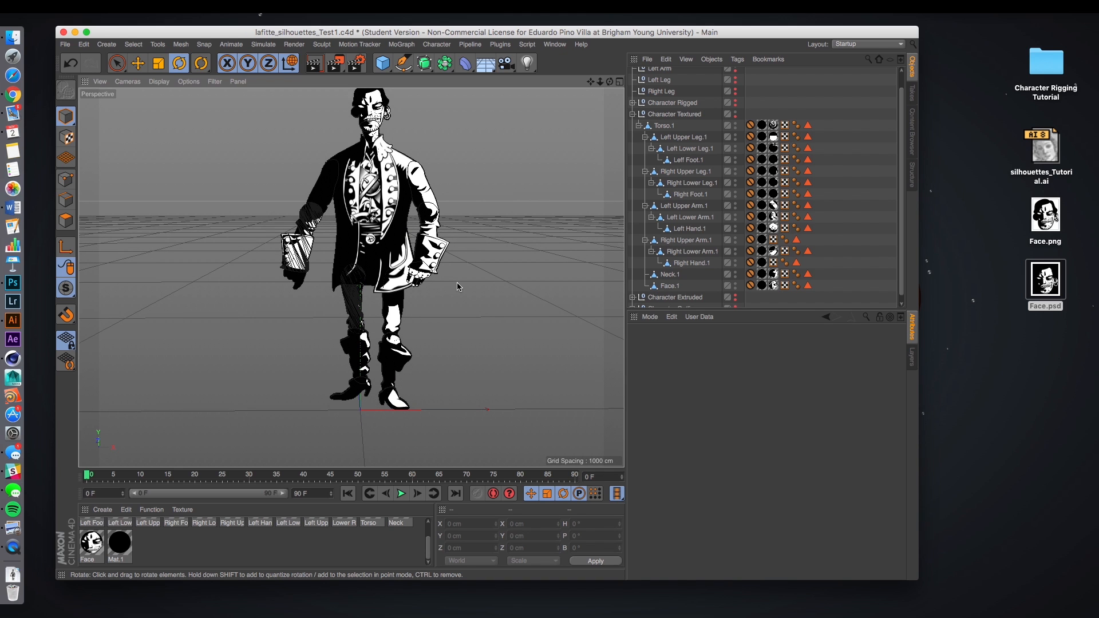
{"action": "scroll", "coordinate": [447, 290], "scroll_direction": "up", "scroll_amount": 3}
{"action": "left_click", "coordinate": [377, 339]}
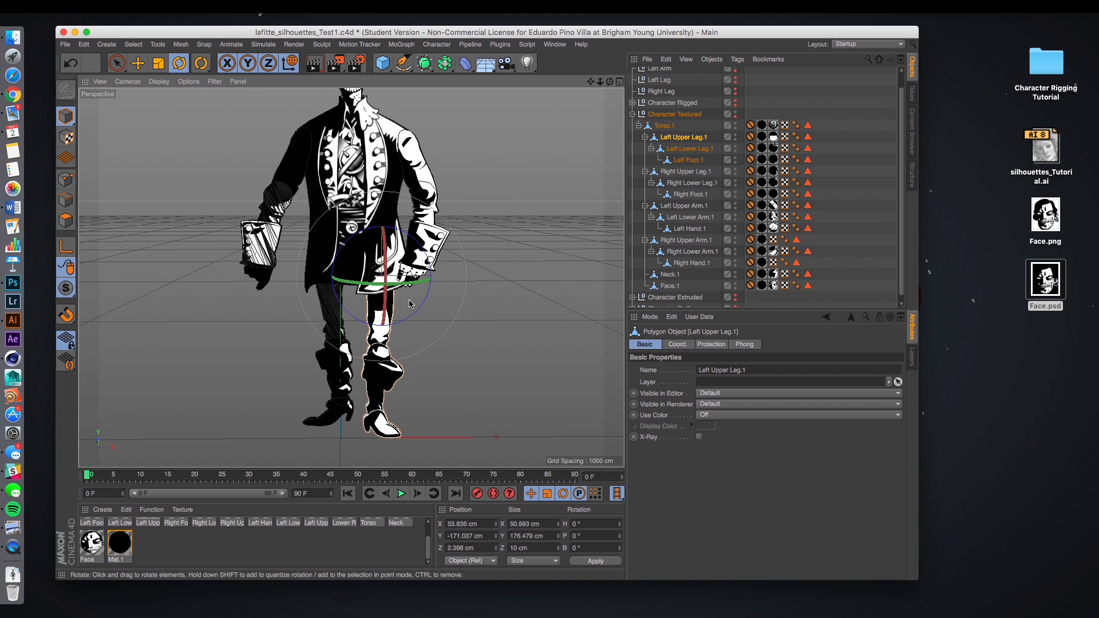
{"action": "left_click_drag", "start_coordinate": [423, 265], "coordinate": [416, 244]}
{"action": "left_click", "coordinate": [422, 363]}
{"action": "left_click_drag", "start_coordinate": [442, 324], "coordinate": [420, 414]}
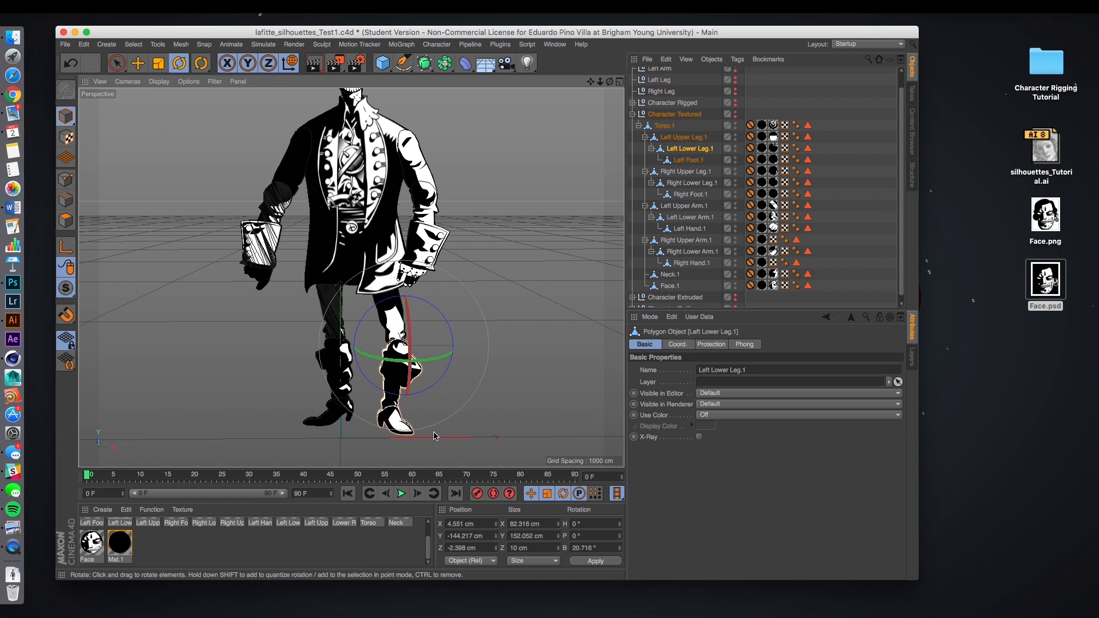
{"action": "left_click", "coordinate": [401, 423]}
{"action": "mouse_move", "coordinate": [439, 395]}
{"action": "left_mouse_down"}
{"action": "mouse_move", "coordinate": [431, 387]}
{"action": "mouse_move", "coordinate": [458, 399]}
{"action": "left_mouse_up"}
{"action": "key", "text": "super+z"}
{"action": "key", "text": "super+z"}
{"action": "key", "text": "super+z"}
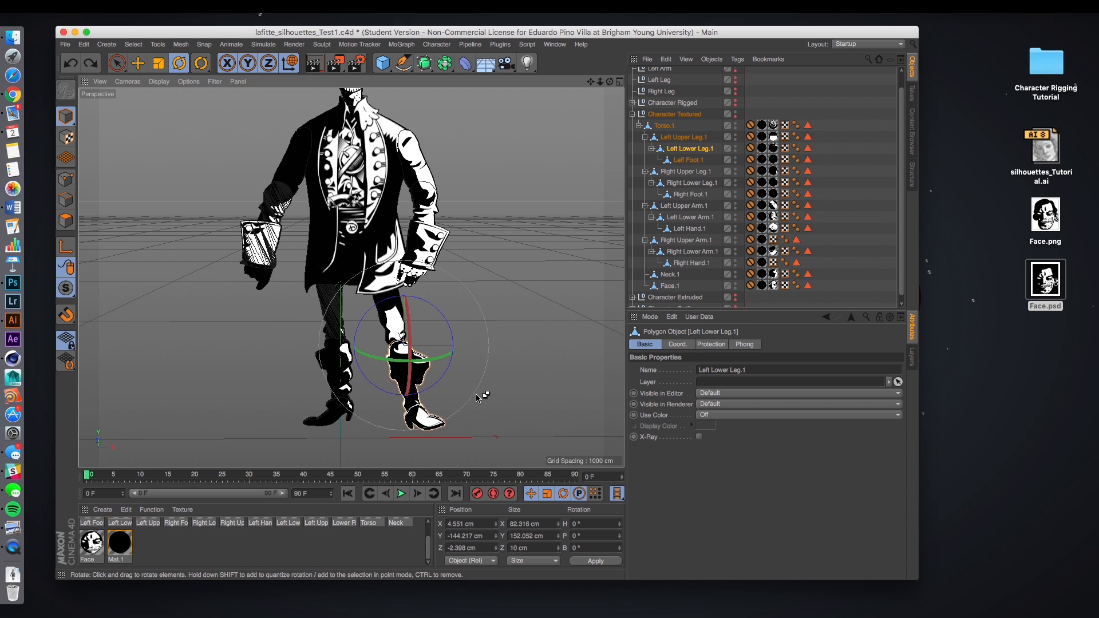
{"action": "key", "text": "super+z"}
{"action": "key", "text": "super+z"}
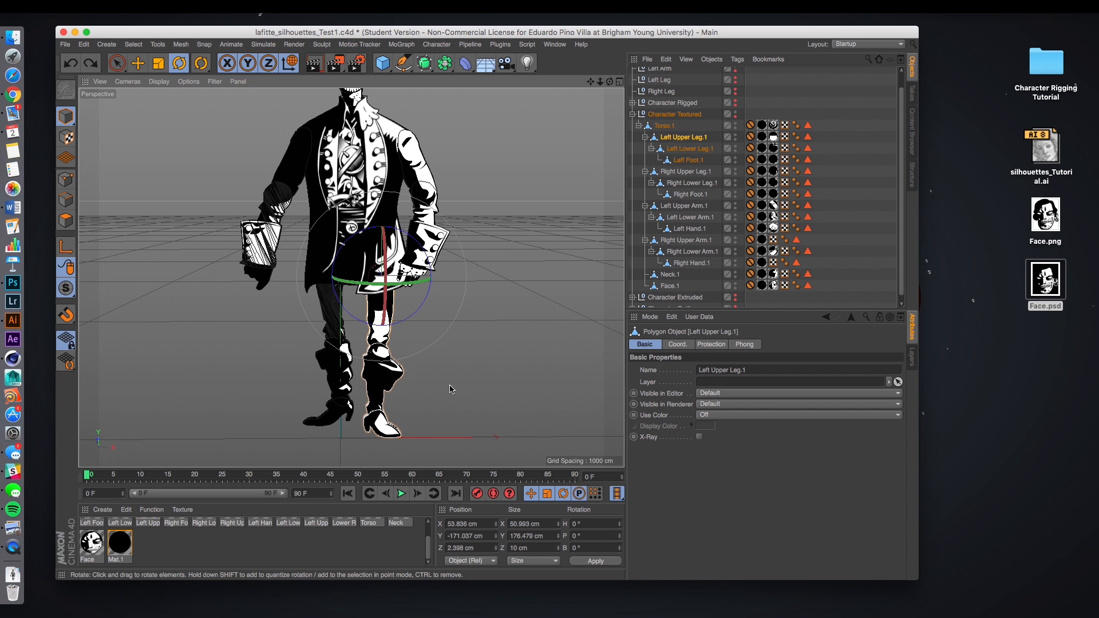
Step: Bend the left leg slightly by rotating Left Lower Leg.1 at the knee and the left foot to a bank of about -6°
{"action": "scroll", "coordinate": [404, 383], "scroll_direction": "up", "scroll_amount": 3}
{"action": "left_click", "coordinate": [383, 375]}
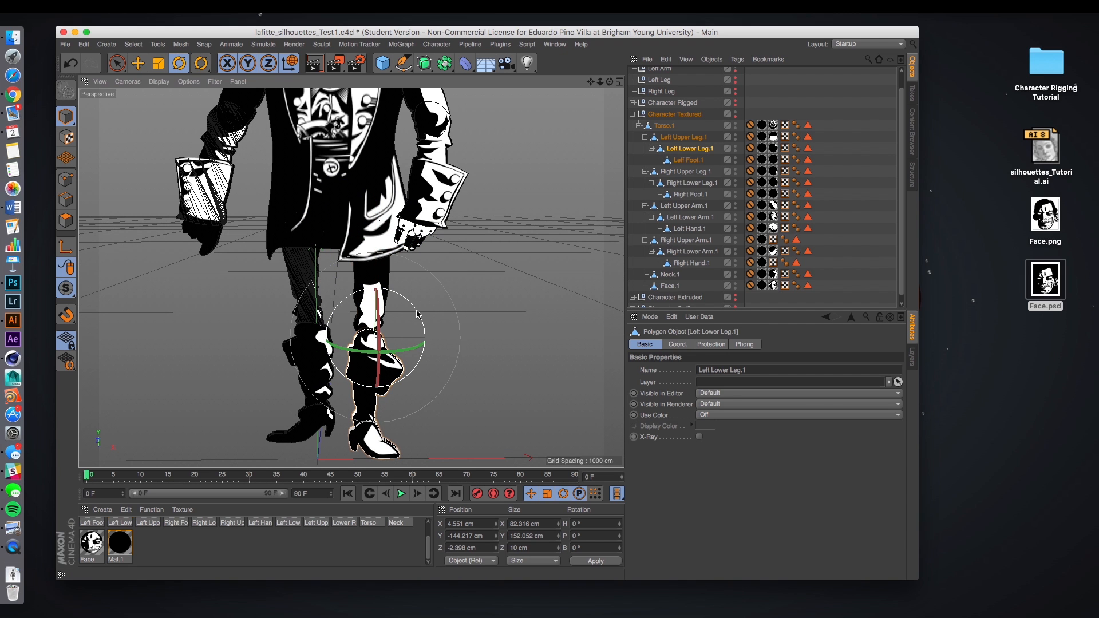
{"action": "left_click_drag", "start_coordinate": [416, 312], "coordinate": [420, 317]}
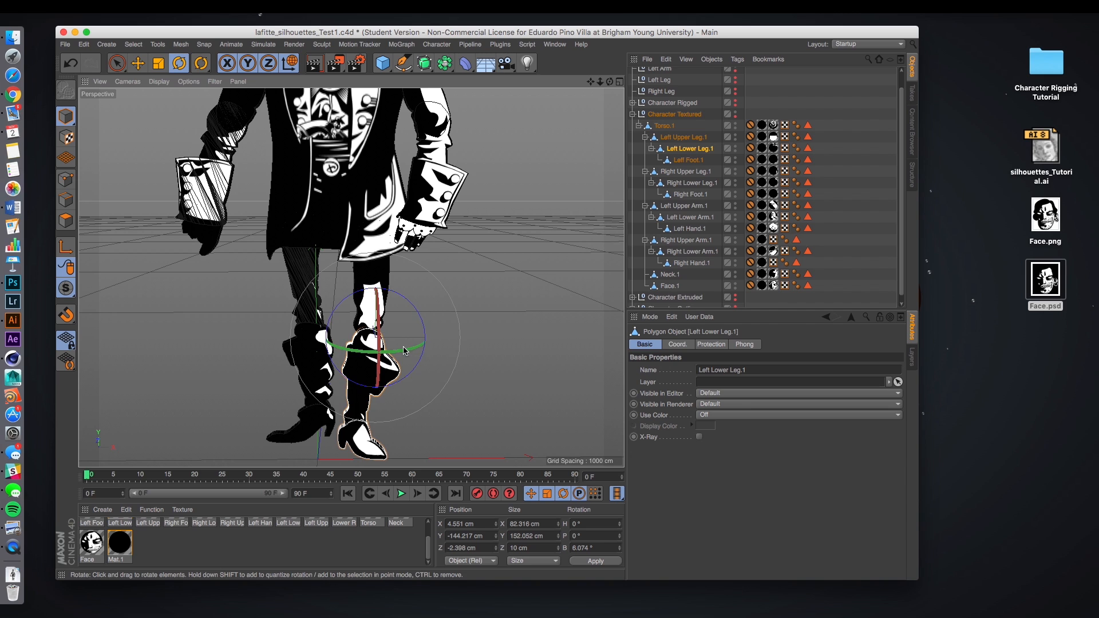
{"action": "left_click", "coordinate": [378, 441]}
{"action": "left_click_drag", "start_coordinate": [405, 423], "coordinate": [414, 413]}
{"action": "left_click", "coordinate": [473, 386]}
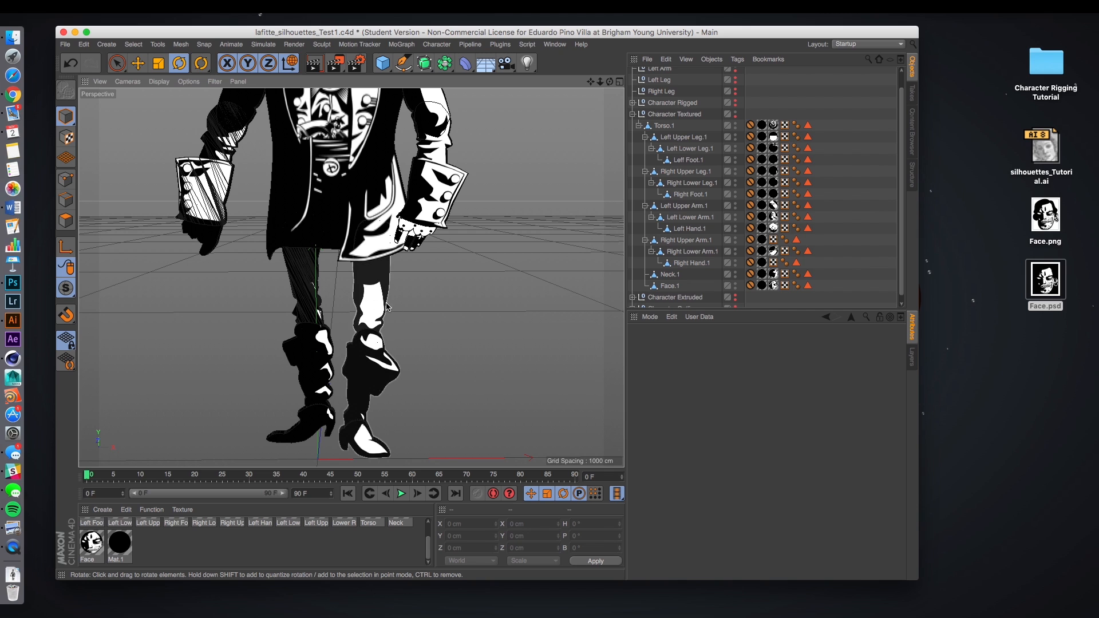
Step: Create an IK chain from Left Upper Leg.1 through Left Lower Leg.1 to the left foot
{"action": "left_click", "coordinate": [688, 160]}
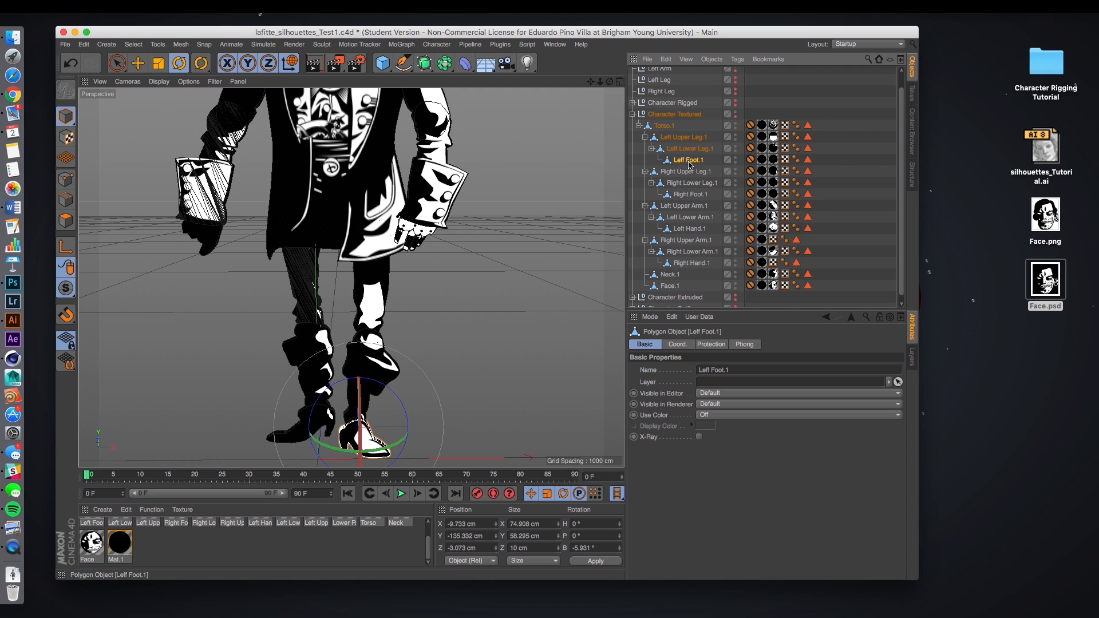
{"action": "left_click", "coordinate": [673, 137], "text": "shift"}
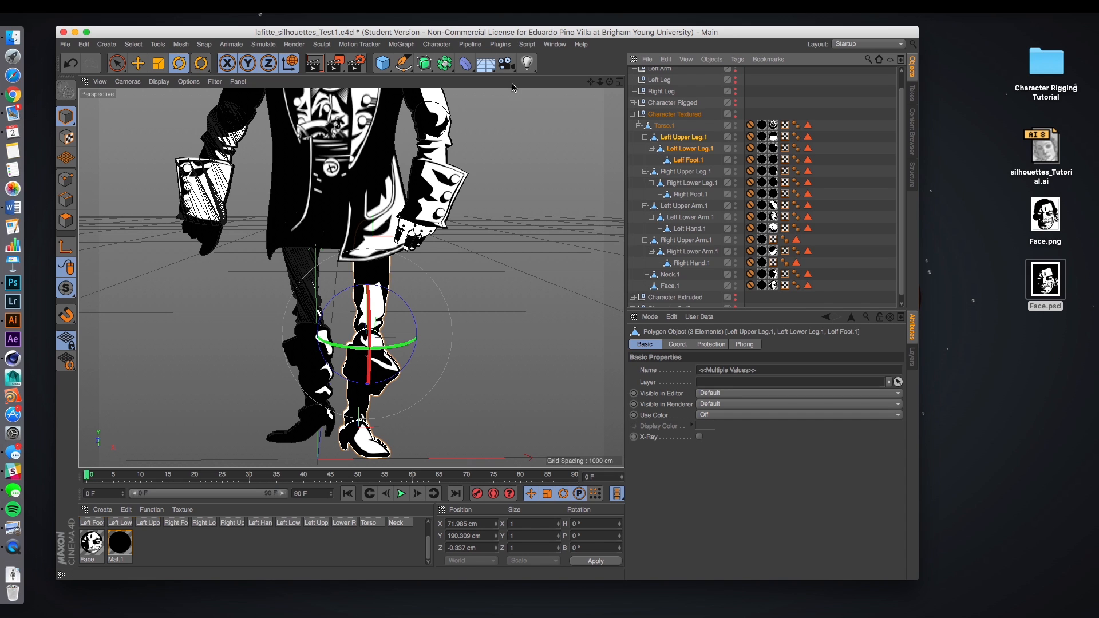
{"action": "left_click", "coordinate": [447, 45]}
{"action": "mouse_move", "coordinate": [454, 75]}
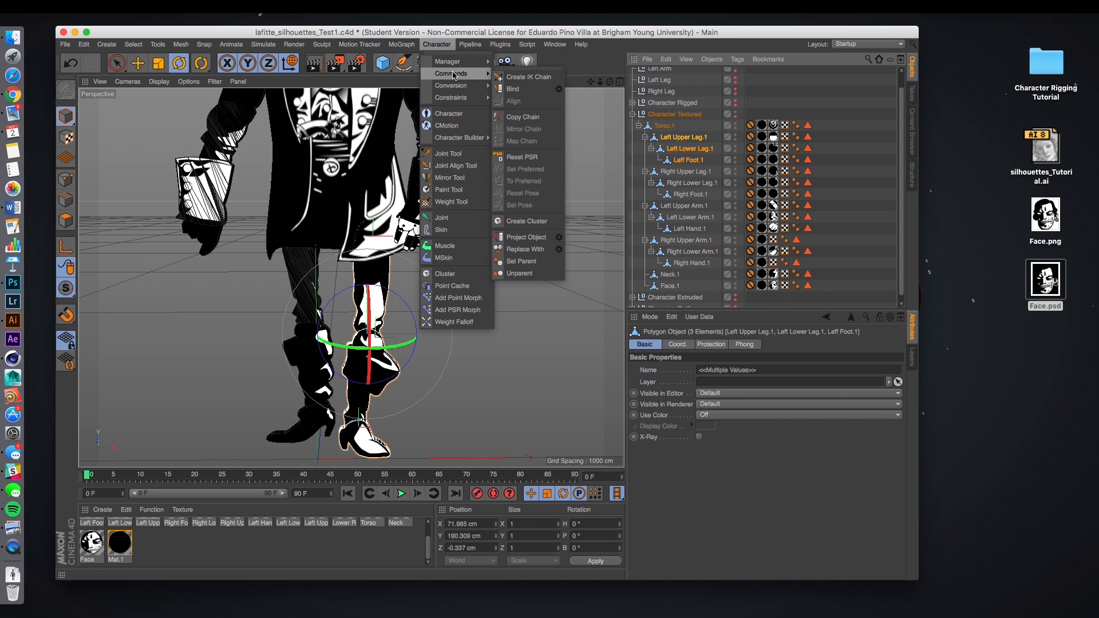
{"action": "left_click", "coordinate": [518, 78]}
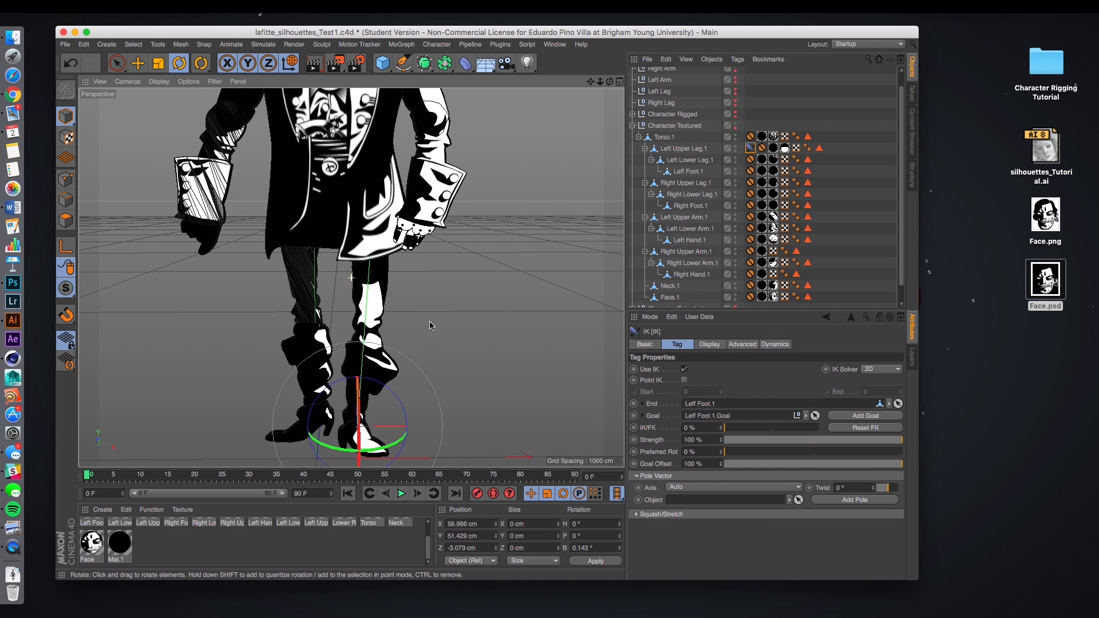
Step: Move the left foot's IK goal around to test the leg, leaving it at about X 107 cm and Y 52 cm
{"action": "middle_click_drag", "start_coordinate": [432, 325], "coordinate": [433, 276], "text": "alt"}
{"action": "key", "text": "e"}
{"action": "left_click_drag", "start_coordinate": [412, 329], "coordinate": [495, 301]}
{"action": "middle_click_drag", "start_coordinate": [470, 164], "coordinate": [472, 269], "text": "alt"}
{"action": "scroll", "coordinate": [478, 240], "scroll_direction": "down", "scroll_amount": 3}
{"action": "left_click_drag", "start_coordinate": [481, 391], "coordinate": [442, 368]}
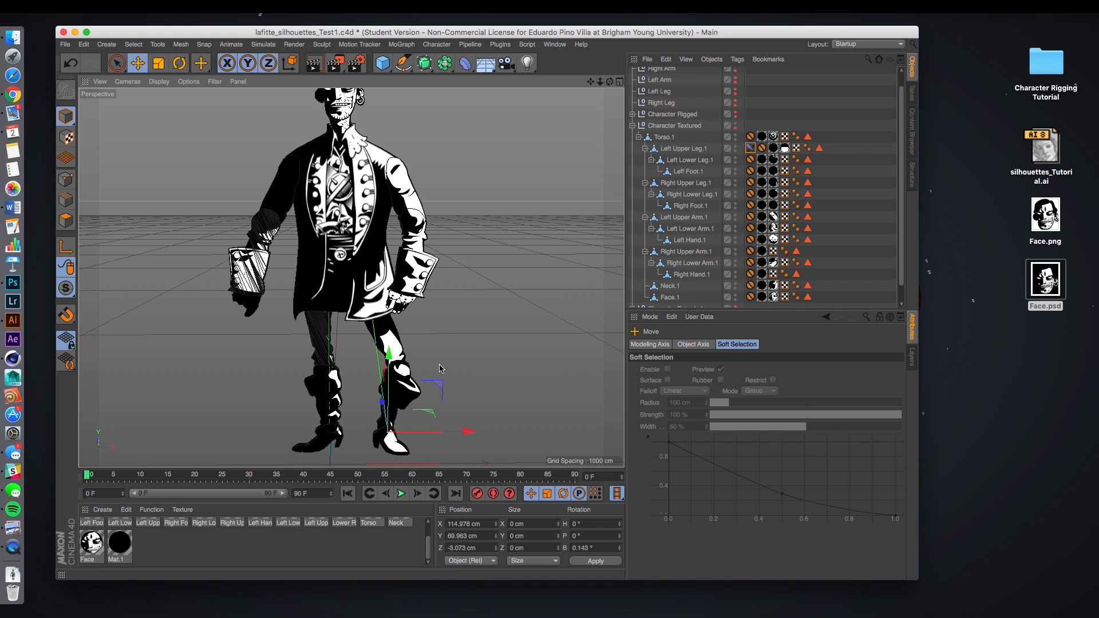
{"action": "scroll", "coordinate": [434, 349], "scroll_direction": "up", "scroll_amount": 5}
{"action": "middle_click_drag", "start_coordinate": [437, 367], "coordinate": [469, 310], "text": "alt"}
{"action": "mouse_move", "coordinate": [453, 384]}
{"action": "left_mouse_down"}
{"action": "mouse_move", "coordinate": [454, 367]}
{"action": "mouse_move", "coordinate": [435, 380]}
{"action": "mouse_move", "coordinate": [488, 373]}
{"action": "mouse_move", "coordinate": [444, 368]}
{"action": "mouse_move", "coordinate": [458, 348]}
{"action": "mouse_move", "coordinate": [444, 383]}
{"action": "left_mouse_up"}
{"action": "mouse_move", "coordinate": [461, 321]}
{"action": "middle_mouse_down", "text": "alt"}
{"action": "mouse_move", "coordinate": [481, 345]}
{"action": "mouse_move", "coordinate": [493, 336]}
{"action": "mouse_move", "coordinate": [482, 350]}
{"action": "mouse_move", "coordinate": [473, 340]}
{"action": "middle_mouse_up", "text": "alt"}
{"action": "scroll", "coordinate": [496, 329], "scroll_direction": "down", "scroll_amount": 5}
{"action": "scroll", "coordinate": [481, 345], "scroll_direction": "down", "scroll_amount": 3}
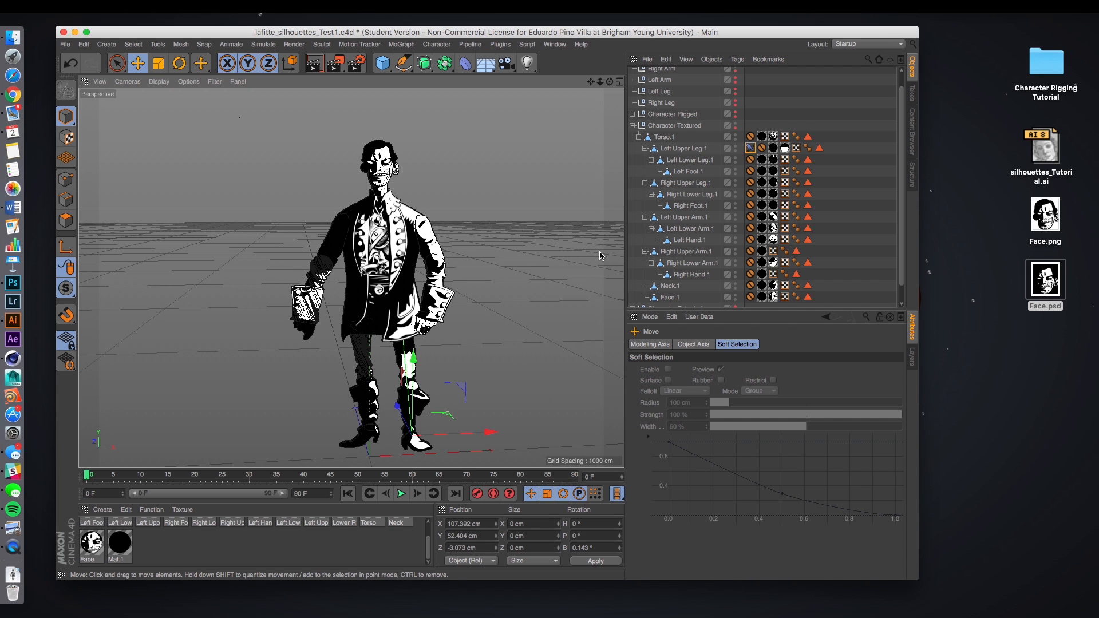
Step: Bend the right leg slightly by rotating Right Lower Leg.1 at the knee
{"action": "left_click", "coordinate": [367, 399]}
{"action": "scroll", "coordinate": [367, 399], "scroll_direction": "up", "scroll_amount": 2}
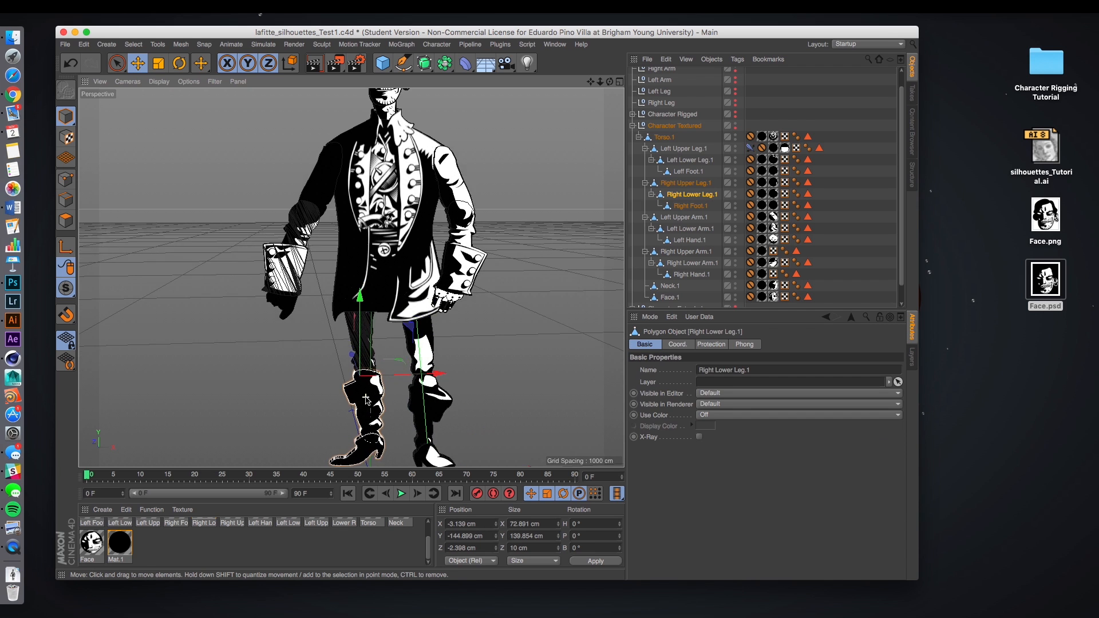
{"action": "key", "text": "r"}
{"action": "left_click_drag", "start_coordinate": [401, 354], "coordinate": [398, 348]}
{"action": "left_click", "coordinate": [380, 460]}
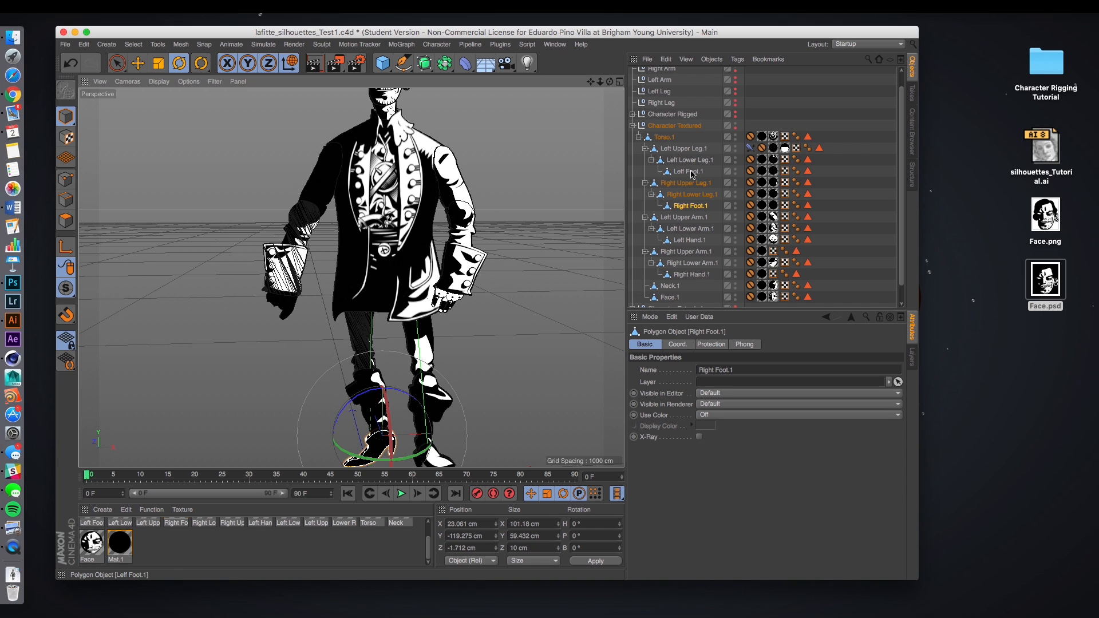
Step: Create an IK chain from Right Upper Leg.1 through Right Lower Leg.1 to Right Foot.1
{"action": "left_click", "coordinate": [700, 208]}
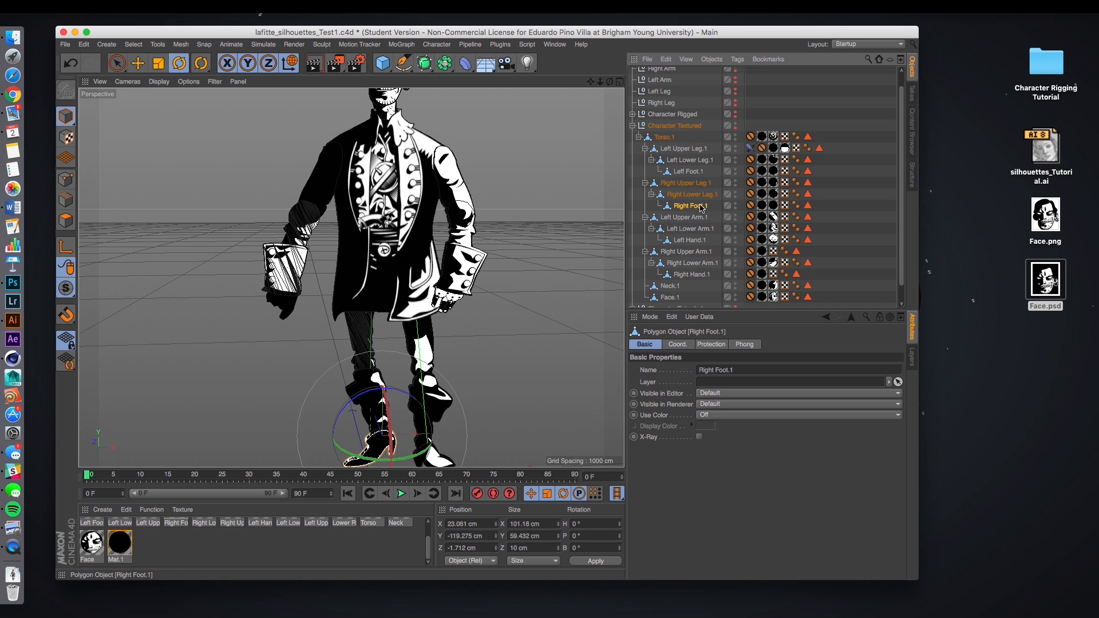
{"action": "left_click", "coordinate": [690, 184], "text": "shift"}
{"action": "left_click", "coordinate": [437, 44]}
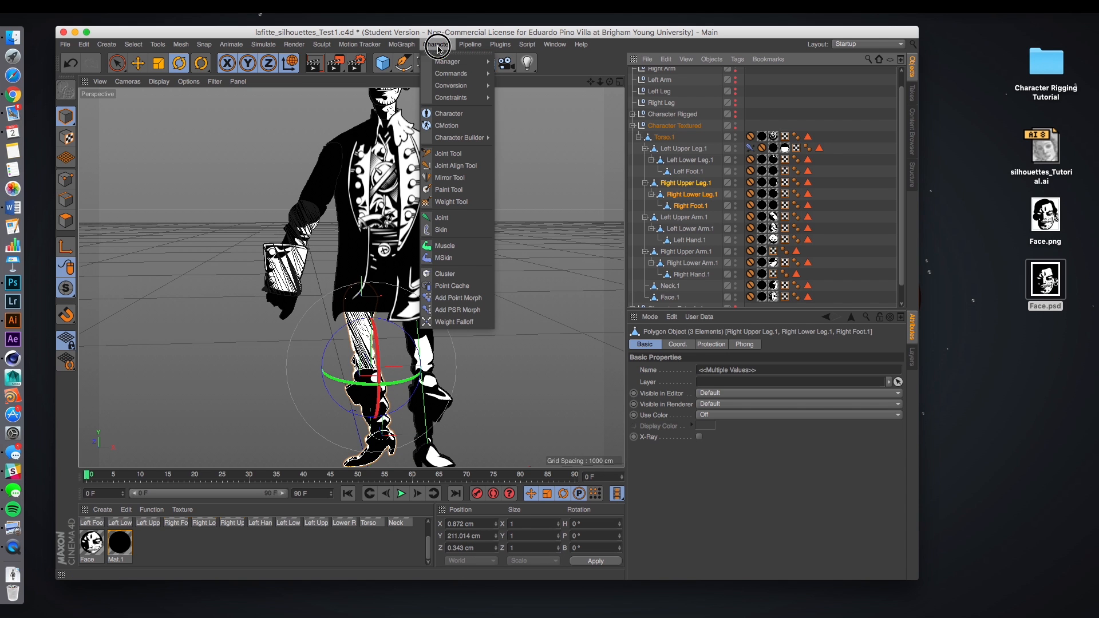
{"action": "mouse_move", "coordinate": [451, 65]}
{"action": "left_click", "coordinate": [538, 78]}
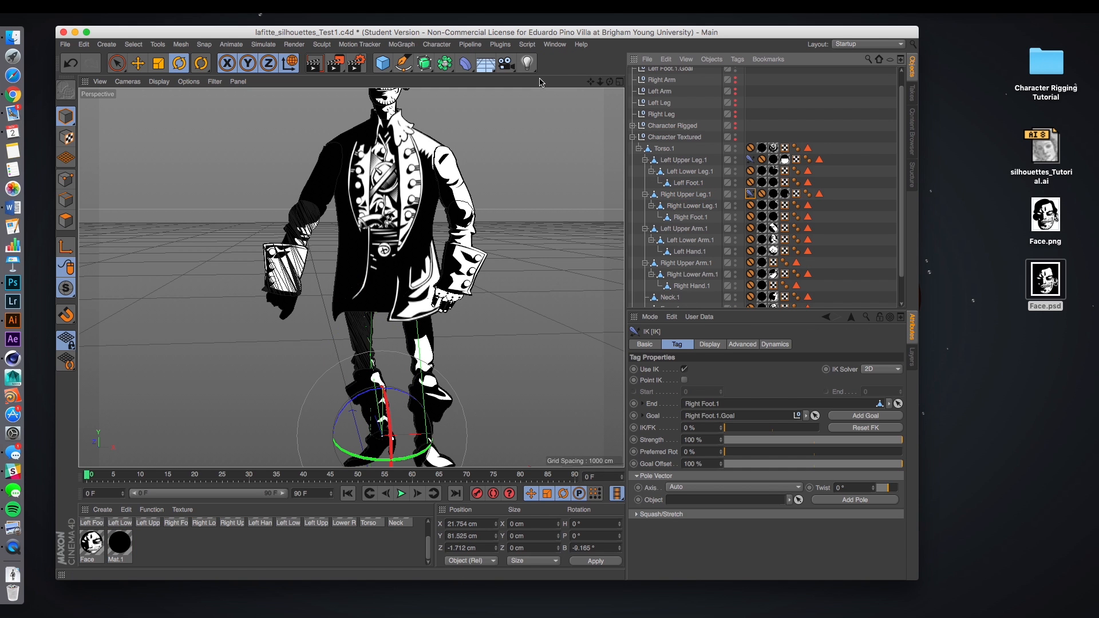
Step: Move the right foot's IK goal to about X -13 cm and Y 81 cm to pose the right leg
{"action": "middle_click_drag", "start_coordinate": [501, 339], "coordinate": [448, 290], "text": "alt"}
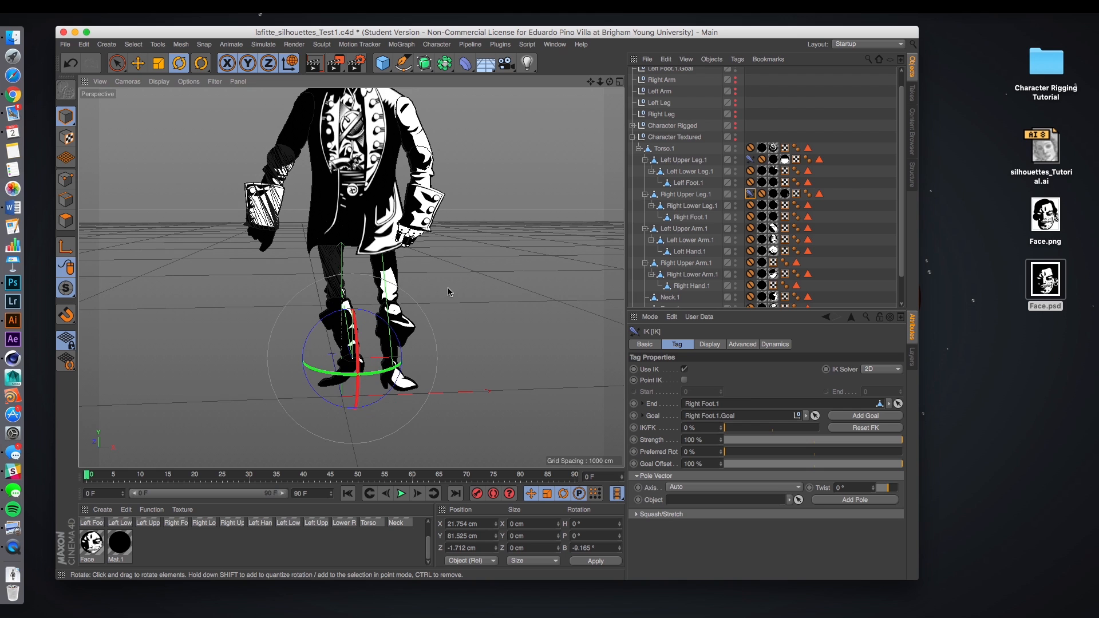
{"action": "key", "text": "e"}
{"action": "left_click_drag", "start_coordinate": [394, 332], "coordinate": [374, 303]}
{"action": "middle_click_drag", "start_coordinate": [459, 258], "coordinate": [463, 286], "text": "alt"}
{"action": "left_click_drag", "start_coordinate": [371, 329], "coordinate": [375, 333]}
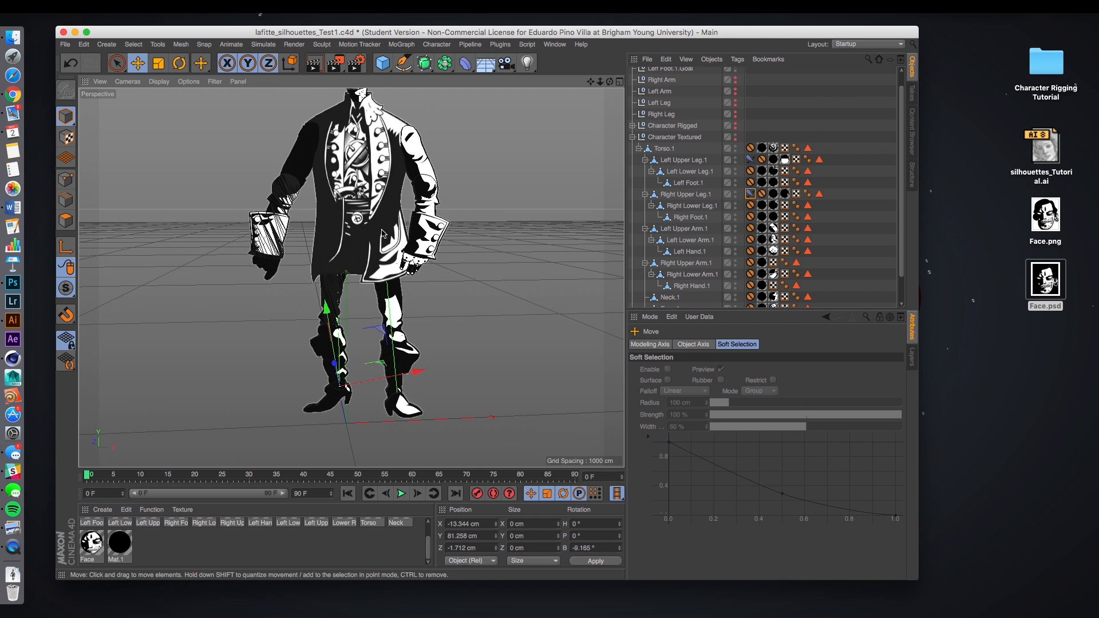
Step: Move Torso.1 to about X 326 cm and Y -325 cm to test the character against its planted feet
{"action": "left_click", "coordinate": [382, 222]}
{"action": "left_click_drag", "start_coordinate": [408, 135], "coordinate": [411, 139]}
{"action": "scroll", "coordinate": [466, 120], "scroll_direction": "down", "scroll_amount": 1}
{"action": "middle_click_drag", "start_coordinate": [466, 119], "coordinate": [448, 184], "text": "alt"}
{"action": "scroll", "coordinate": [450, 157], "scroll_direction": "down", "scroll_amount": 1}
{"action": "left_click_drag", "start_coordinate": [448, 184], "coordinate": [444, 239], "text": "alt"}
{"action": "middle_click_drag", "start_coordinate": [465, 193], "coordinate": [455, 206], "text": "alt"}
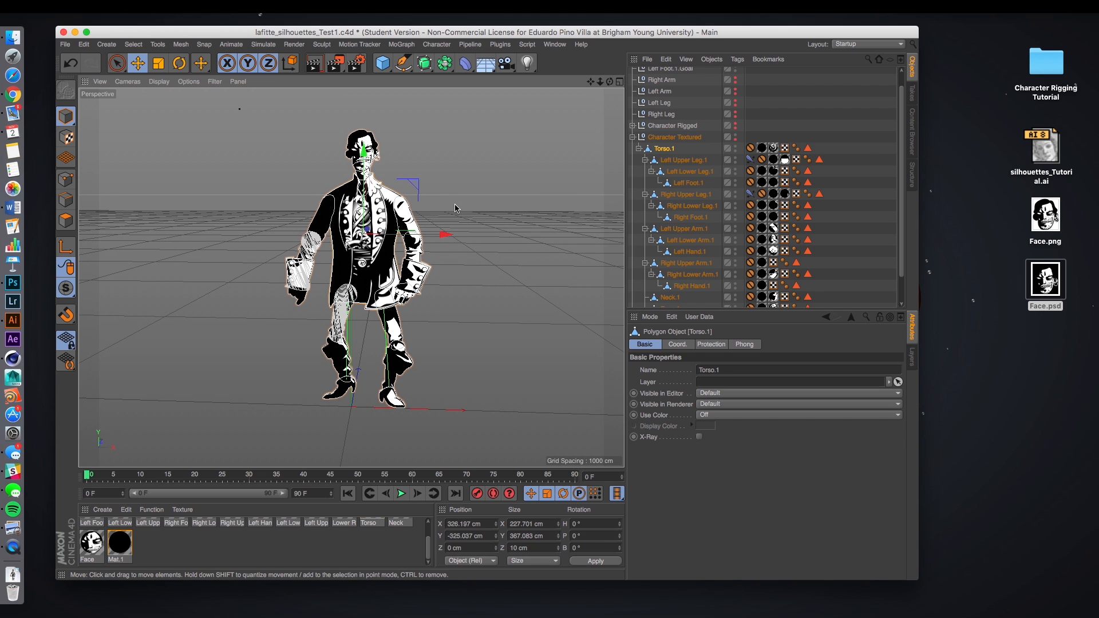
{"action": "scroll", "coordinate": [464, 189], "scroll_direction": "up", "scroll_amount": 4}
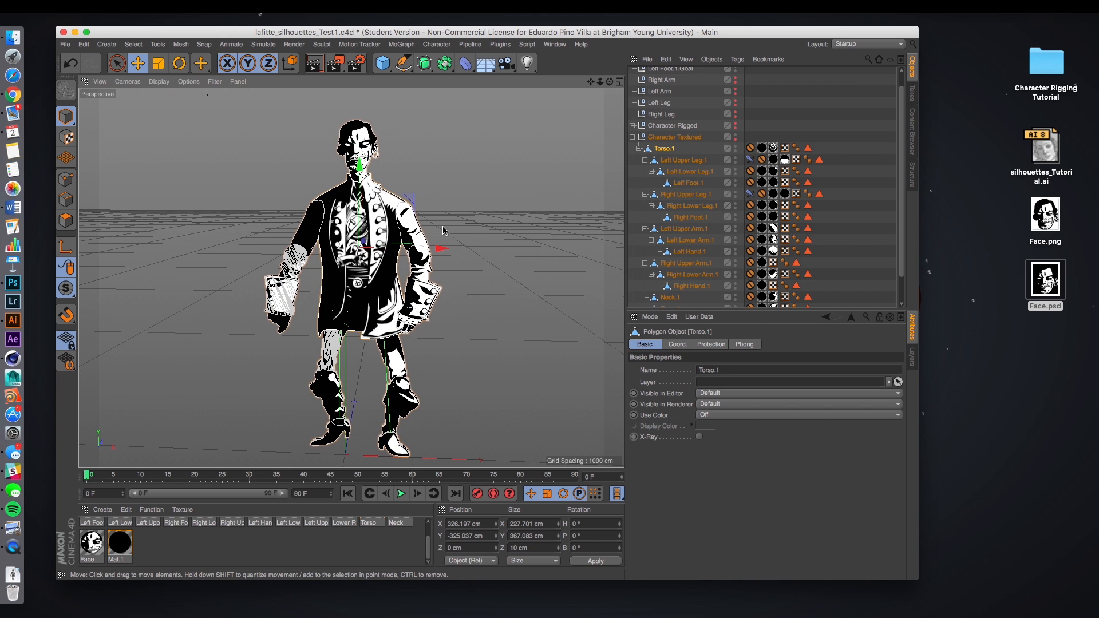
{"action": "middle_click_drag", "start_coordinate": [457, 222], "coordinate": [459, 216], "text": "alt"}
{"action": "left_click_drag", "start_coordinate": [463, 310], "coordinate": [473, 307], "text": "alt"}
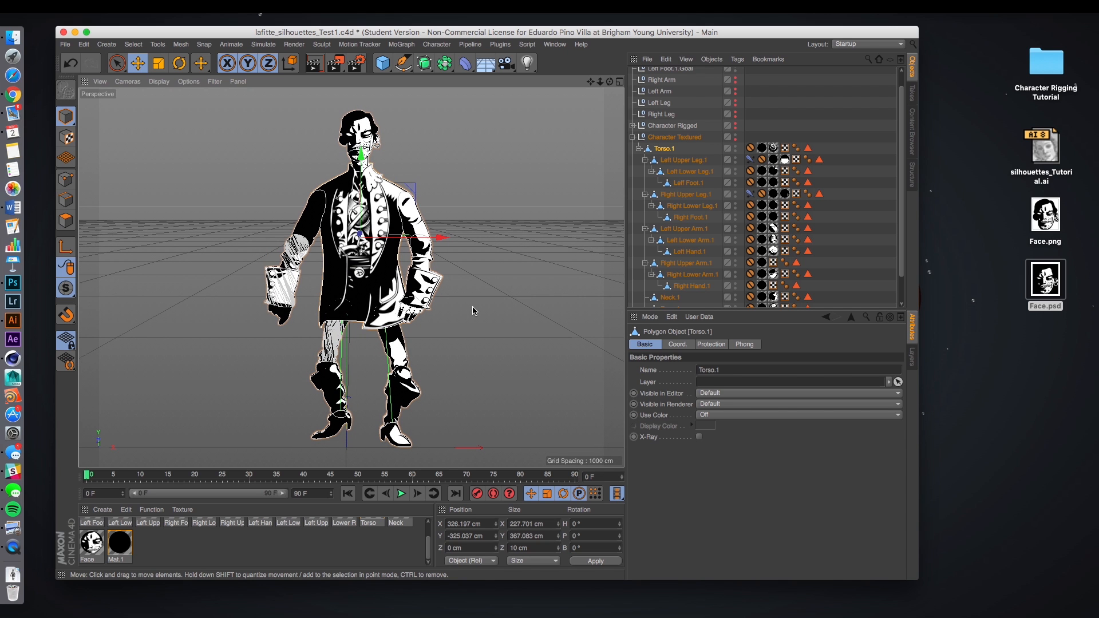